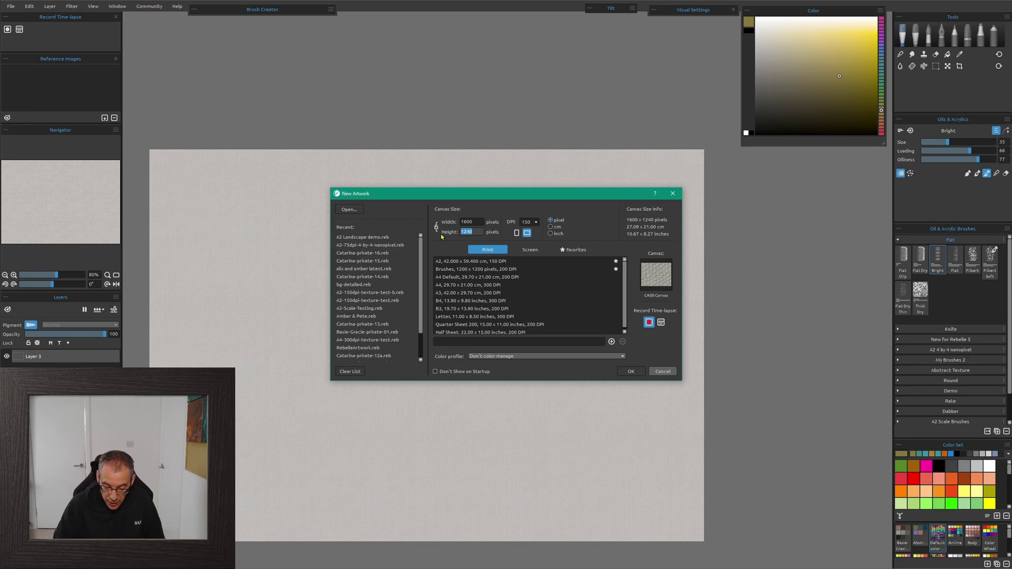
- Create a 1600 x 1600 pixel artwork at 150 DPI on CA08 Canvas with time-lapse recording on
type("1600")
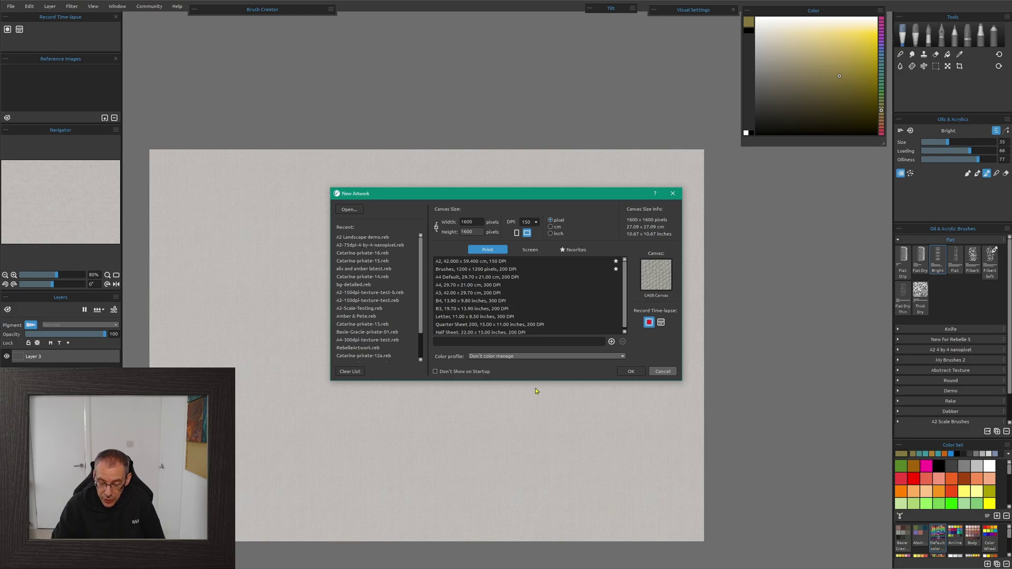
left_click(656, 274)
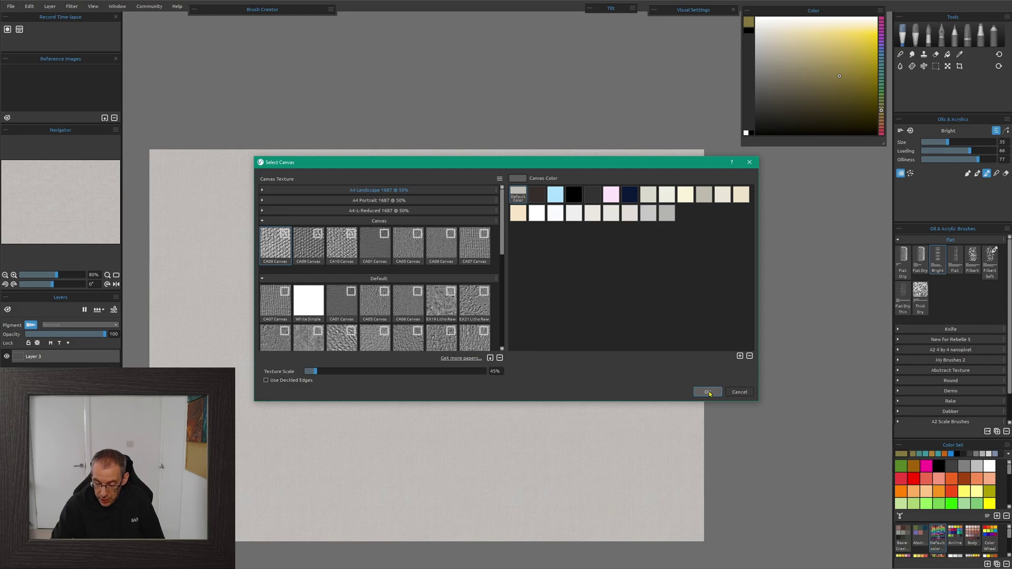
left_click(708, 392)
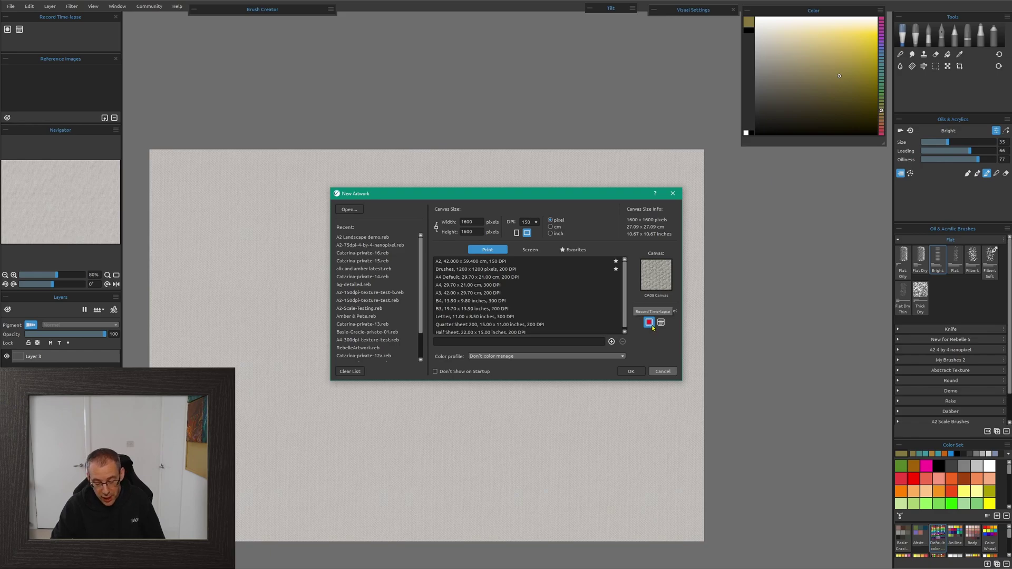
left_click(631, 371)
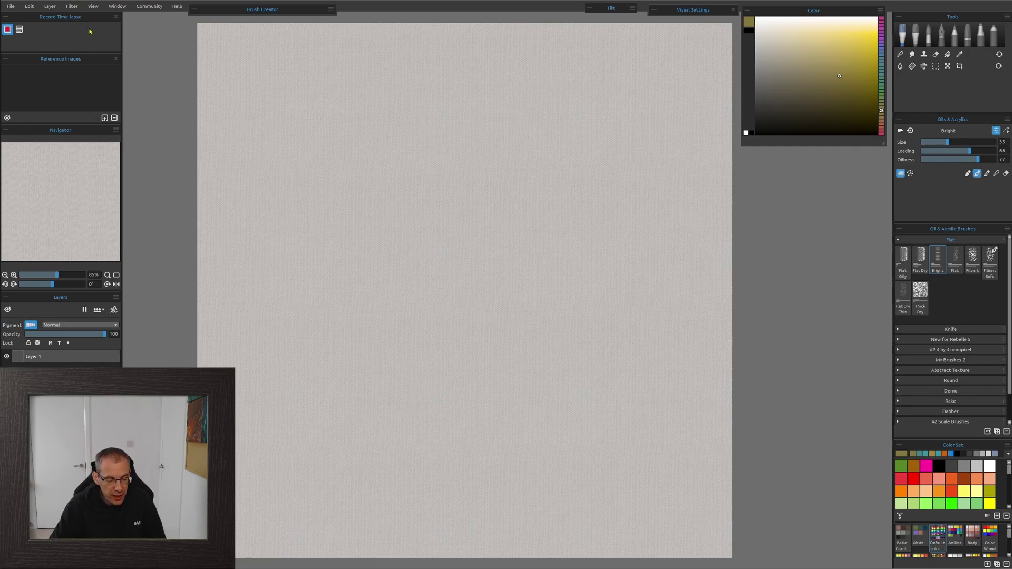
- Show the Stencils panel, place it near the canvas's upper edge and enlarge it to reveal every stencil category
left_click(117, 7)
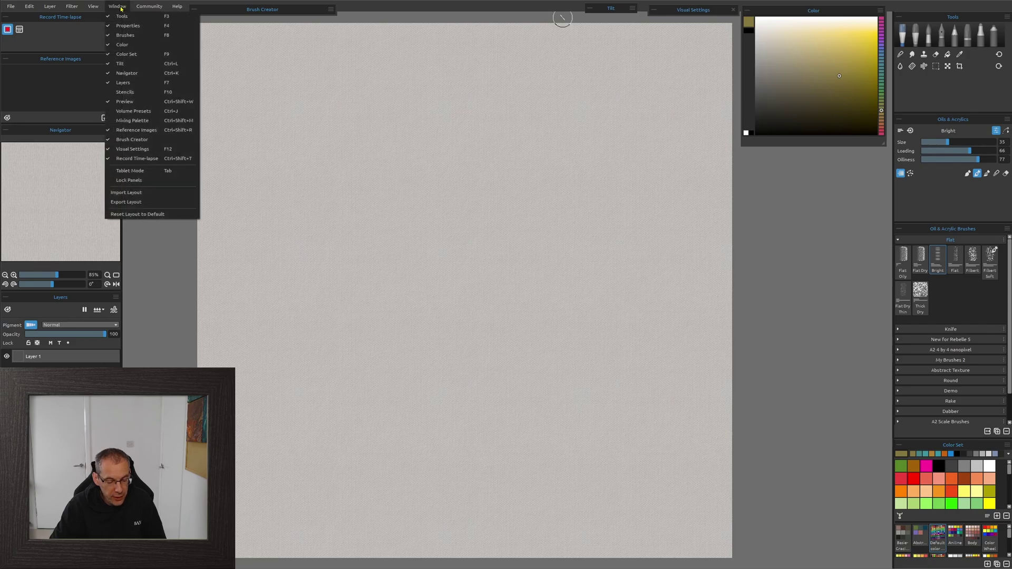
left_click(124, 93)
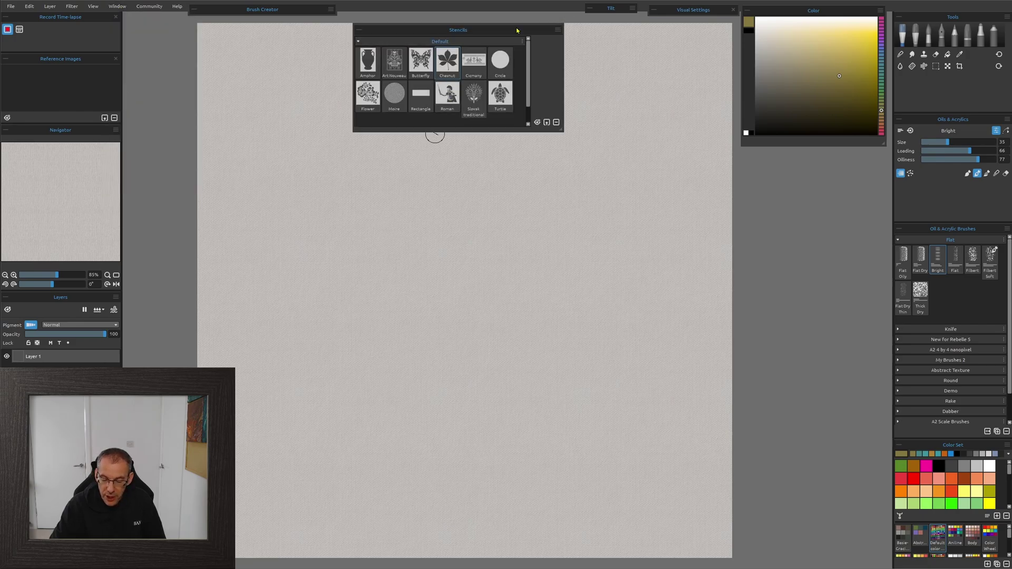
left_click_drag(515, 30, 521, 18)
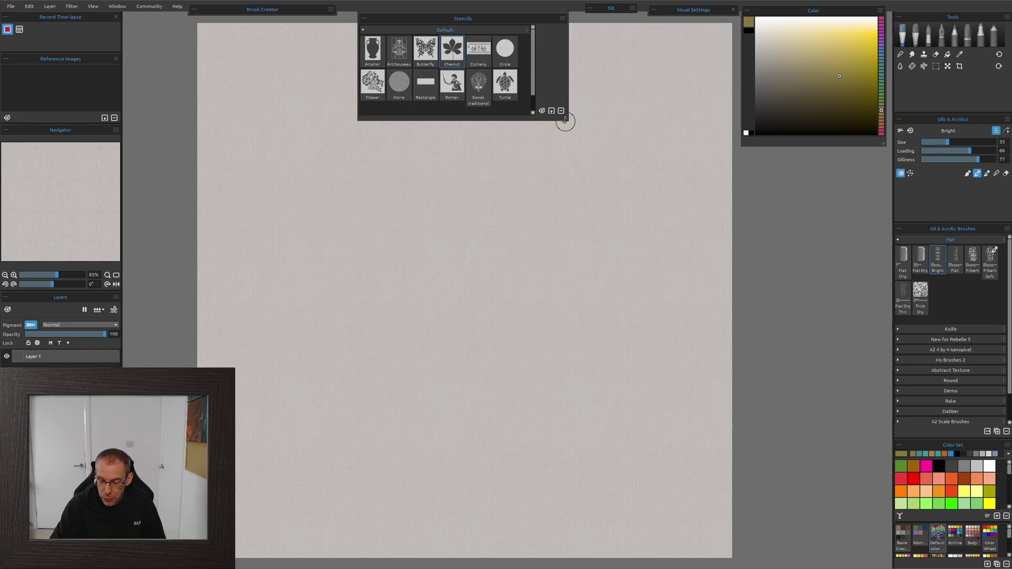
left_click_drag(565, 121, 587, 154)
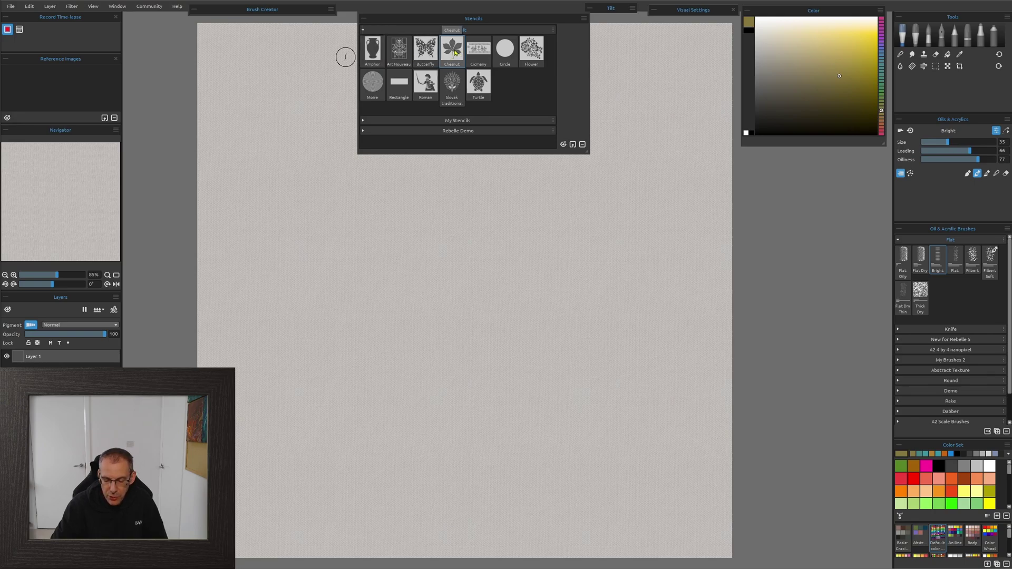
- Place the Amphor stencil on the canvas, collapse the Stencils panel, and enlarge and tilt the stencil counterclockwise
left_click(373, 53)
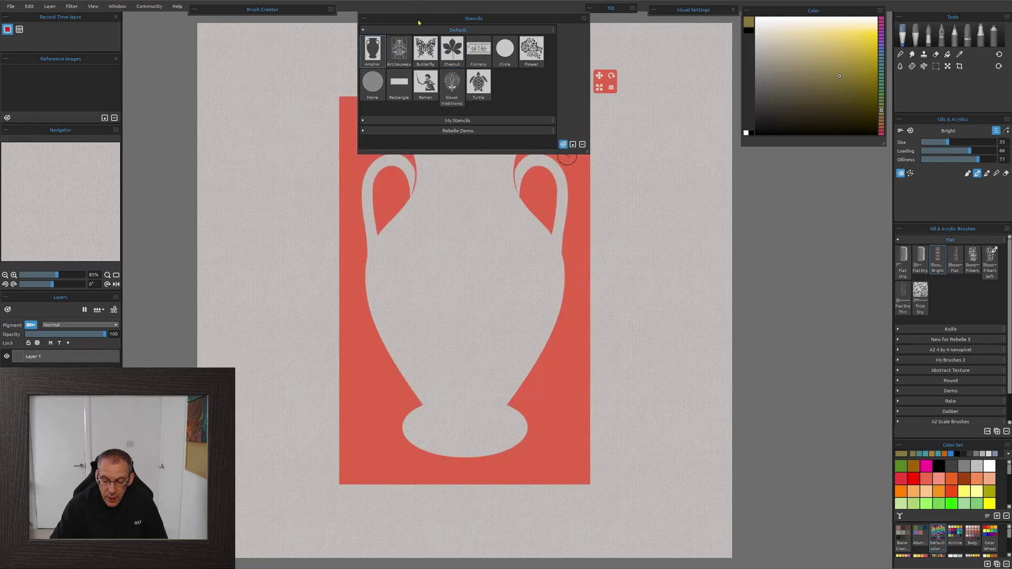
left_click(364, 19)
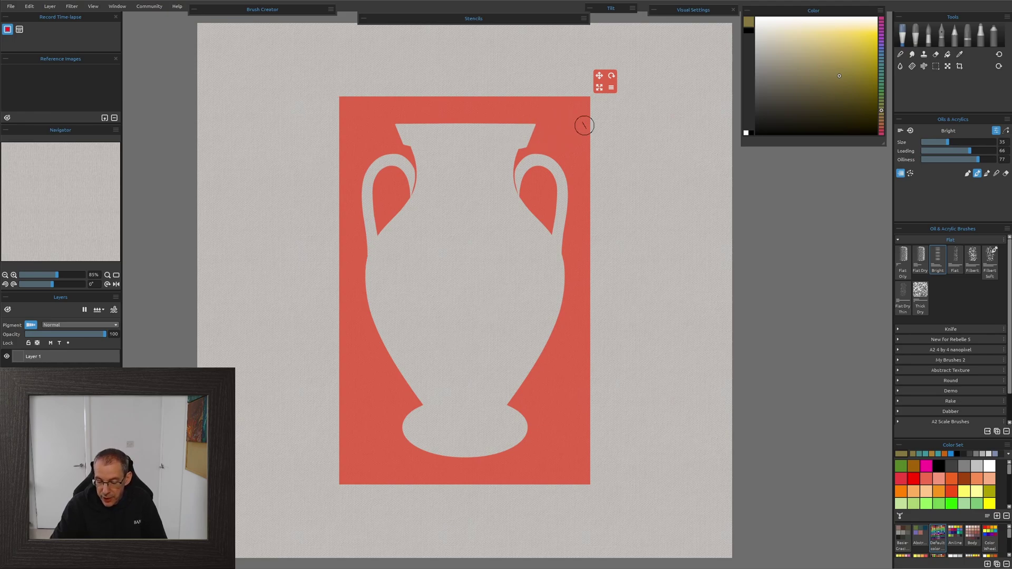
left_click_drag(602, 85, 573, 77)
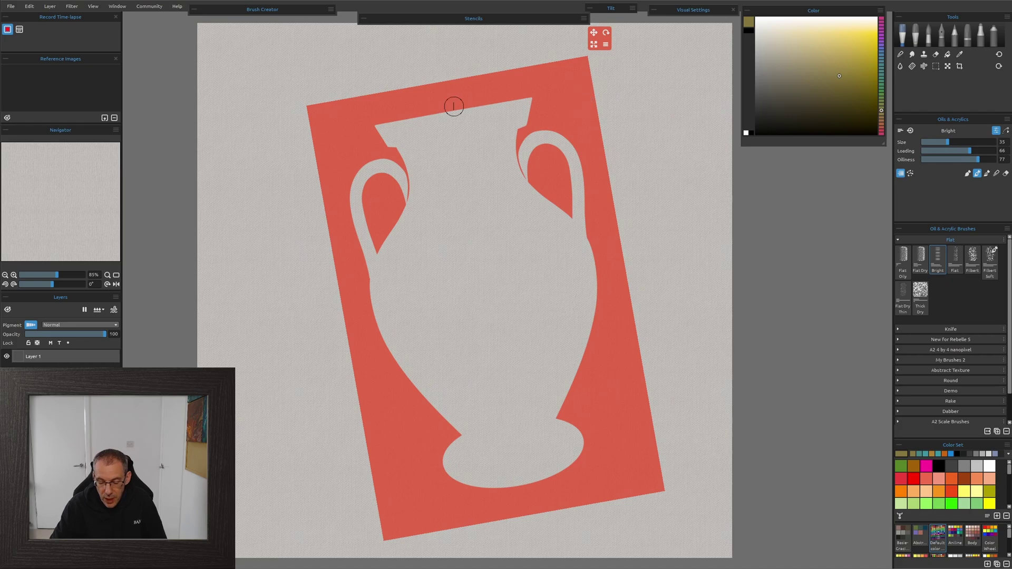
- Try the stencil's Border option on and off, and paint olive test strokes across its upper-left corner with Border off
left_click(606, 47)
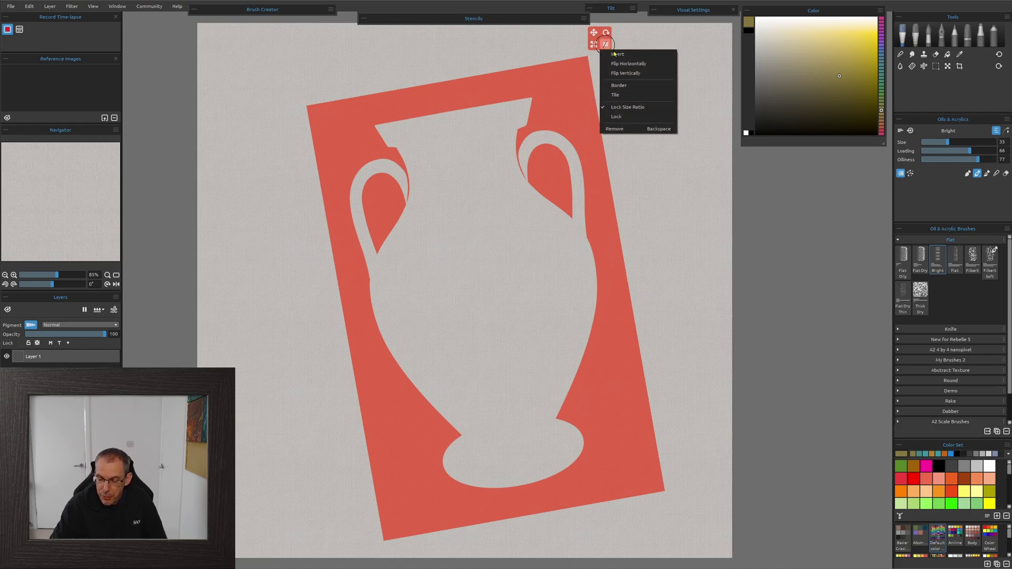
left_click(625, 87)
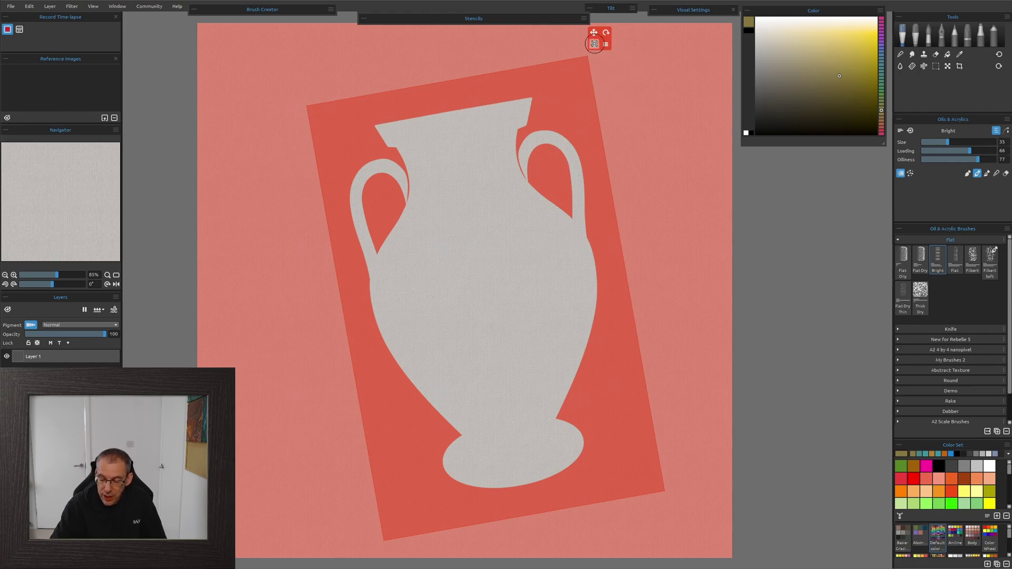
left_click(605, 45)
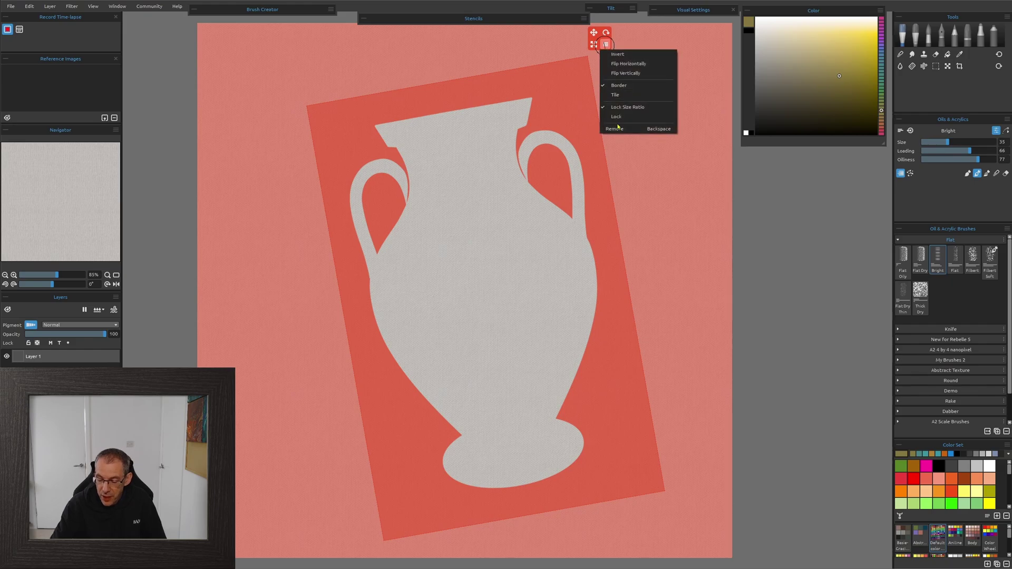
left_click(619, 85)
mouse_move(440, 123)
left_mouse_down()
mouse_move(396, 167)
mouse_move(365, 140)
mouse_move(376, 107)
mouse_move(369, 88)
mouse_move(287, 143)
mouse_move(391, 136)
left_mouse_up()
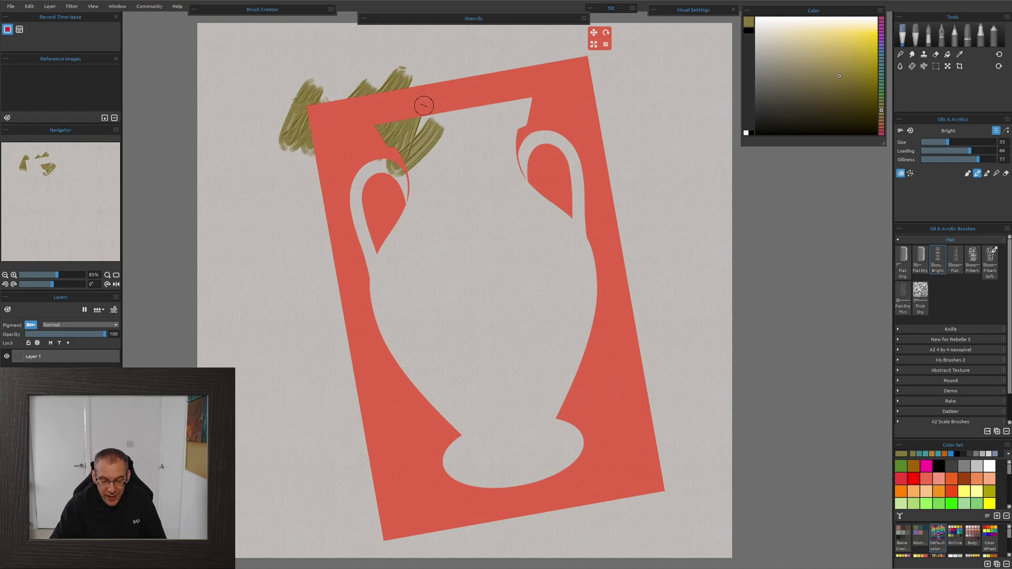
- Enable the stencil's Border option and paint olive test strokes across the vase's right handle and side
left_click(606, 44)
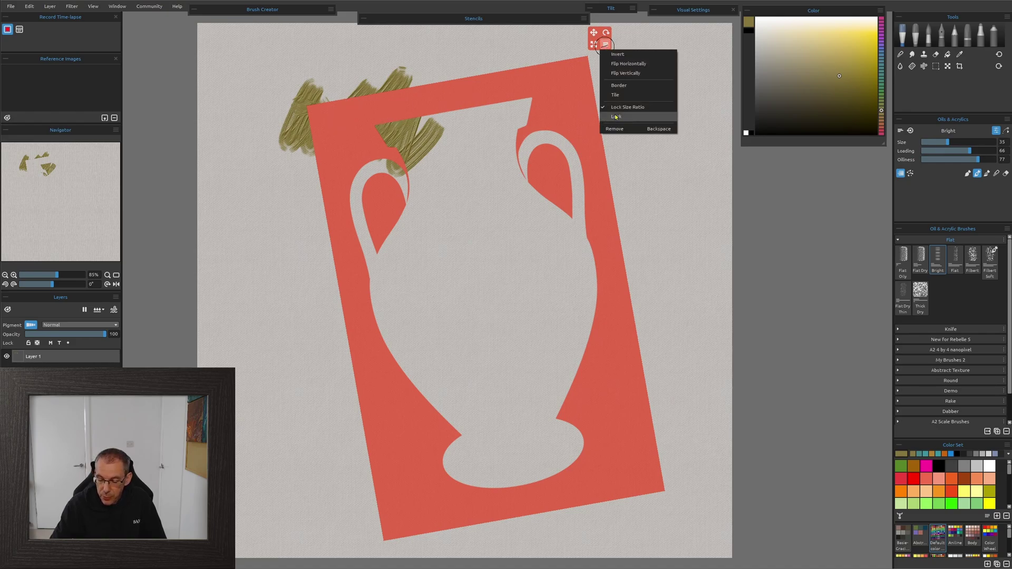
left_click(616, 86)
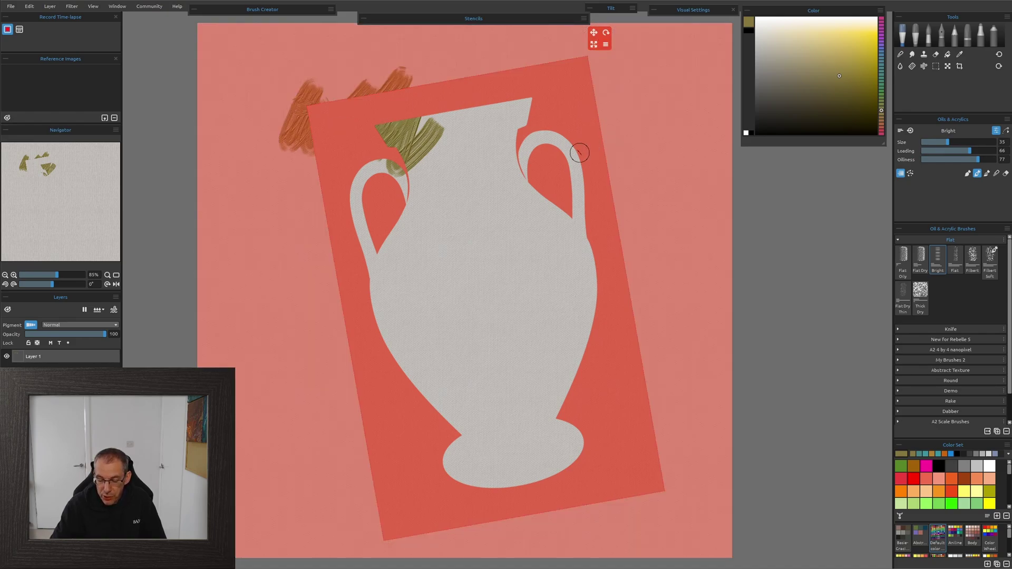
mouse_move(596, 128)
left_mouse_down()
mouse_move(556, 214)
mouse_move(633, 197)
left_mouse_up()
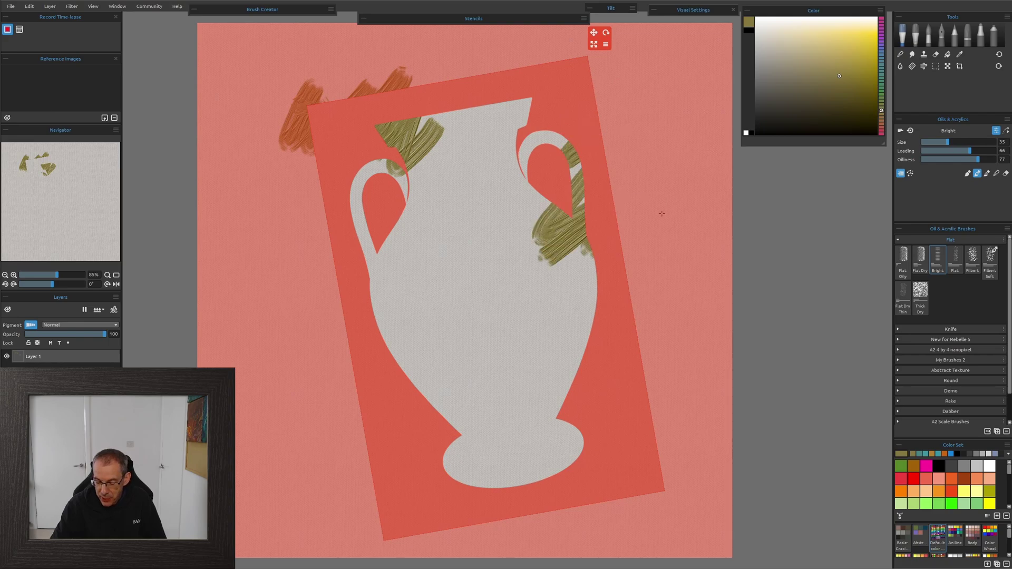
left_click_drag(566, 298, 595, 263)
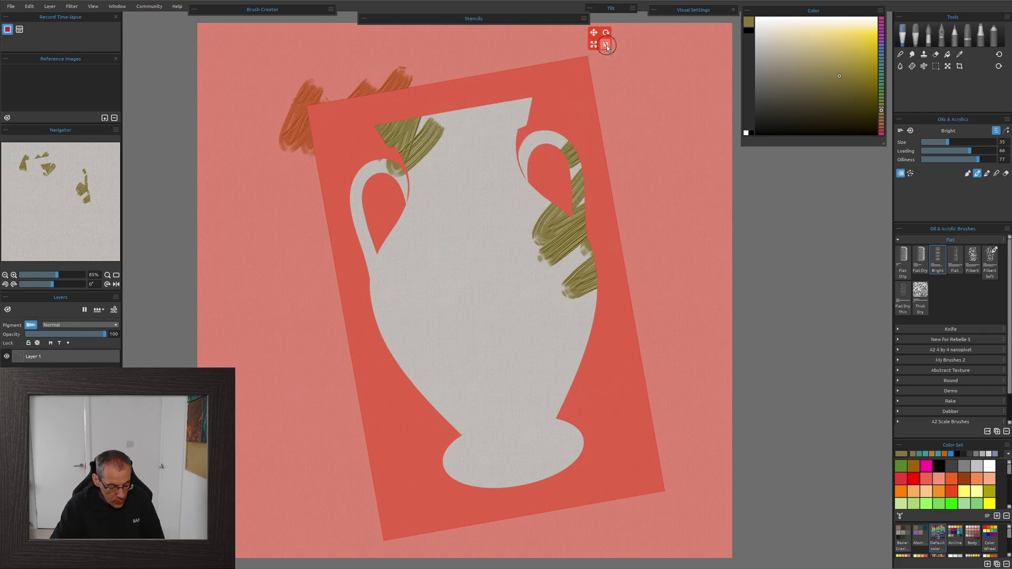
- Undo all the olive test strokes painted over the stencil
key("ctrl+z")
key("ctrl+z")
key("ctrl+z")
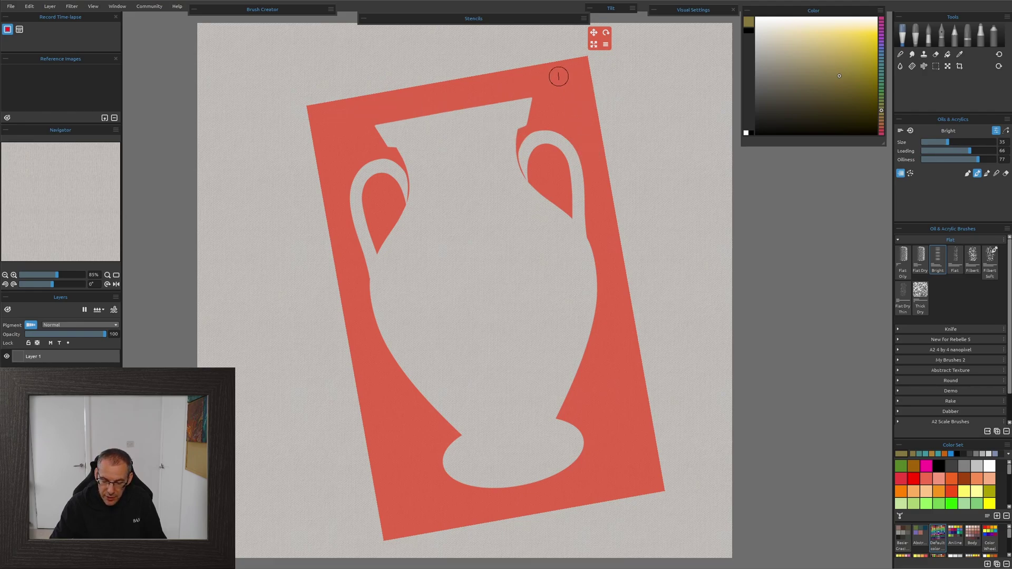
- Enable the stencil's Border option and paint the vase's neck and handles in a brighter yellow with the Flat brush
left_click(606, 46)
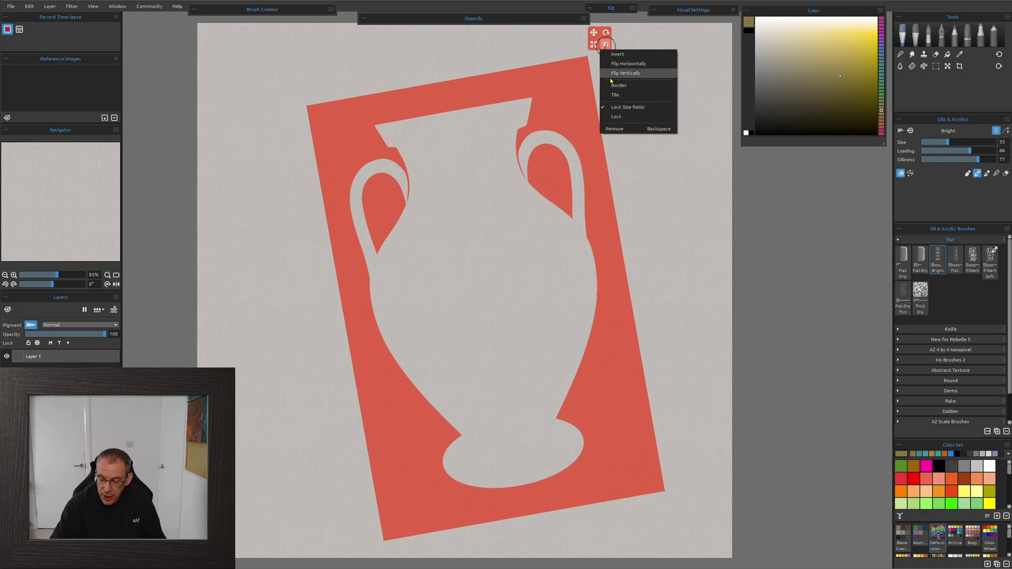
left_click(620, 85)
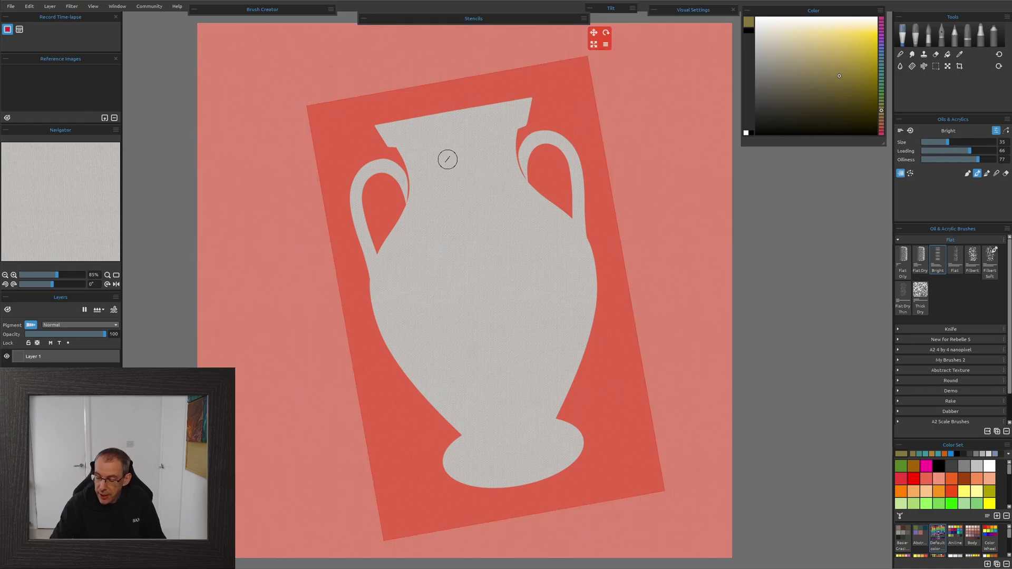
left_click(863, 56)
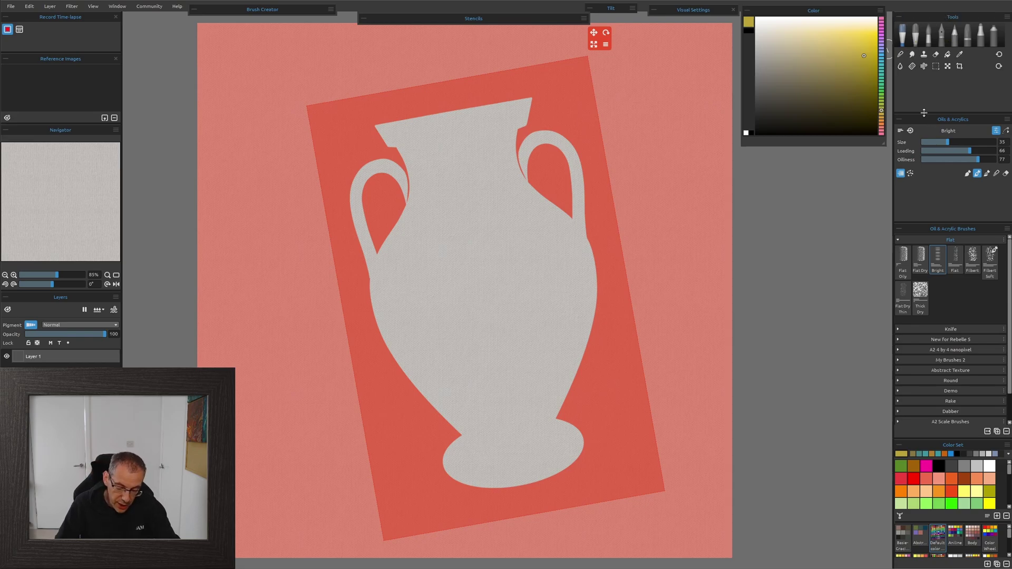
left_click(954, 256)
mouse_move(398, 126)
left_mouse_down()
mouse_move(375, 132)
mouse_move(382, 149)
mouse_move(502, 97)
mouse_move(510, 113)
mouse_move(474, 152)
mouse_move(497, 156)
mouse_move(551, 130)
mouse_move(560, 145)
mouse_move(535, 188)
mouse_move(545, 204)
mouse_move(566, 188)
mouse_move(570, 138)
mouse_move(563, 257)
mouse_move(578, 155)
mouse_move(559, 299)
left_mouse_up()
mouse_move(400, 161)
left_mouse_down()
mouse_move(377, 166)
mouse_move(361, 226)
mouse_move(421, 168)
mouse_move(435, 217)
mouse_move(474, 180)
left_mouse_up()
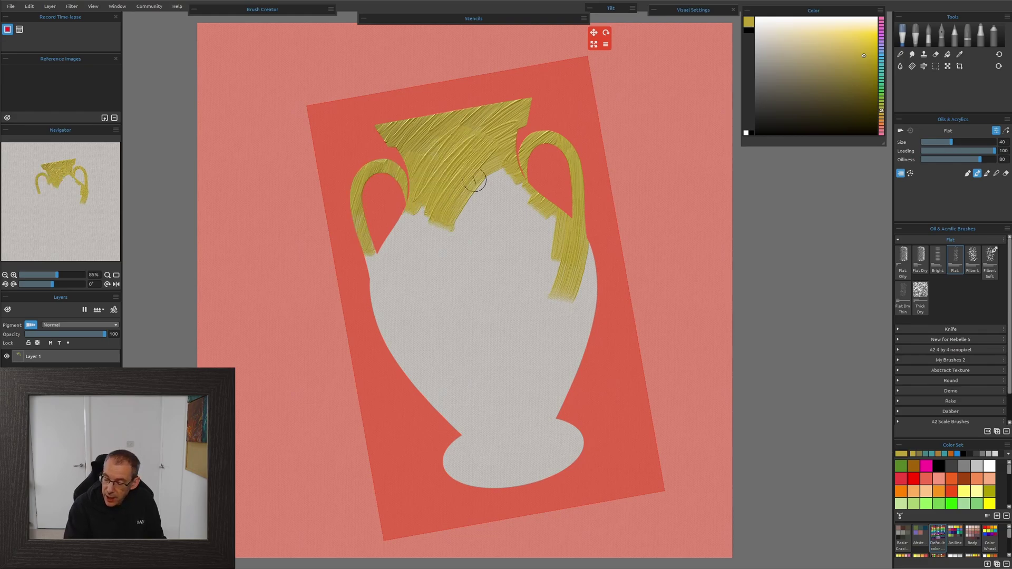
- Fill the vase's body and base with light blue and yellow strokes, blending sampled yellow into the lower right and neck
mouse_move(517, 123)
left_mouse_down()
mouse_move(485, 166)
mouse_move(506, 179)
mouse_move(545, 253)
mouse_move(464, 211)
mouse_move(506, 268)
mouse_move(390, 263)
mouse_move(423, 231)
mouse_move(400, 285)
mouse_move(442, 258)
mouse_move(522, 295)
mouse_move(580, 274)
mouse_move(571, 317)
mouse_move(514, 382)
mouse_move(527, 403)
left_mouse_up()
mouse_move(410, 295)
left_mouse_down()
mouse_move(432, 369)
mouse_move(506, 284)
mouse_move(485, 327)
mouse_move(520, 339)
mouse_move(449, 425)
mouse_move(559, 301)
mouse_move(527, 416)
mouse_move(575, 351)
mouse_move(495, 424)
mouse_move(433, 400)
mouse_move(500, 474)
mouse_move(568, 437)
mouse_move(496, 474)
mouse_move(559, 469)
mouse_move(579, 416)
mouse_move(524, 414)
left_mouse_up()
left_click(552, 301, "alt")
left_click_drag(568, 330, 548, 369)
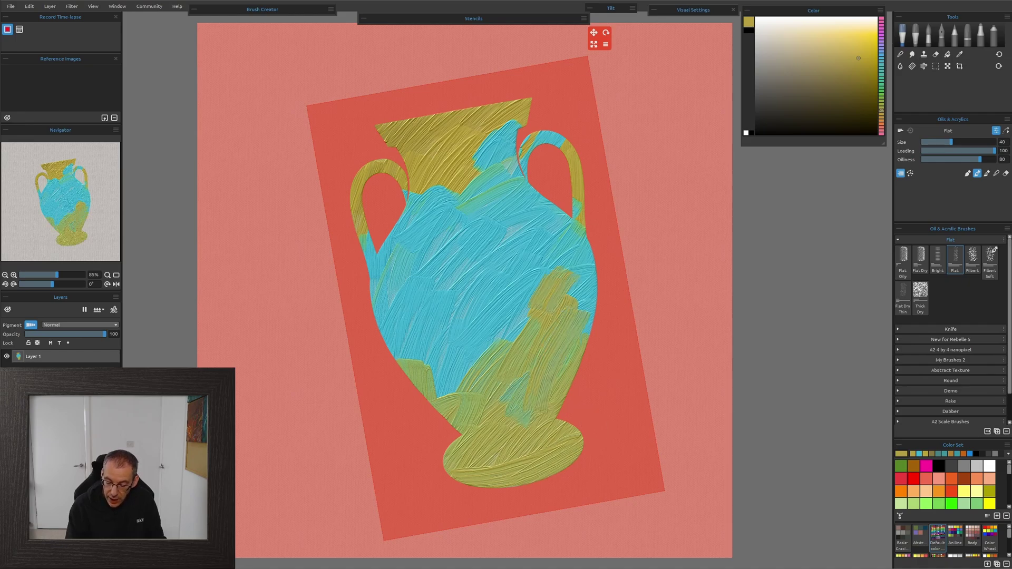
mouse_move(447, 156)
left_mouse_down()
mouse_move(430, 202)
mouse_move(471, 177)
left_mouse_up()
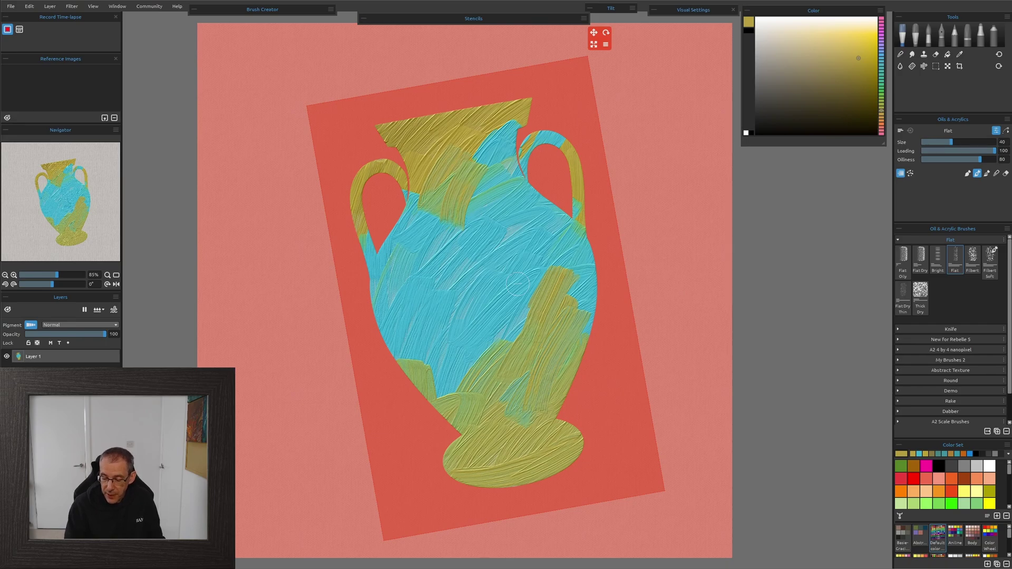
- Hide the stencil from the canvas and collapse the Stencils panel
left_click(363, 20)
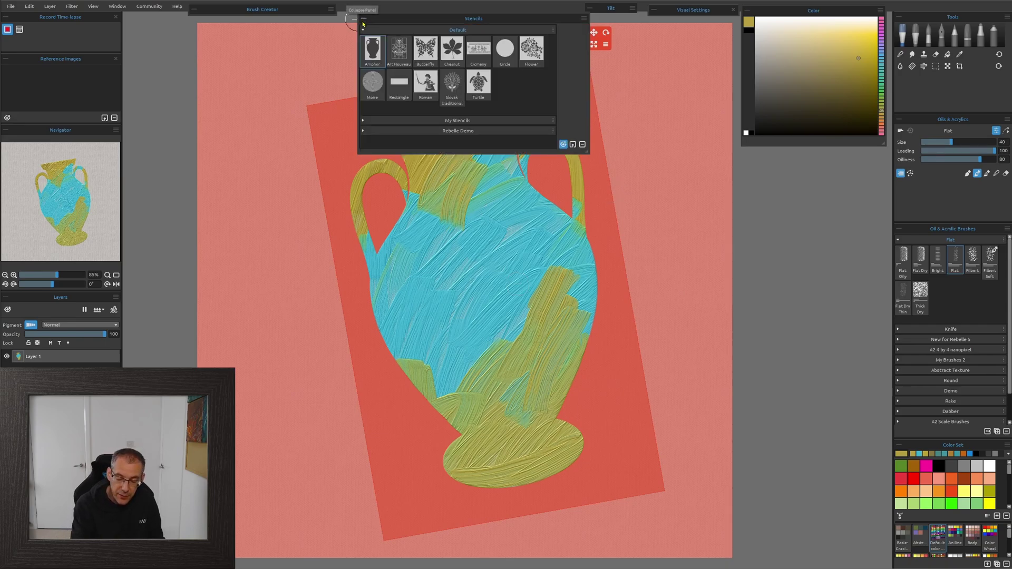
left_click(563, 146)
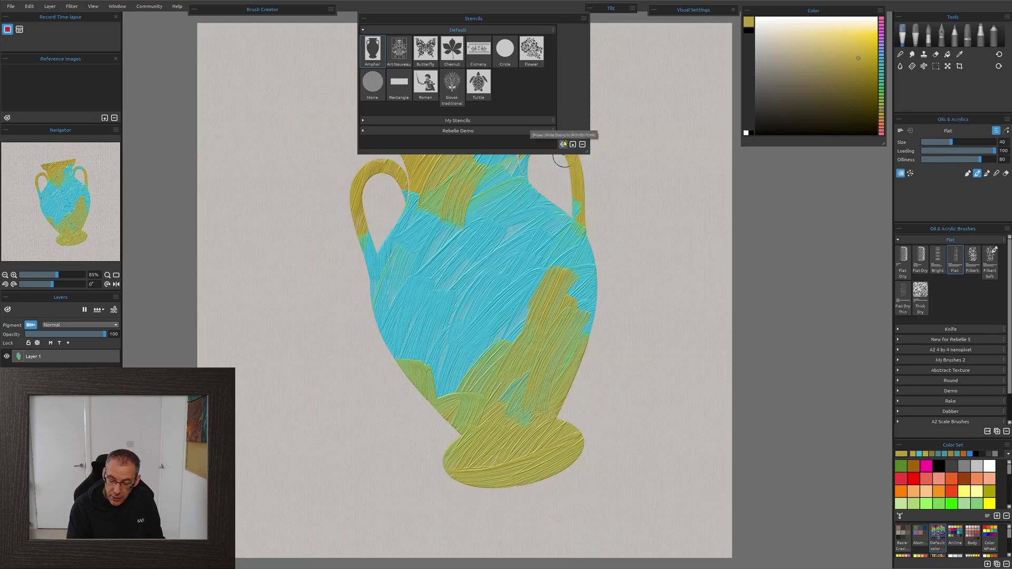
left_click(364, 19)
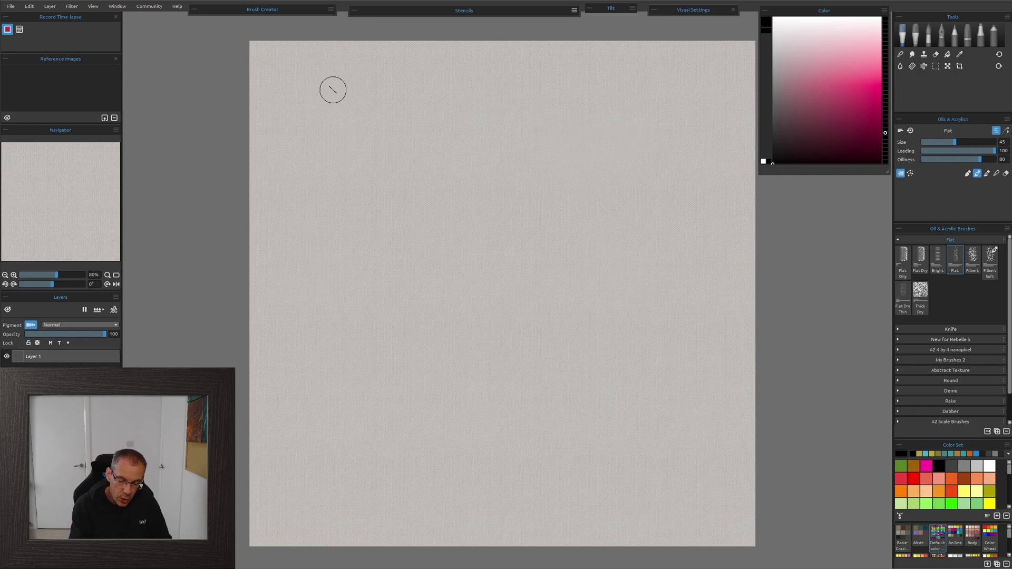
- Paint short black strokes at varied angles across the upper half of the canvas with the Flat brush
left_click_drag(348, 92, 319, 153)
left_click_drag(390, 122, 391, 131)
left_click_drag(467, 108, 530, 81)
left_click_drag(614, 112, 635, 113)
mouse_move(700, 164)
left_mouse_down()
mouse_move(705, 185)
mouse_move(656, 199)
left_mouse_up()
mouse_move(319, 222)
left_mouse_down()
mouse_move(342, 249)
mouse_move(375, 249)
mouse_move(406, 206)
left_mouse_up()
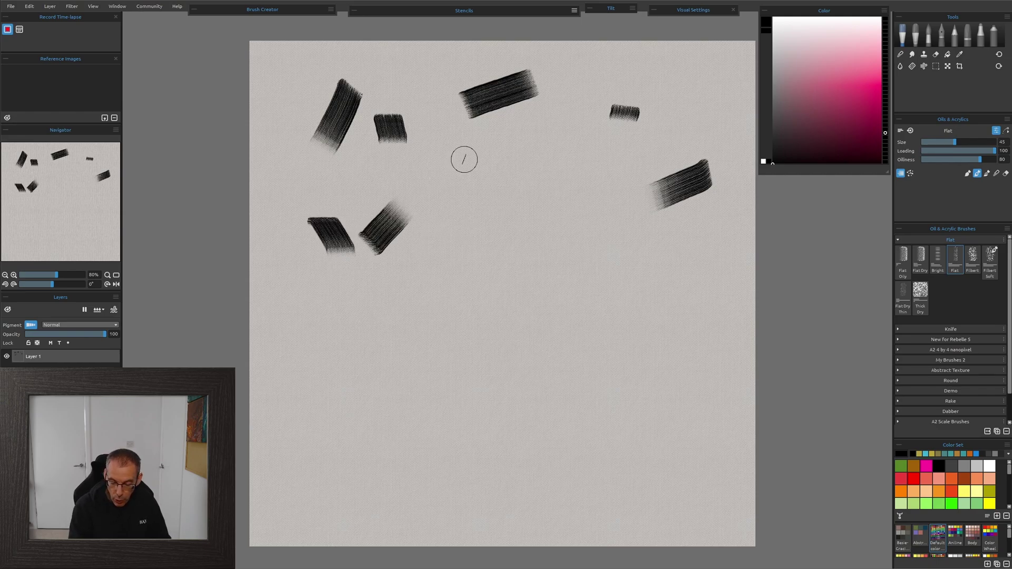
left_click_drag(583, 187, 625, 296)
mouse_move(680, 281)
left_mouse_down()
mouse_move(689, 301)
mouse_move(715, 275)
left_mouse_up()
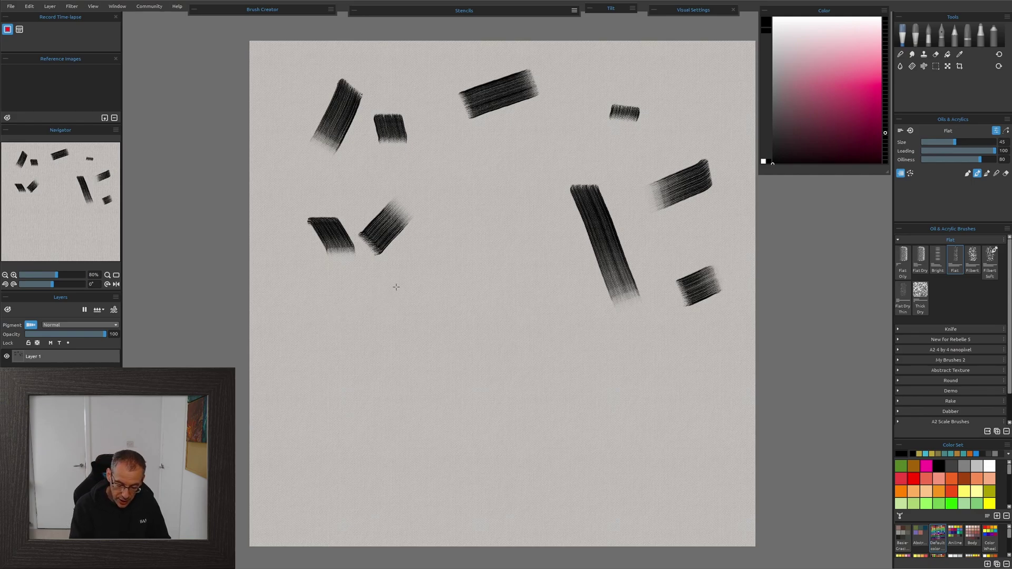
- Add more black strokes of varied length and angle across the lower half of the canvas
left_click_drag(398, 283, 291, 356)
mouse_move(391, 350)
left_mouse_down()
mouse_move(404, 340)
mouse_move(489, 378)
left_mouse_up()
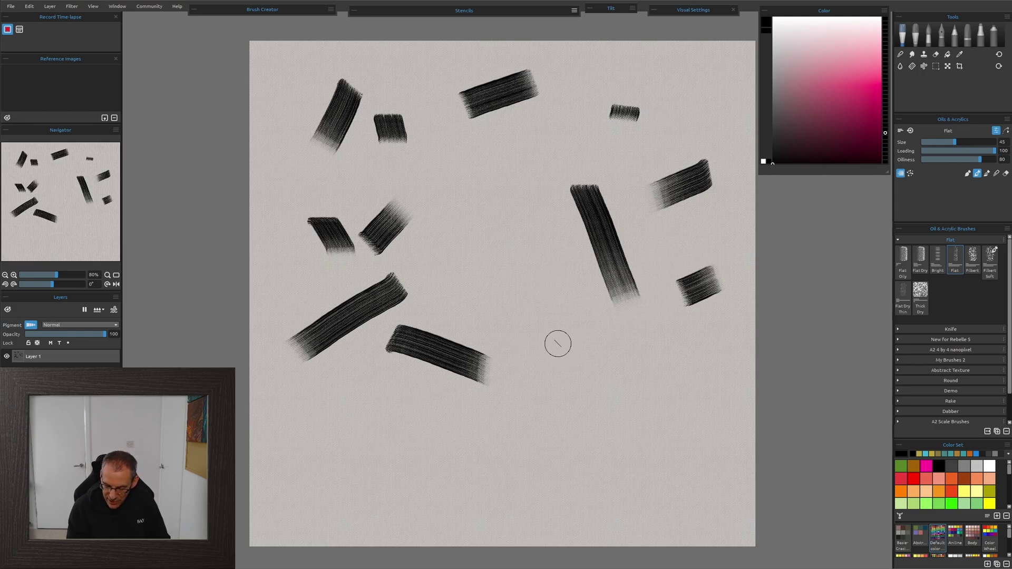
left_click_drag(652, 324, 614, 348)
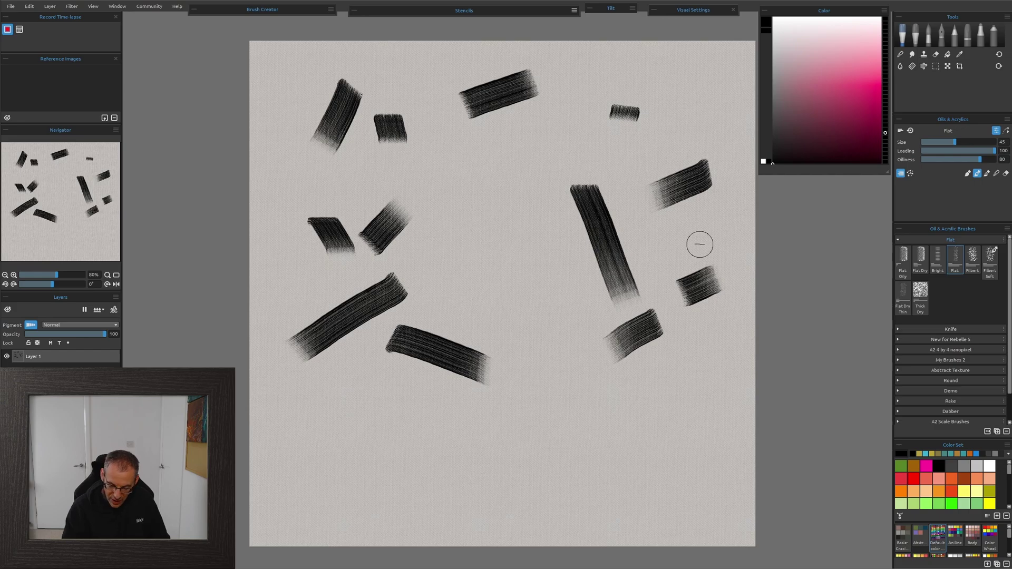
left_click_drag(379, 392, 369, 488)
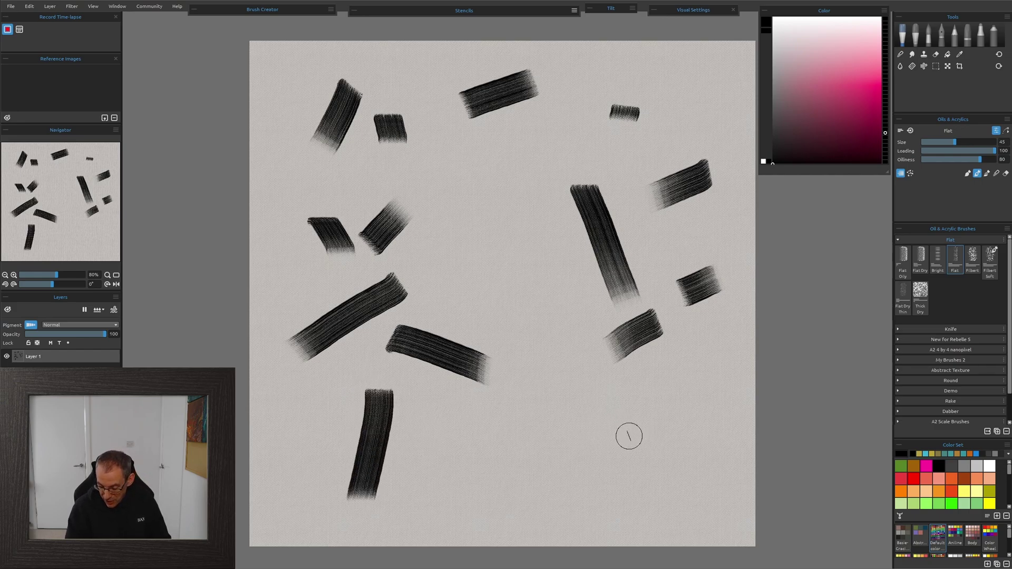
left_click_drag(529, 385, 488, 439)
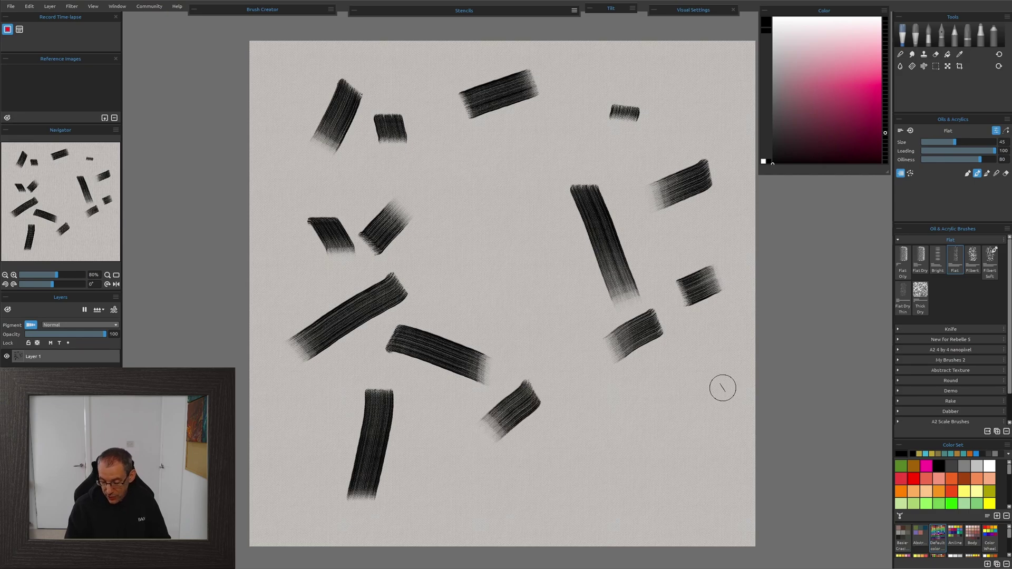
left_click_drag(653, 419, 694, 396)
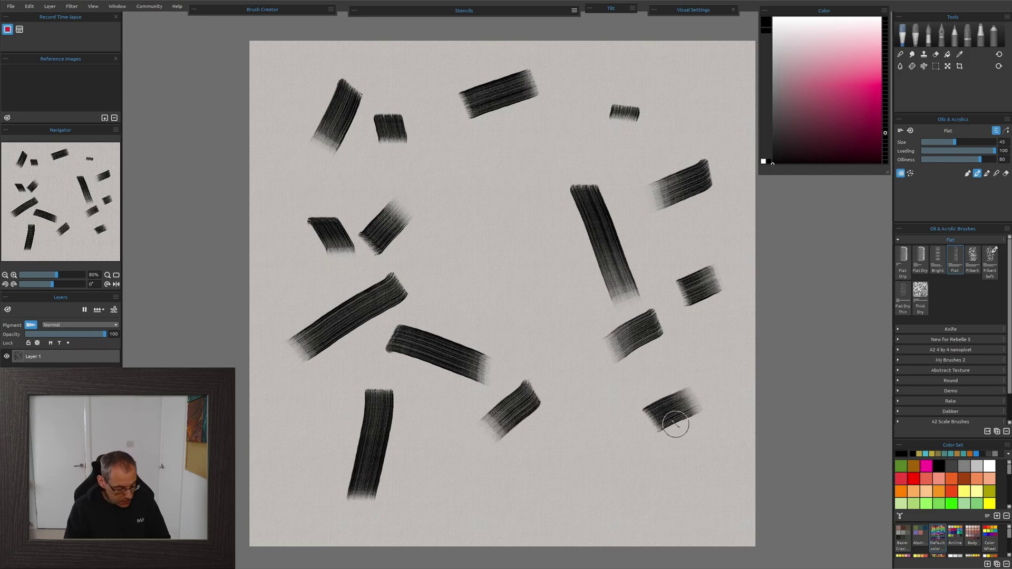
- Set the brush size to 80 and paint one wide black stroke near the canvas's lower-right corner
key("bracketright")
key("bracketright")
key("bracketright")
key("bracketright")
key("bracketright")
key("bracketright")
key("bracketright")
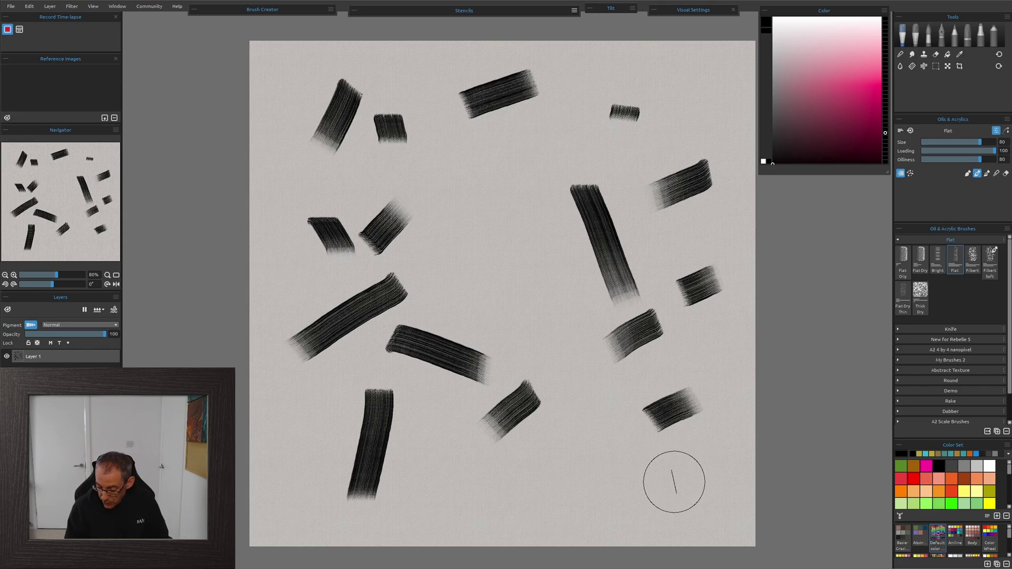
left_click_drag(690, 470, 620, 487)
- Set the brush size to 25 and paint small black strokes in the gaps between the larger ones
key("bracketleft")
key("bracketleft")
key("bracketleft")
key("bracketleft")
key("bracketleft")
key("bracketleft")
key("bracketleft")
key("bracketleft")
key("bracketleft")
key("bracketleft")
key("bracketleft")
left_click_drag(345, 185, 370, 162)
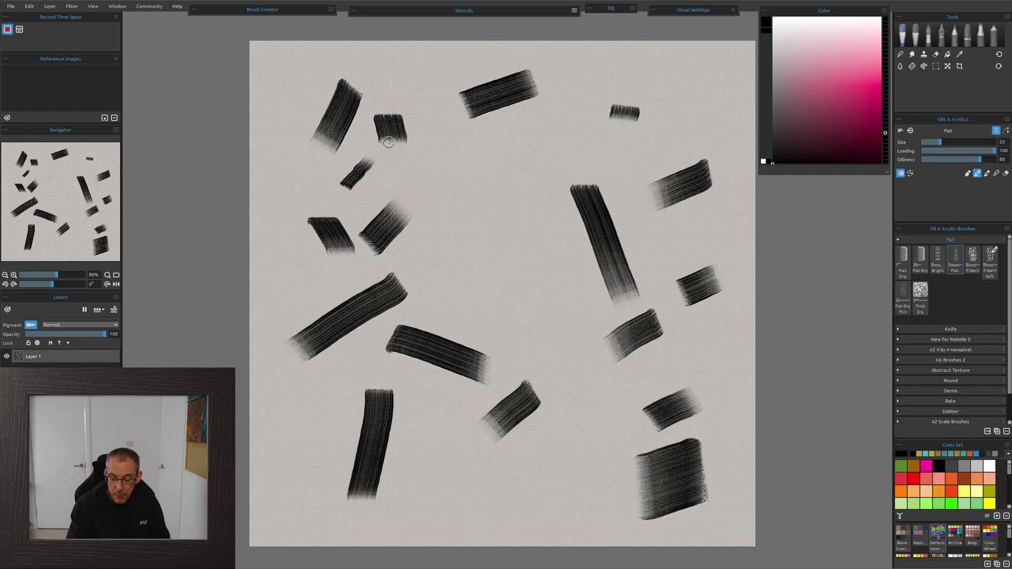
left_click_drag(652, 96, 663, 117)
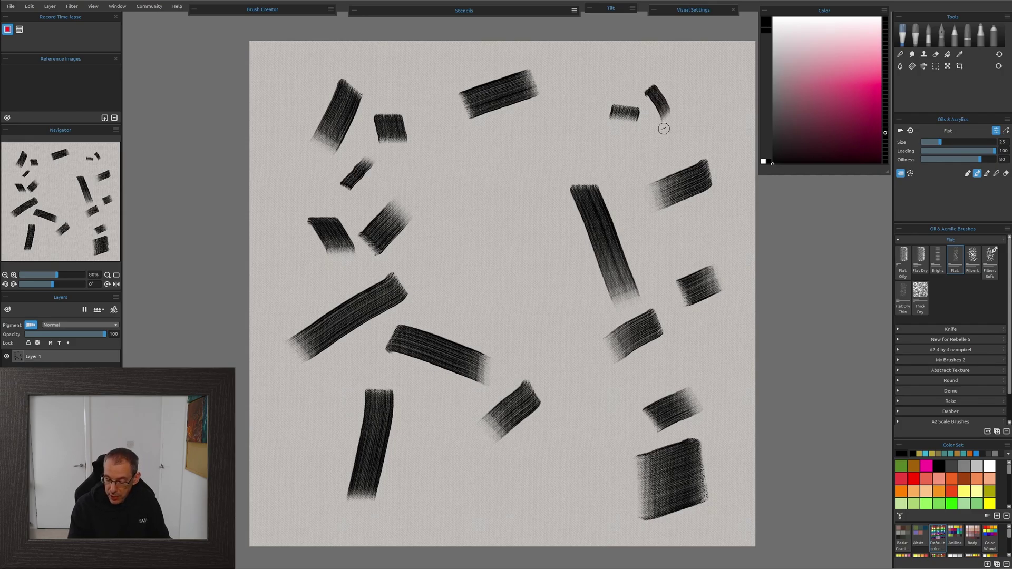
left_click_drag(651, 232, 636, 265)
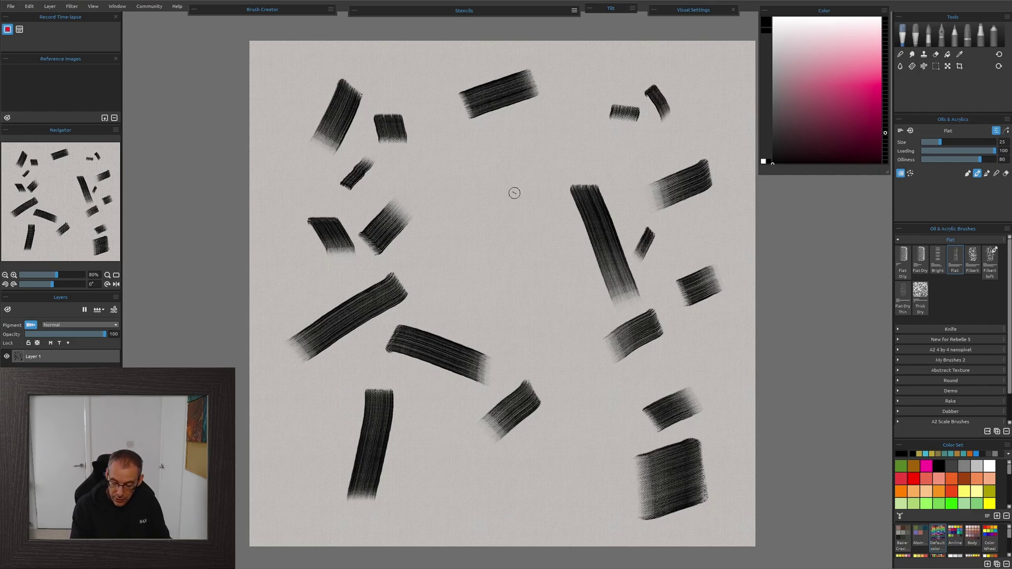
left_click_drag(359, 345, 349, 375)
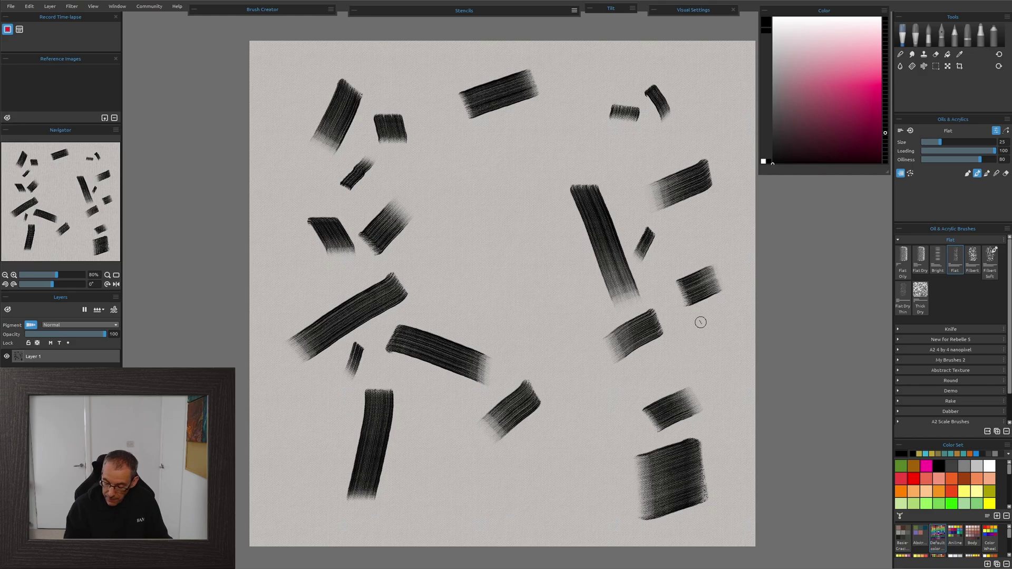
left_click_drag(667, 352, 718, 371)
left_click_drag(718, 306, 723, 327)
- Set the brush size to 60 and paint black strokes running off the canvas's top-left and bottom edges
key("bracketright")
key("bracketright")
key("bracketright")
key("bracketright")
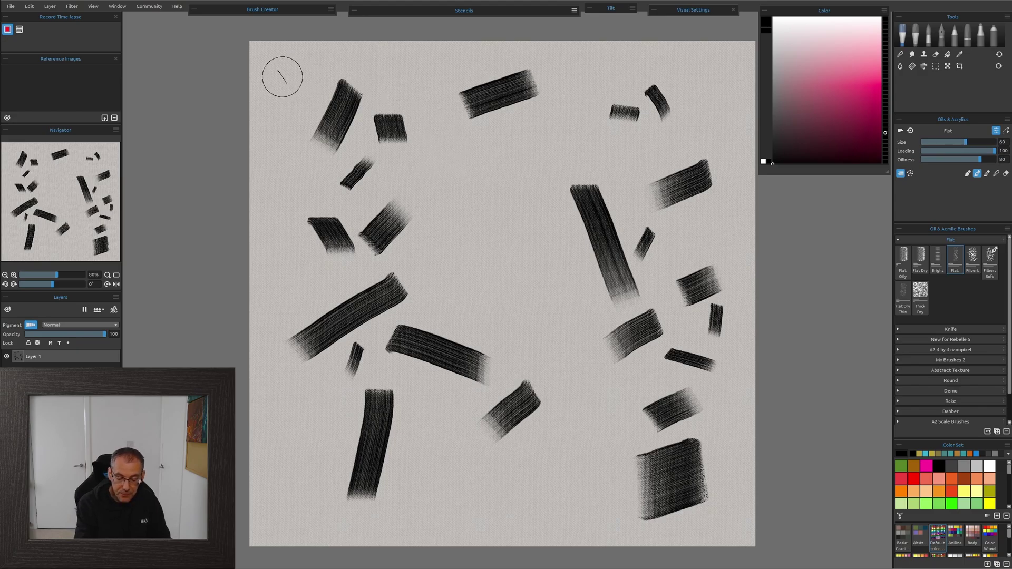
left_click_drag(284, 76, 317, 27)
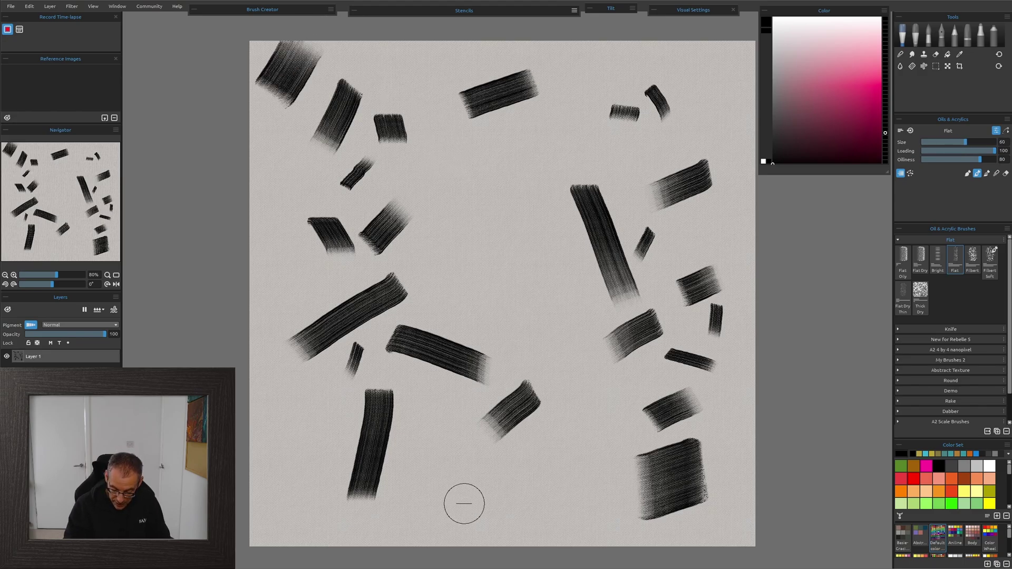
left_click_drag(448, 488, 487, 559)
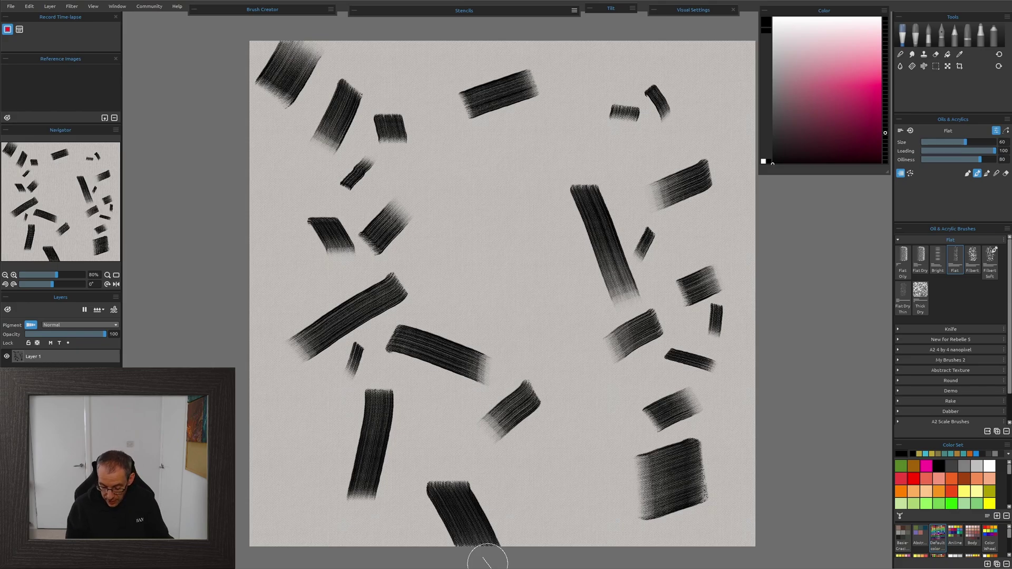
- Set the brush size to 80 and paint a black stroke running off the canvas's lower left edge
key("bracketright")
key("bracketright")
left_click_drag(278, 455, 252, 356)
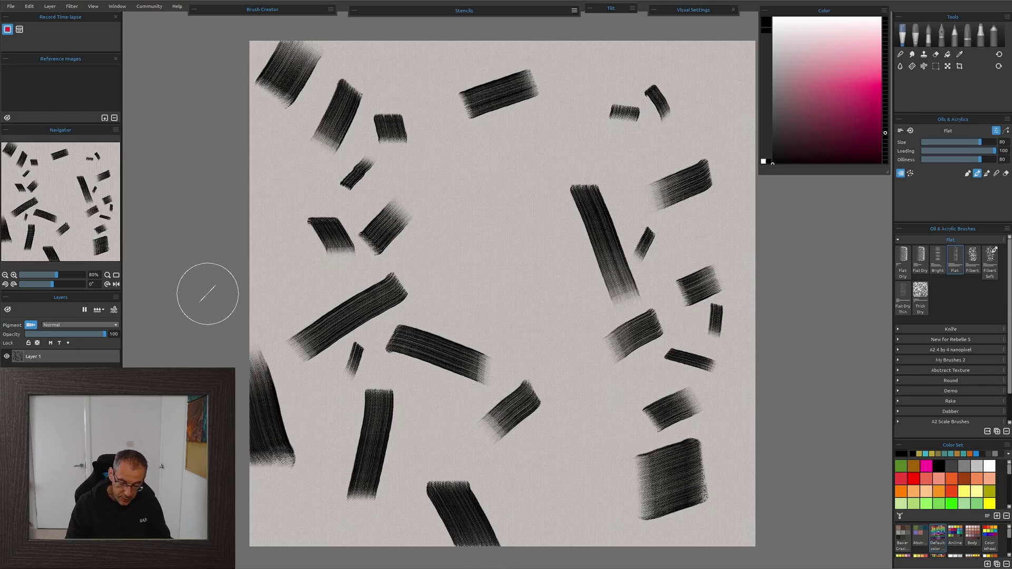
- Reduce the Flat brush size to 40
key("bracketleft")
key("bracketleft")
key("bracketleft")
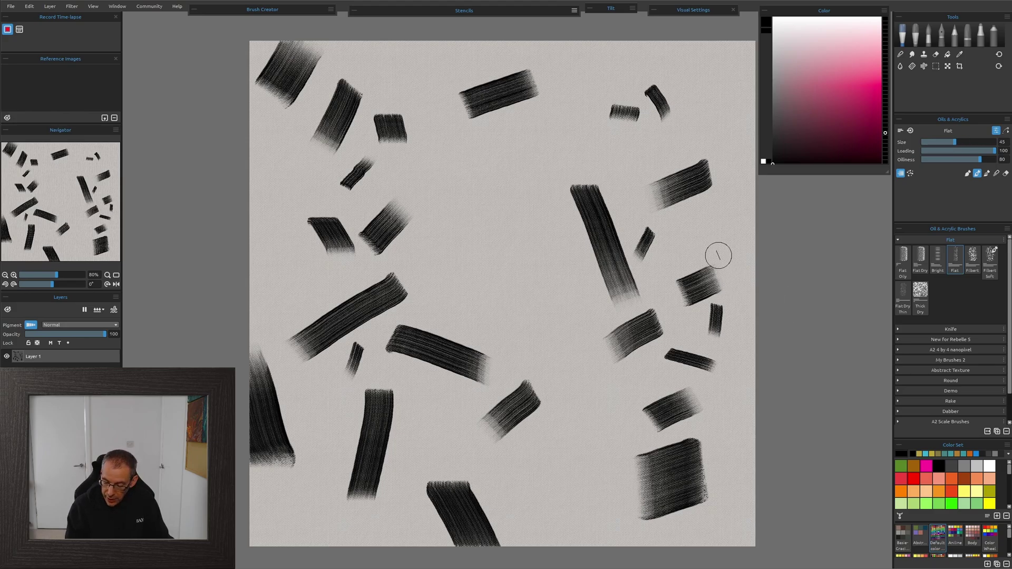
key("bracketleft")
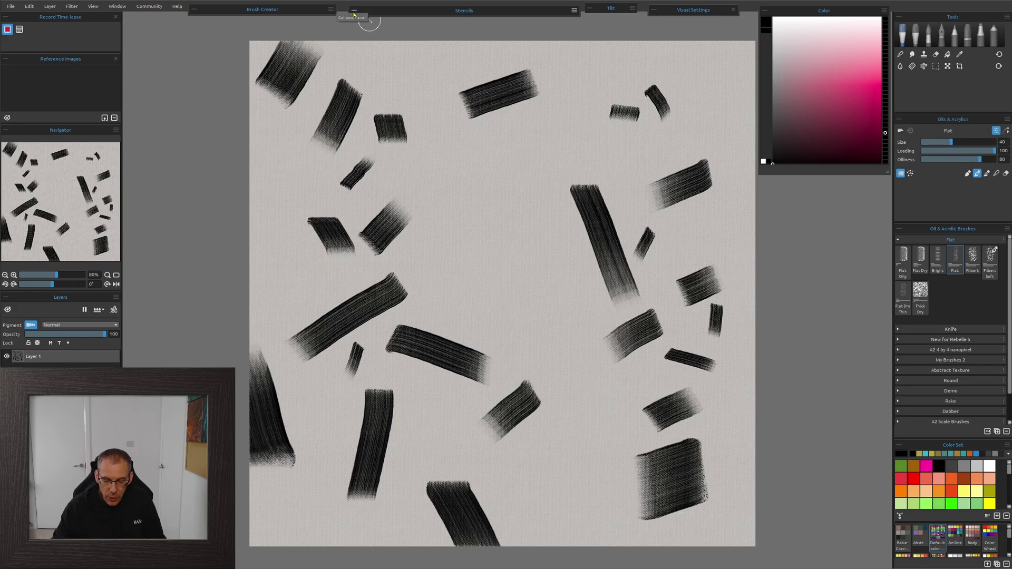
- Expand the Rebelle Demo stencil group, collapse Default, and create a stencil from the alpha of the black-stroke layer
left_click(353, 10)
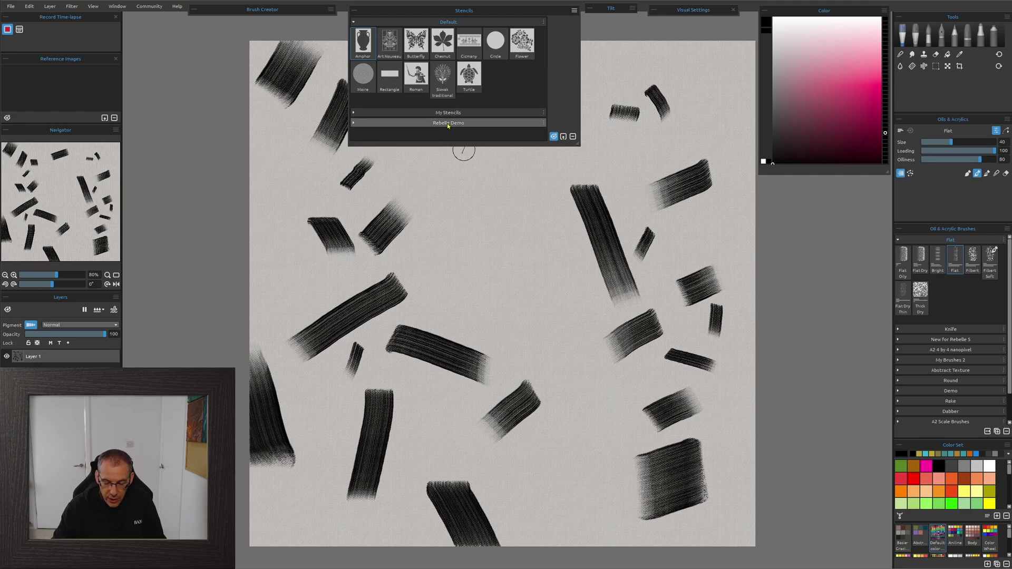
left_click(353, 122)
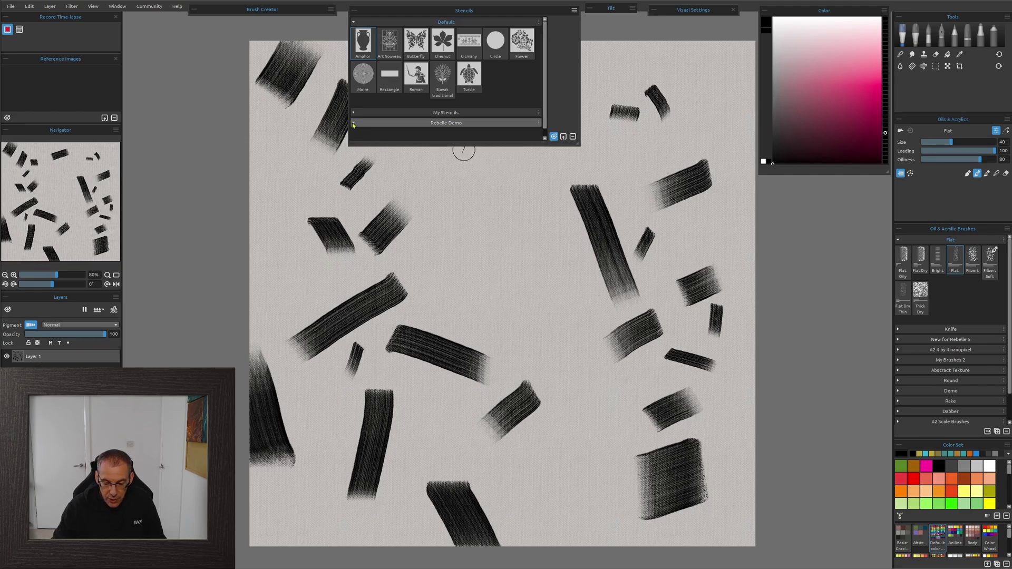
left_click(574, 12)
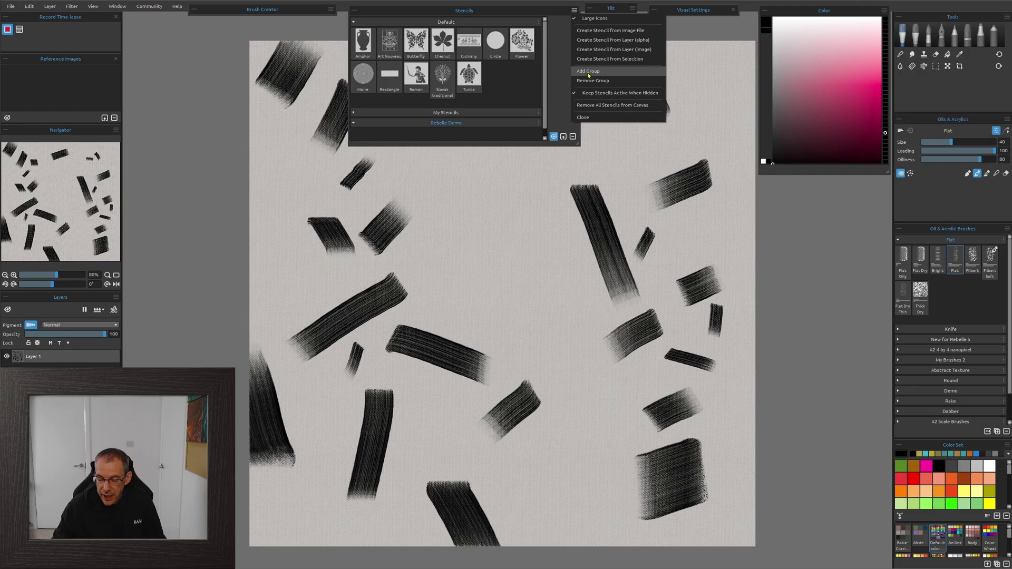
left_click(452, 127)
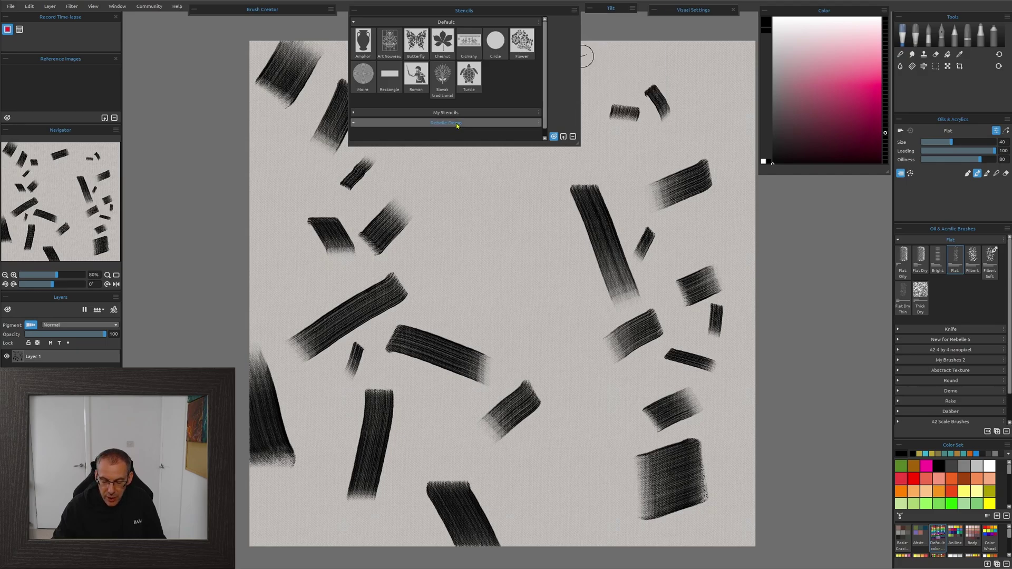
left_click(355, 23)
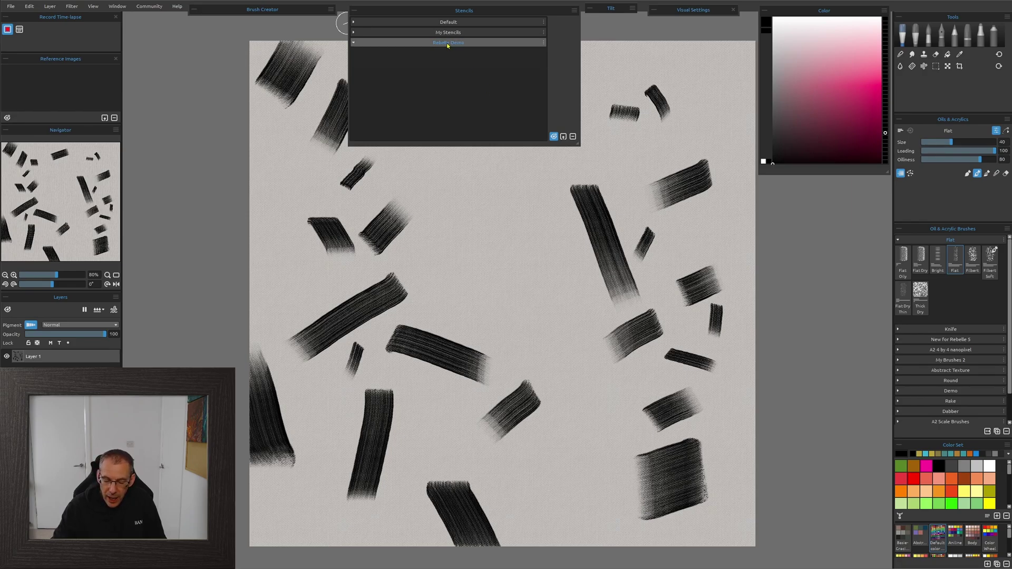
left_click(574, 12)
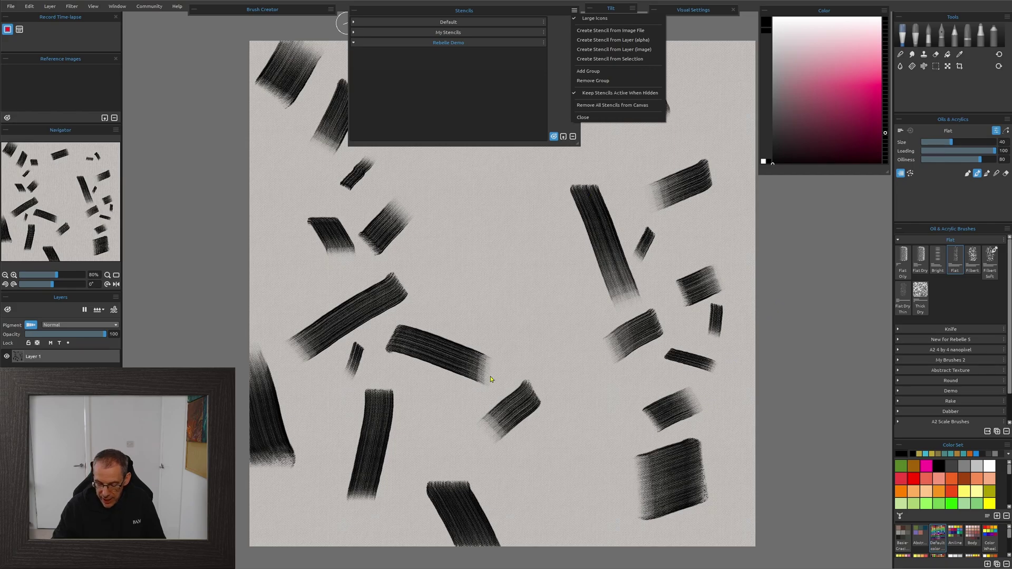
left_click(637, 41)
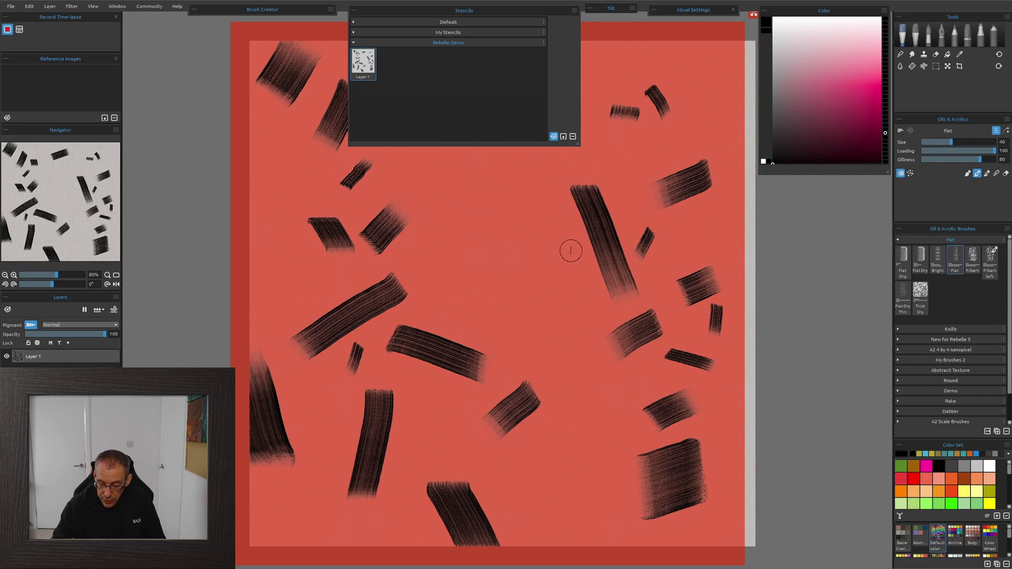
- Hide Layer 1 with the black strokes and add a new empty layer
left_click(8, 357)
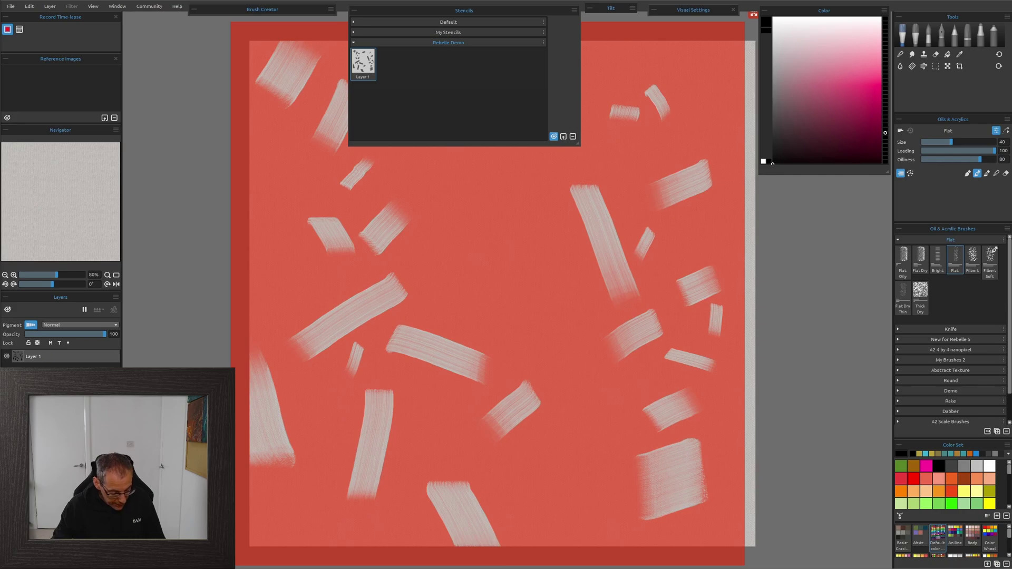
key("ctrl+shift+n")
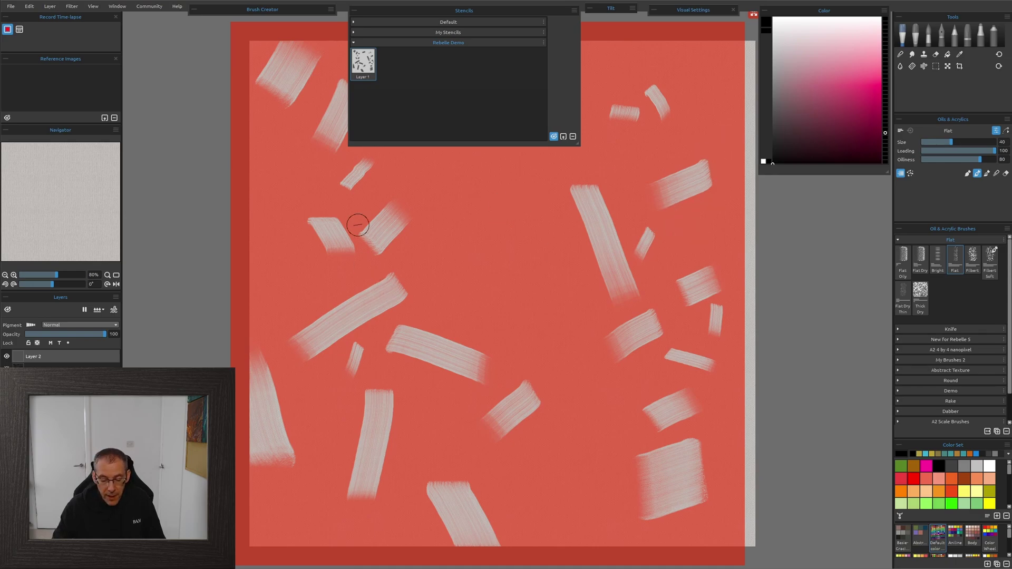
- Hide the stencil overlay from the canvas and choose a teal paint colour
left_click(553, 138)
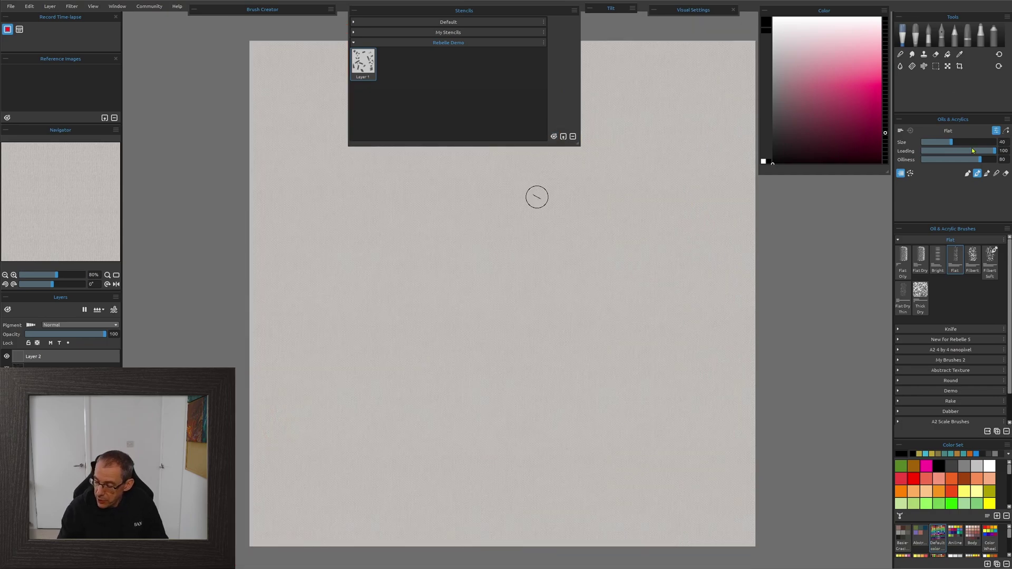
left_click(885, 81)
left_click(868, 81)
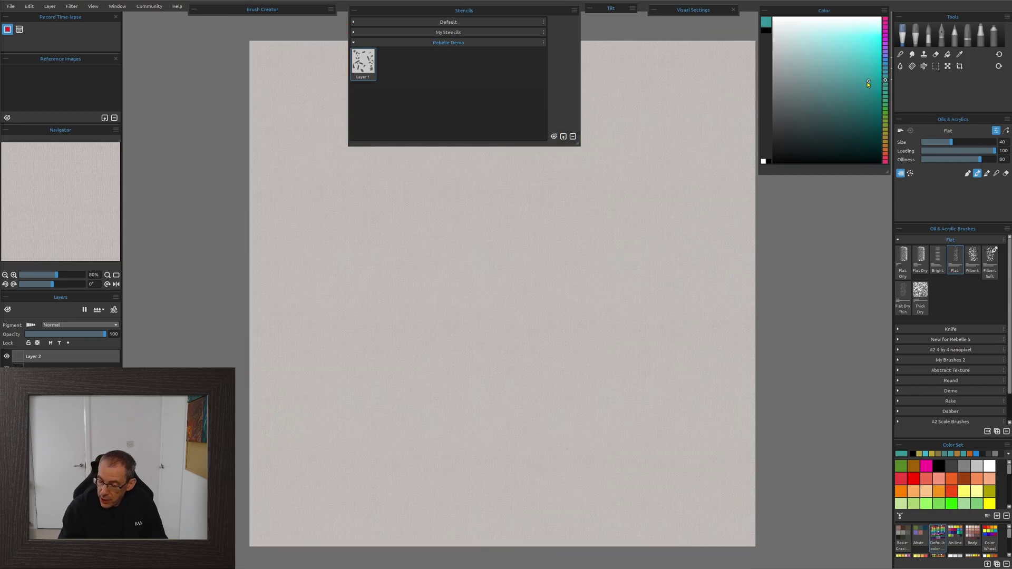
- Paint teal Flat-brush strokes through the hidden stencil's openings in the right, centre and left parts of the canvas
mouse_move(599, 193)
left_mouse_down()
mouse_move(602, 222)
mouse_move(569, 200)
mouse_move(587, 228)
mouse_move(570, 251)
mouse_move(639, 268)
mouse_move(633, 305)
left_mouse_up()
mouse_move(613, 338)
left_mouse_down()
mouse_move(627, 327)
mouse_move(619, 358)
mouse_move(681, 296)
left_mouse_up()
left_click_drag(677, 351, 666, 359)
left_click_drag(628, 331, 606, 359)
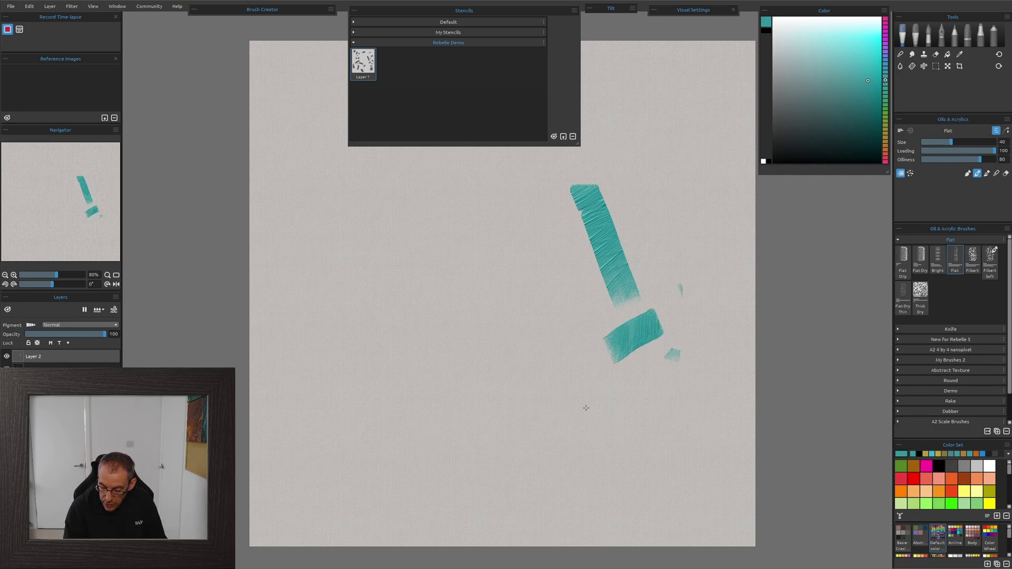
left_click_drag(667, 352, 695, 364)
left_click_drag(687, 391, 643, 420)
mouse_move(477, 375)
left_mouse_down()
mouse_move(440, 342)
mouse_move(488, 377)
left_mouse_up()
left_click_drag(487, 414, 493, 421)
mouse_move(474, 369)
left_mouse_down()
mouse_move(422, 337)
mouse_move(429, 359)
left_mouse_up()
left_click_drag(527, 383, 485, 424)
mouse_move(463, 350)
left_mouse_down()
mouse_move(389, 339)
mouse_move(360, 351)
left_mouse_up()
mouse_move(341, 337)
left_mouse_down()
mouse_move(396, 305)
mouse_move(343, 333)
mouse_move(380, 287)
mouse_move(404, 277)
left_mouse_up()
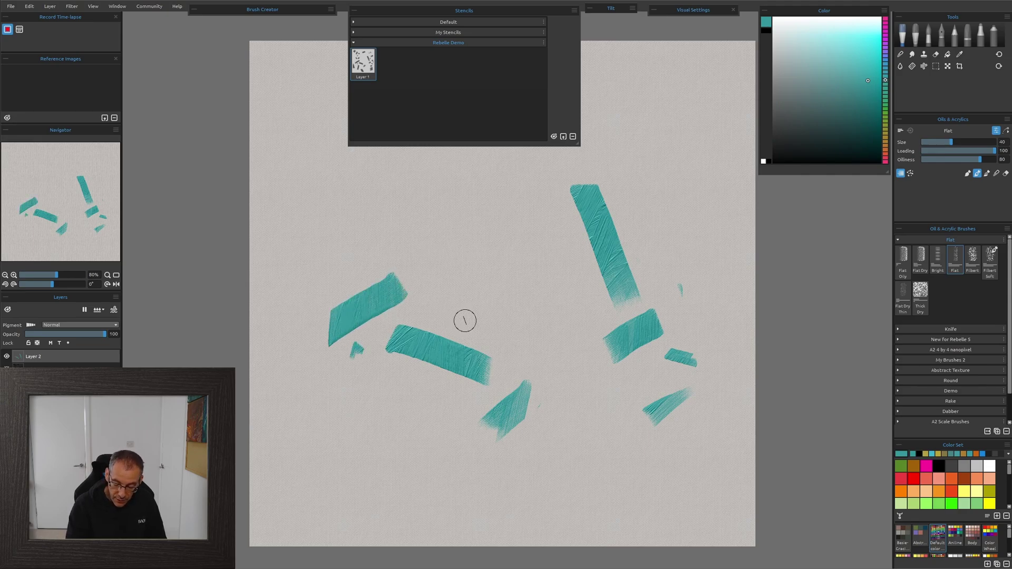
left_click_drag(532, 384, 519, 422)
left_click_drag(548, 382, 514, 429)
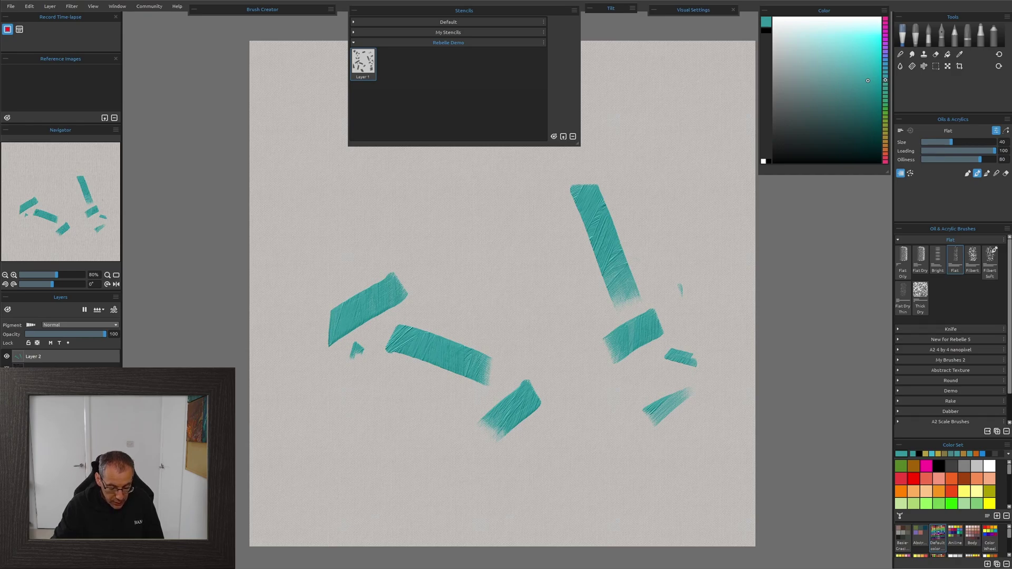
- Delete the layer with the teal strokes and show the stencil on the canvas again
key("Delete")
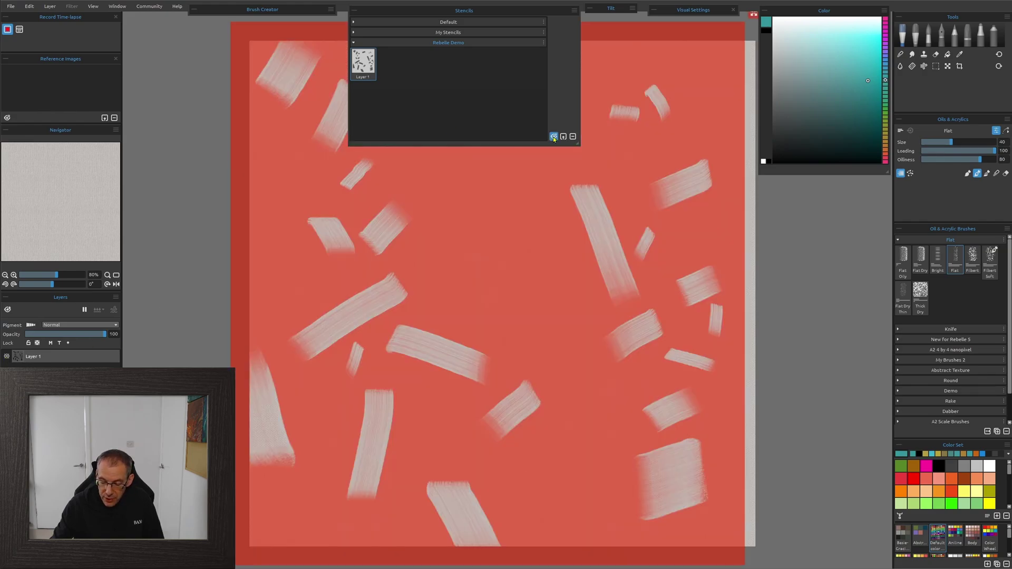
left_click(553, 137)
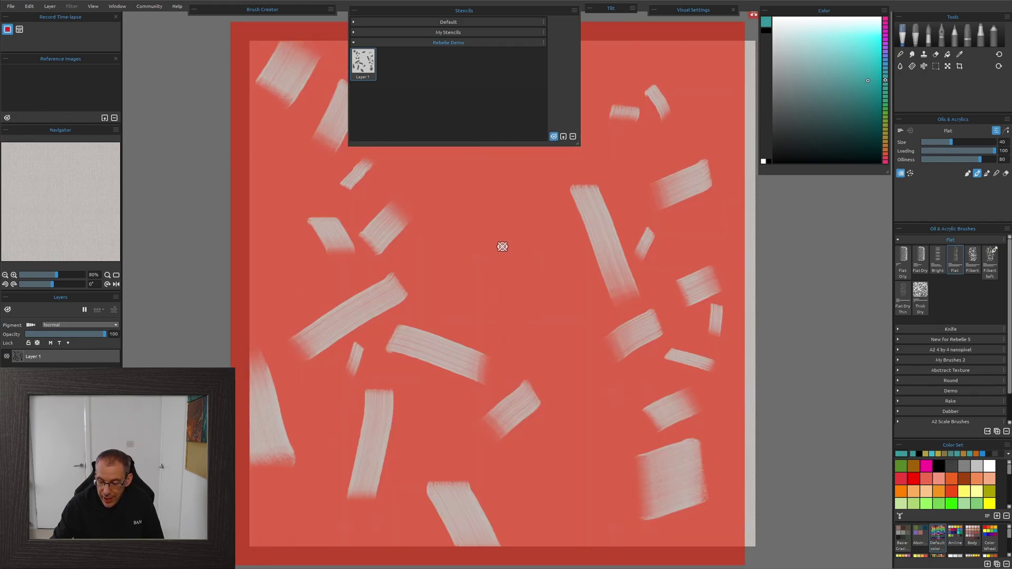
scroll(502, 247, "down", 2)
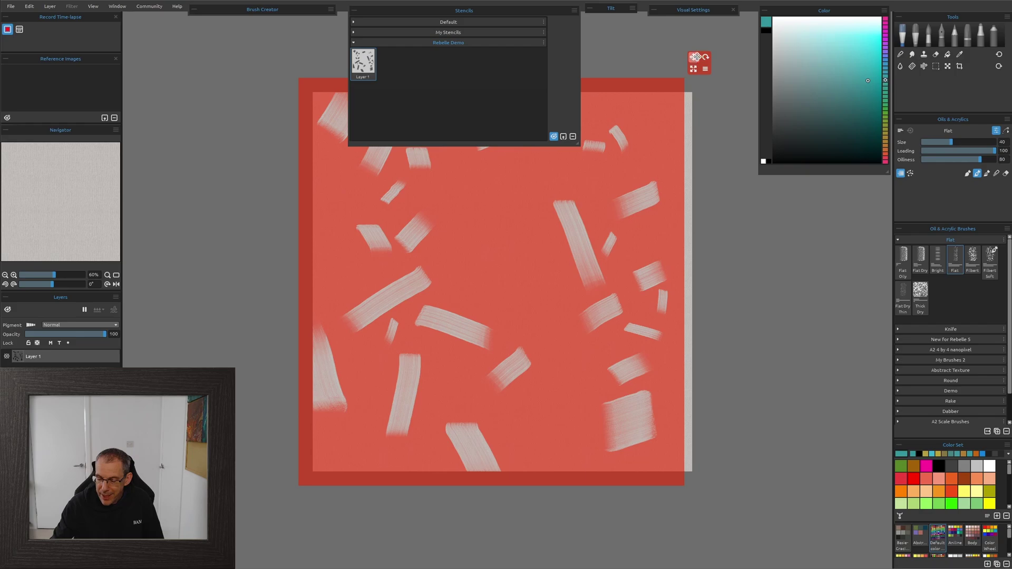
- Remove the brush-stroke stencil from the canvas and collapse the stencil library
left_click(705, 70)
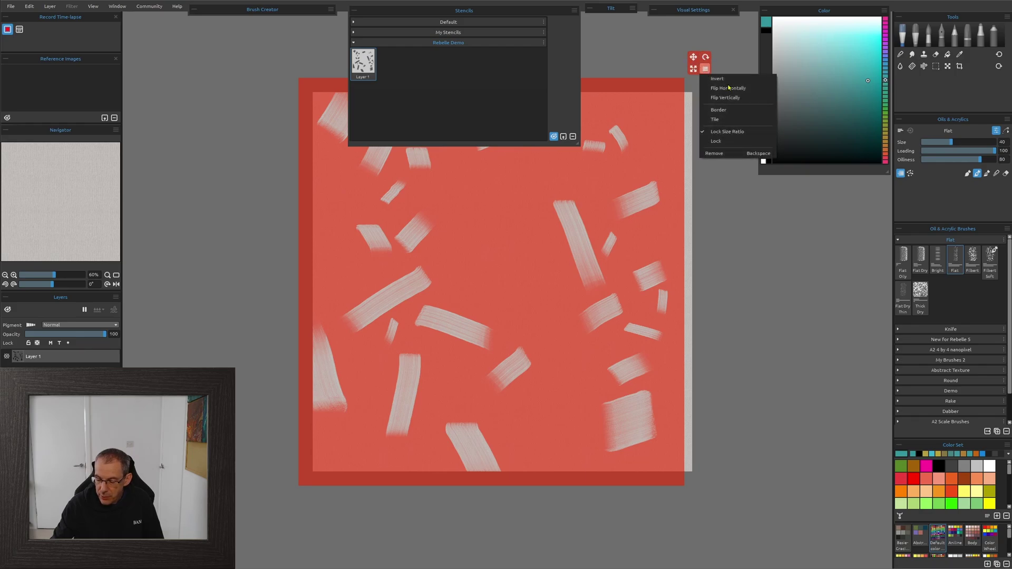
left_click(718, 154)
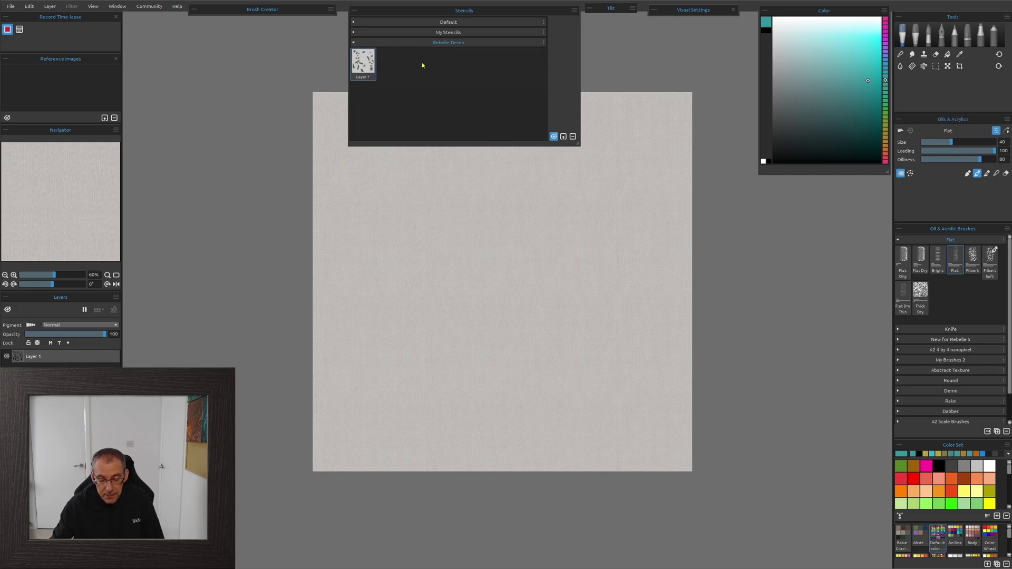
left_click(354, 12)
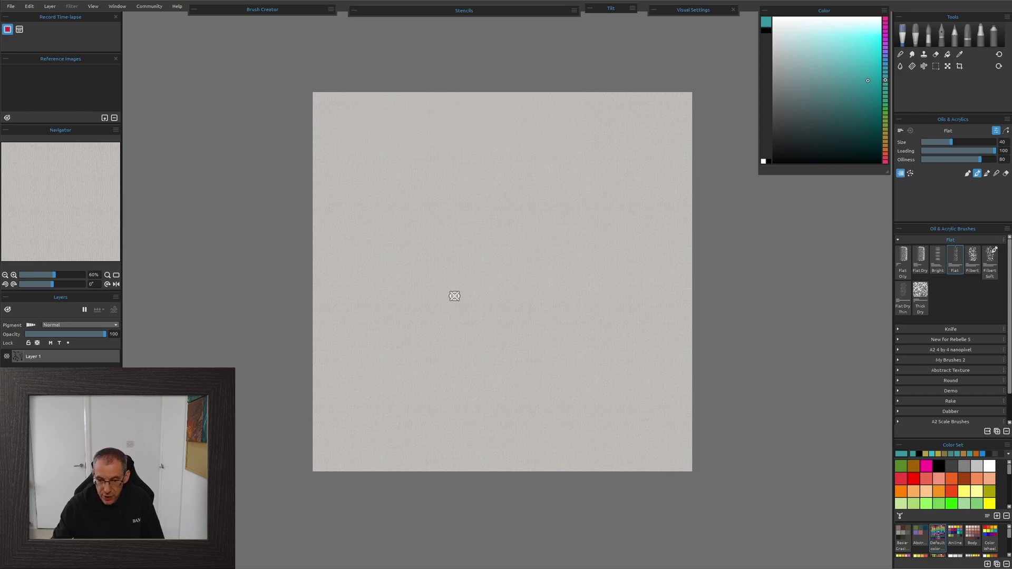
- Set up the Reed Pen ink brush with black as the paint colour on a new layer
scroll(454, 296, "up", 1)
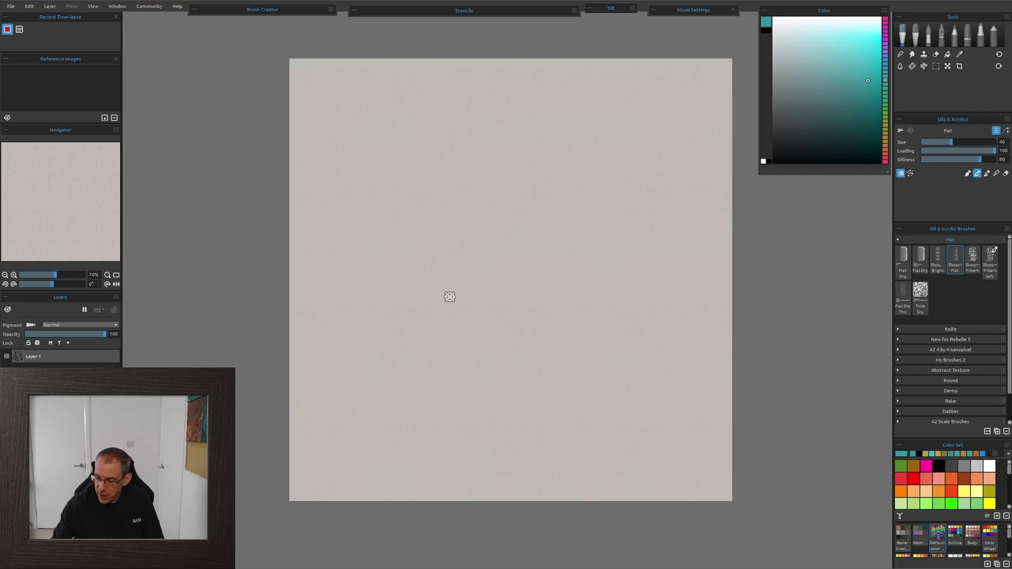
left_click(942, 34)
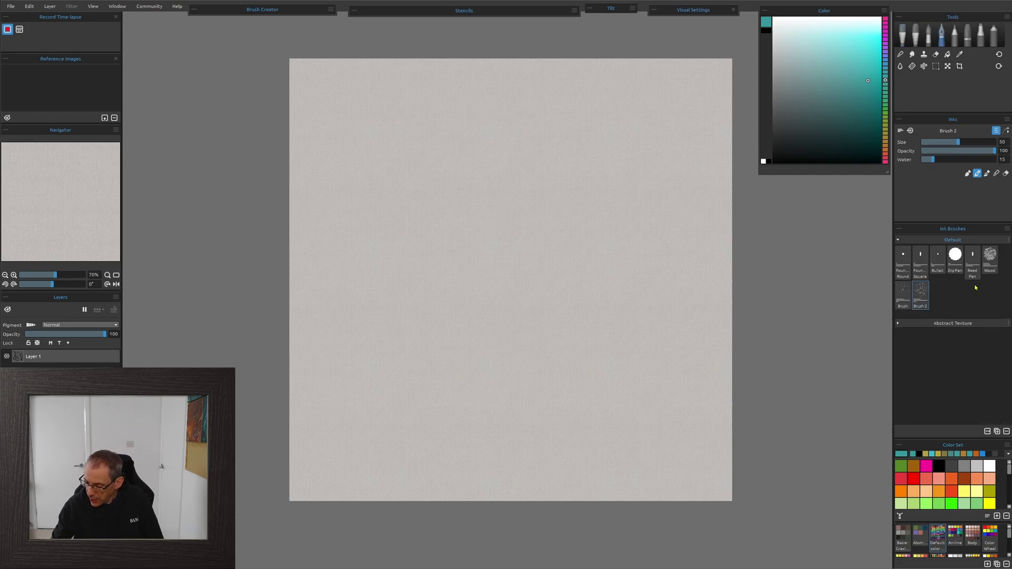
left_click(973, 259)
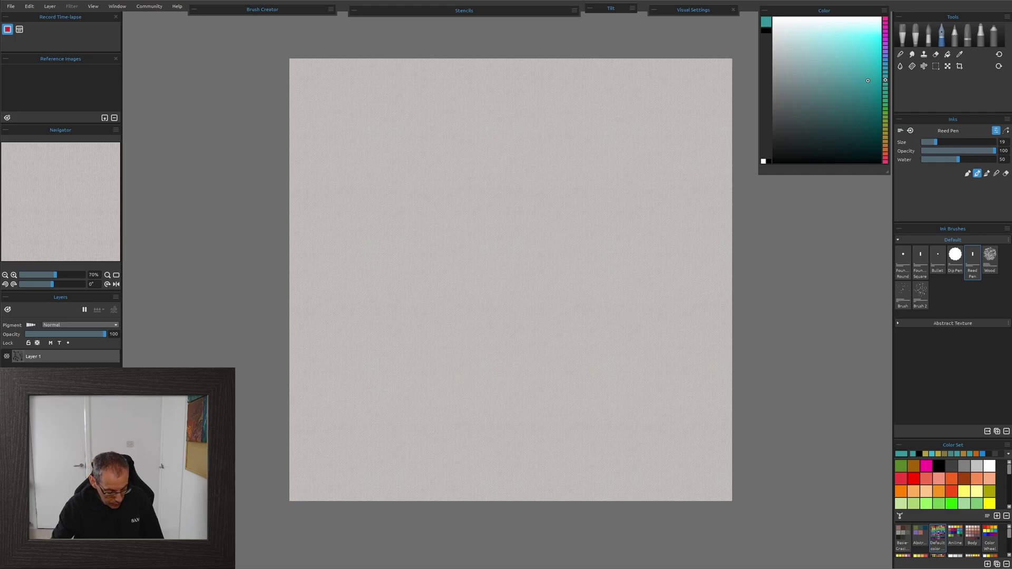
key("ctrl+shift+n")
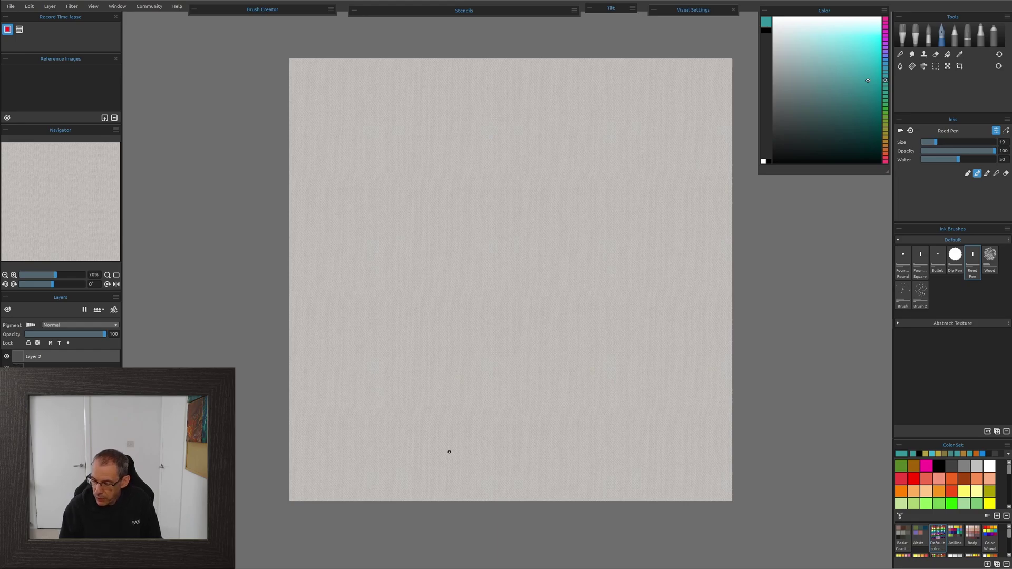
left_click(782, 152)
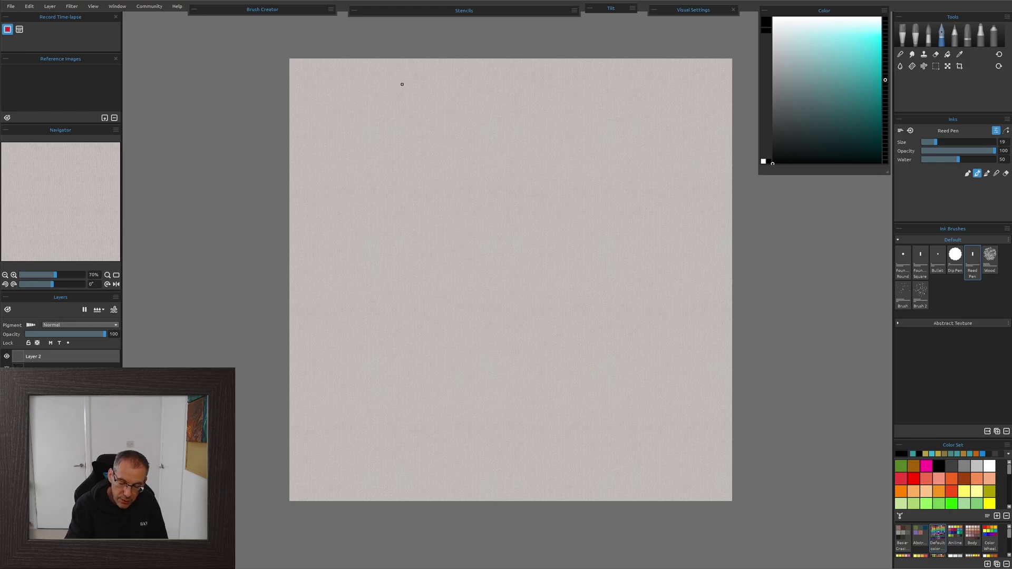
- Draw a steep diagonal ink line in the canvas's upper left and a long one rising to the upper right, thickening both with extra strokes
left_click_drag(404, 83, 314, 270)
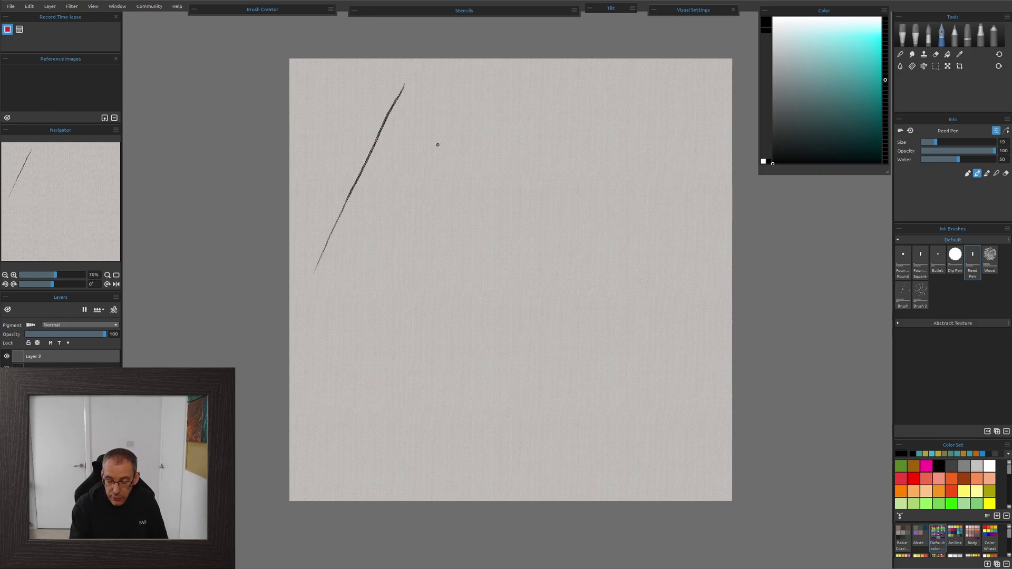
left_click_drag(379, 136, 353, 187)
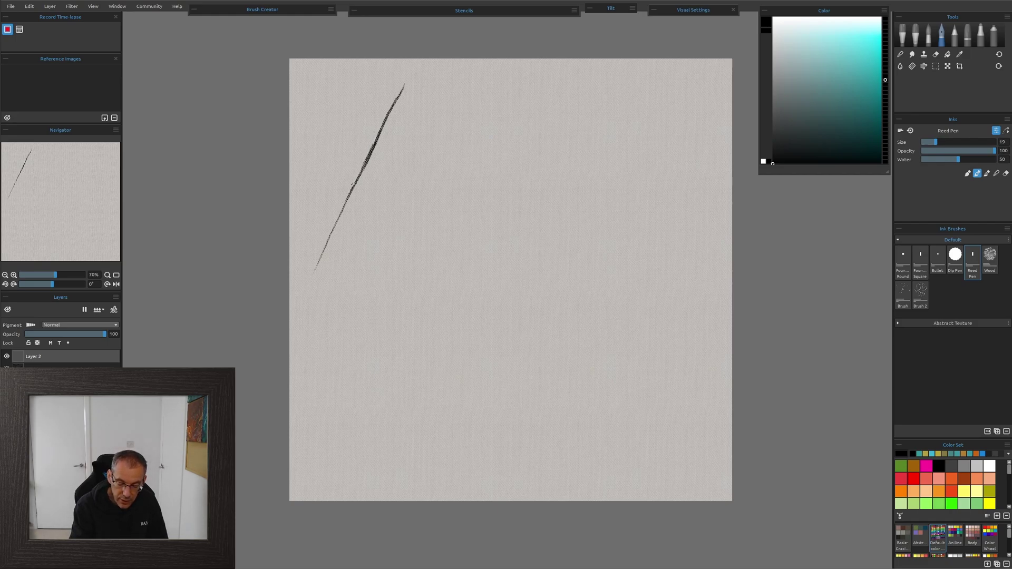
left_click_drag(390, 103, 376, 134)
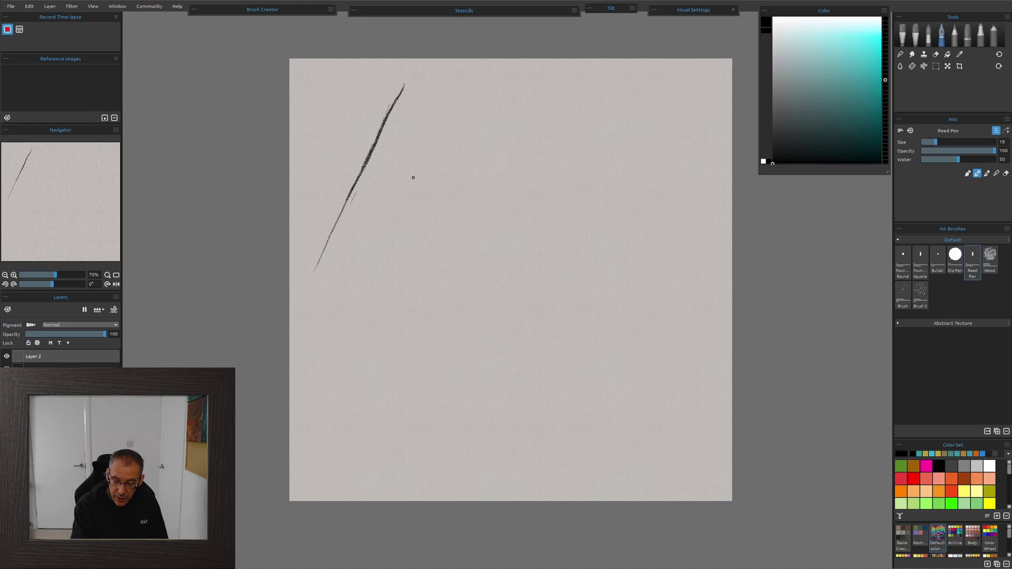
left_click_drag(395, 192, 701, 84)
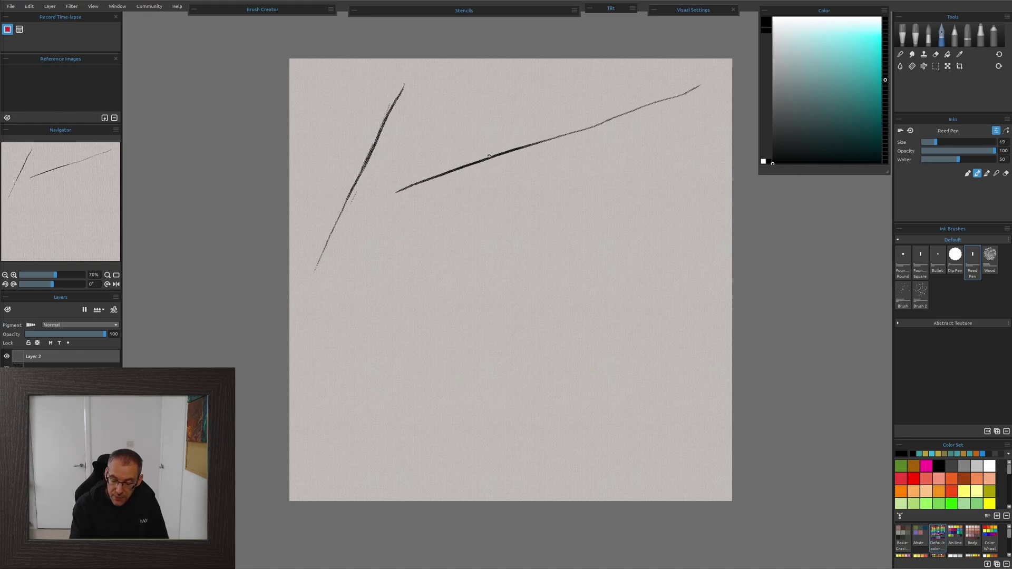
left_click_drag(499, 157, 462, 167)
mouse_move(523, 149)
left_mouse_down()
mouse_move(476, 167)
mouse_move(500, 153)
left_mouse_up()
left_click_drag(568, 131, 533, 144)
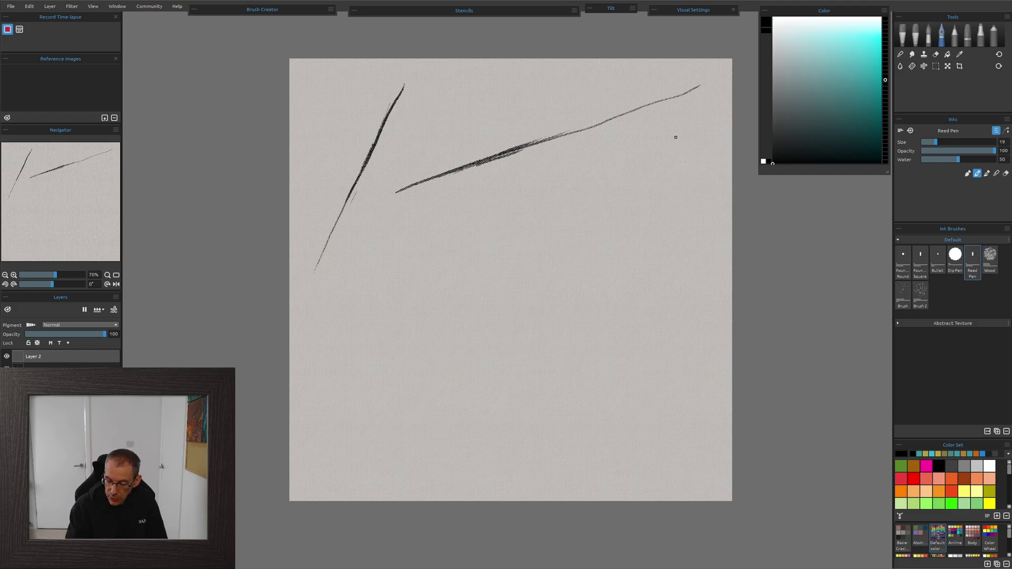
- Draw long diagonal ink lines on the canvas's right side and lower left, plus short lines at the upper left, lower centre and right edge
left_click_drag(677, 134, 603, 440)
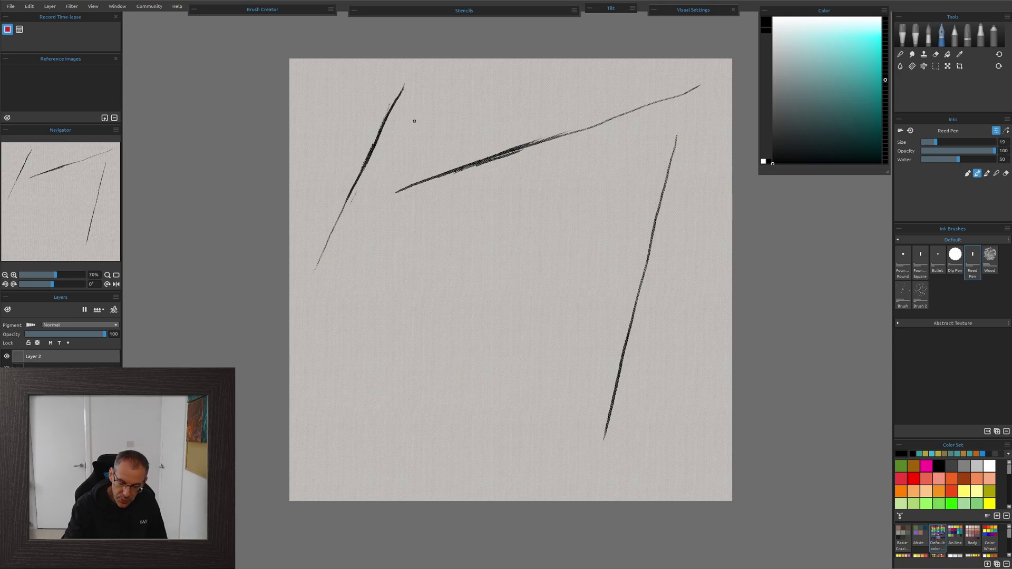
left_click_drag(407, 106, 431, 155)
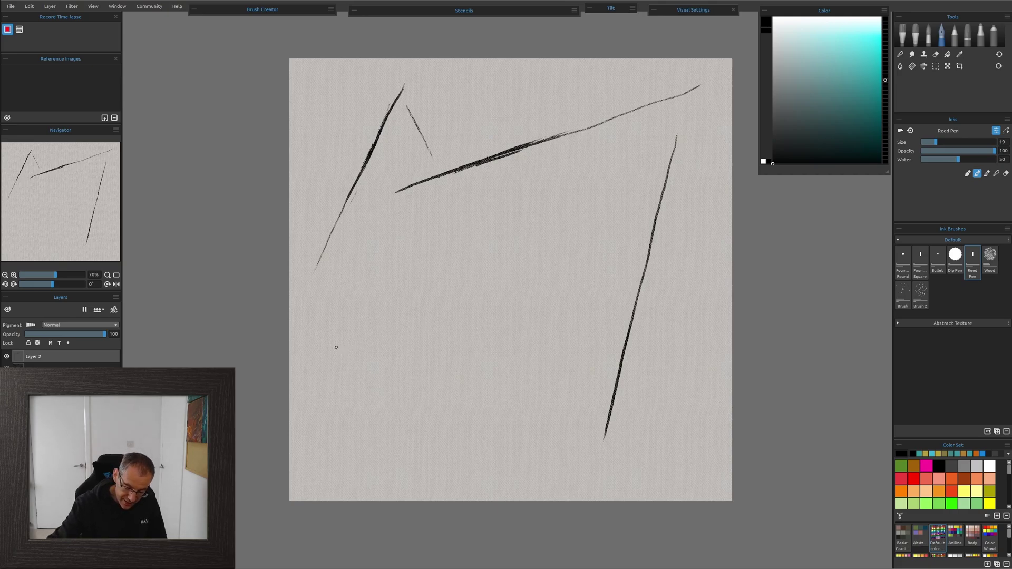
left_click_drag(324, 333, 558, 480)
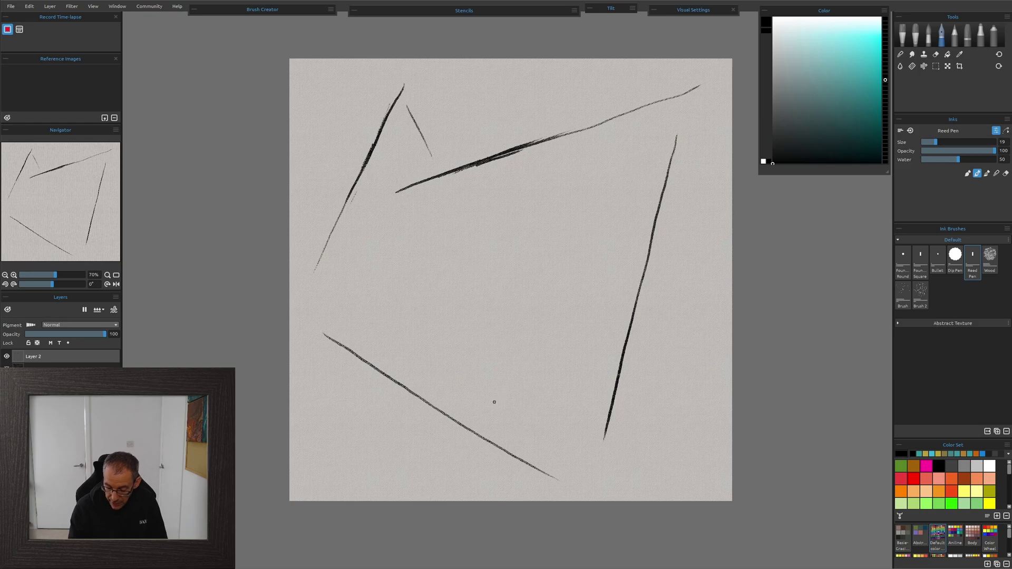
left_click_drag(490, 406, 556, 375)
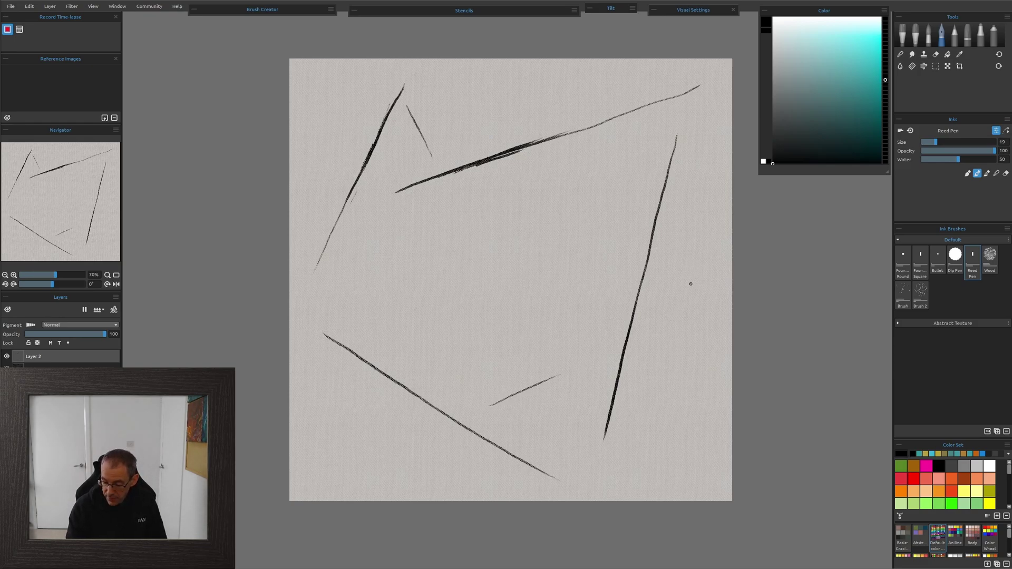
left_click_drag(710, 251, 639, 339)
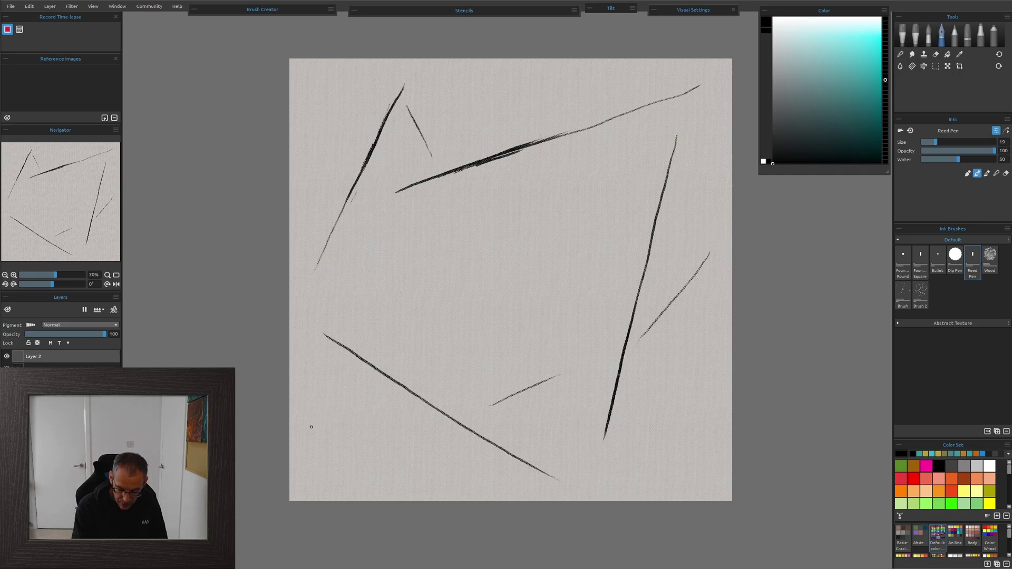
left_click_drag(310, 428, 366, 406)
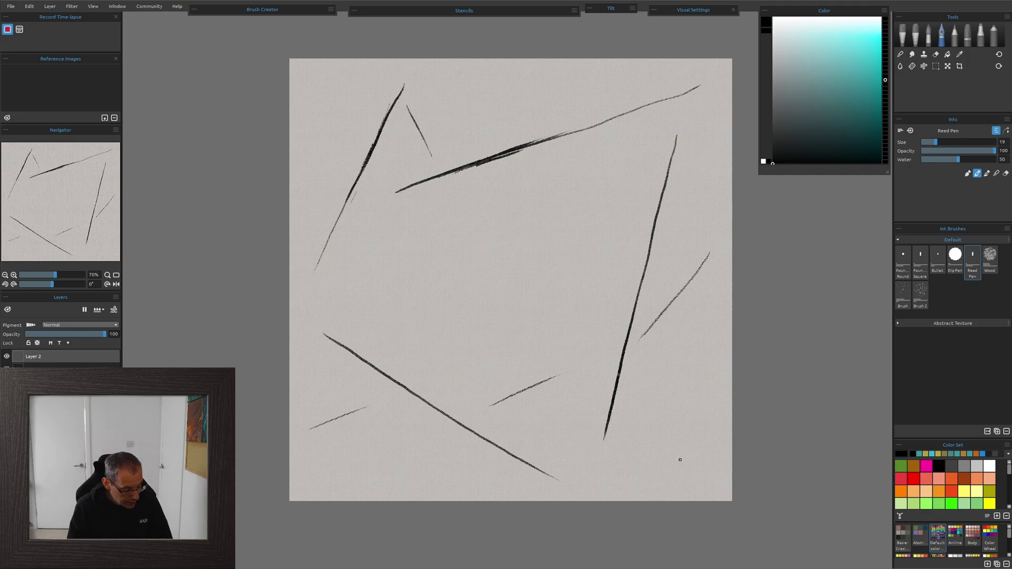
key("ctrl+z")
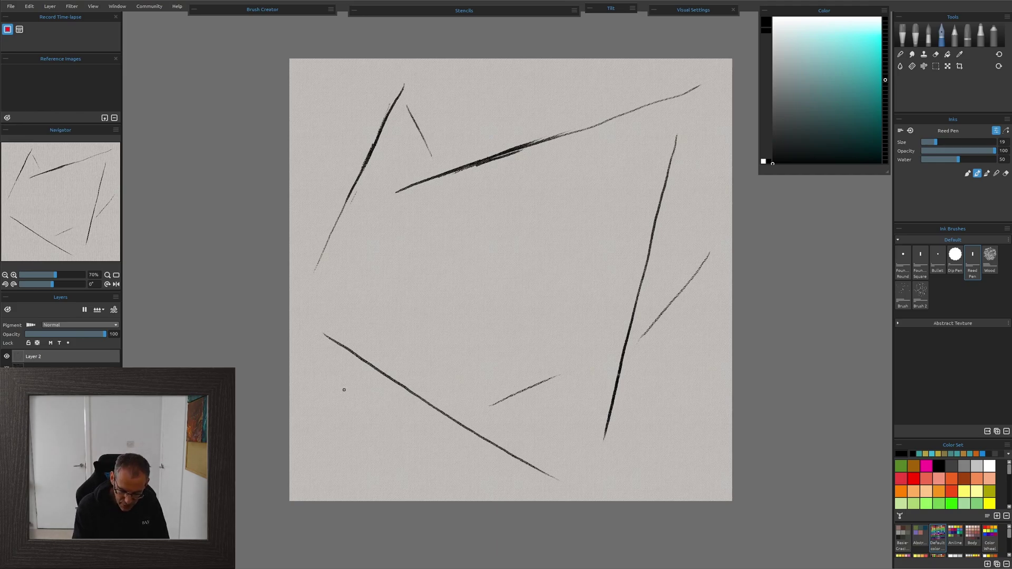
left_click_drag(368, 390, 288, 434)
key("ctrl+z")
left_click_drag(367, 393, 288, 433)
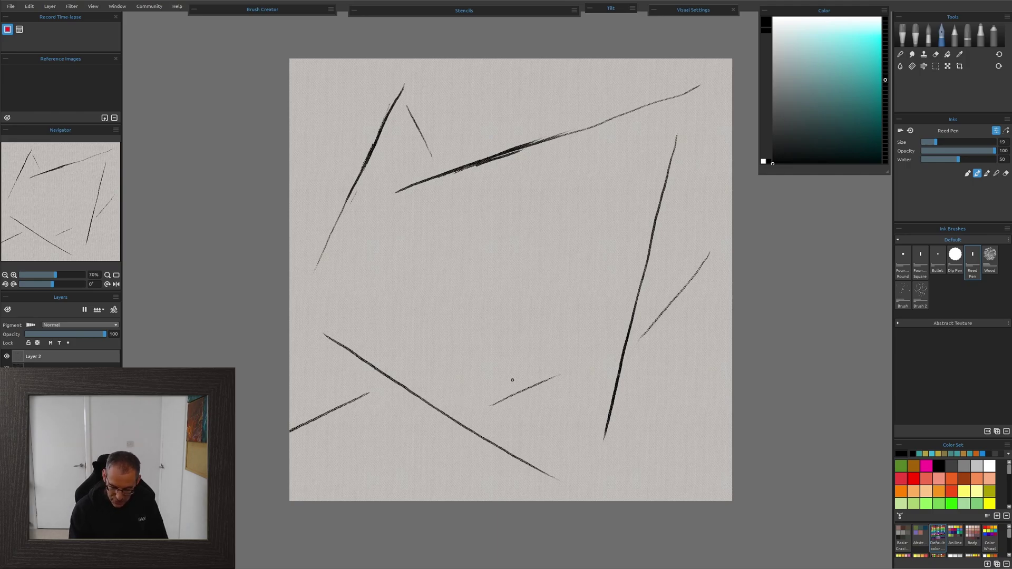
key("ctrl+z")
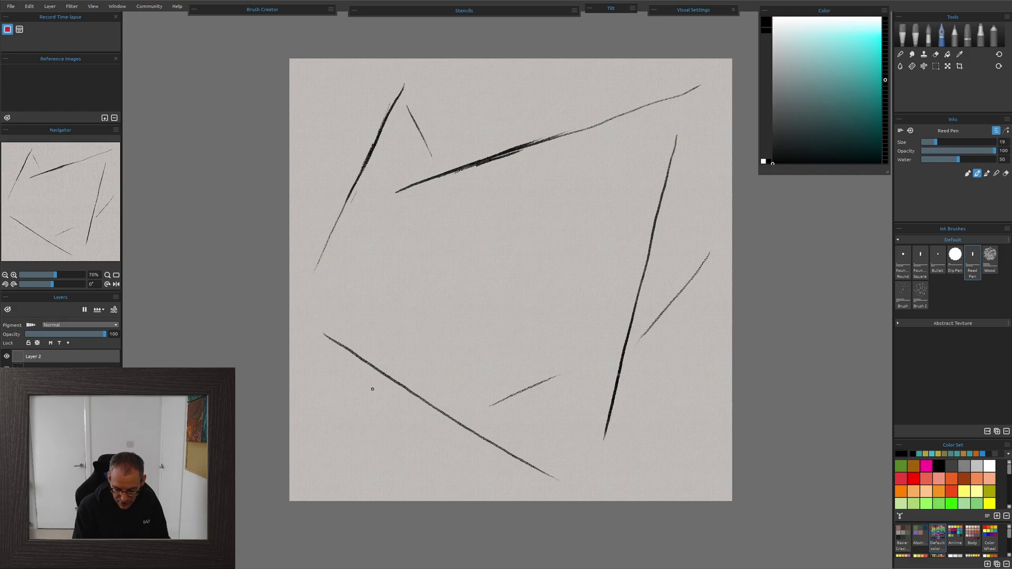
left_click_drag(374, 388, 290, 408)
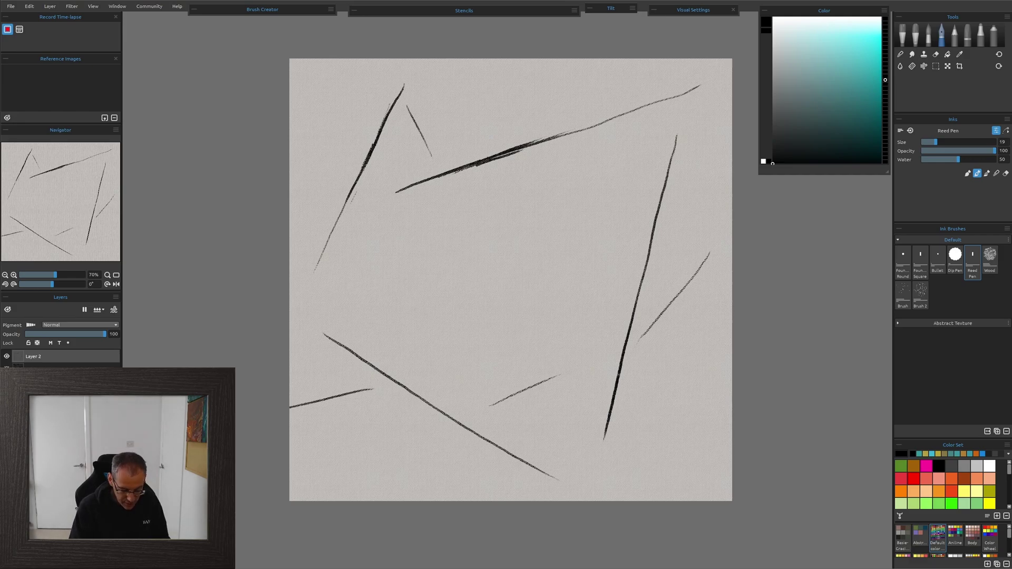
key("ctrl+z")
- Draw a short, nearly horizontal ink line off the canvas's lower-left edge and create a stencil from the layer's alpha
left_click_drag(373, 388, 289, 398)
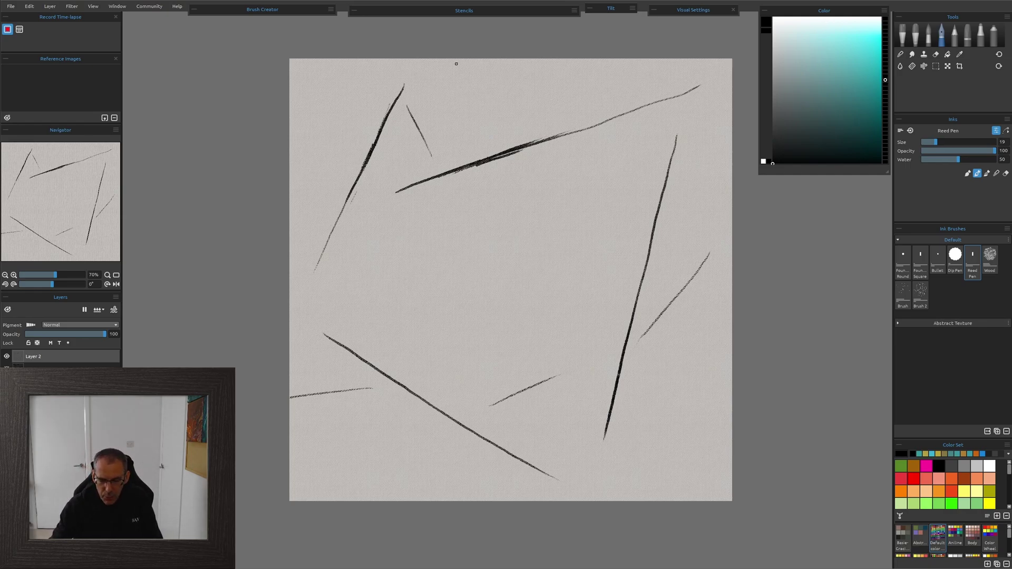
left_click(353, 10)
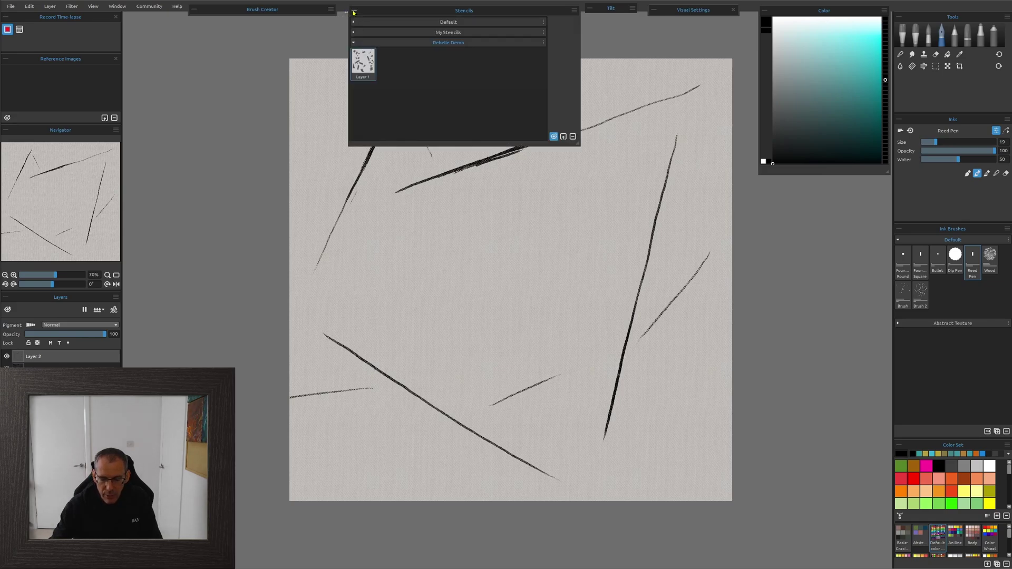
left_click(575, 11)
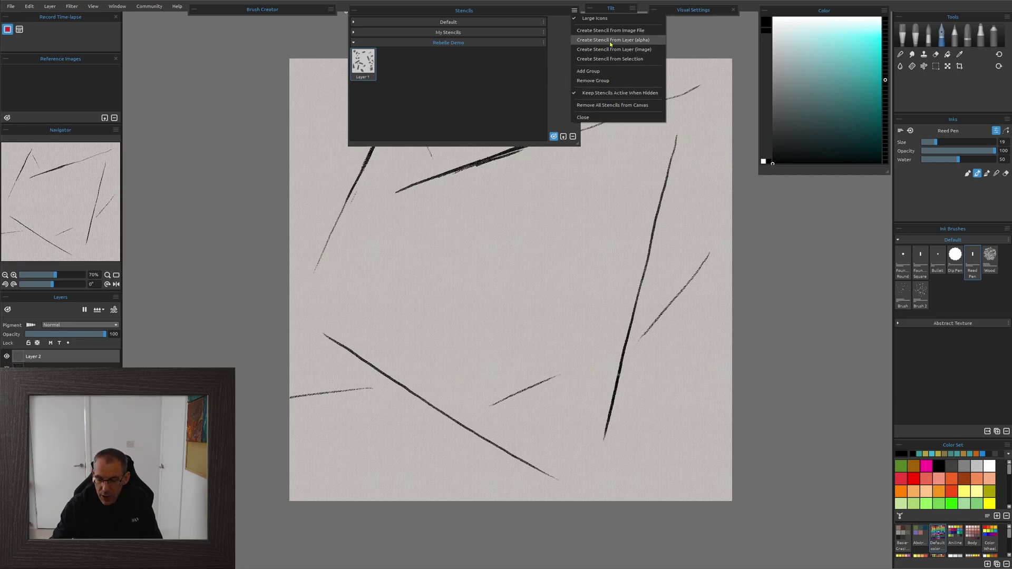
left_click(643, 41)
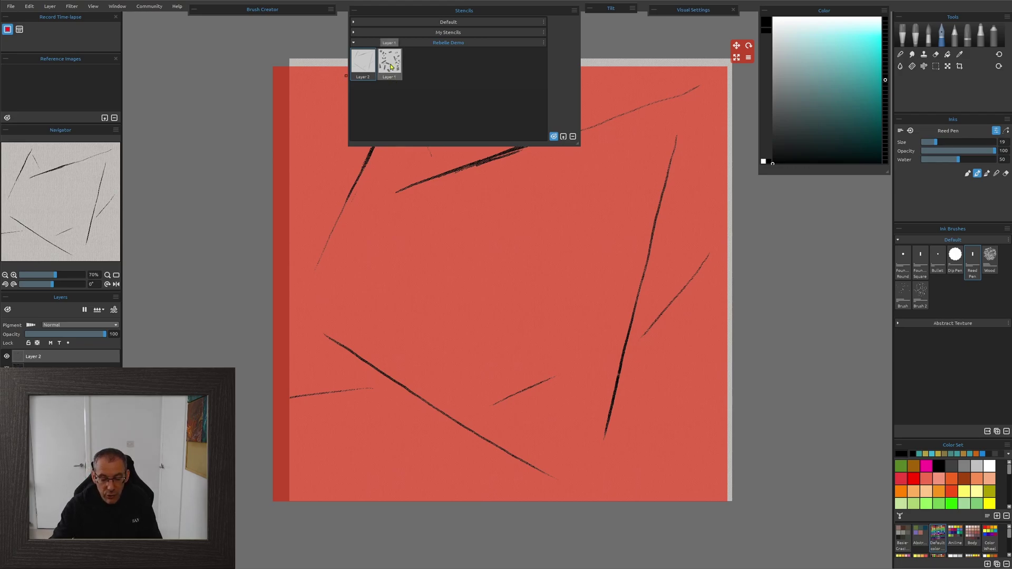
- Rename the new Layer 2 stencil in the Rebelle Demo group as "Lines"
left_click(368, 80)
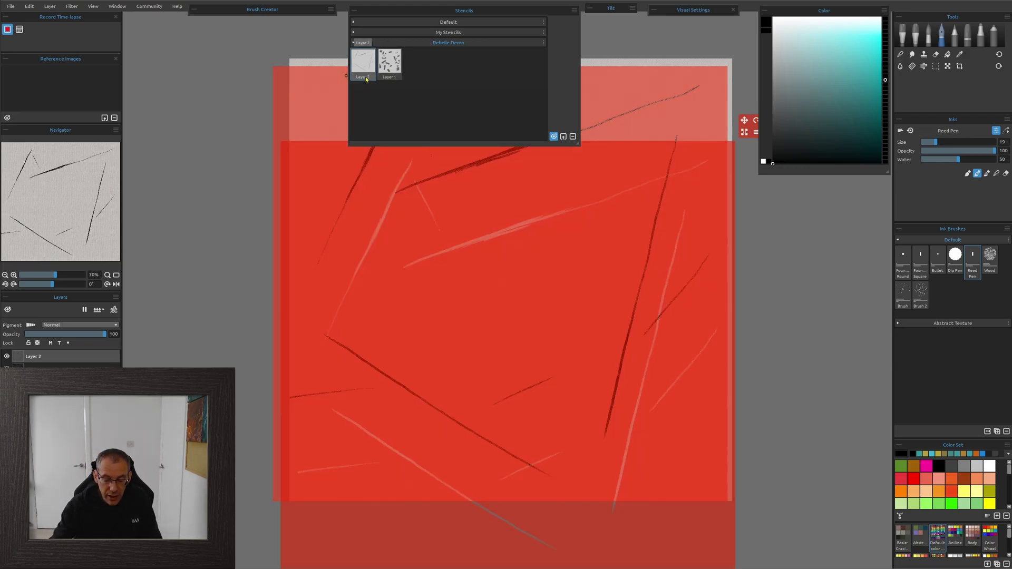
right_click(367, 78)
key("Escape")
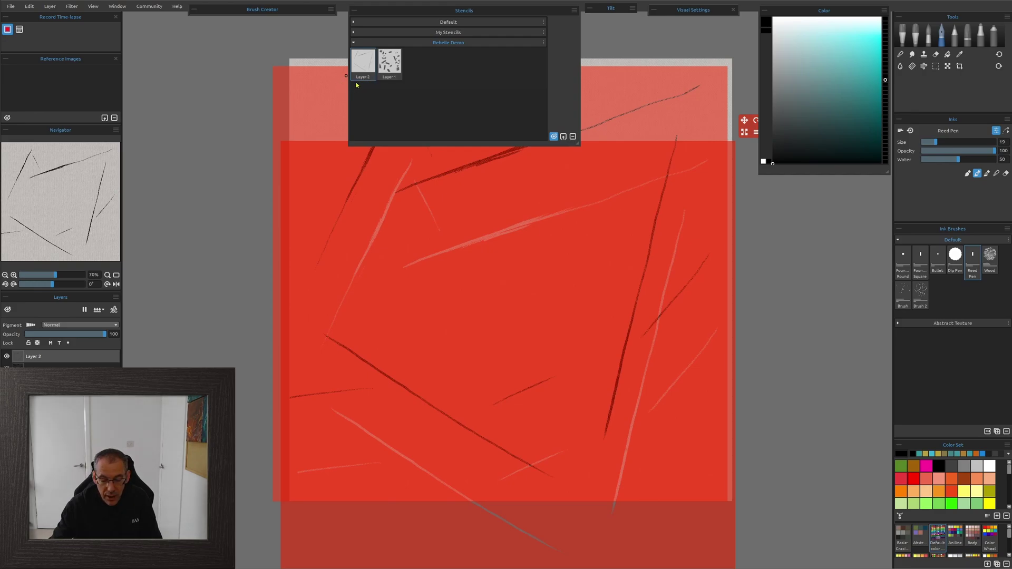
double_click(360, 78)
type("Lines")
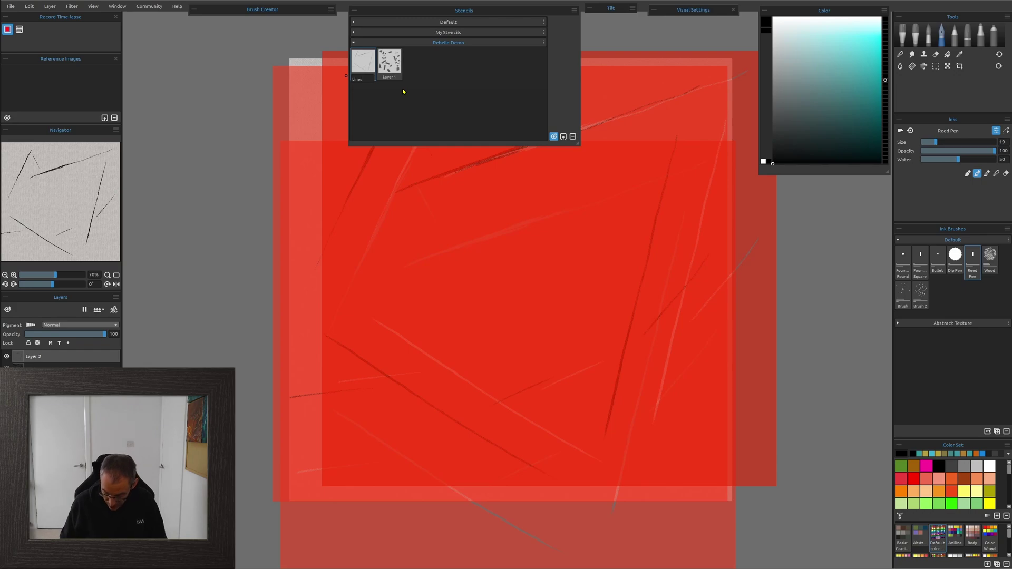
key("Return")
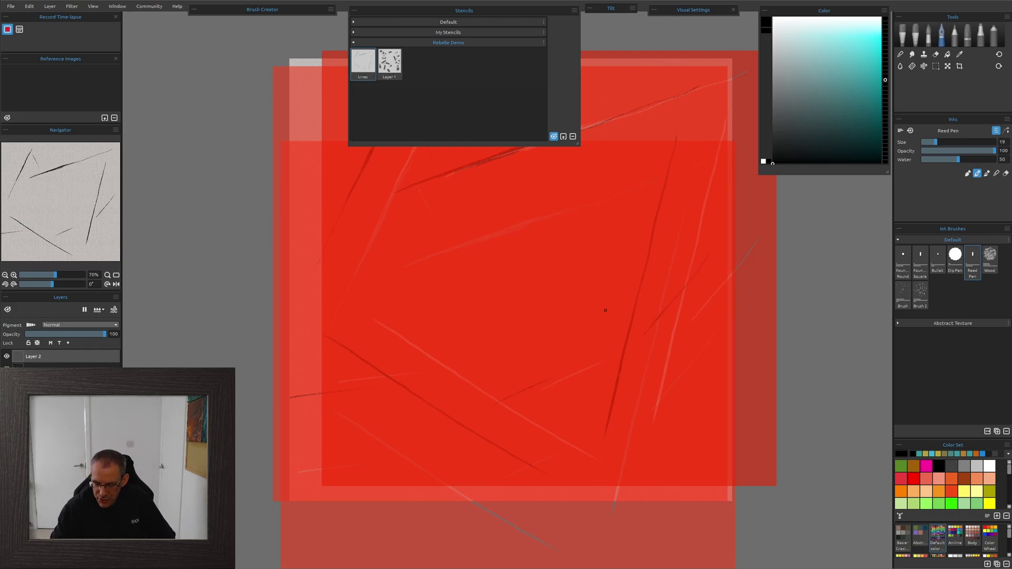
- Remove all three overlapping Lines stencils from the canvas
scroll(570, 267, "down", 2)
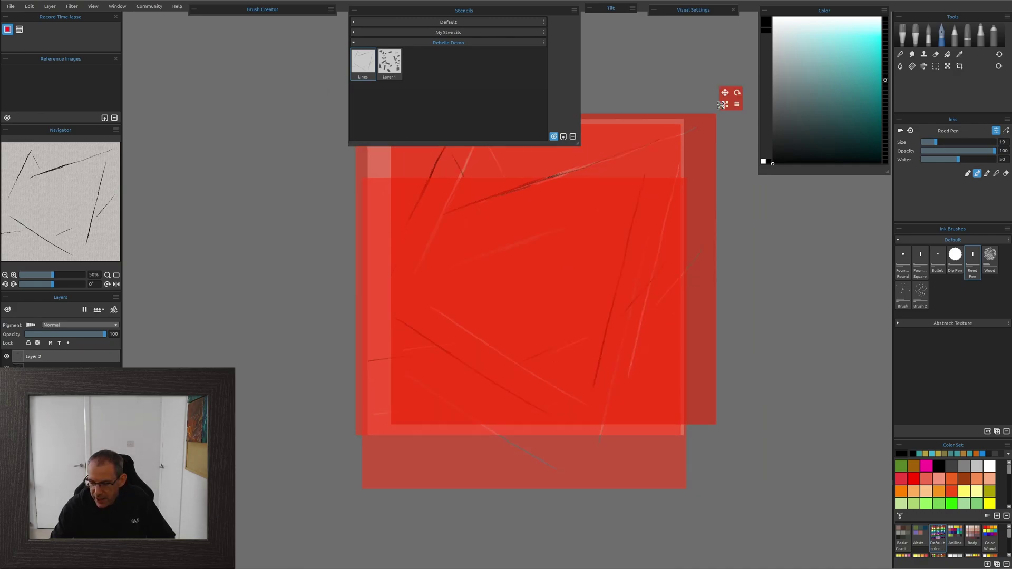
left_click(736, 106)
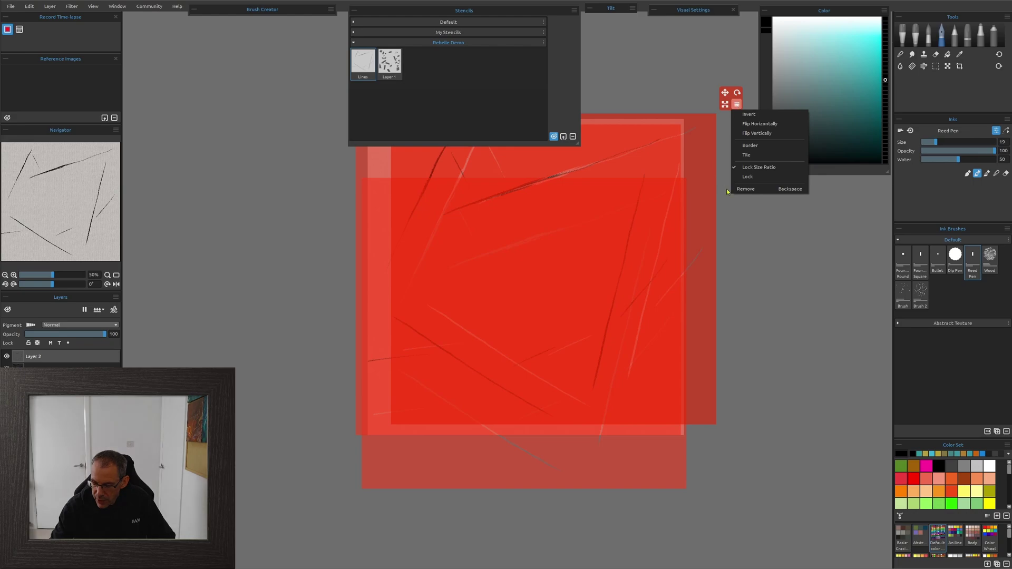
left_click(743, 188)
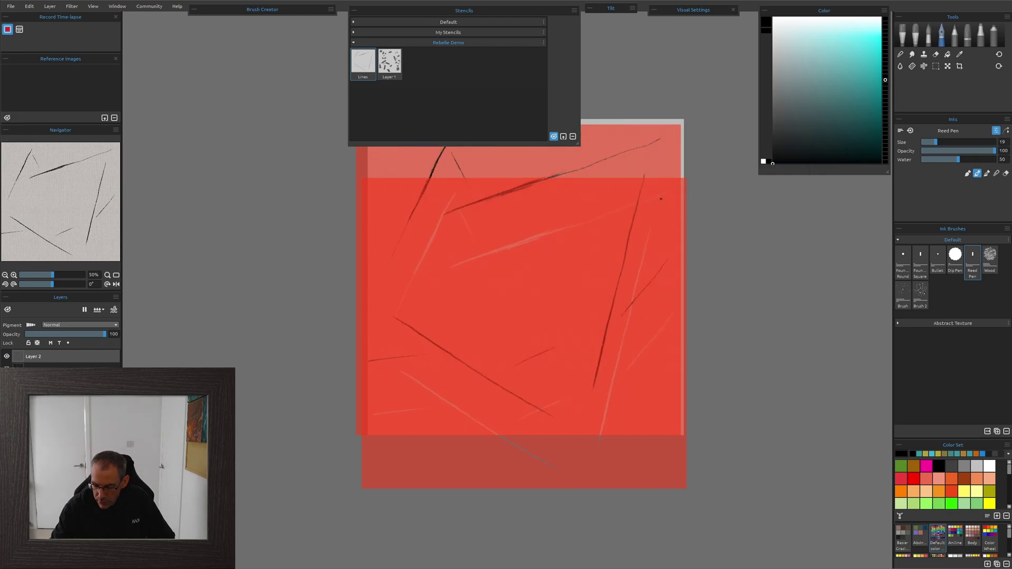
mouse_move(669, 202)
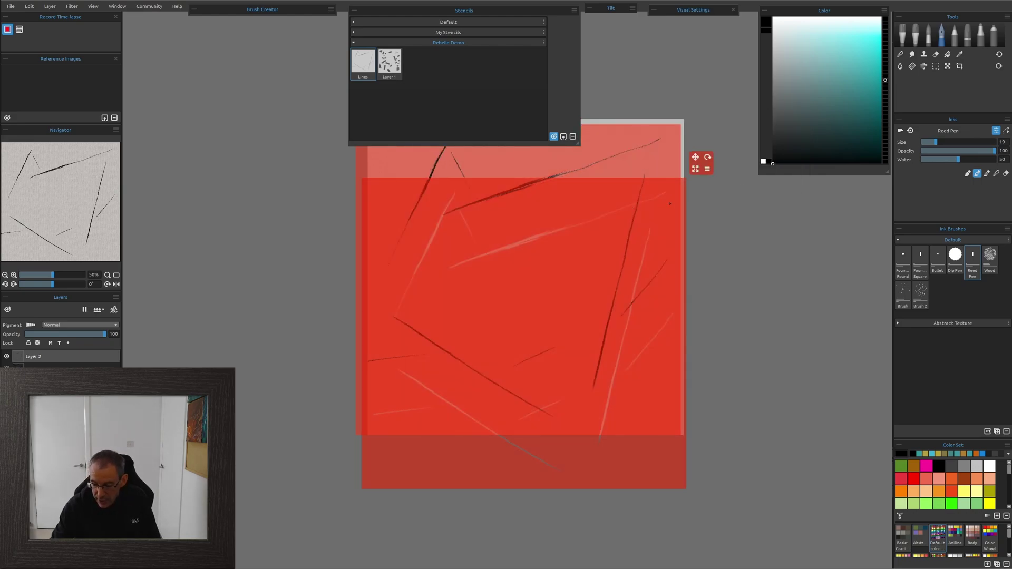
key("Delete")
key("Delete")
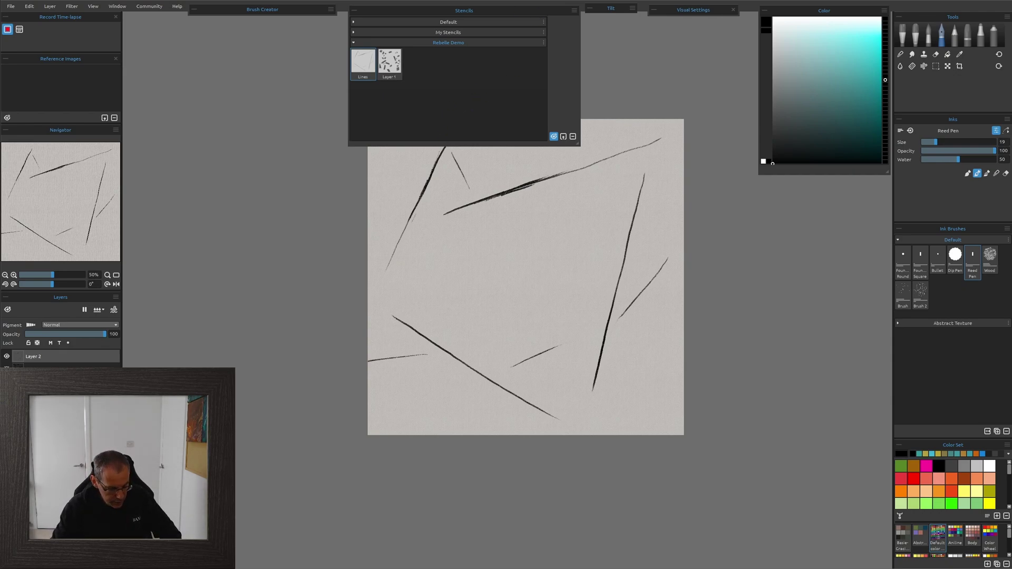
- Hide the ink-line layer, Layer 2, and add a new empty layer
left_click(7, 357)
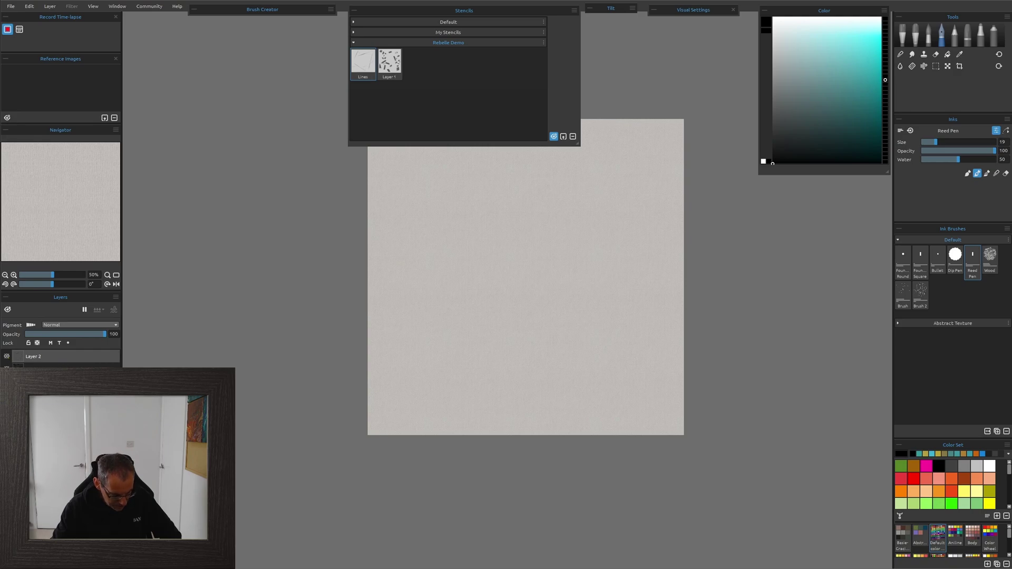
key("ctrl+shift+n")
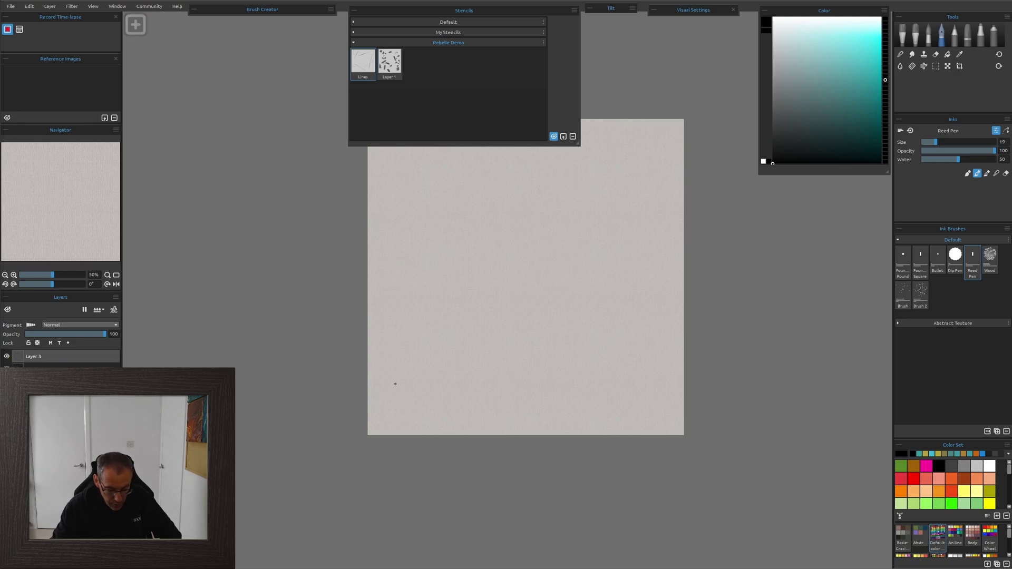
- Select the Pentel brush from the Pencil group of the pencil brushes and collapse the Stencils panel
left_click(955, 37)
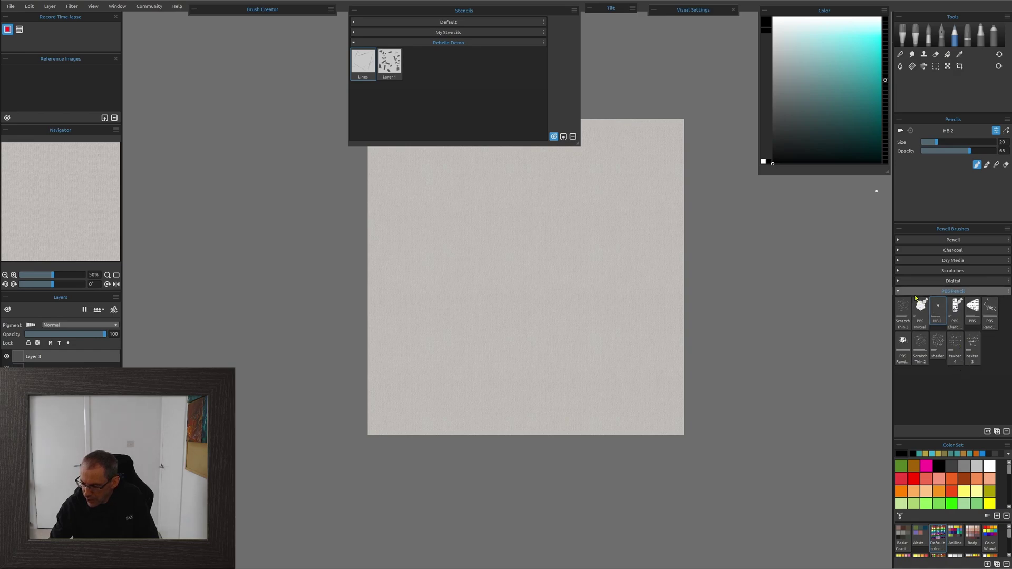
left_click(949, 240)
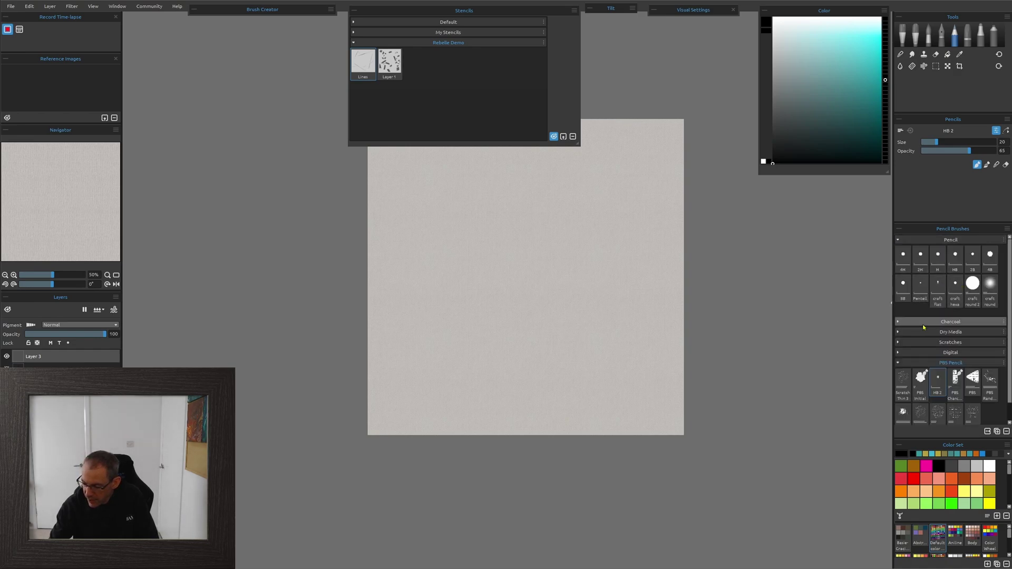
left_click(920, 287)
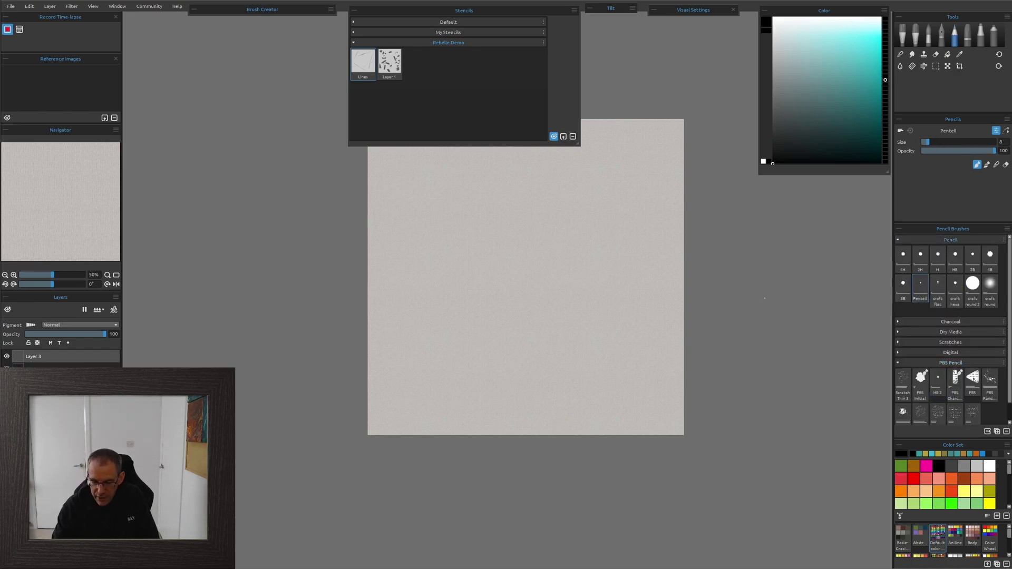
left_click(354, 11)
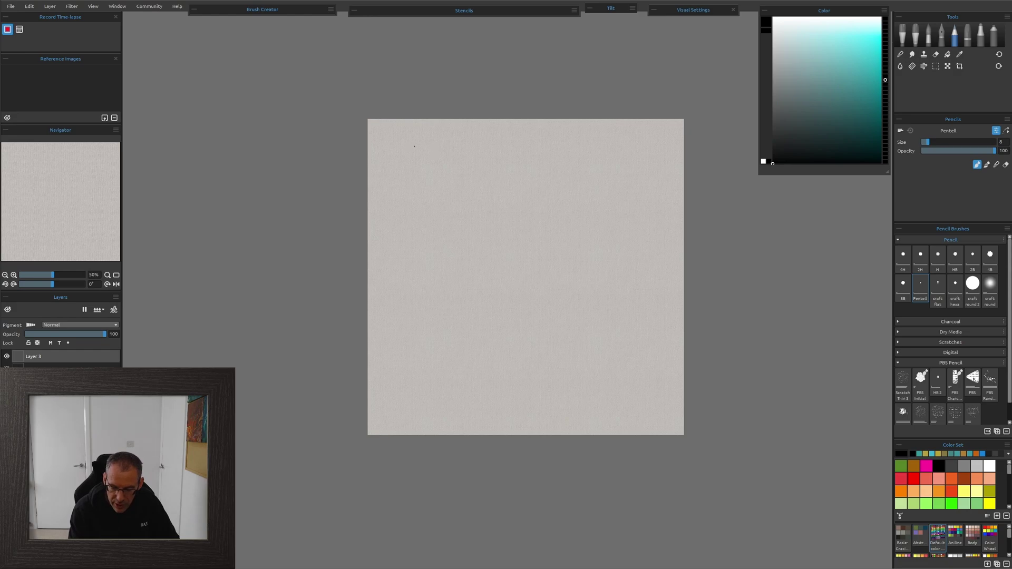
- Hatch patches of short parallel pencil strokes at the canvas's upper left, top centre and upper right
mouse_move(422, 138)
left_mouse_down()
mouse_move(399, 159)
mouse_move(412, 169)
left_mouse_up()
left_click_drag(489, 157, 506, 175)
left_click_drag(523, 140, 514, 169)
left_click_drag(584, 172, 629, 160)
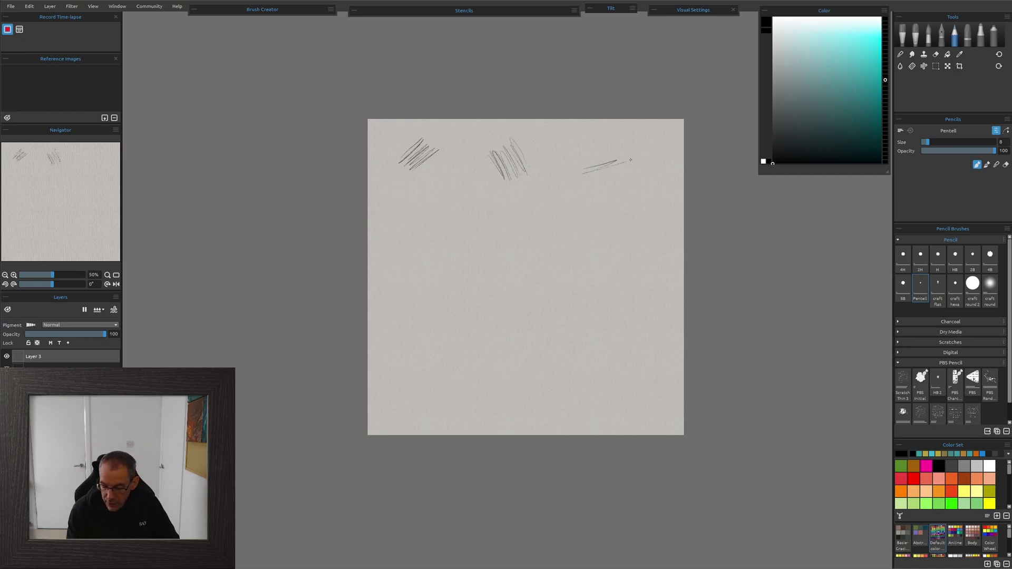
- Hatch two small slanted pencil patches below the upper-right one and a wider, nearly horizontal patch at the middle right
left_click_drag(619, 203, 608, 222)
left_click_drag(626, 203, 614, 227)
left_click_drag(631, 193, 658, 180)
left_click_drag(573, 264, 615, 260)
left_click_drag(569, 275, 613, 264)
mouse_move(571, 281)
left_mouse_down()
mouse_move(616, 266)
mouse_move(603, 277)
left_mouse_up()
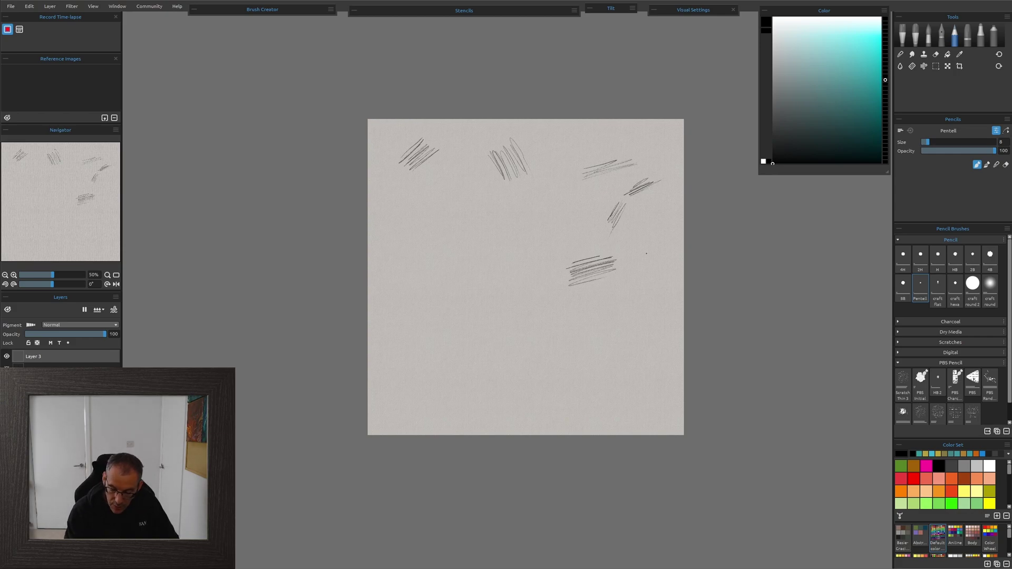
- Hatch three slanted pencil patches down the canvas's left half, one at upper left and two opposing ones at mid-height
left_click_drag(420, 226, 448, 203)
left_click_drag(418, 230, 452, 202)
left_click_drag(420, 230, 456, 206)
left_click_drag(426, 228, 460, 208)
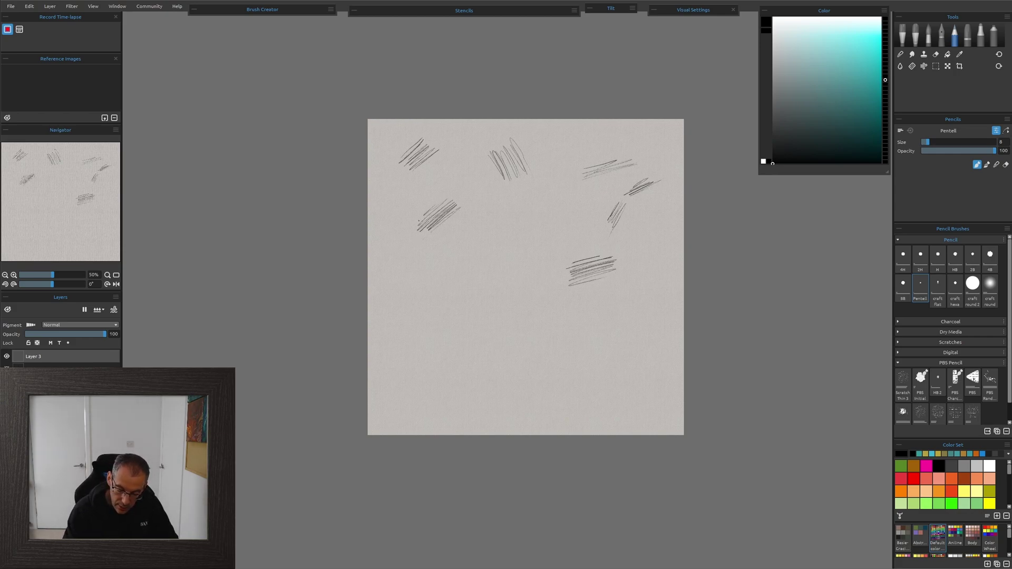
mouse_move(406, 283)
left_mouse_down()
mouse_move(439, 314)
mouse_move(468, 267)
left_mouse_up()
left_click_drag(454, 297, 480, 264)
left_click_drag(464, 296, 486, 262)
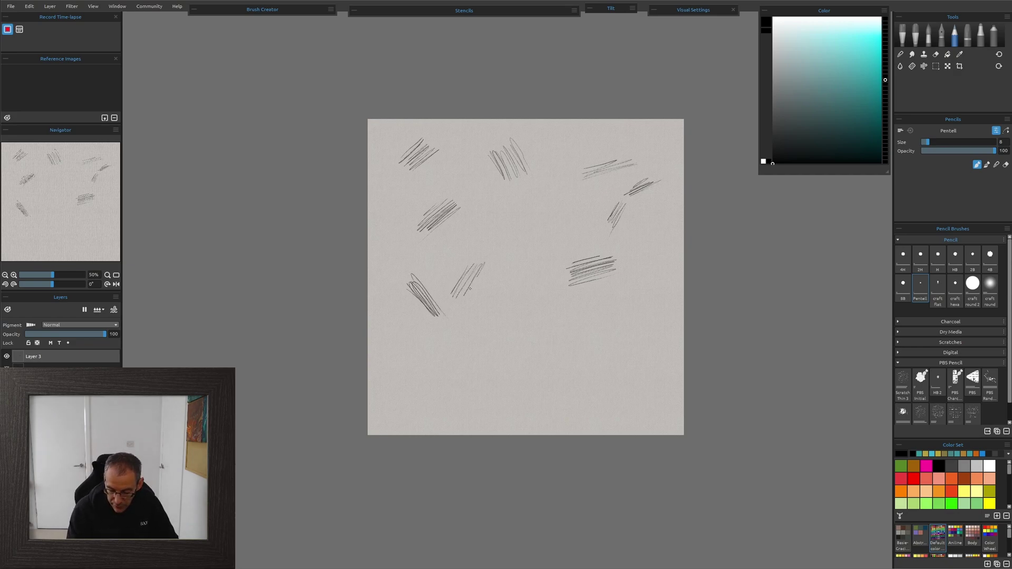
- Hatch three pencil patches in the canvas's lower right and handwrite "this is not a lemon" below the middle-right patch
left_click_drag(606, 333, 642, 299)
left_click_drag(609, 345, 644, 302)
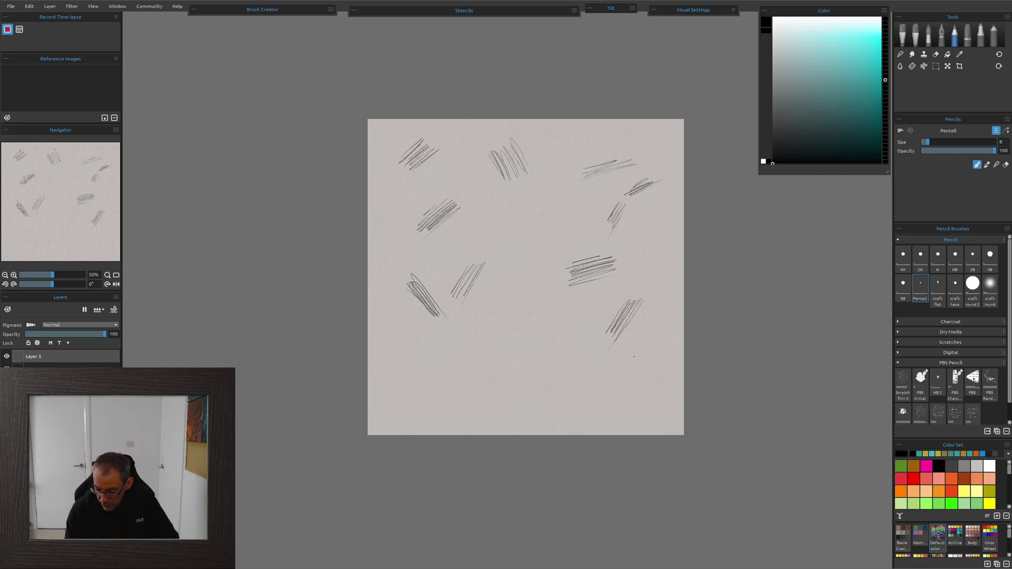
mouse_move(614, 374)
left_mouse_down()
mouse_move(657, 359)
mouse_move(661, 373)
left_mouse_up()
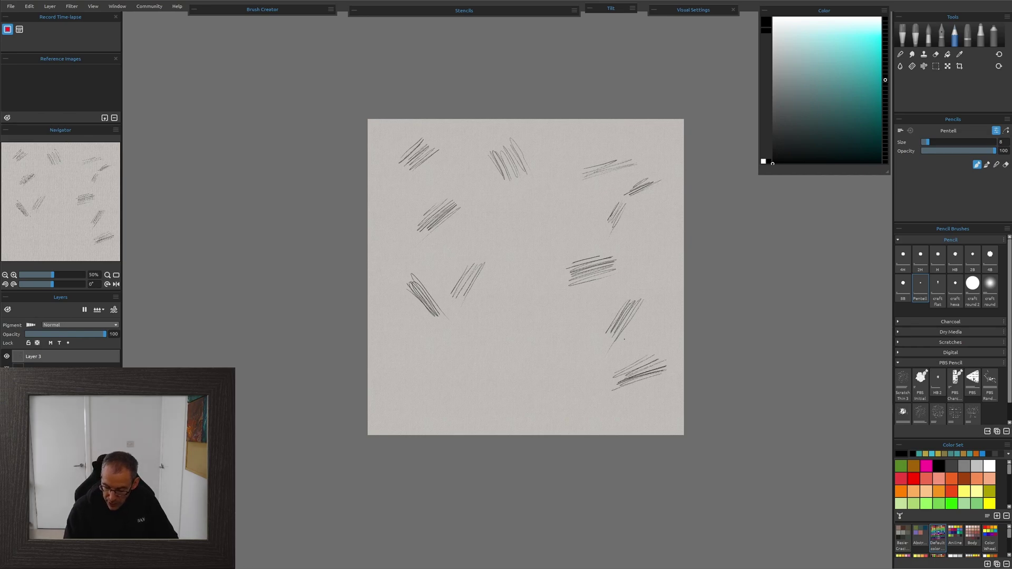
left_click_drag(640, 326, 678, 345)
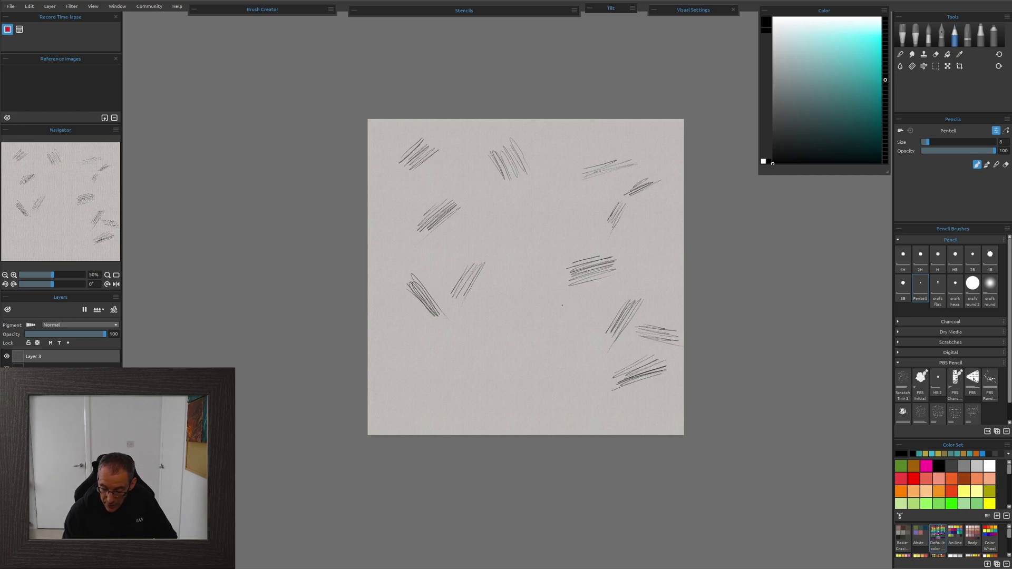
mouse_move(569, 298)
left_mouse_down()
mouse_move(589, 295)
mouse_move(630, 280)
left_mouse_up()
mouse_move(590, 314)
left_mouse_down()
mouse_move(586, 323)
mouse_move(630, 295)
left_mouse_up()
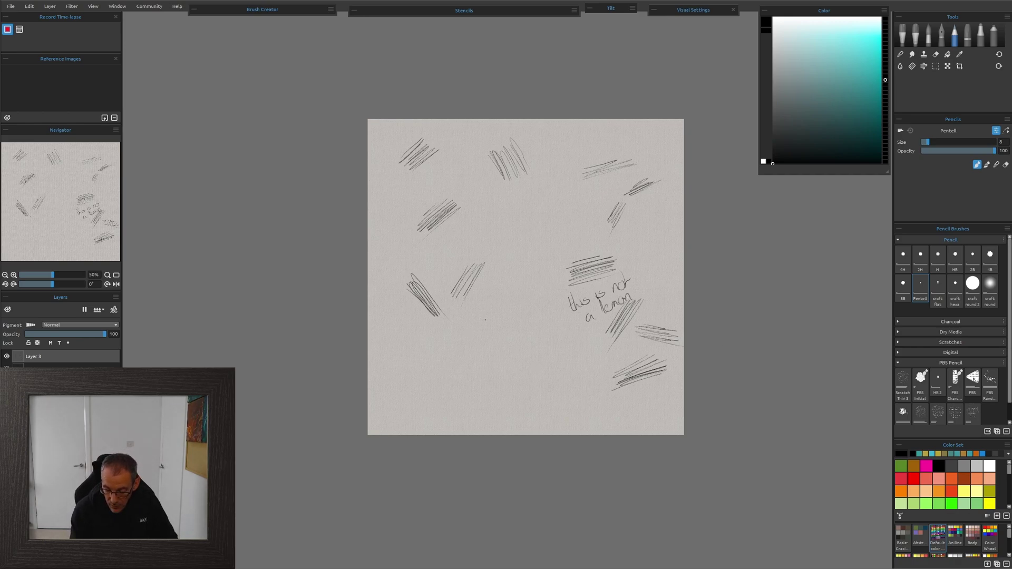
- Hatch pencil patches at the lower centre, lower left and near the bottom, plus one running off the canvas's bottom edge
left_click_drag(496, 326, 499, 323)
left_click_drag(480, 333, 514, 324)
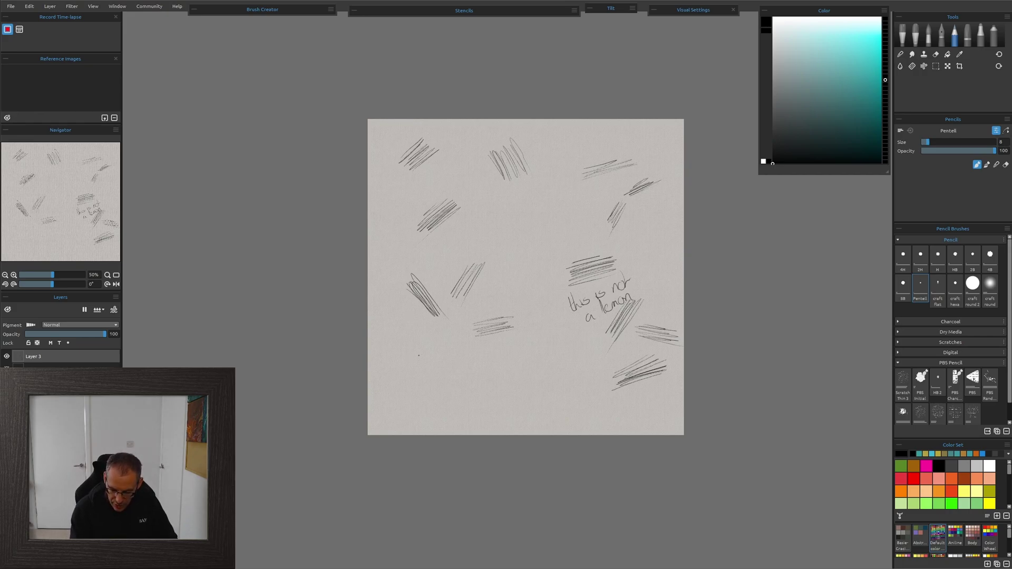
mouse_move(396, 361)
left_mouse_down()
mouse_move(436, 344)
mouse_move(418, 354)
mouse_move(430, 337)
mouse_move(433, 354)
mouse_move(411, 369)
left_mouse_up()
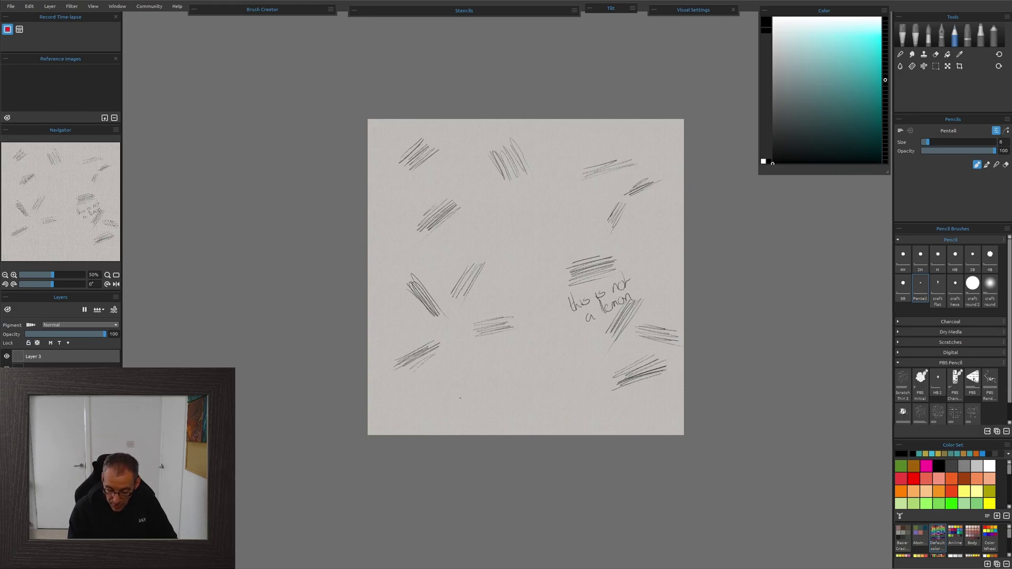
mouse_move(443, 410)
left_mouse_down()
mouse_move(451, 421)
mouse_move(456, 395)
left_mouse_up()
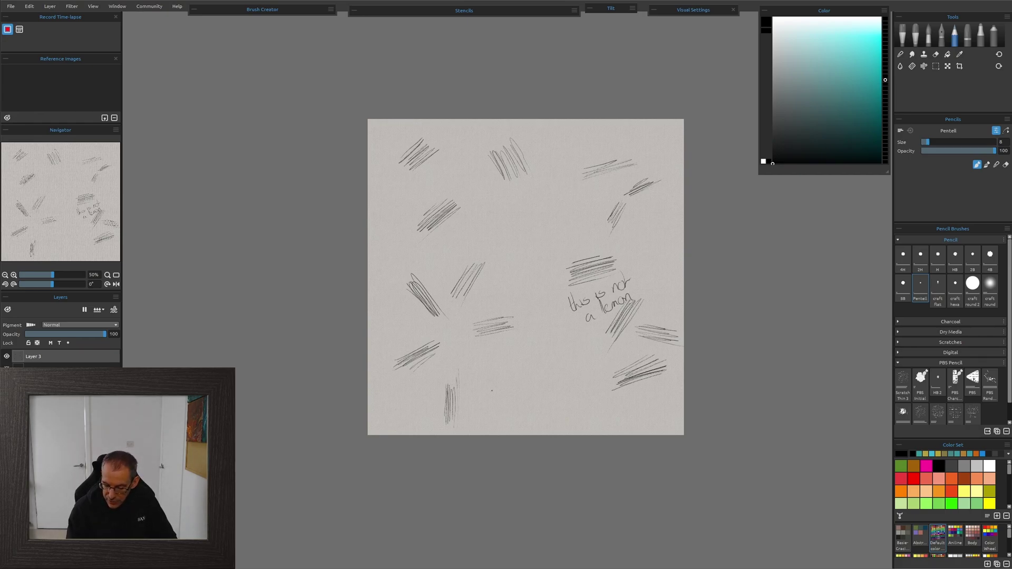
mouse_move(540, 423)
left_mouse_down()
mouse_move(525, 450)
mouse_move(590, 419)
left_mouse_up()
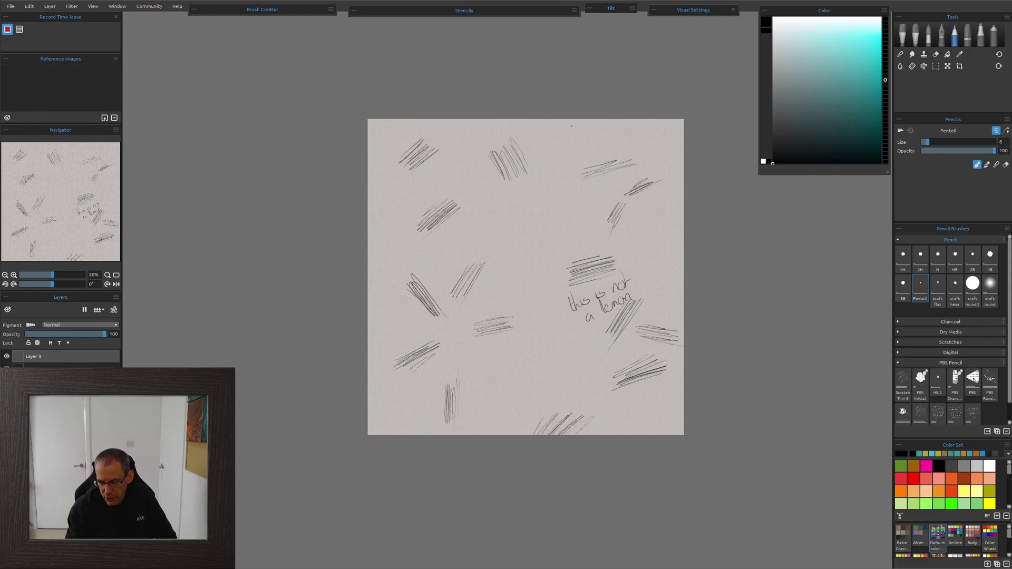
- Hatch pencil patches running off the canvas's top and left edges, plus a steep one near the upper left
mouse_move(570, 139)
left_mouse_down()
mouse_move(575, 122)
mouse_move(578, 142)
mouse_move(583, 124)
mouse_move(584, 154)
left_mouse_up()
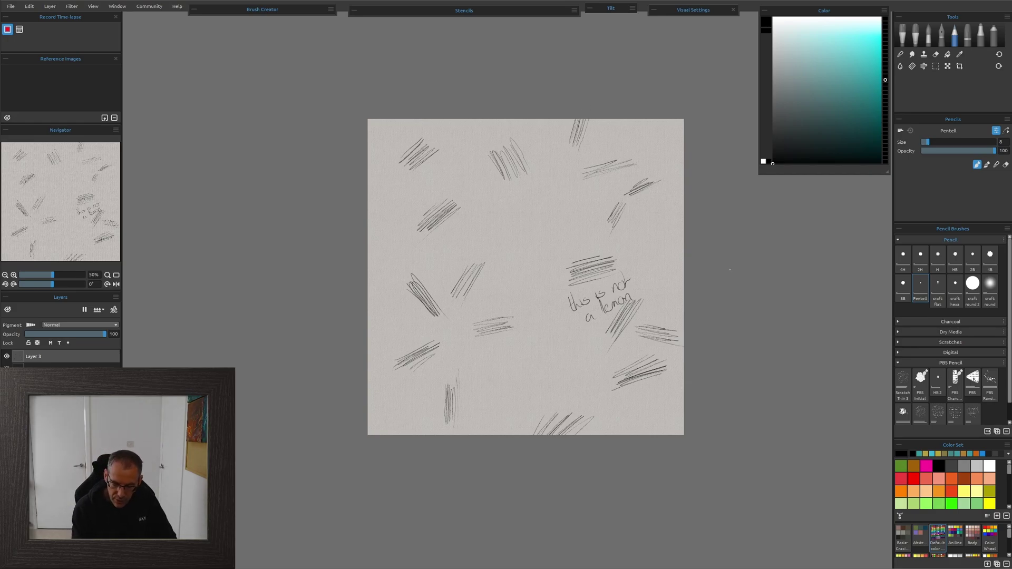
left_click_drag(369, 215, 362, 222)
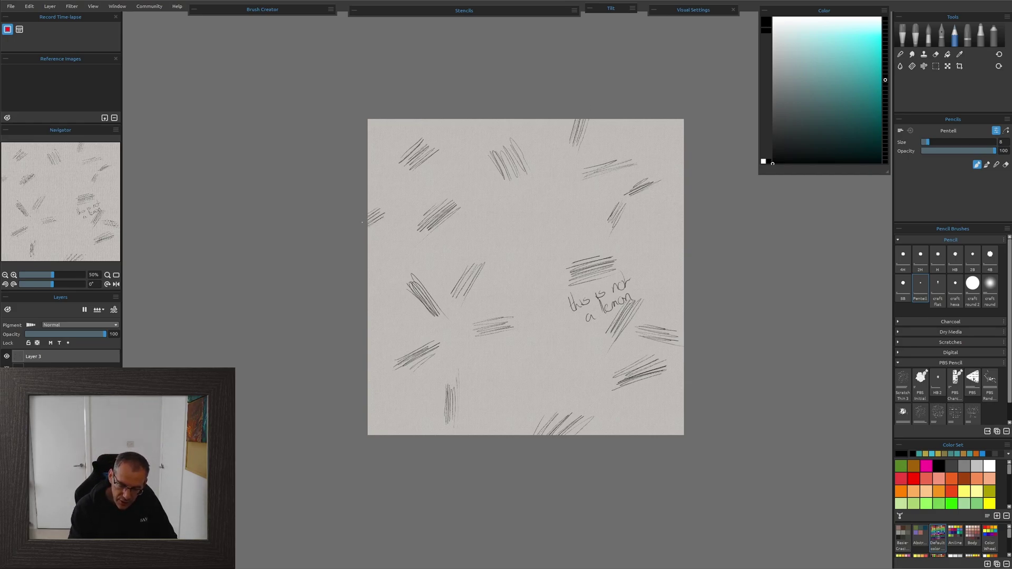
mouse_move(383, 187)
left_mouse_down()
mouse_move(386, 172)
mouse_move(394, 212)
mouse_move(396, 170)
mouse_move(403, 217)
left_mouse_up()
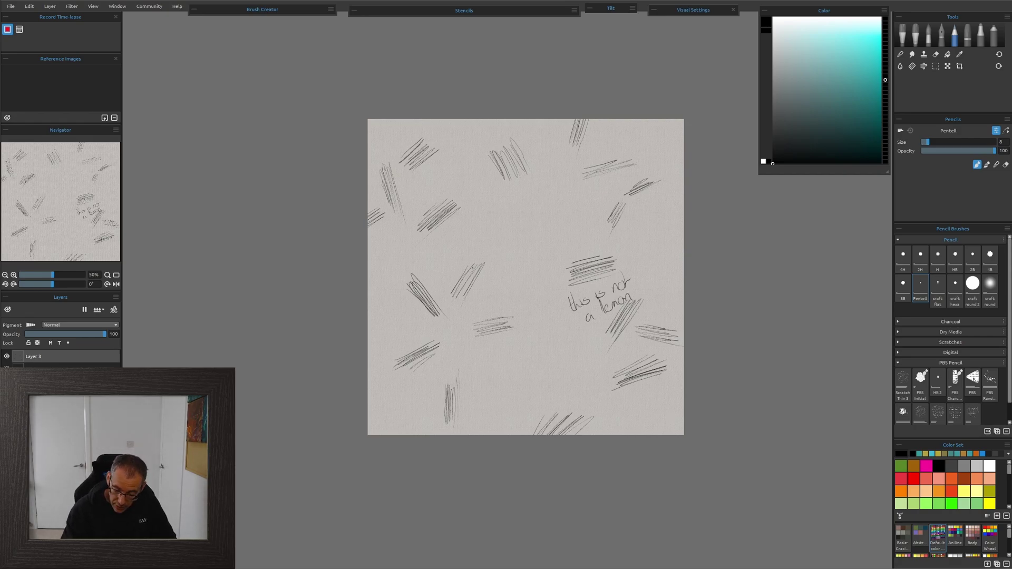
- Extend the slanted patch left of the canvas centre up to the right with long diagonal pencil strokes
left_click_drag(487, 242, 451, 299)
left_click_drag(507, 228, 459, 297)
left_click_drag(513, 219, 461, 306)
left_click_drag(489, 259, 473, 285)
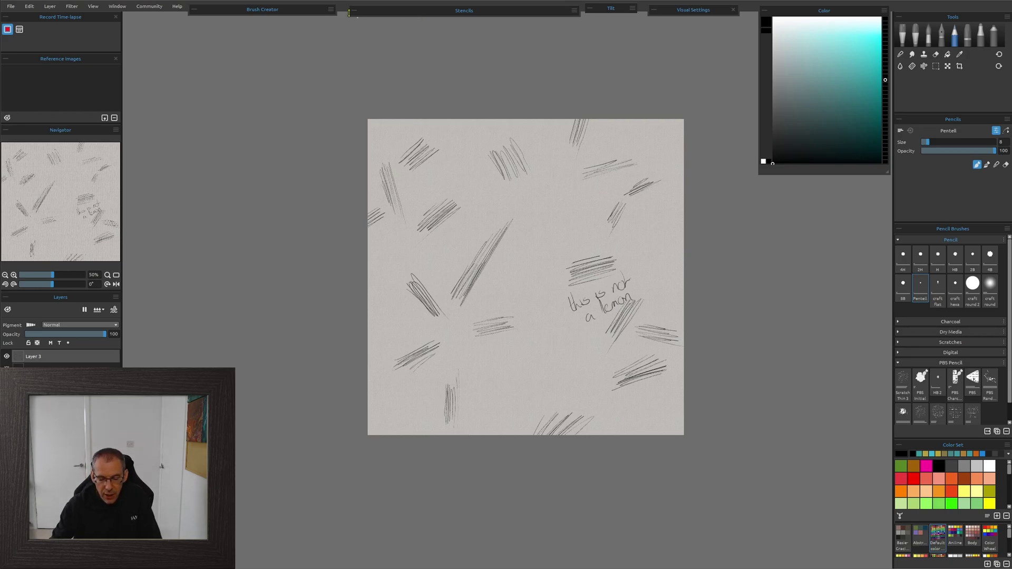
- Expand the Stencils panel and create a stencil from the pencil layer's alpha
left_click(352, 12)
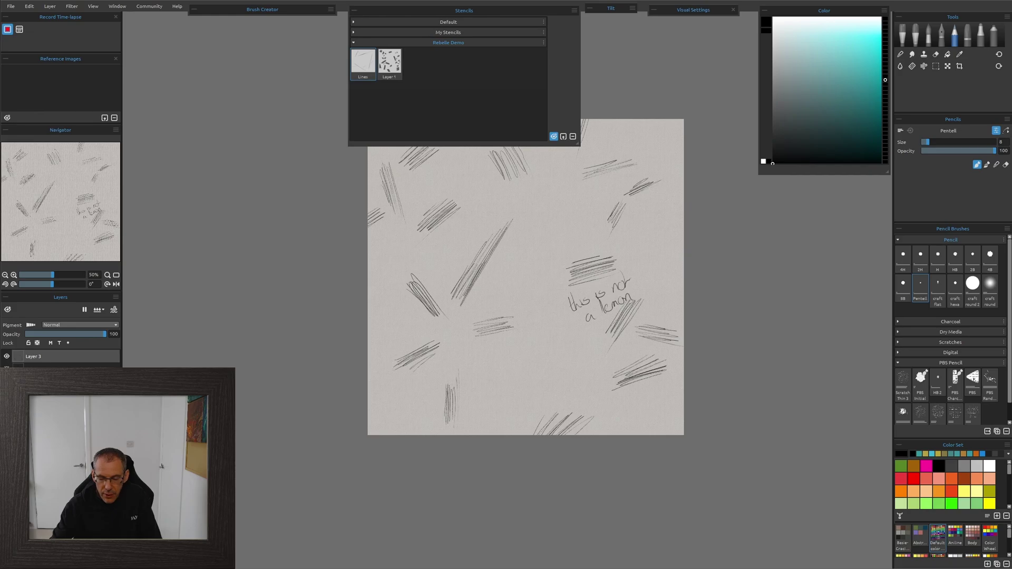
left_click(574, 10)
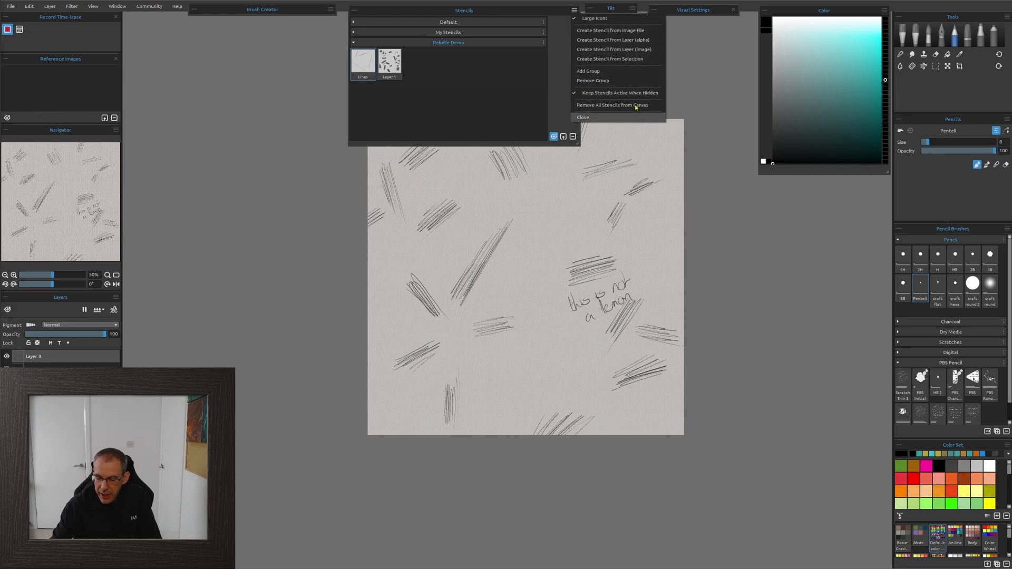
left_click(645, 40)
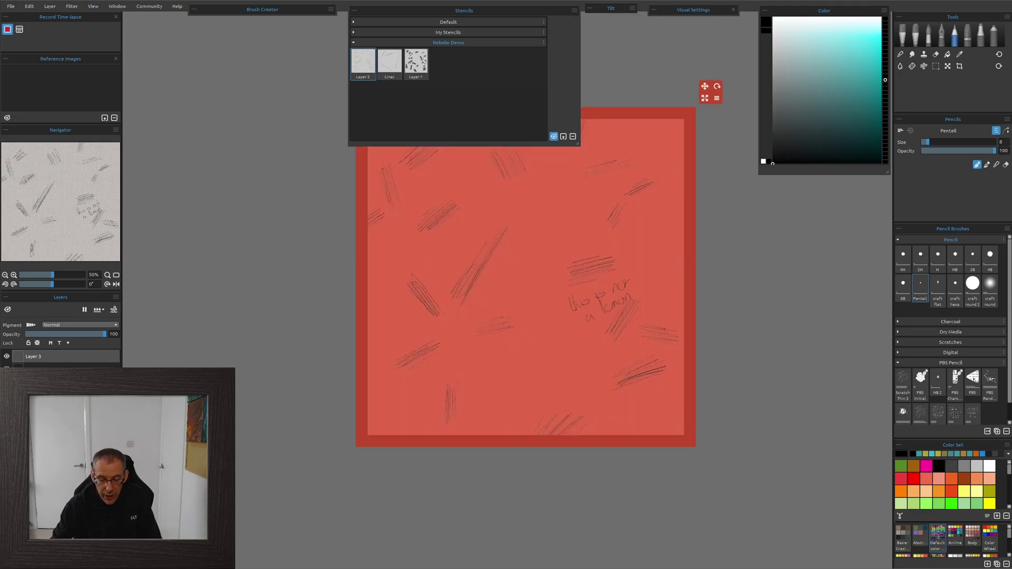
- Rename the new Layer 3 stencil in the Rebelle Demo group as "scribbles"
double_click(362, 77)
type("scribble")
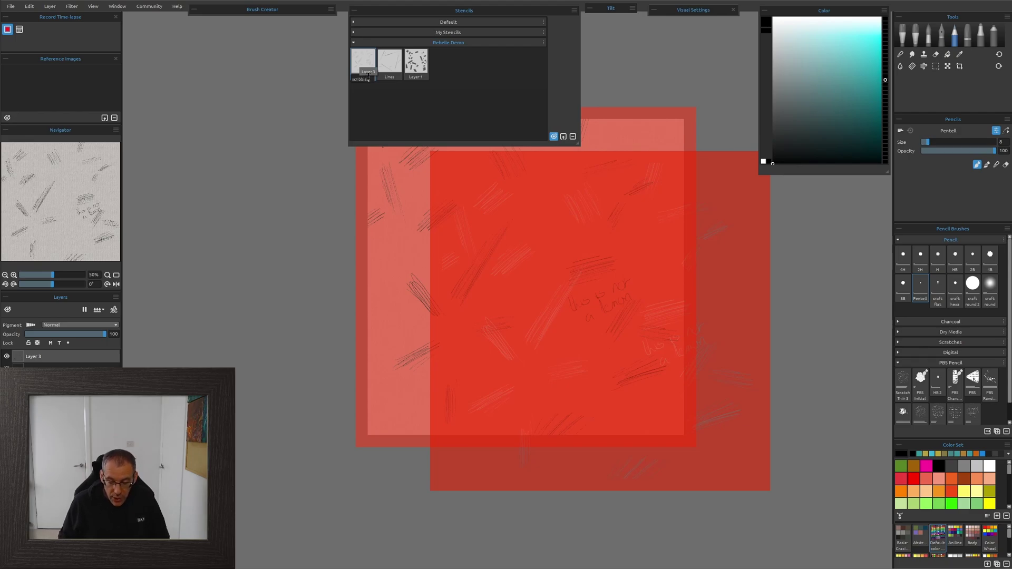
type("s")
key("Return")
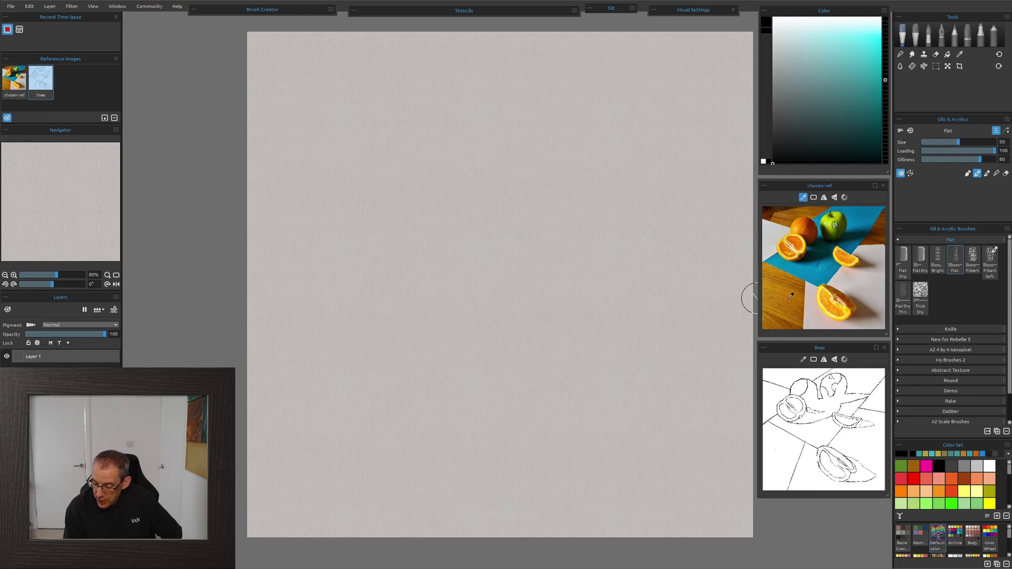
- Paint the canvas's upper right with blue sampled from the chosen-ref photo's cloth, using the Flat oil brush at size 80
left_click(807, 268)
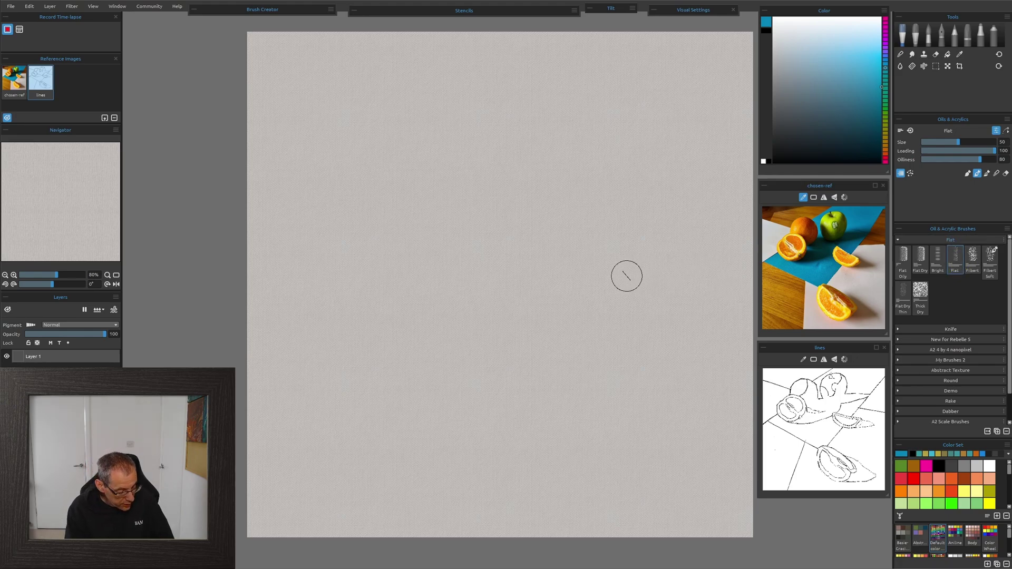
key("bracketright")
key("bracketright")
key("bracketright")
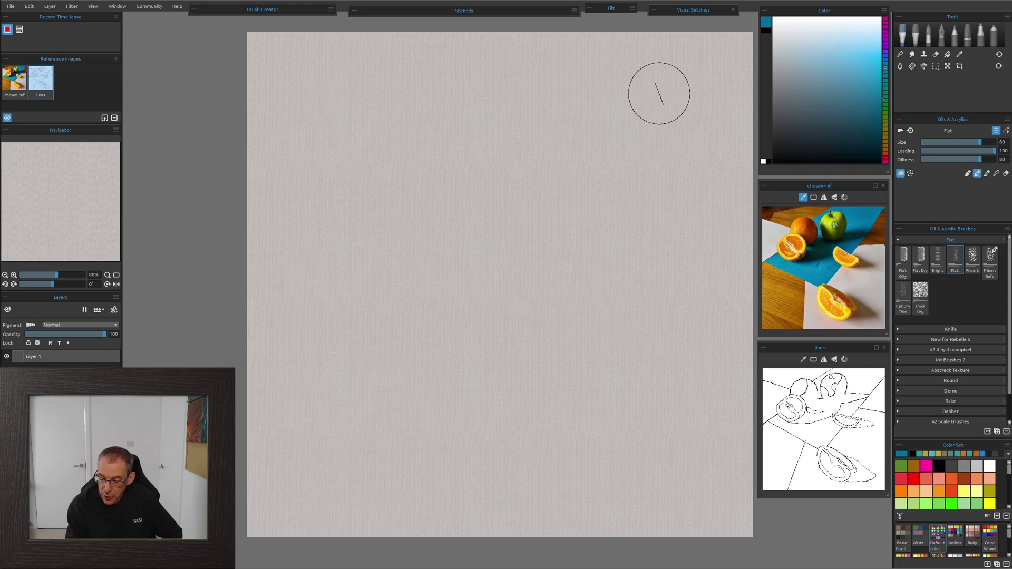
mouse_move(630, 89)
left_mouse_down()
mouse_move(736, 52)
mouse_move(554, 52)
mouse_move(608, 52)
mouse_move(576, 63)
mouse_move(594, 127)
mouse_move(643, 83)
mouse_move(582, 160)
mouse_move(745, 97)
mouse_move(695, 158)
mouse_move(554, 161)
mouse_move(546, 134)
mouse_move(528, 174)
mouse_move(527, 141)
left_mouse_up()
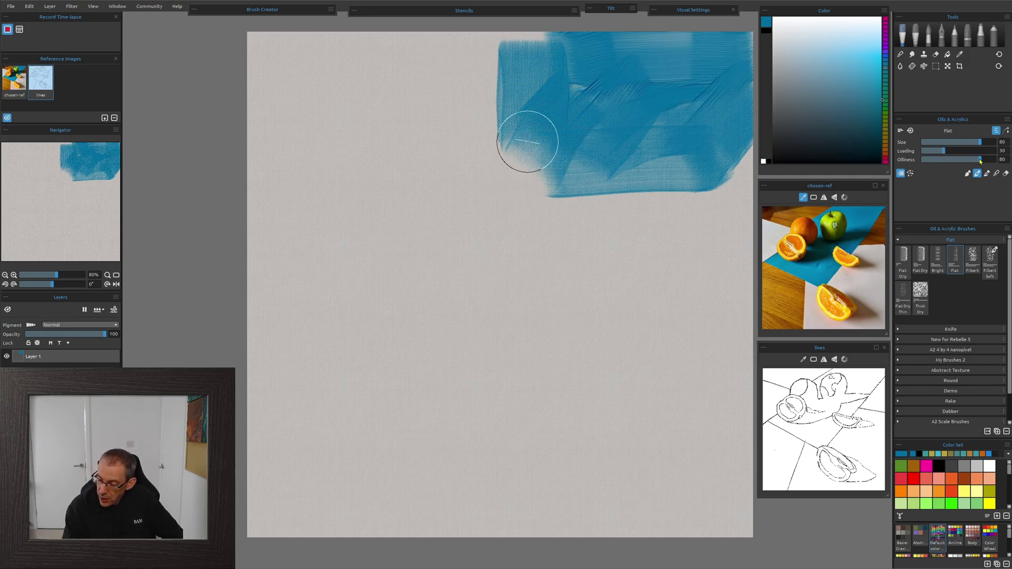
- Extend the blue cloth area across the canvas's upper middle and diagonally down to the lower-left centre with broad Flat brush strokes
mouse_move(527, 141)
left_mouse_down()
mouse_move(549, 113)
mouse_move(474, 63)
mouse_move(412, 58)
mouse_move(453, 58)
left_mouse_up()
mouse_move(564, 169)
left_mouse_down()
mouse_move(583, 192)
mouse_move(574, 237)
mouse_move(437, 269)
mouse_move(522, 273)
mouse_move(400, 327)
mouse_move(406, 237)
mouse_move(421, 390)
mouse_move(454, 396)
mouse_move(553, 306)
mouse_move(675, 163)
mouse_move(580, 324)
mouse_move(490, 379)
mouse_move(485, 402)
mouse_move(400, 359)
mouse_move(412, 418)
mouse_move(379, 369)
mouse_move(490, 403)
left_mouse_up()
- Sample ochre from the wooden table in the chosen-ref photo and lay a first patch over the blue's lower-left end
left_click(781, 287)
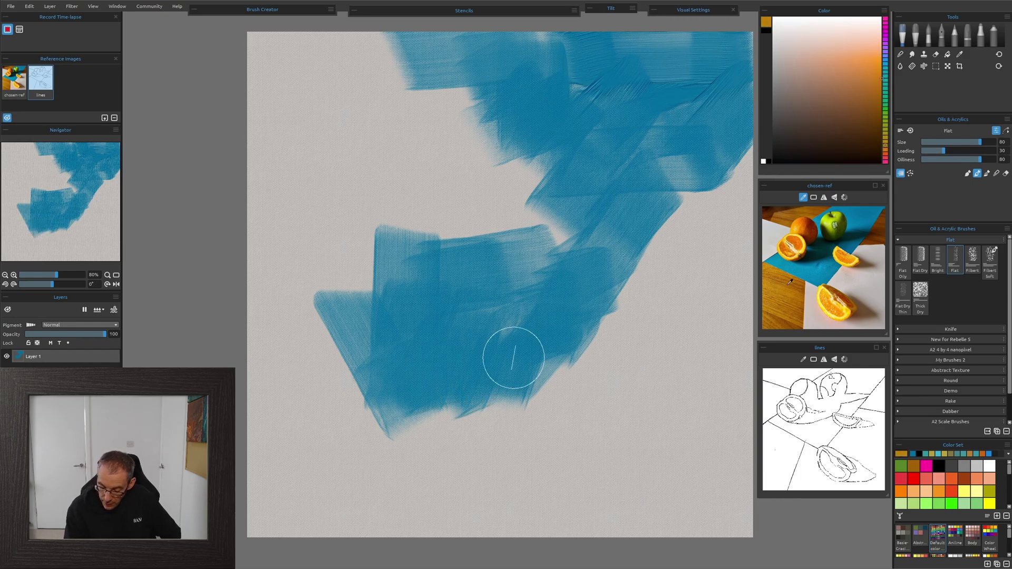
mouse_move(388, 356)
left_mouse_down()
mouse_move(343, 393)
mouse_move(404, 363)
mouse_move(403, 416)
left_mouse_up()
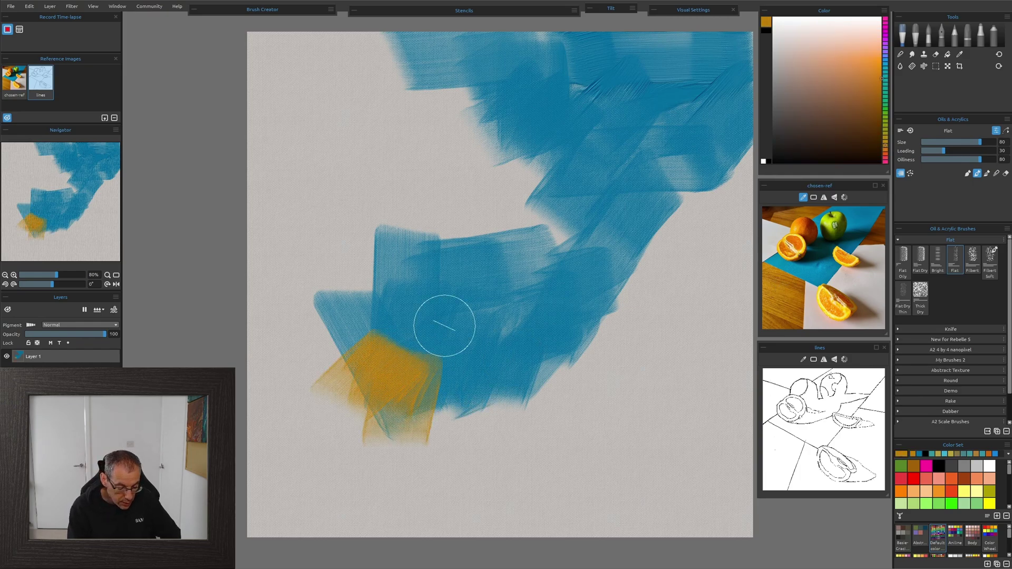
- Turn on pigment colour mixing and spread the ochre outward along the lower-left edge of the blue area
left_click(30, 326)
mouse_move(429, 362)
left_mouse_down()
mouse_move(423, 425)
mouse_move(440, 380)
mouse_move(429, 445)
left_mouse_up()
mouse_move(464, 369)
left_mouse_down()
mouse_move(475, 386)
mouse_move(361, 440)
left_mouse_up()
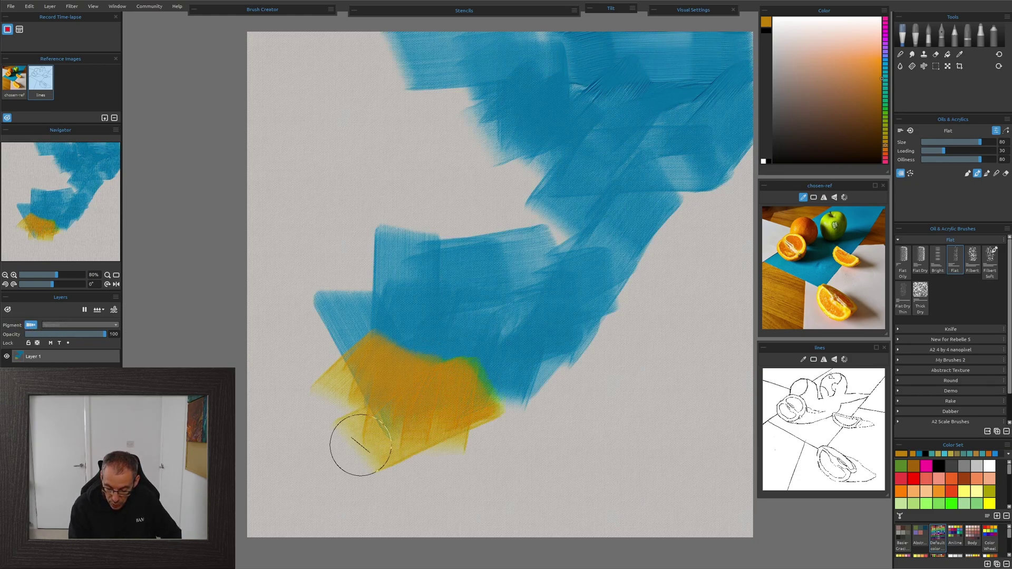
mouse_move(425, 368)
left_mouse_down()
mouse_move(403, 441)
mouse_move(364, 425)
mouse_move(352, 405)
mouse_move(384, 361)
mouse_move(333, 400)
mouse_move(311, 400)
mouse_move(379, 388)
left_mouse_up()
left_click_drag(452, 435, 448, 466)
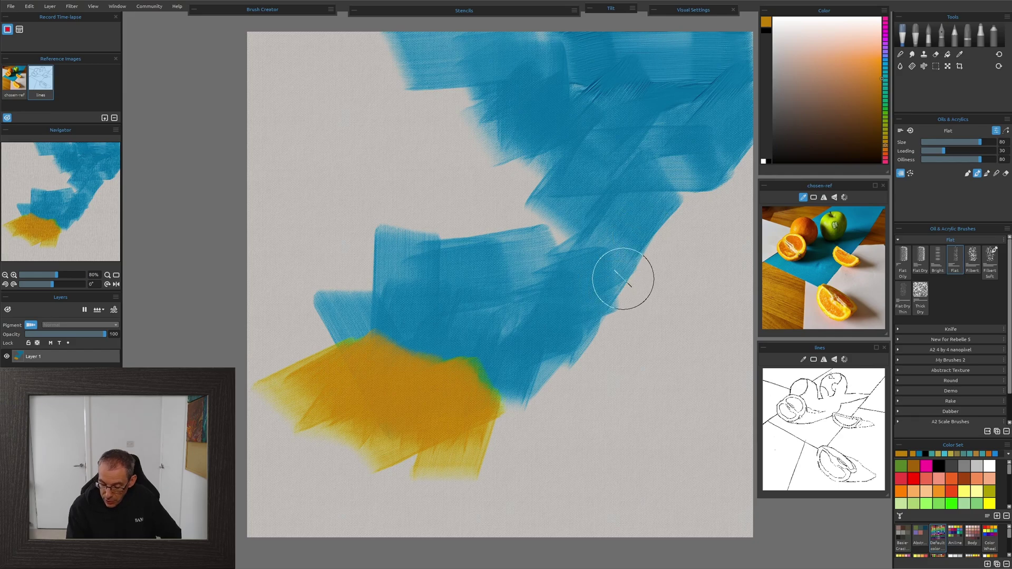
mouse_move(502, 398)
left_mouse_down()
mouse_move(522, 416)
mouse_move(503, 464)
left_mouse_up()
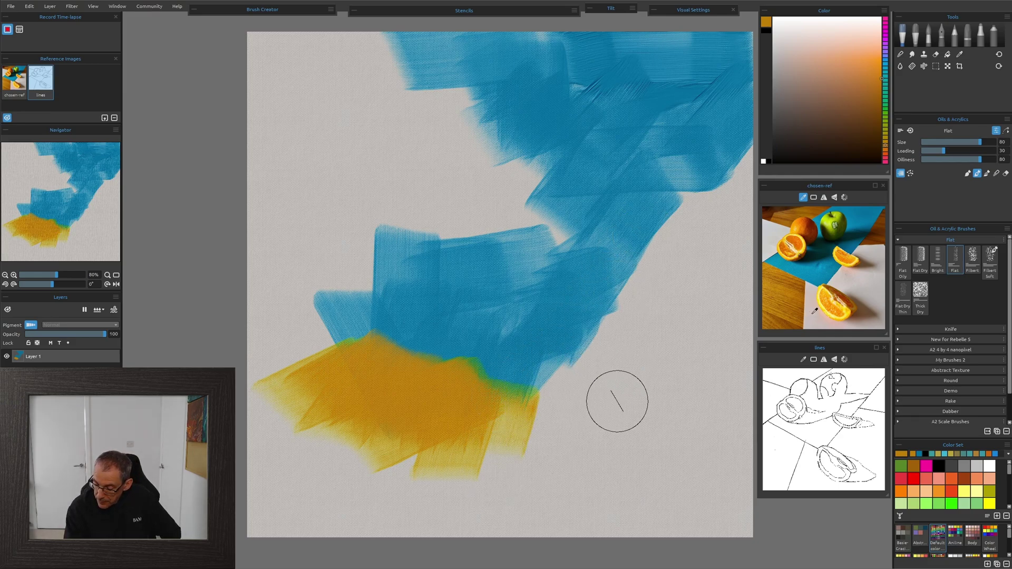
- Block in the canvas's lower right with a darkened version of the grey sampled from the white cloth in the chosen-ref photo
left_click(865, 276)
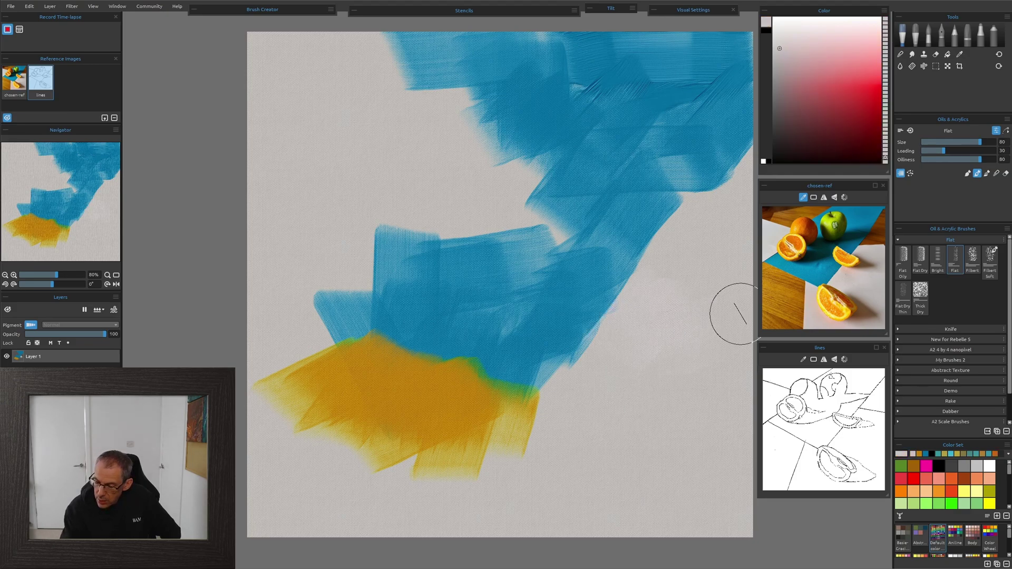
left_click(776, 65)
mouse_move(685, 282)
left_mouse_down()
mouse_move(607, 329)
mouse_move(682, 313)
mouse_move(713, 291)
mouse_move(707, 318)
mouse_move(730, 286)
mouse_move(729, 356)
mouse_move(731, 305)
mouse_move(692, 266)
mouse_move(636, 287)
mouse_move(674, 277)
left_mouse_up()
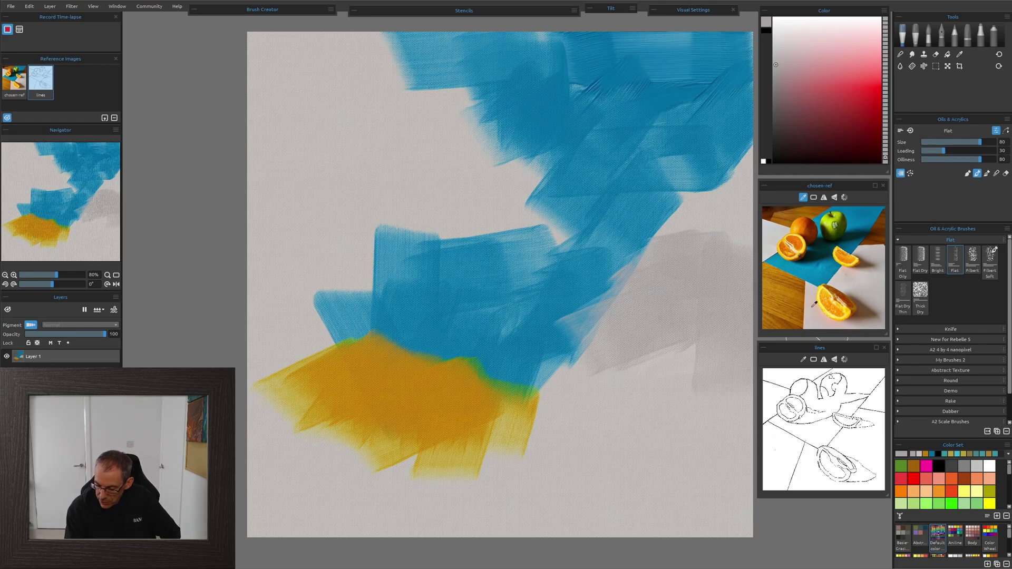
mouse_move(693, 365)
left_mouse_down()
mouse_move(706, 400)
mouse_move(741, 396)
left_mouse_up()
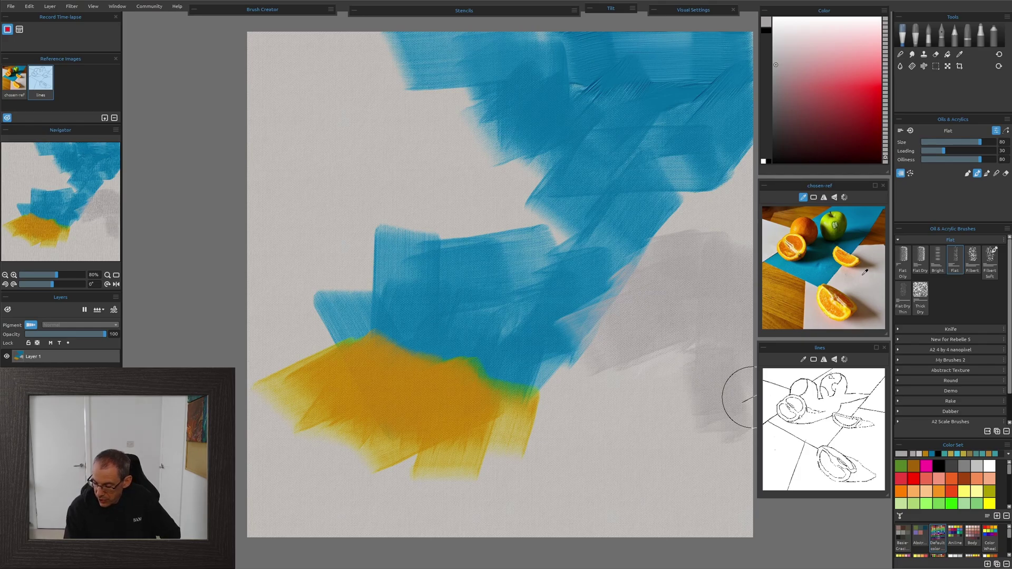
mouse_move(667, 361)
left_mouse_down()
mouse_move(723, 391)
mouse_move(718, 421)
mouse_move(739, 433)
mouse_move(730, 464)
left_mouse_up()
mouse_move(582, 392)
left_mouse_down()
mouse_move(540, 514)
mouse_move(552, 476)
mouse_move(508, 504)
mouse_move(503, 469)
mouse_move(542, 427)
mouse_move(479, 519)
mouse_move(569, 527)
left_mouse_up()
mouse_move(599, 480)
left_mouse_down()
mouse_move(637, 530)
mouse_move(701, 438)
mouse_move(738, 532)
mouse_move(675, 394)
mouse_move(711, 362)
mouse_move(639, 328)
mouse_move(514, 436)
mouse_move(527, 324)
left_mouse_up()
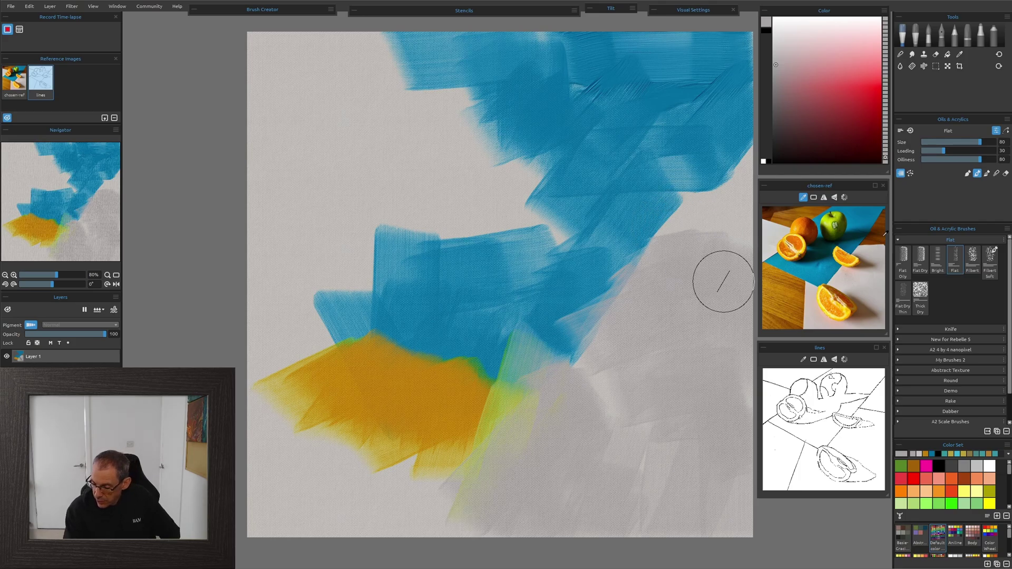
- Paint dark wood brown along the canvas's upper right edge and across its upper left corner
mouse_move(712, 211)
left_mouse_down()
mouse_move(746, 90)
mouse_move(743, 232)
mouse_move(680, 295)
left_mouse_up()
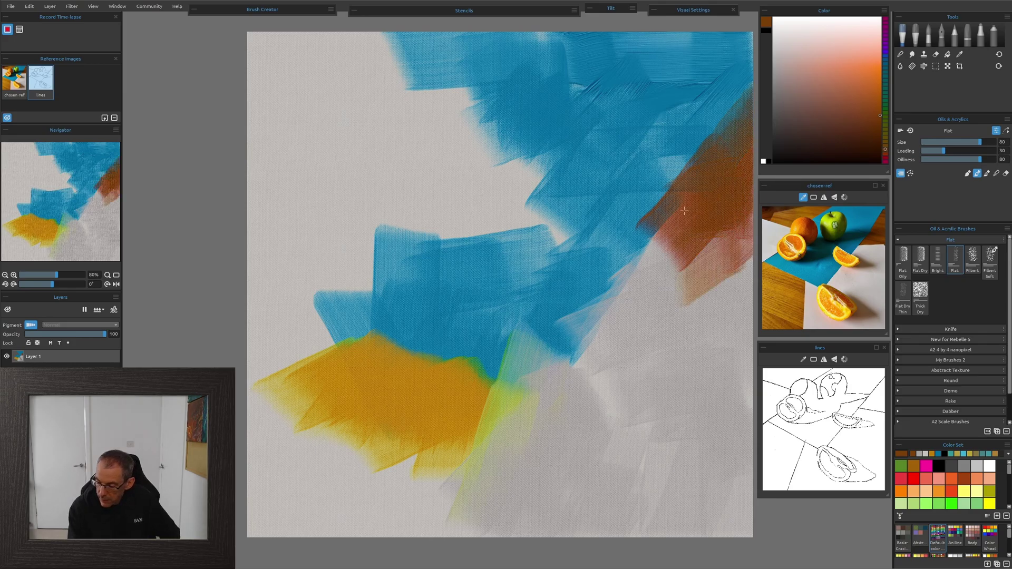
mouse_move(462, 114)
left_mouse_down()
mouse_move(363, 58)
mouse_move(253, 69)
mouse_move(269, 100)
mouse_move(277, 51)
mouse_move(274, 174)
mouse_move(459, 79)
mouse_move(480, 153)
mouse_move(269, 189)
left_mouse_up()
mouse_move(377, 135)
left_mouse_down()
mouse_move(388, 182)
mouse_move(457, 152)
mouse_move(516, 85)
mouse_move(452, 217)
mouse_move(455, 67)
mouse_move(427, 64)
mouse_move(379, 143)
mouse_move(336, 168)
left_mouse_up()
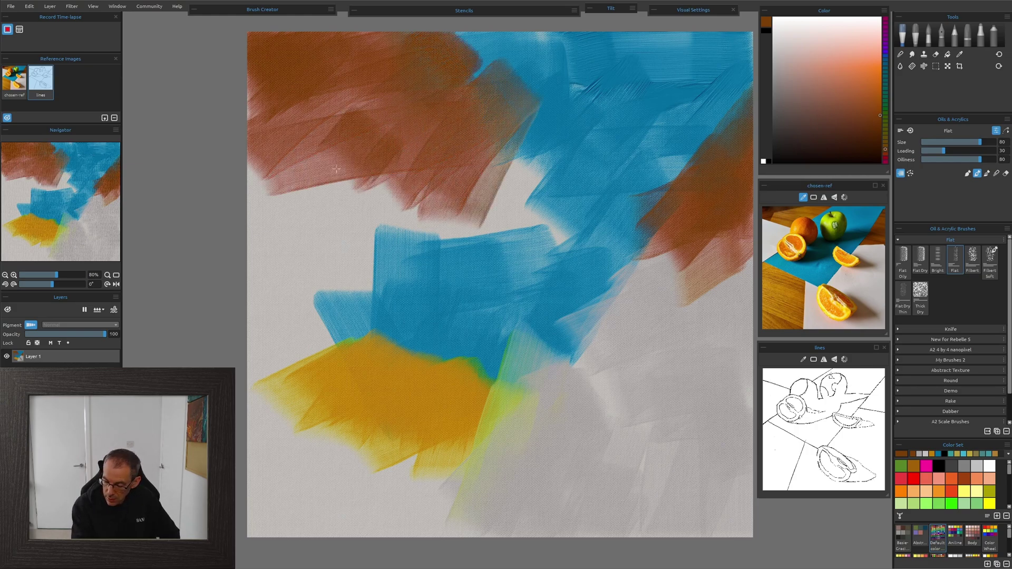
- Cover the bare left side with grey sampled from the canvas, and widen the central blue area leftward with sampled blue
left_click(653, 316, "alt")
left_click_drag(279, 198, 278, 166)
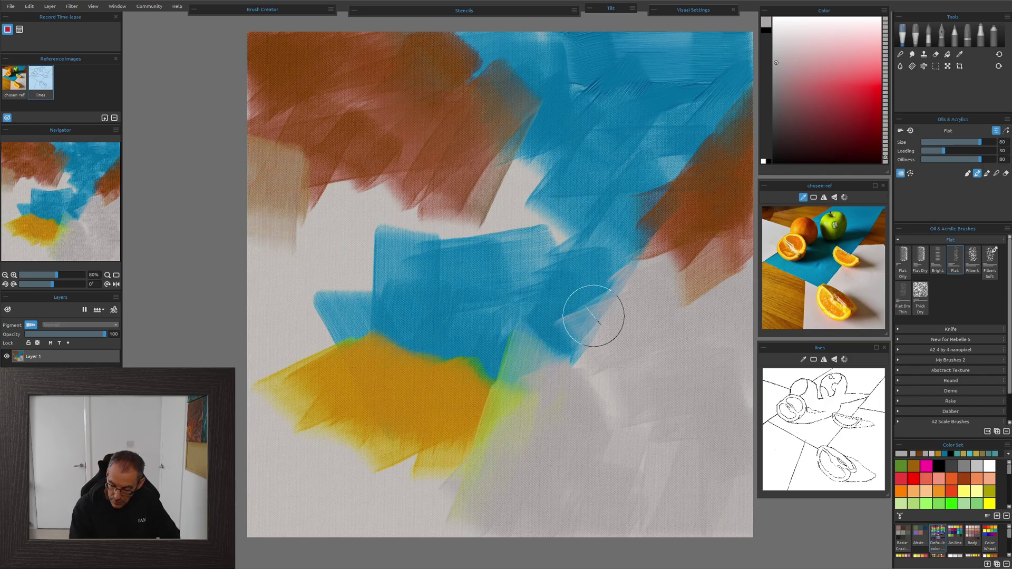
mouse_move(383, 233)
left_mouse_down()
mouse_move(310, 215)
mouse_move(270, 246)
mouse_move(379, 197)
mouse_move(278, 292)
mouse_move(384, 203)
mouse_move(304, 292)
mouse_move(376, 244)
mouse_move(293, 284)
mouse_move(259, 282)
mouse_move(263, 304)
mouse_move(267, 283)
mouse_move(324, 318)
mouse_move(259, 381)
left_mouse_up()
left_click(438, 343, "alt")
mouse_move(438, 343)
left_mouse_down()
mouse_move(368, 324)
mouse_move(368, 287)
mouse_move(390, 371)
mouse_move(423, 211)
mouse_move(434, 259)
mouse_move(493, 316)
left_mouse_up()
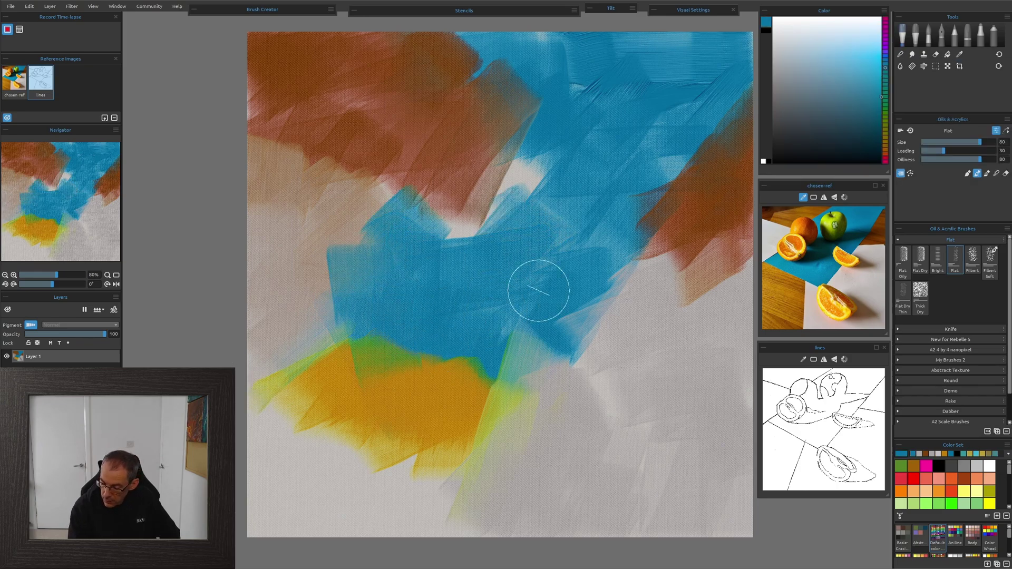
- Block in the whole orange, the orange half, the small wedge and the large wedge with bright orange strokes
left_click(741, 232, "alt")
mouse_move(448, 132)
left_mouse_down()
mouse_move(443, 182)
mouse_move(434, 165)
mouse_move(387, 198)
mouse_move(413, 232)
mouse_move(448, 242)
left_mouse_up()
mouse_move(461, 152)
left_mouse_down()
mouse_move(470, 192)
mouse_move(467, 146)
mouse_move(471, 184)
mouse_move(422, 238)
mouse_move(415, 249)
mouse_move(424, 254)
mouse_move(338, 286)
mouse_move(421, 271)
mouse_move(423, 312)
mouse_move(476, 306)
mouse_move(429, 282)
mouse_move(432, 293)
mouse_move(440, 280)
mouse_move(446, 308)
mouse_move(460, 302)
mouse_move(382, 332)
left_mouse_up()
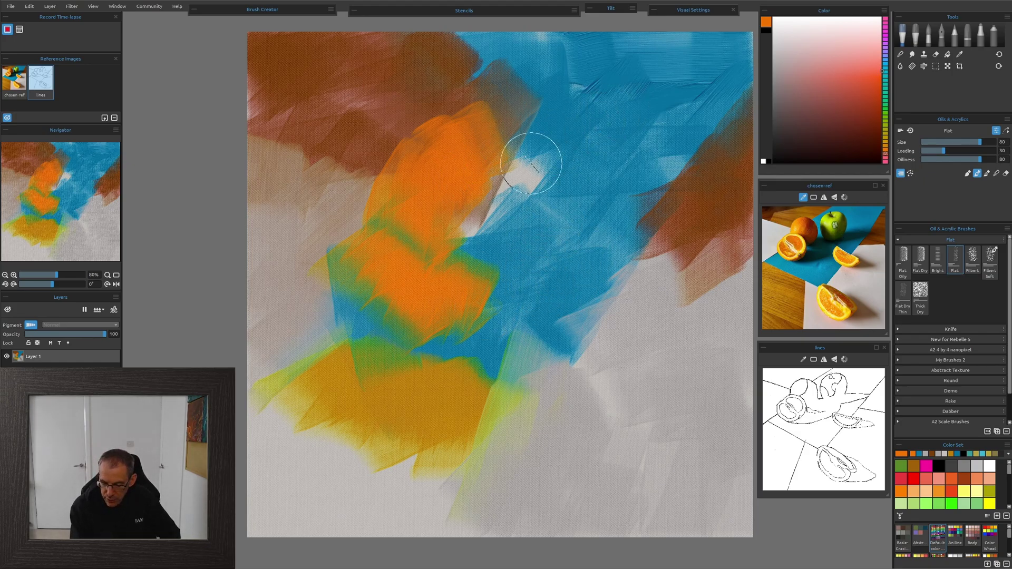
mouse_move(618, 218)
left_mouse_down()
mouse_move(648, 235)
mouse_move(659, 269)
mouse_move(609, 307)
mouse_move(644, 283)
mouse_move(651, 316)
left_mouse_up()
mouse_move(585, 355)
left_mouse_down()
mouse_move(549, 376)
mouse_move(582, 402)
left_mouse_up()
mouse_move(513, 318)
left_mouse_down()
mouse_move(559, 338)
mouse_move(653, 427)
left_mouse_up()
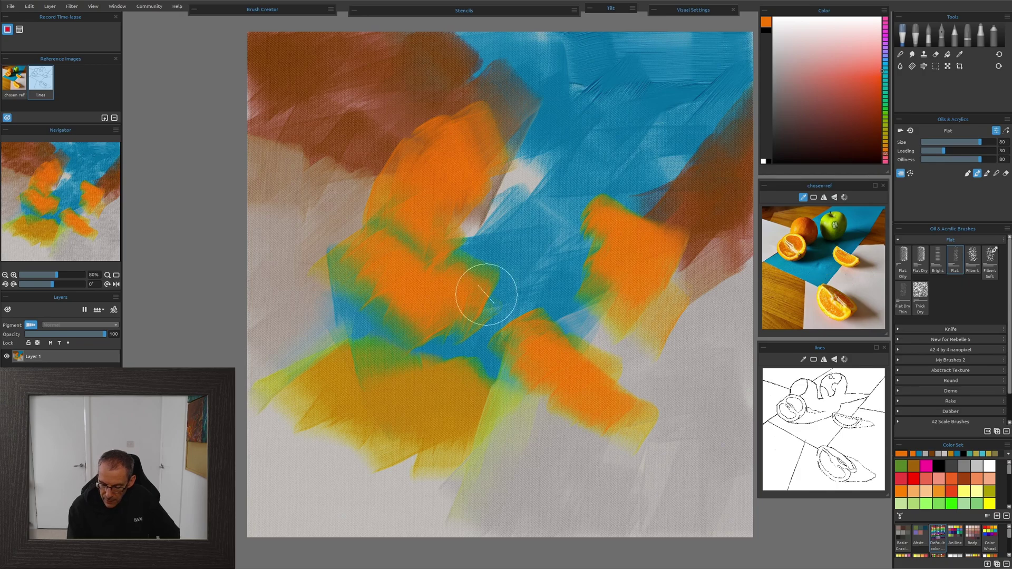
- Add accents of sampled blue in the lower right, lower left and upper left, and over the brown at the right edge
left_click(564, 284, "alt")
mouse_move(656, 416)
left_mouse_down()
mouse_move(675, 457)
mouse_move(695, 393)
mouse_move(685, 380)
mouse_move(676, 450)
mouse_move(627, 474)
mouse_move(689, 440)
left_mouse_up()
left_click(577, 278, "alt")
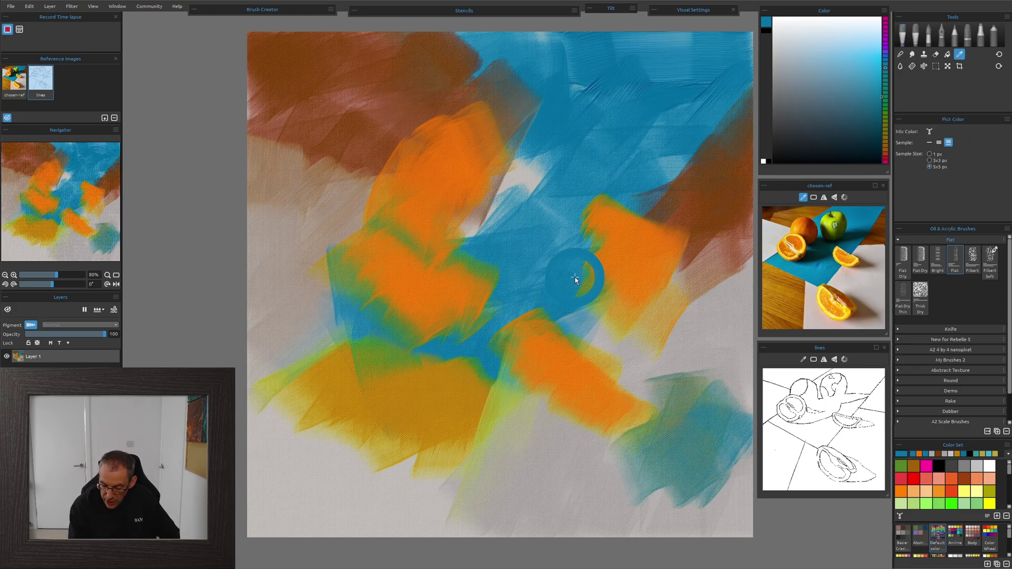
mouse_move(279, 477)
left_mouse_down()
mouse_move(268, 542)
mouse_move(358, 490)
left_mouse_up()
left_click_drag(369, 79, 284, 169)
left_click_drag(713, 139, 737, 174)
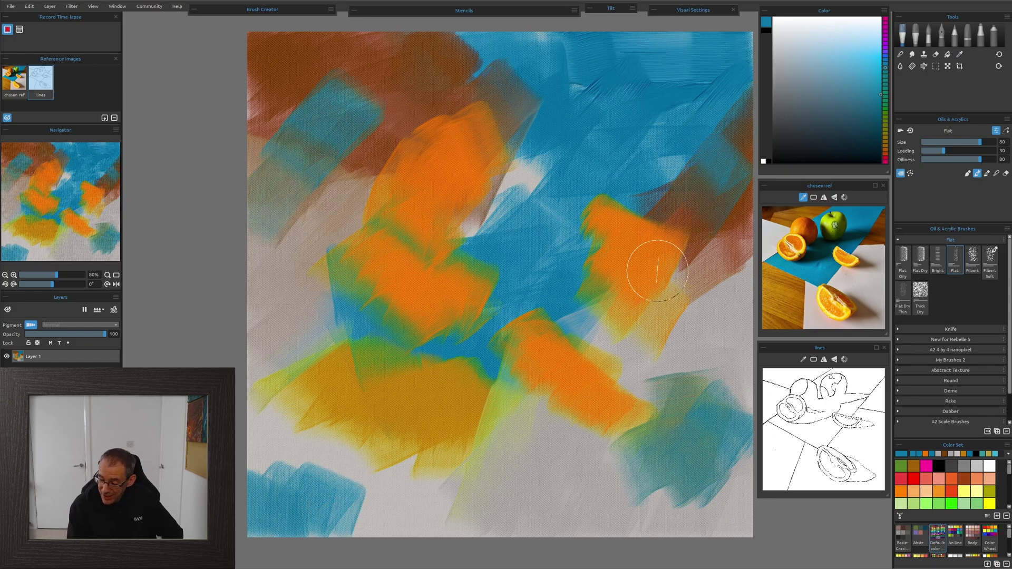
- Brush sampled grey over the left side, around the small wedge and along the ochre's right edge at the lower centre
left_click(699, 350, "alt")
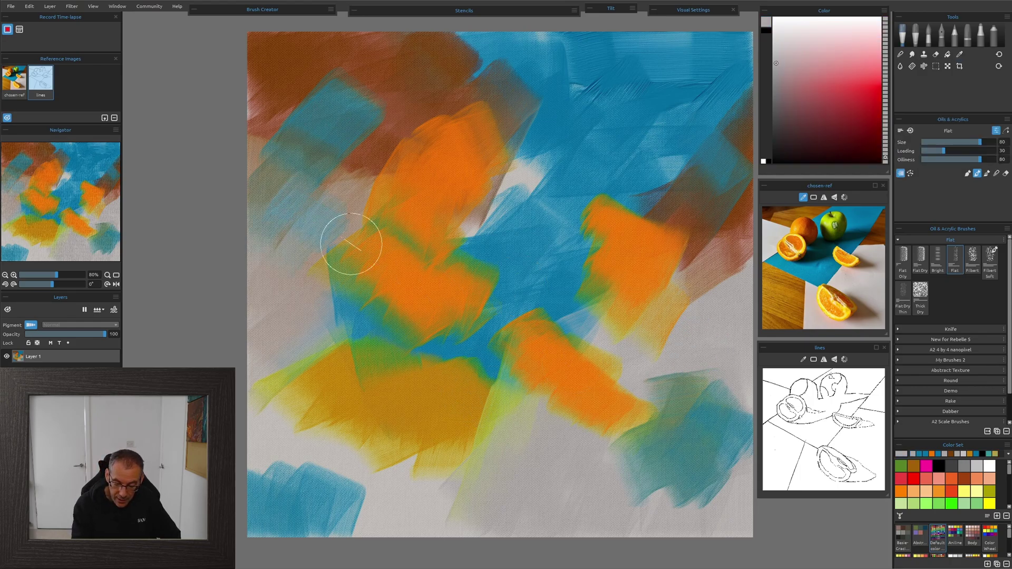
left_click(683, 334, "alt")
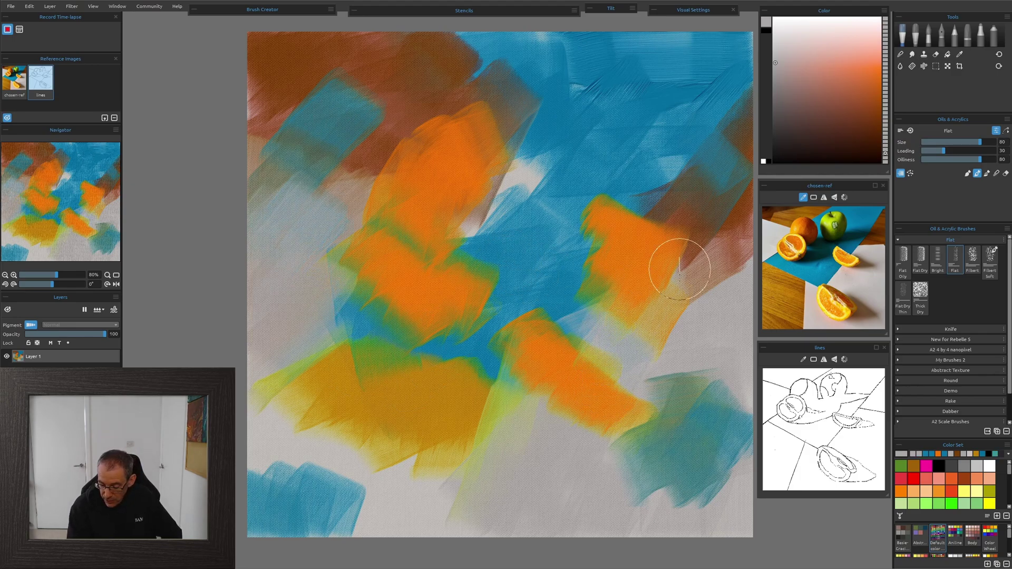
left_click_drag(725, 228, 685, 294)
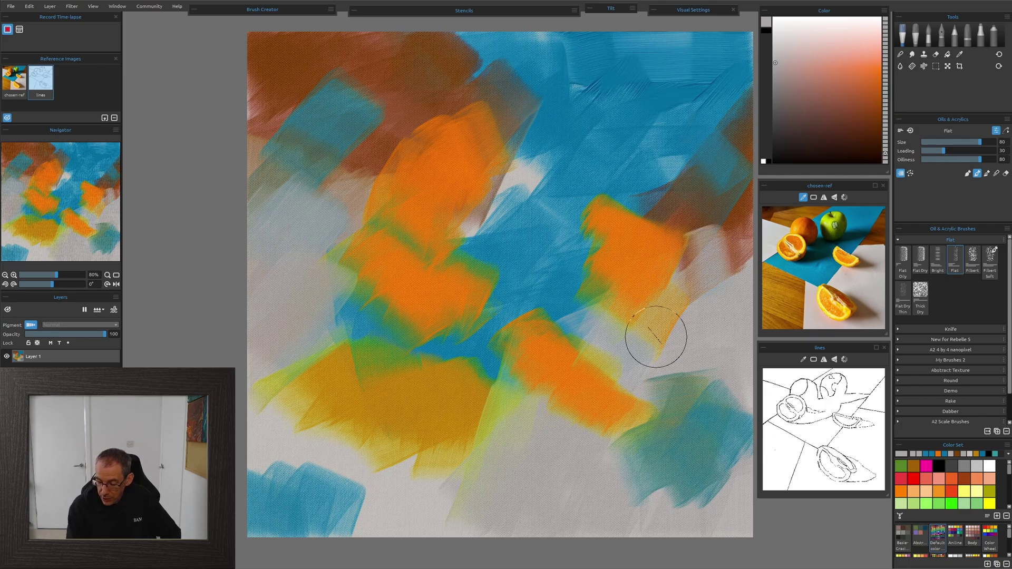
left_click_drag(474, 405, 473, 425)
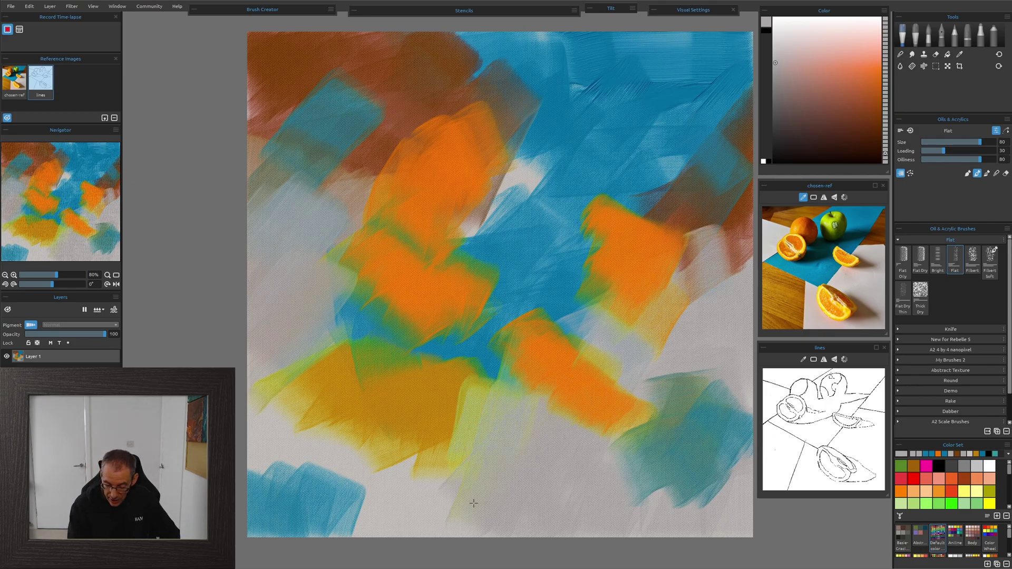
left_click_drag(449, 524, 460, 489)
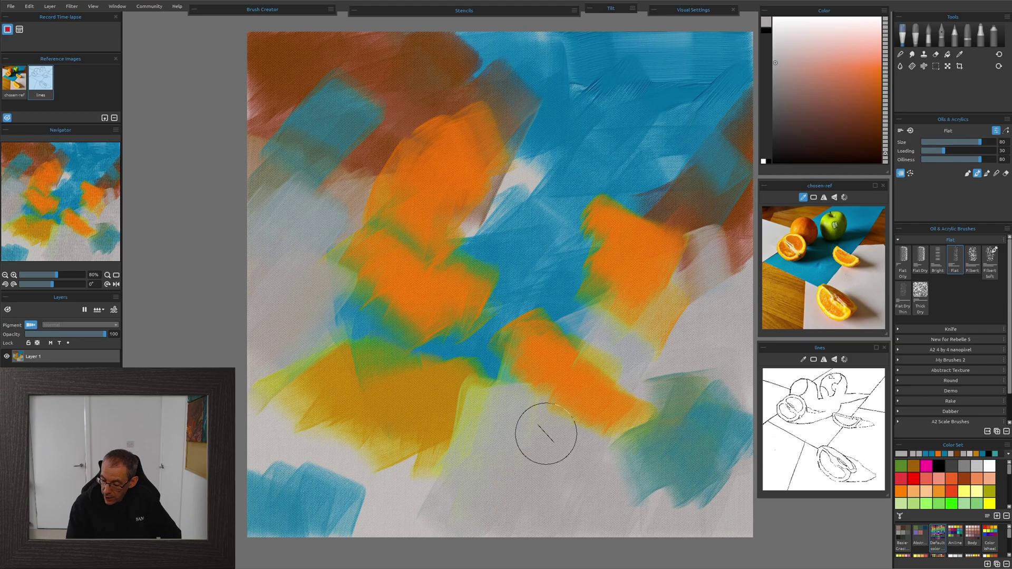
- Paint brown sampled from the canvas's right side over the lower-left ochre and bare canvas
left_click(692, 224, "alt")
mouse_move(384, 402)
left_mouse_down()
mouse_move(292, 440)
mouse_move(380, 495)
mouse_move(433, 506)
mouse_move(464, 469)
left_mouse_up()
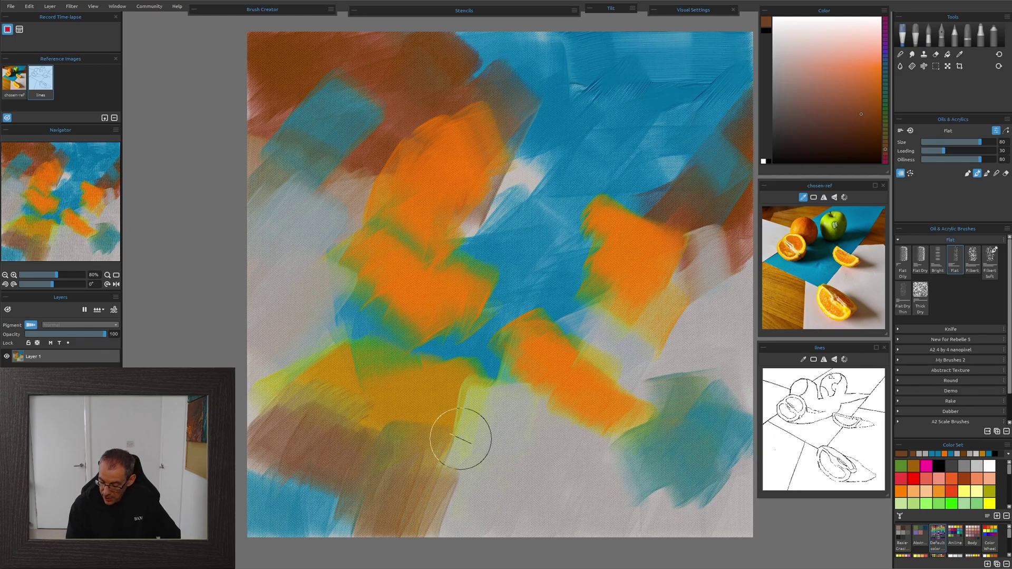
- Enlarge the large orange wedge downward with orange tones sampled from the wedge, and extend the small wedge's right edge
left_click(570, 384, "alt")
left_click_drag(569, 400, 599, 469)
left_click(596, 402, "alt")
left_click_drag(596, 402, 630, 448)
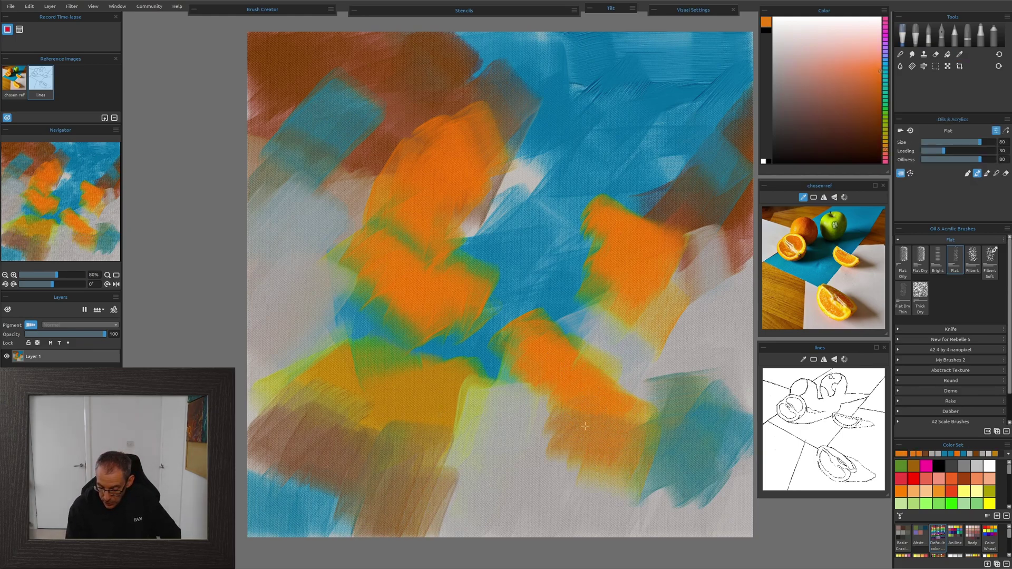
key("alt")
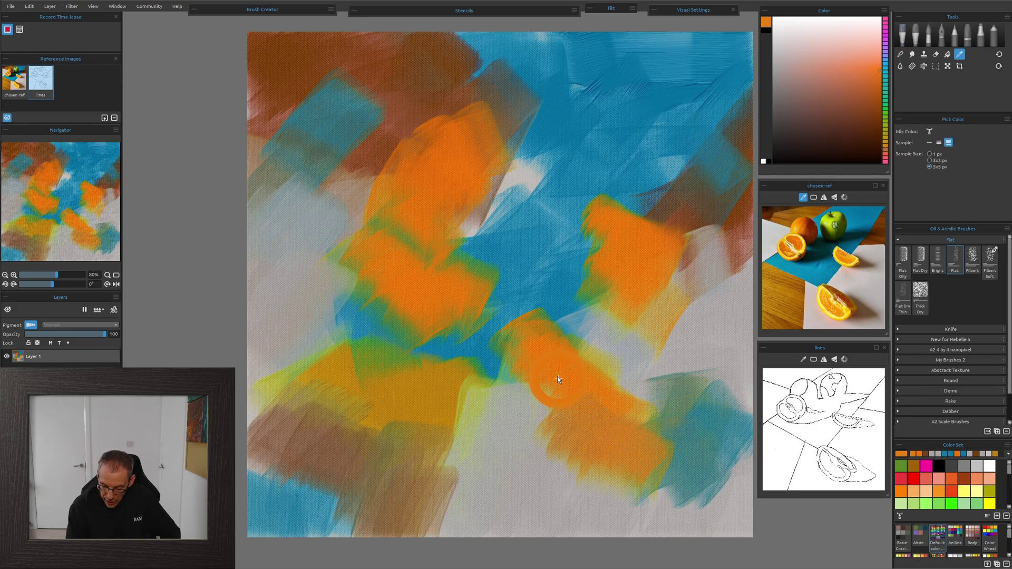
left_click(559, 362, "alt")
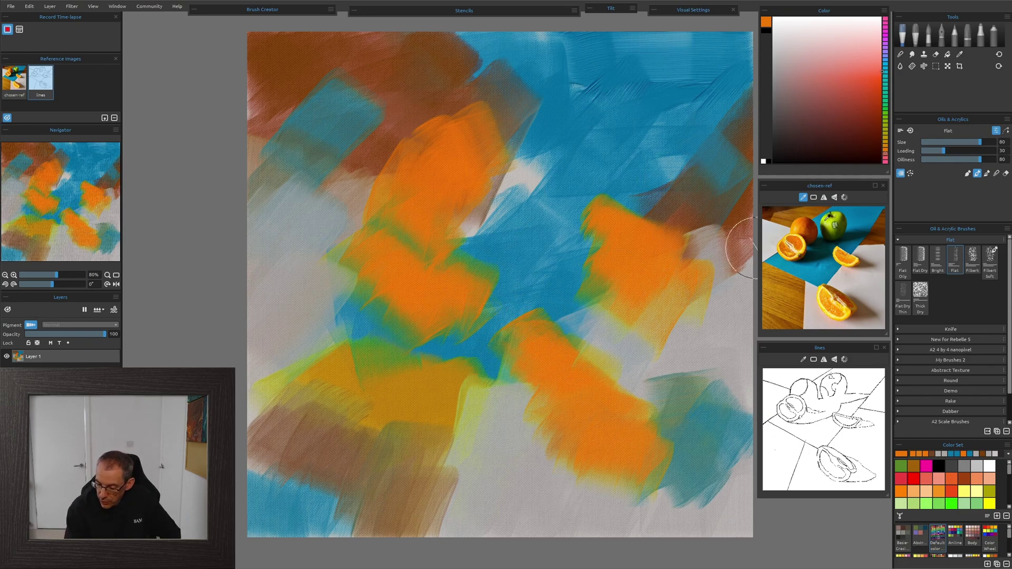
- Block in the apple between the orange and the upper-right blue with bright yellow-green and darker olive green
left_click(882, 41)
mouse_move(485, 150)
left_mouse_down()
mouse_move(504, 118)
mouse_move(527, 108)
mouse_move(562, 140)
mouse_move(561, 207)
mouse_move(540, 148)
mouse_move(561, 216)
left_mouse_up()
mouse_move(590, 130)
left_mouse_down()
mouse_move(562, 116)
mouse_move(614, 188)
left_mouse_up()
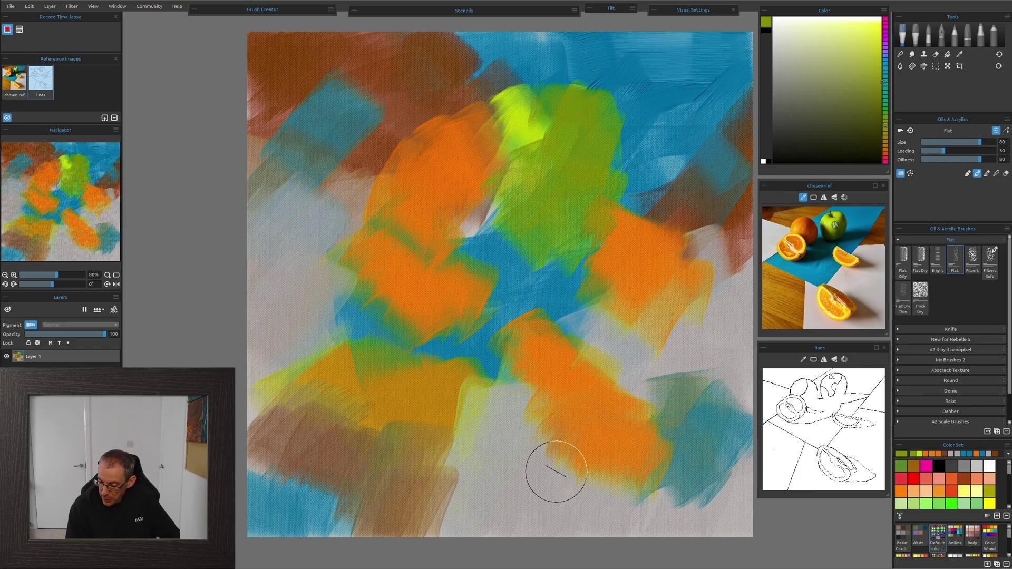
- Paint a blue-green shadow over the lower part of the left orange half using colours sampled from the canvas
left_click(493, 348, "alt")
left_click_drag(395, 299, 332, 277)
left_click(454, 344, "alt")
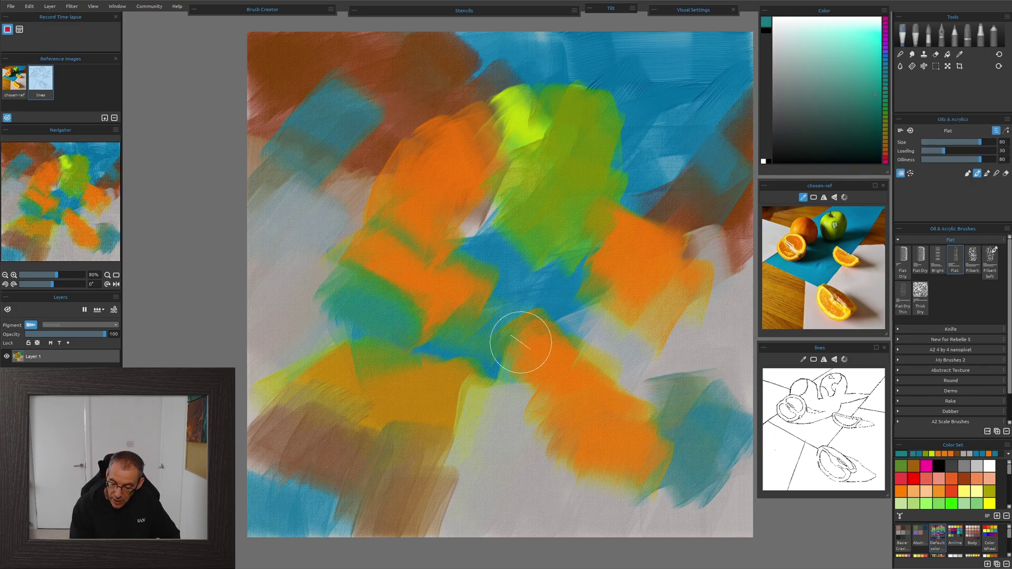
- Shift the sampled blue to teal and paint it beside the apple and through the central blue area between the fruits
left_click(658, 104, "alt")
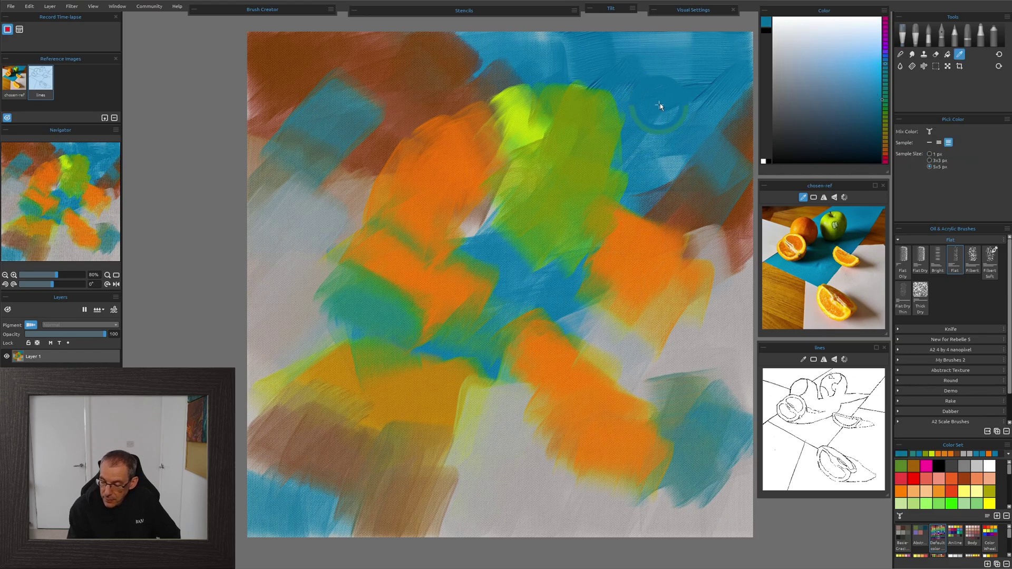
left_click(877, 90)
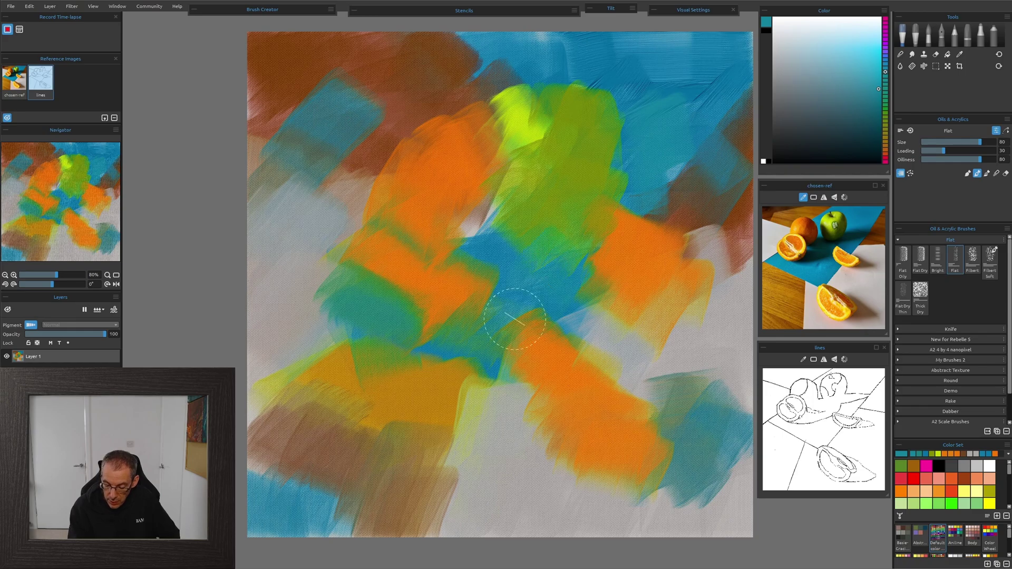
mouse_move(545, 257)
left_mouse_down()
mouse_move(525, 253)
mouse_move(494, 275)
mouse_move(471, 349)
mouse_move(443, 360)
mouse_move(402, 330)
mouse_move(457, 361)
left_mouse_up()
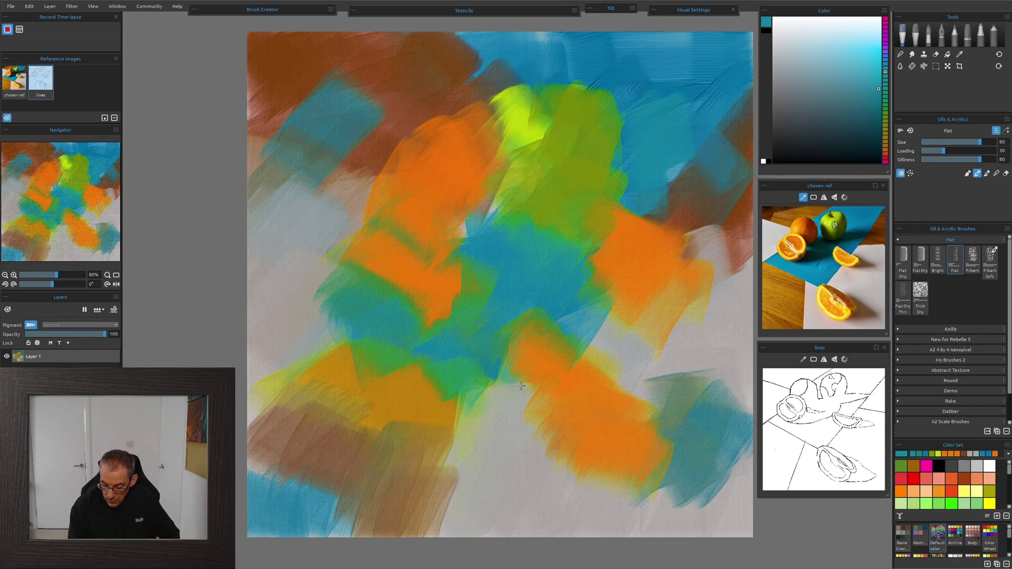
- Rework the large wedge's body and edges with strokes of orange sampled from the wedge itself
left_click(580, 392, "alt")
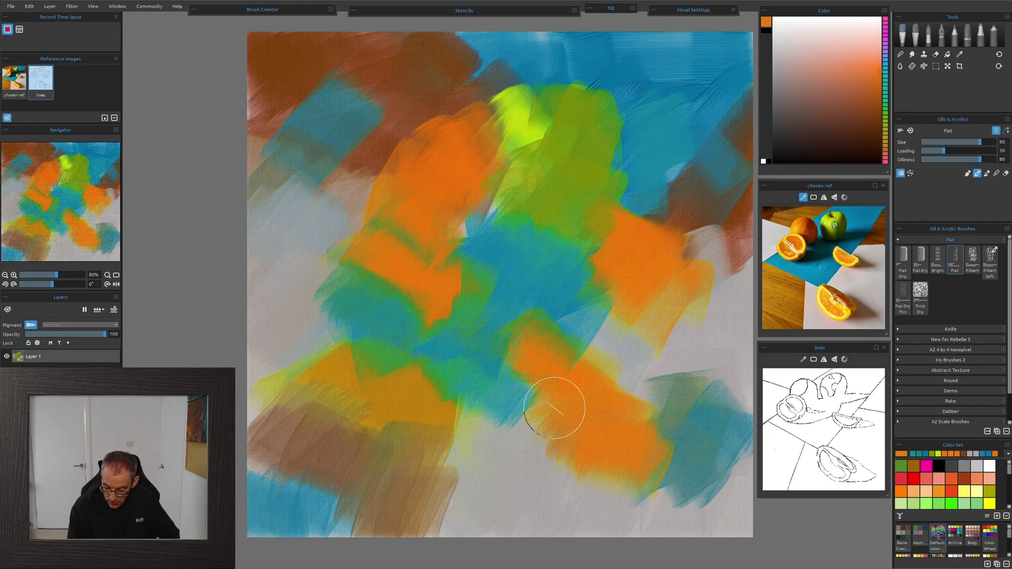
left_click_drag(552, 405, 512, 434)
left_click_drag(595, 428, 570, 462)
left_click(577, 388, "alt")
mouse_move(572, 392)
left_mouse_down()
mouse_move(568, 414)
mouse_move(587, 411)
left_mouse_up()
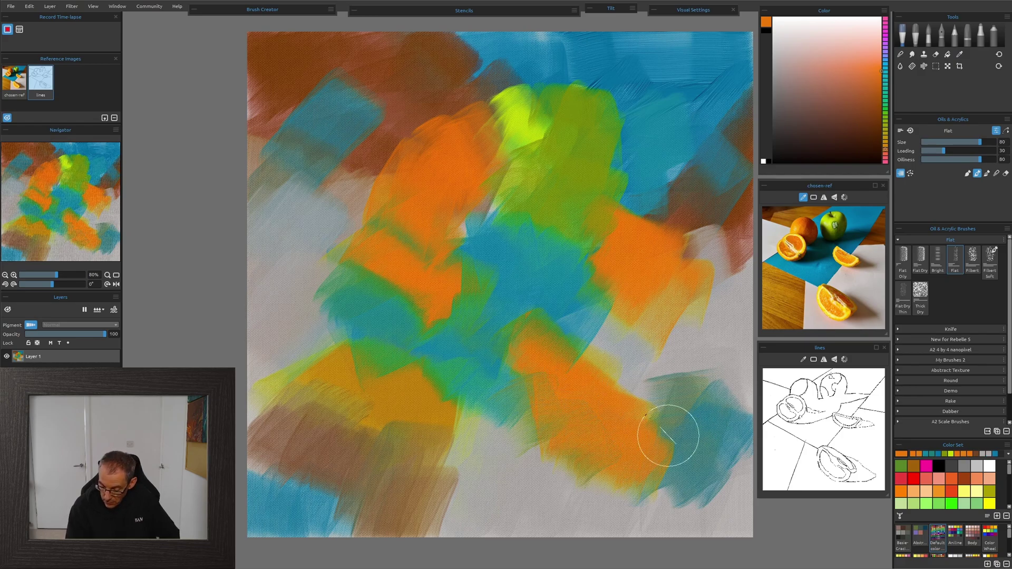
left_click_drag(671, 429, 691, 379)
- Sample pale pink beneath the large wedge in the chosen-ref photo and paint it along the wedge's lower-left side on the canvas
left_click(823, 309)
mouse_move(564, 416)
left_mouse_down()
mouse_move(514, 454)
mouse_move(580, 522)
left_mouse_up()
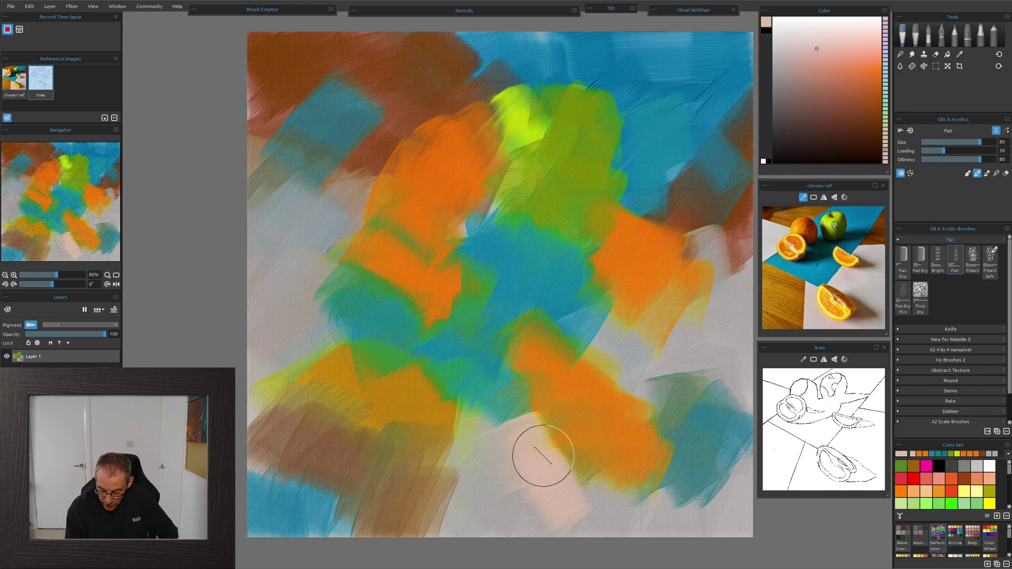
mouse_move(559, 481)
left_mouse_down()
mouse_move(613, 489)
mouse_move(610, 535)
left_mouse_up()
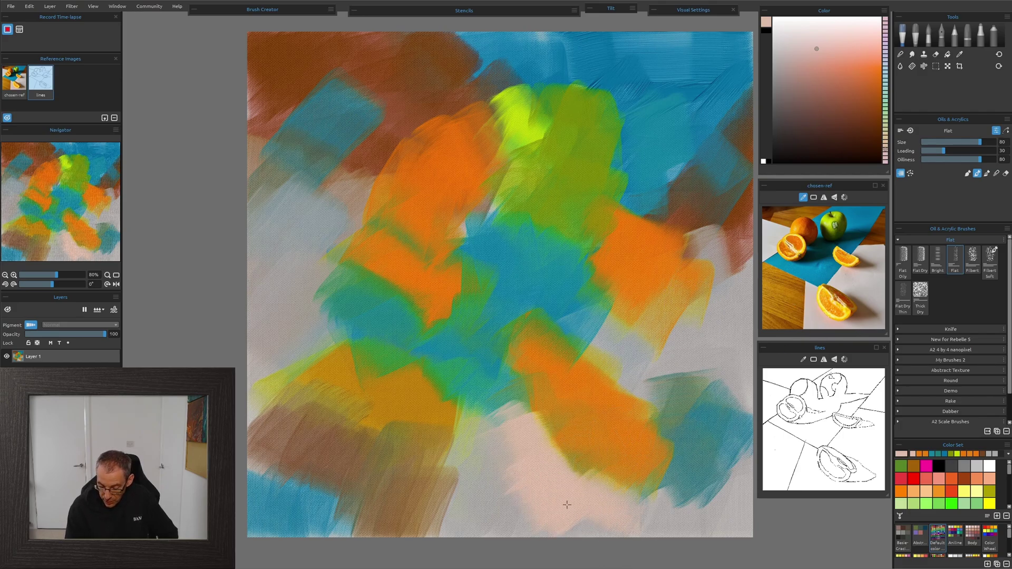
- Mute the pink to a greyish tone, paint it over the pale background beside the left oranges, and shift the colour's hue
left_click(779, 65)
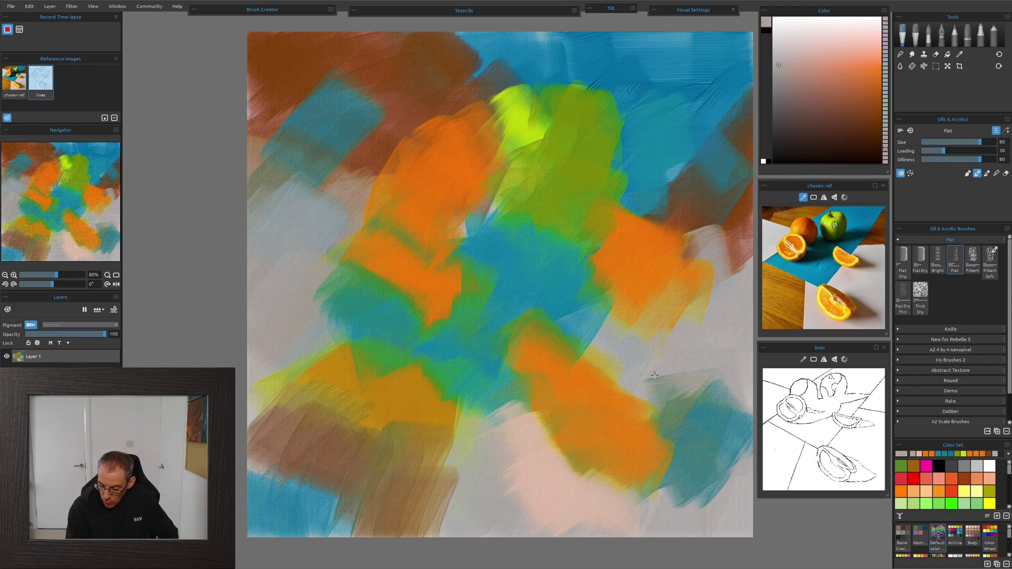
left_click_drag(318, 213, 359, 185)
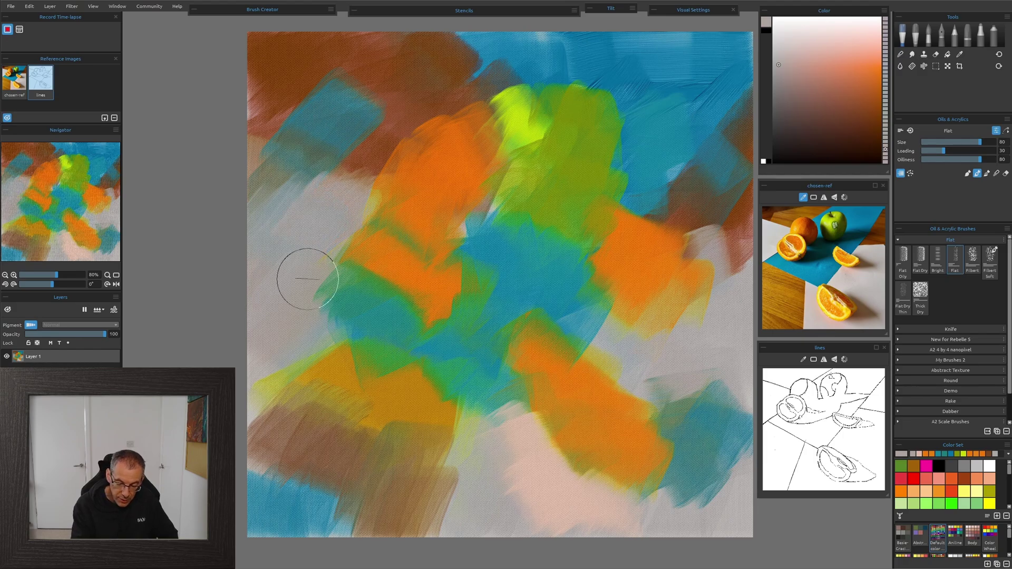
left_click(885, 68)
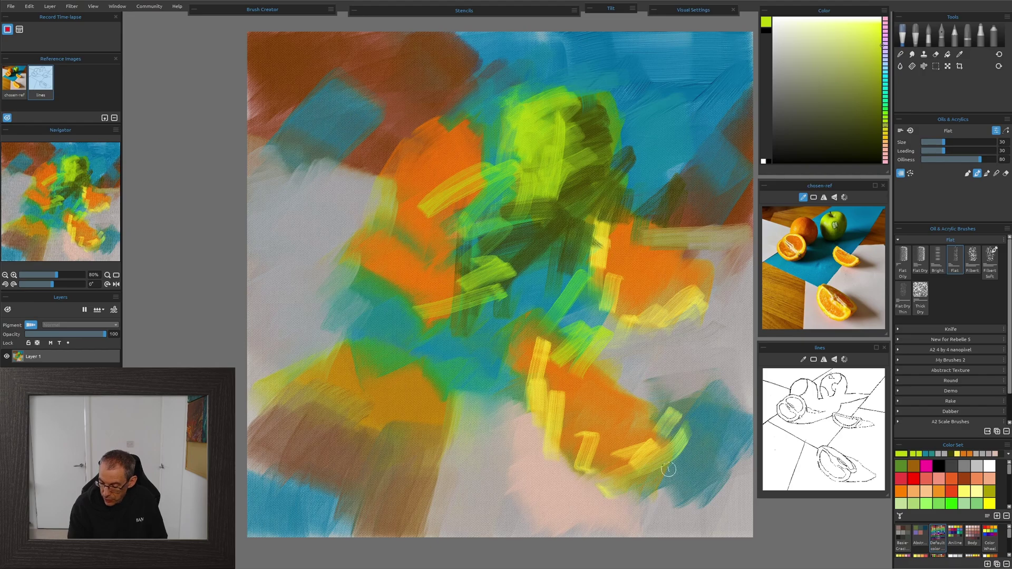
- Paint yellow-green strokes along the large wedge's lower-right edge and down the boundary between the brown wood and the pale cloth
left_click_drag(674, 458, 648, 493)
left_click_drag(688, 442, 640, 498)
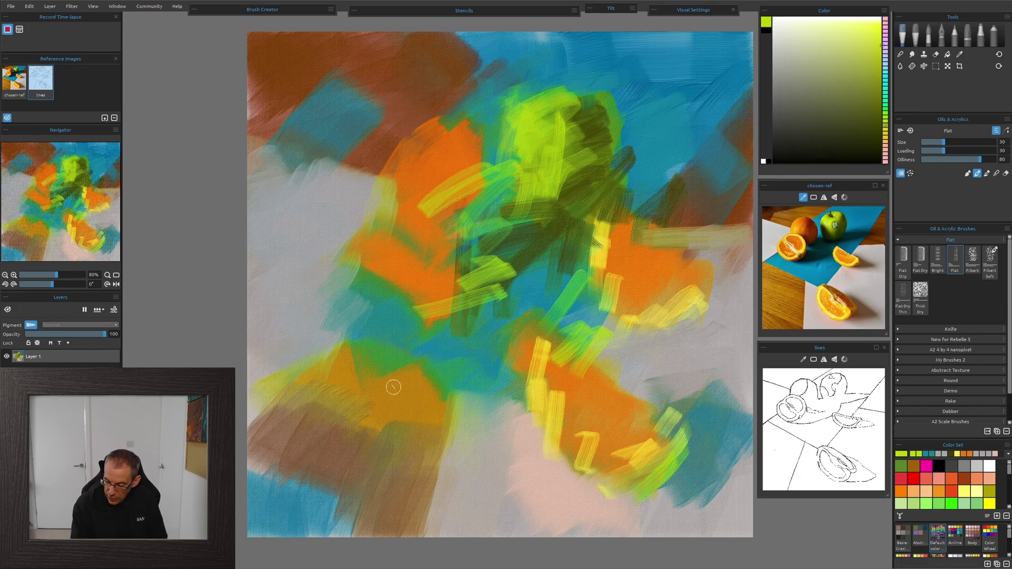
left_click_drag(442, 396, 428, 535)
left_click_drag(421, 483, 411, 521)
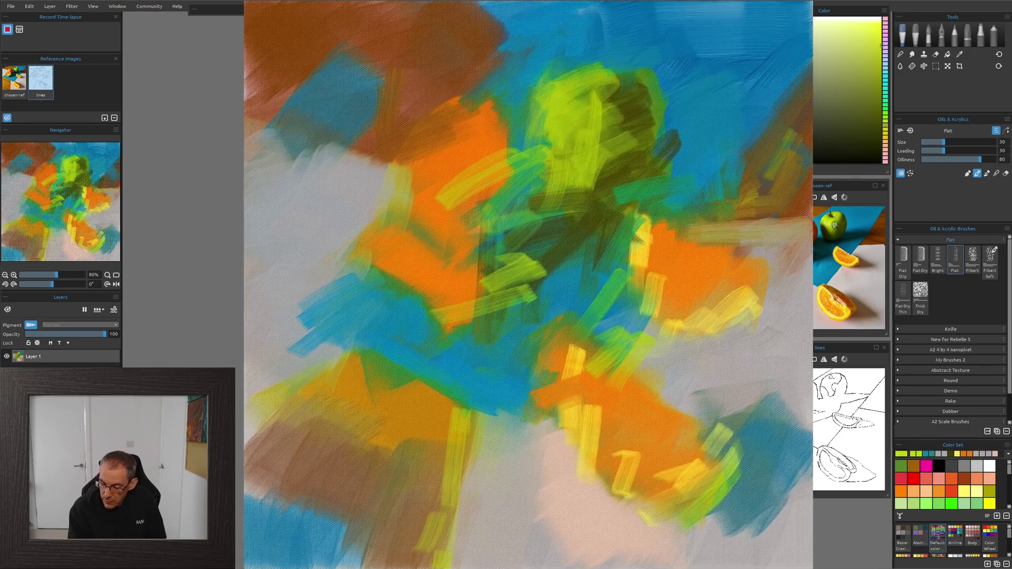
- Sample a colour from the canvas and build up yellow-orange strokes around the left orange half's rim
key("i")
mouse_move(359, 317)
left_mouse_down()
mouse_move(411, 260)
mouse_move(443, 285)
left_mouse_up()
key("b")
left_click_drag(406, 348, 532, 277)
left_click_drag(374, 245, 498, 200)
left_click_drag(585, 311, 611, 253)
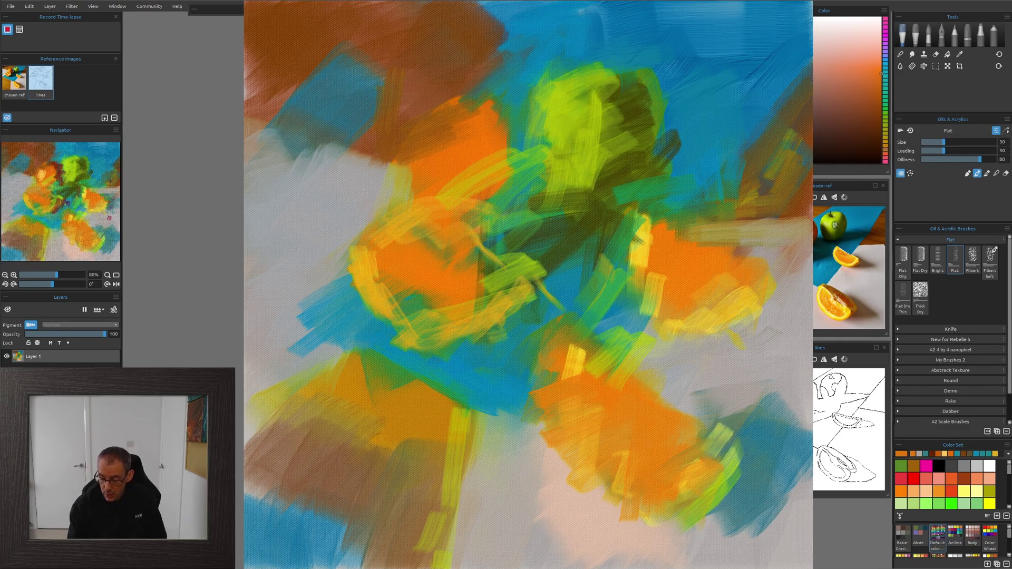
- Add dark red, purple and pale highlight accents around the oranges and right wedge, plus a pale grey stroke along the cloth edge
left_click_drag(446, 369, 517, 334)
left_click_drag(653, 179, 720, 216)
left_click_drag(421, 132, 448, 179)
mouse_move(506, 100)
left_mouse_down()
mouse_move(514, 148)
mouse_move(533, 169)
left_mouse_up()
left_click_drag(506, 274, 527, 306)
left_click_drag(485, 337, 564, 274)
left_click_drag(759, 263, 775, 322)
left_click_drag(754, 369, 801, 290)
left_click_drag(717, 274, 791, 243)
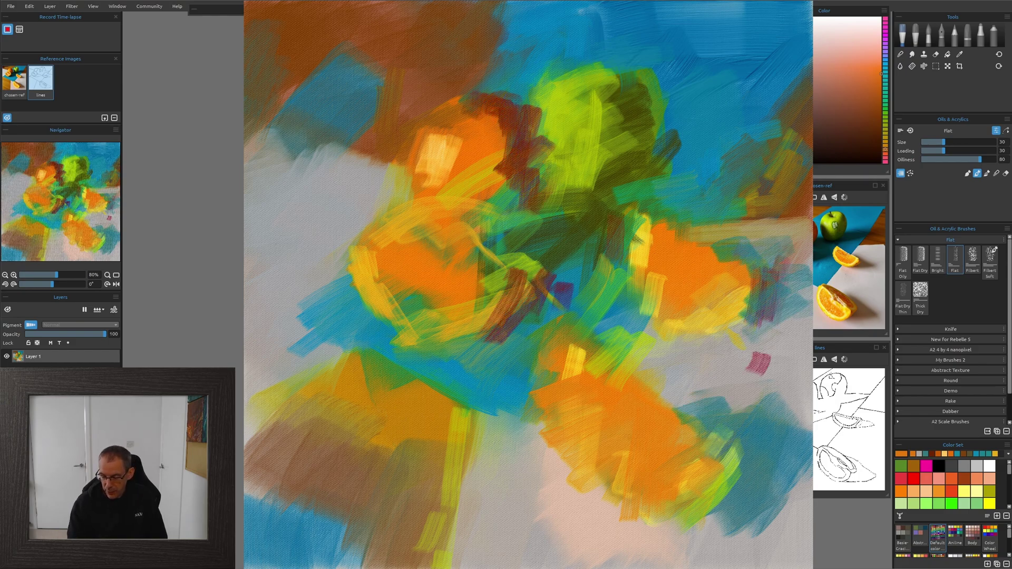
left_click_drag(664, 226, 812, 219)
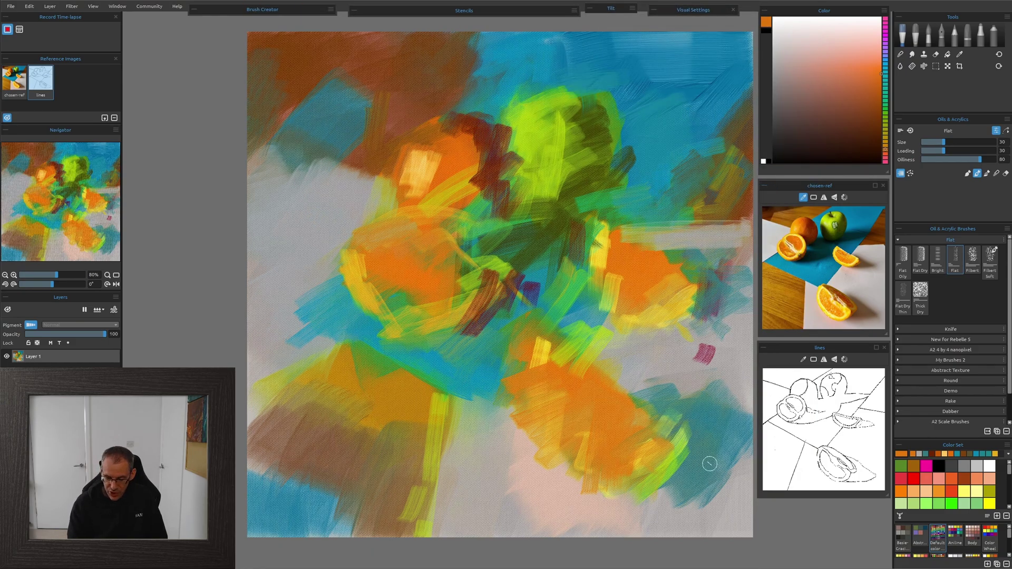
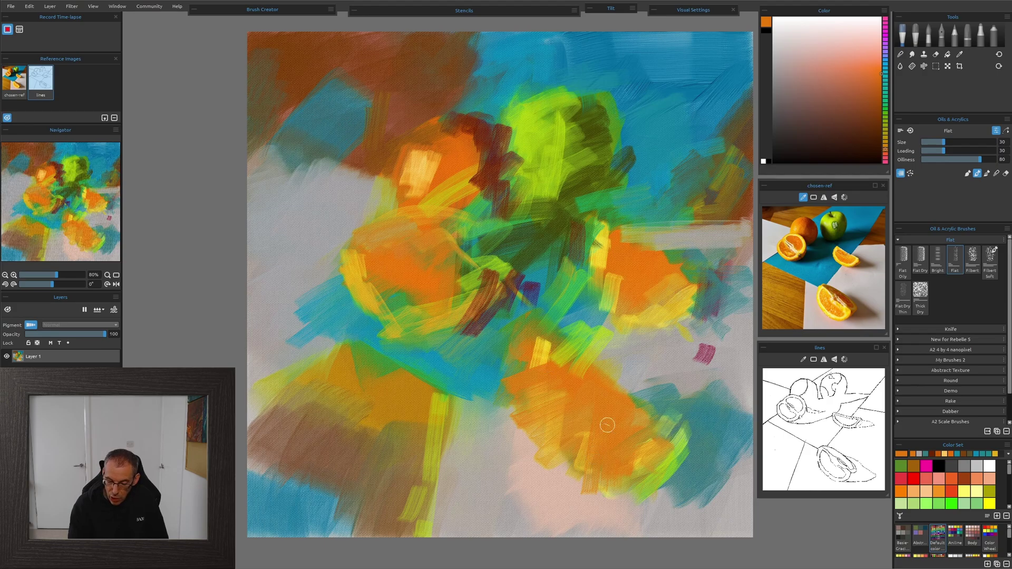
- Place the Layer 1 stencil from the Rebelle Demo set over the canvas and turn on its Border option
left_click(353, 12)
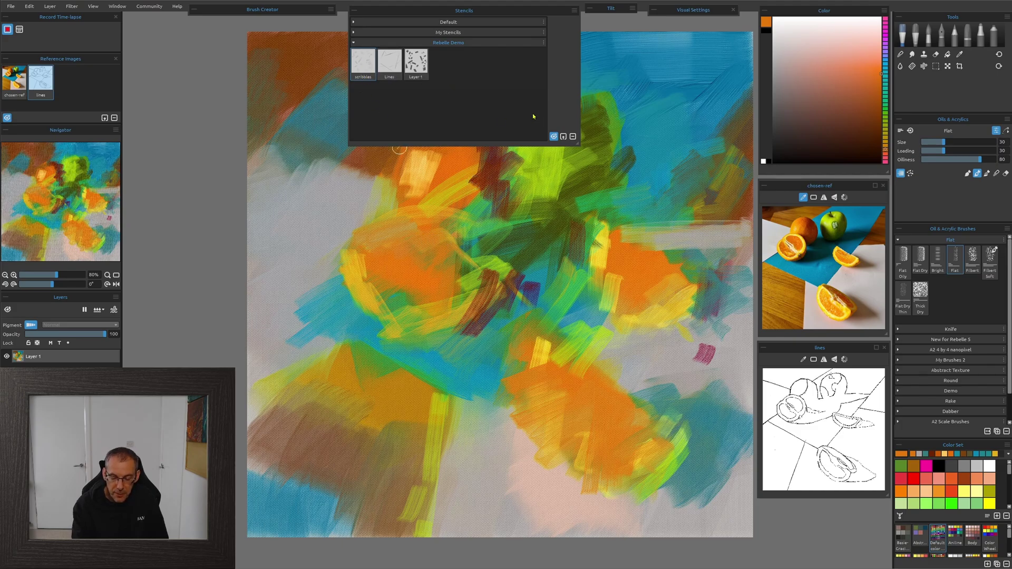
left_click(417, 62)
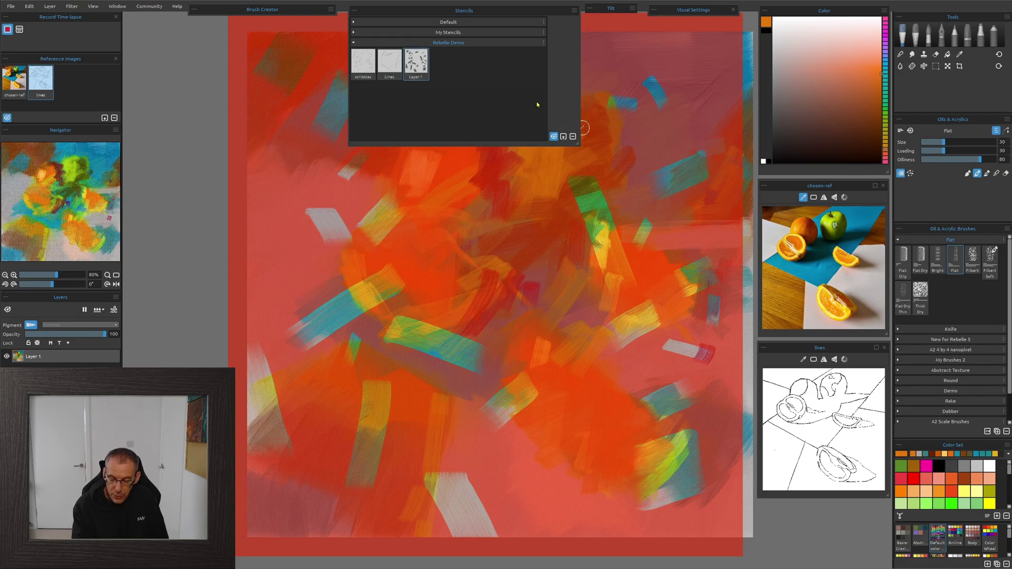
left_click(353, 11)
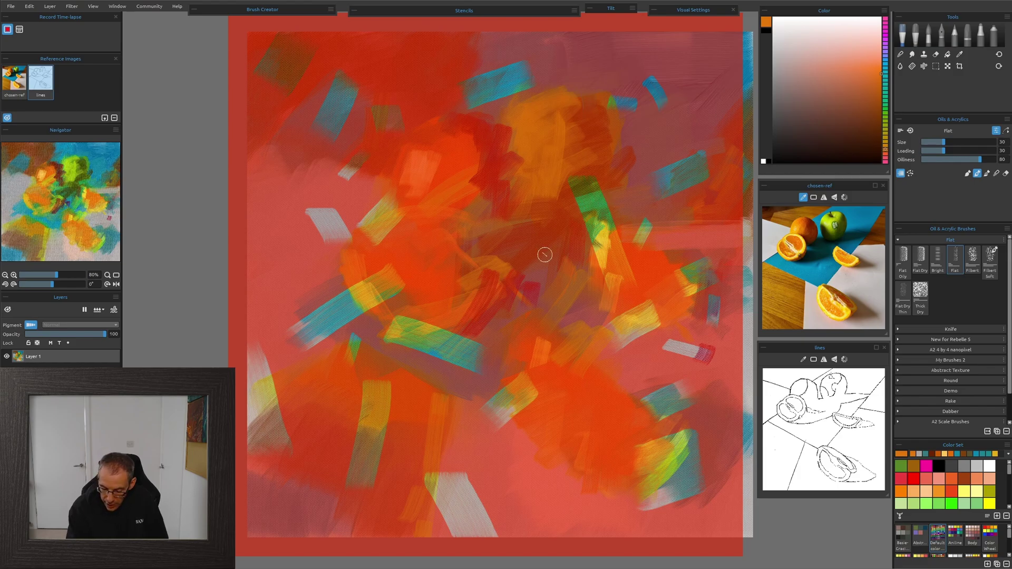
scroll(585, 258, "down", 1)
scroll(590, 259, "down", 1)
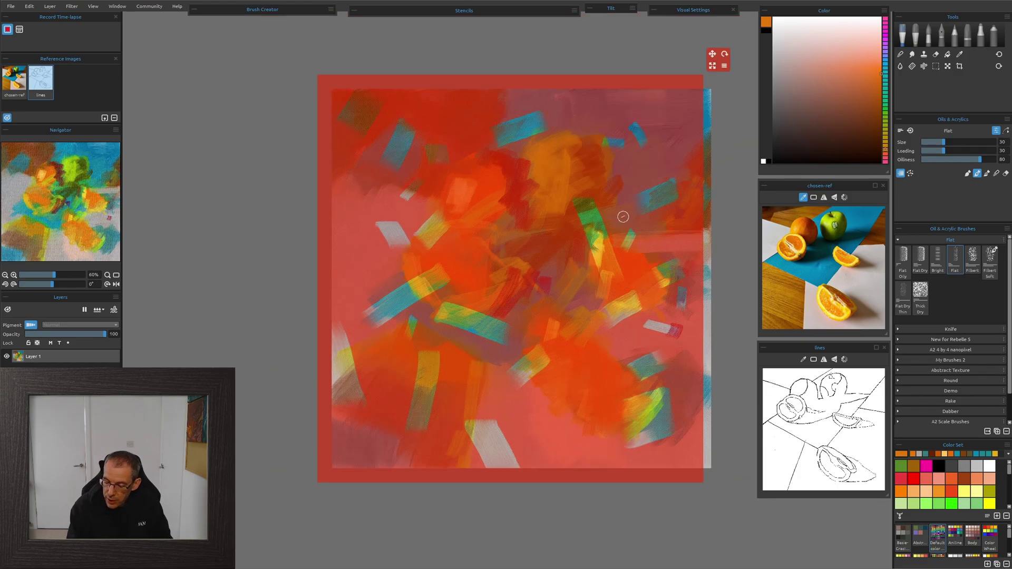
left_click(724, 65)
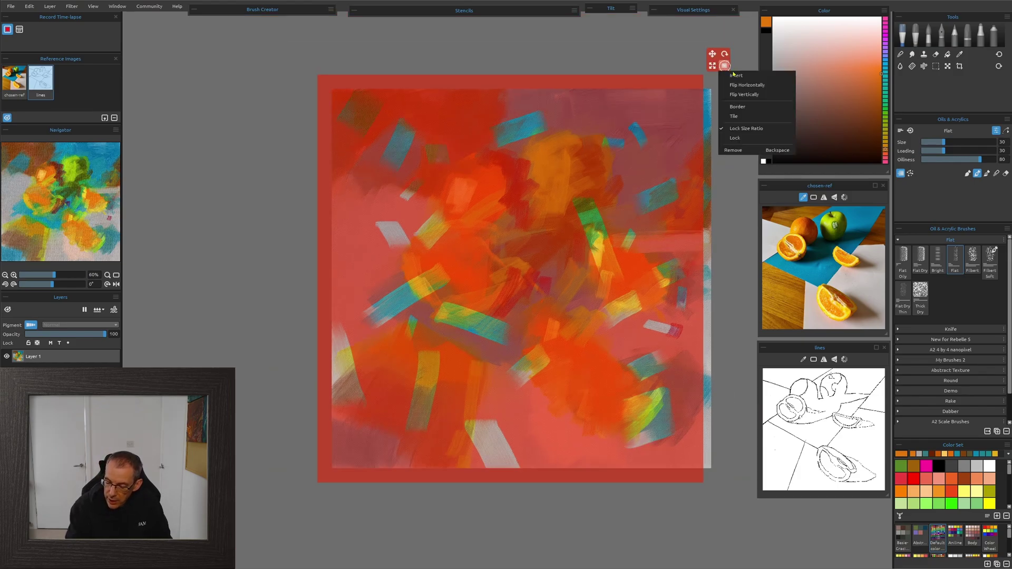
left_click(741, 108)
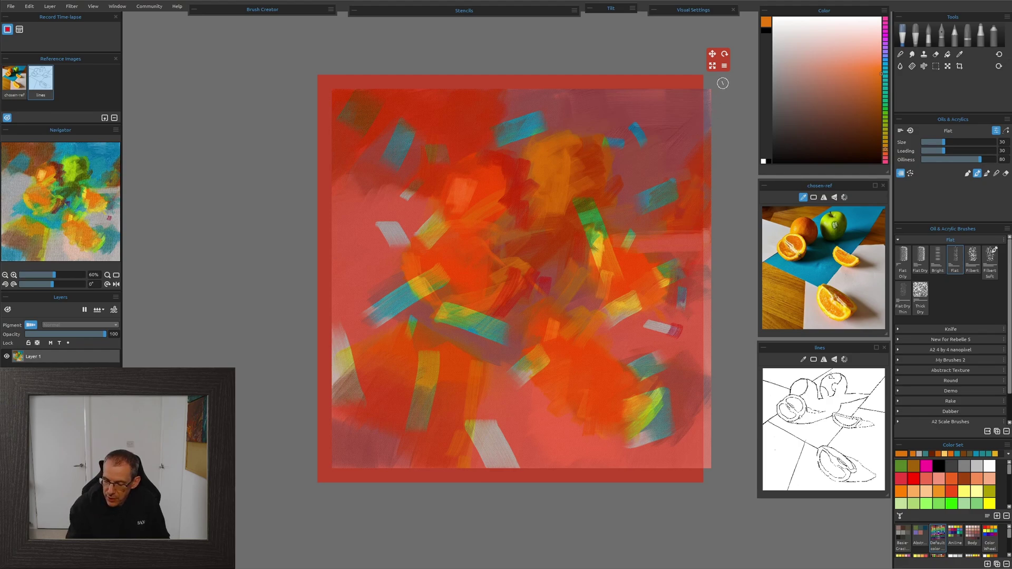
- Paint sampled grey through the stencil gap above the apple and sampled lime green through the gap below the left orange half
scroll(711, 293, "up", 3)
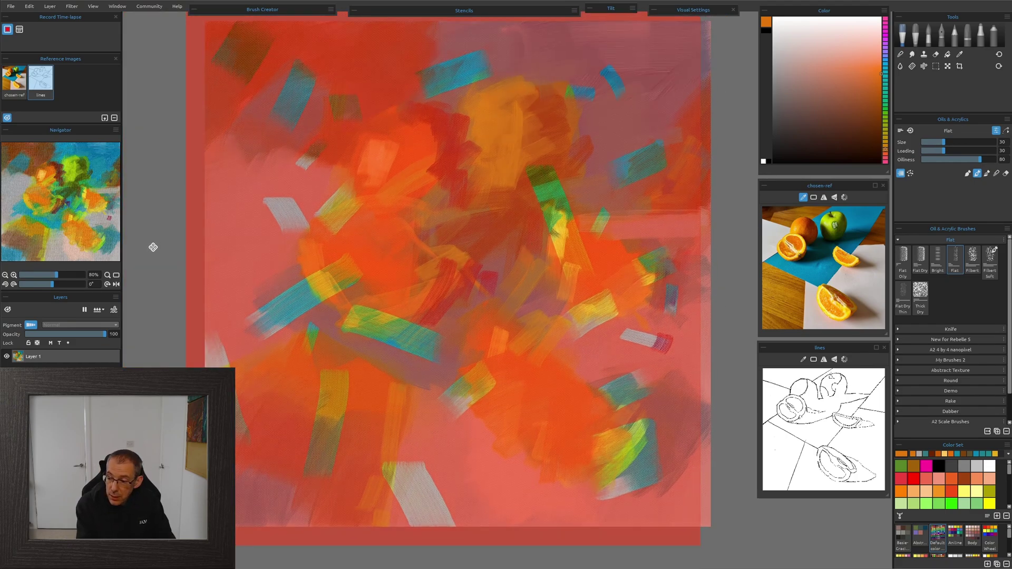
left_click_drag(153, 247, 200, 253)
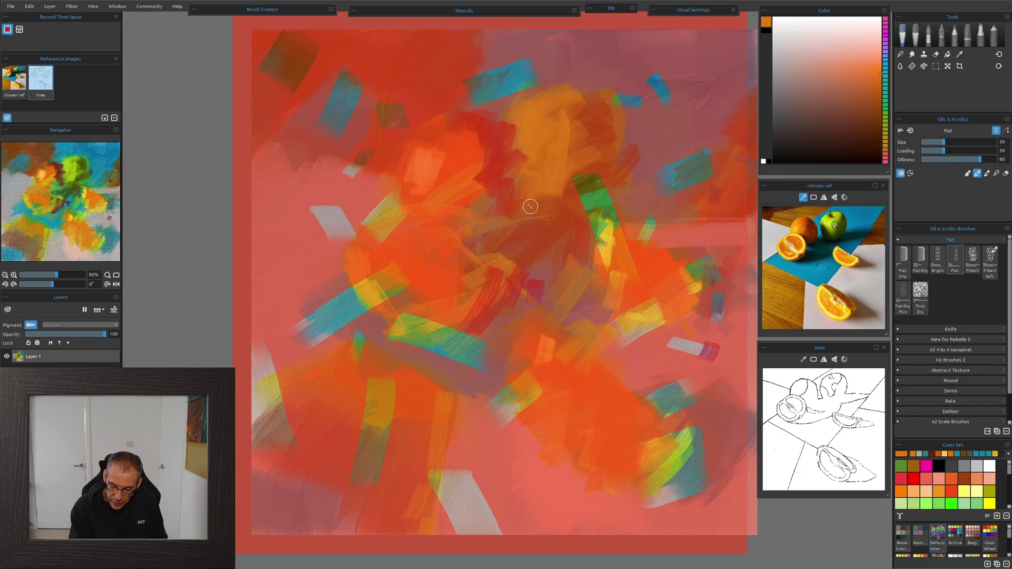
key("i")
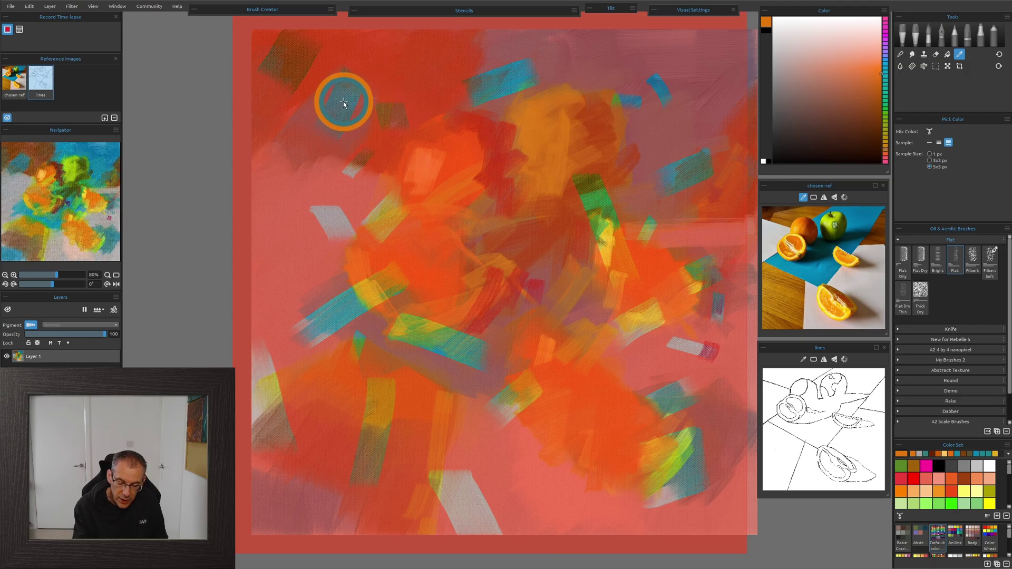
left_click(311, 258)
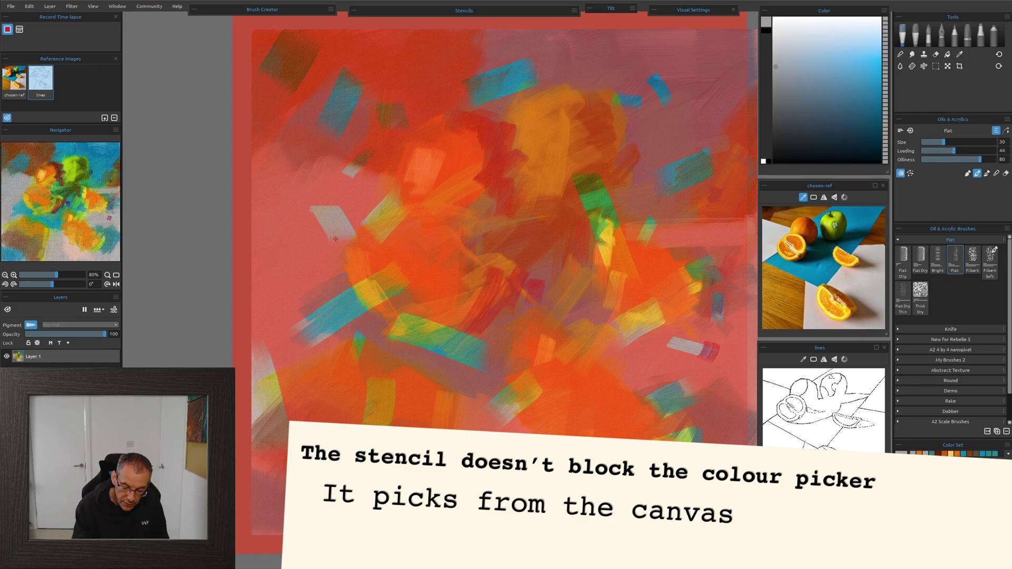
mouse_move(477, 87)
left_mouse_down()
mouse_move(524, 69)
mouse_move(474, 92)
left_mouse_up()
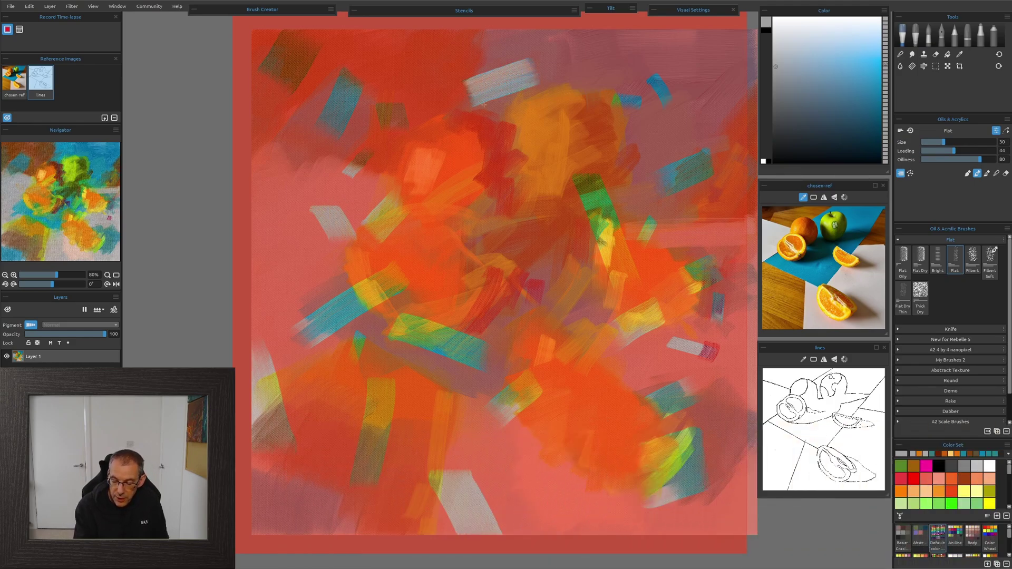
left_click(542, 130, "alt")
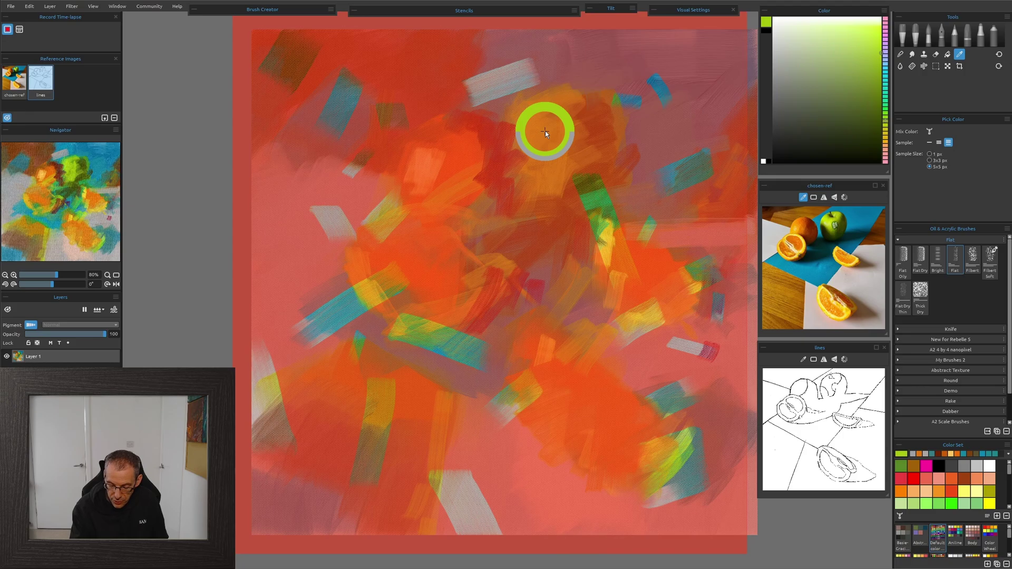
mouse_move(408, 321)
left_mouse_down()
mouse_move(404, 352)
mouse_move(454, 322)
mouse_move(444, 375)
mouse_move(477, 358)
left_mouse_up()
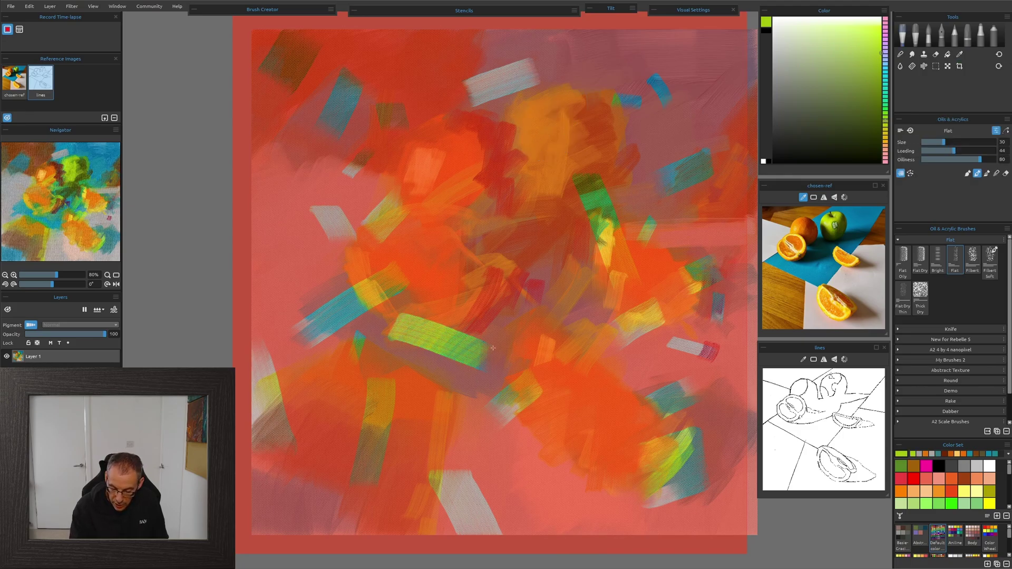
- Paint background blue through the stencil gap at the canvas's bottom edge and large-wedge orange through the gap beside the right wedge
left_click(673, 123, "alt")
mouse_move(430, 476)
left_mouse_down()
mouse_move(451, 520)
mouse_move(435, 481)
mouse_move(456, 474)
mouse_move(459, 501)
mouse_move(479, 482)
mouse_move(477, 534)
mouse_move(498, 549)
left_mouse_up()
left_click(605, 411, "alt")
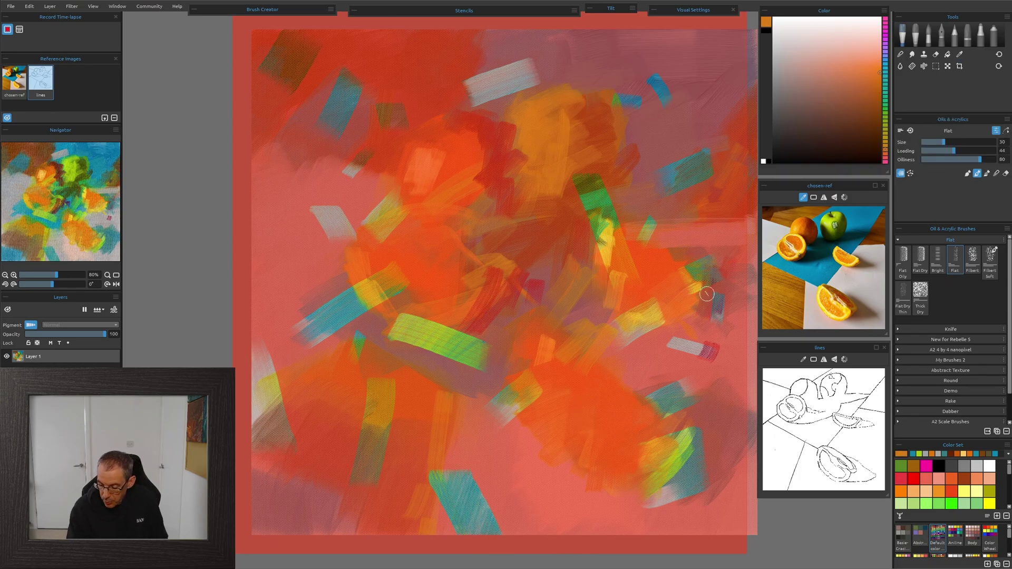
left_click_drag(721, 257, 691, 294)
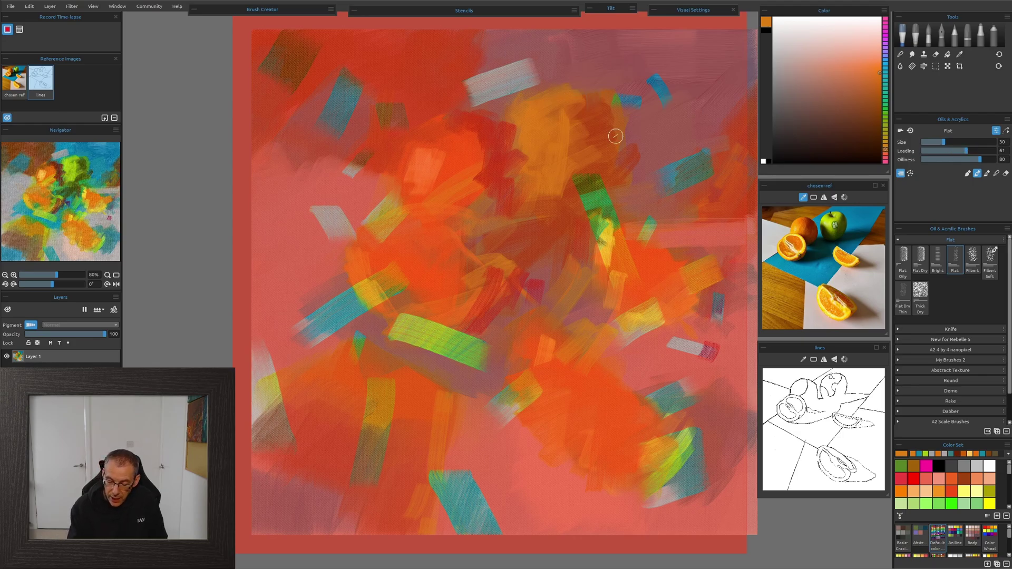
- Paint sampled orange through the stencil gap above the rear orange and sampled brown through the tall gap at the canvas's left edge
left_click(463, 142, "alt")
mouse_move(388, 107)
left_mouse_down()
mouse_move(401, 134)
mouse_move(413, 134)
left_mouse_up()
left_click(395, 63, "alt")
mouse_move(269, 345)
left_mouse_down()
mouse_move(286, 432)
mouse_move(260, 335)
mouse_move(274, 425)
mouse_move(264, 447)
mouse_move(247, 415)
mouse_move(251, 375)
mouse_move(285, 413)
left_mouse_up()
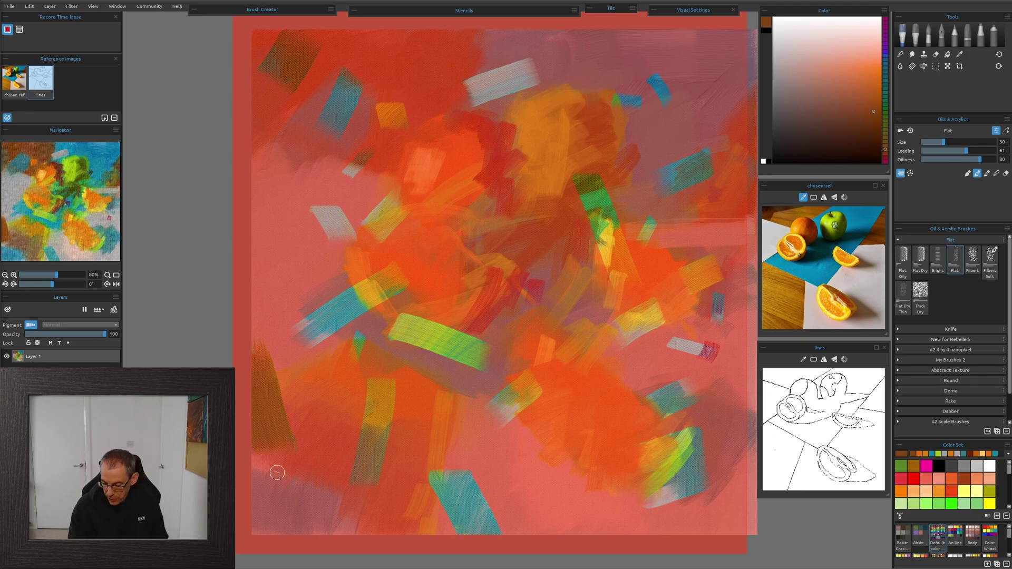
- Paint sampled ochre-brown through the stencil gap above the apple and sampled pale pink through the gap at the large wedge's upper-left end
left_click(734, 176, "alt")
mouse_move(531, 82)
left_mouse_down()
mouse_move(480, 95)
mouse_move(527, 71)
mouse_move(497, 72)
left_mouse_up()
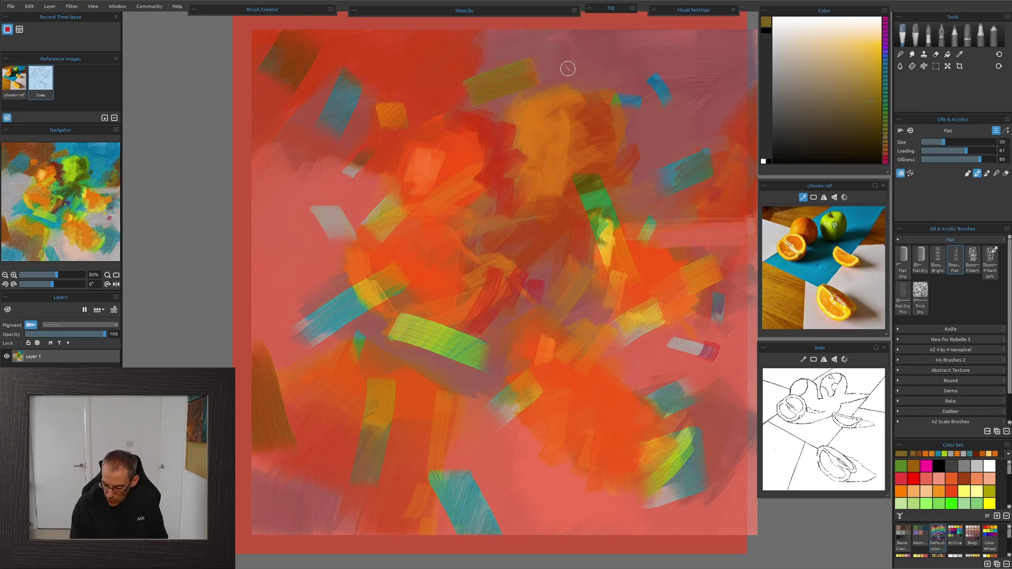
left_click(544, 479, "alt")
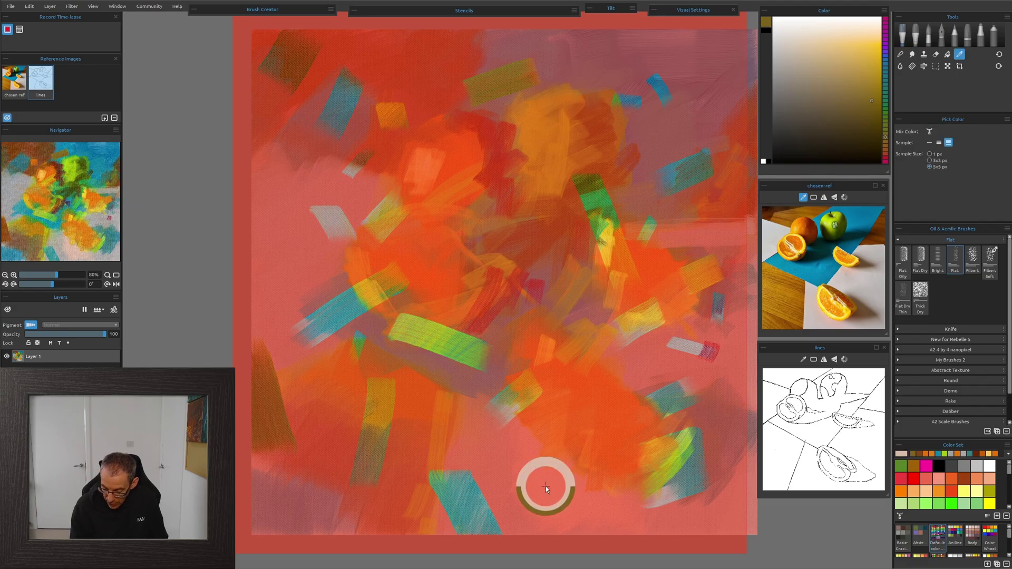
mouse_move(511, 412)
left_mouse_down()
mouse_move(533, 393)
mouse_move(498, 387)
mouse_move(519, 375)
mouse_move(540, 393)
left_mouse_up()
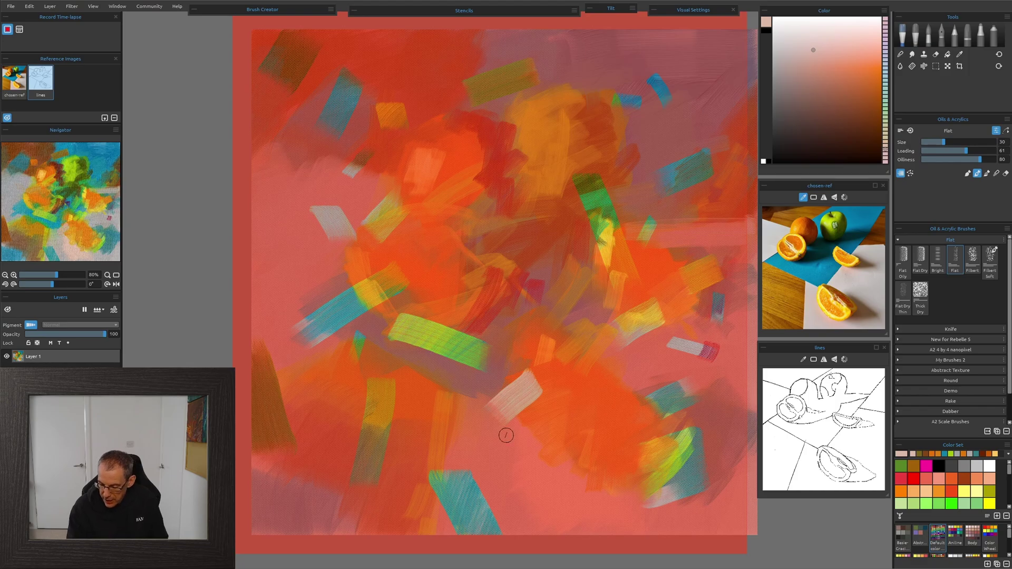
- Paint ochre-orange through the small stencil gap below the right wedge and sampled blue through the tall gap in the brown wood area
left_click(434, 241, "alt")
mouse_move(669, 347)
left_mouse_down()
mouse_move(708, 347)
mouse_move(684, 343)
left_mouse_up()
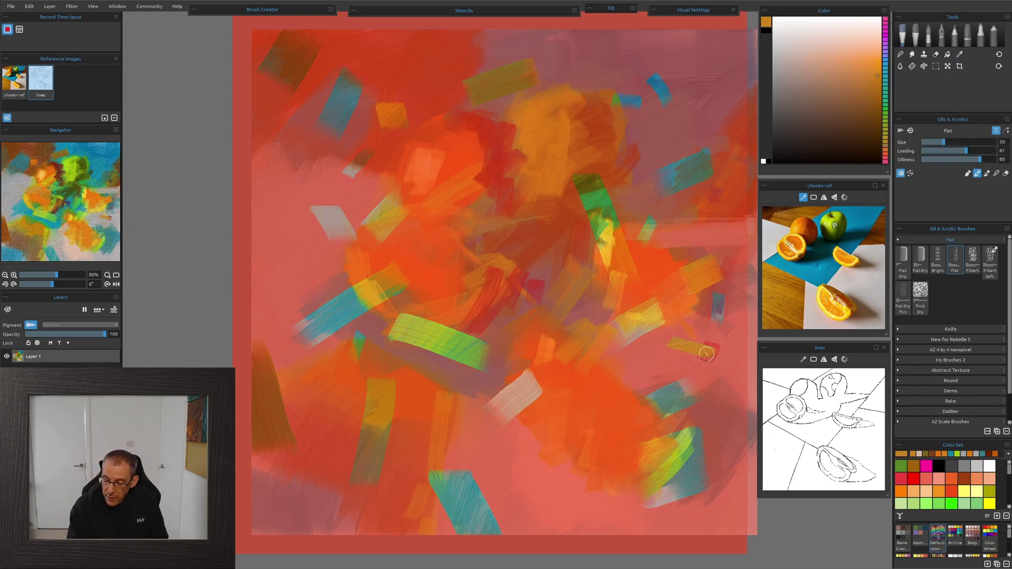
left_click(672, 173, "alt")
left_click_drag(391, 384, 366, 477)
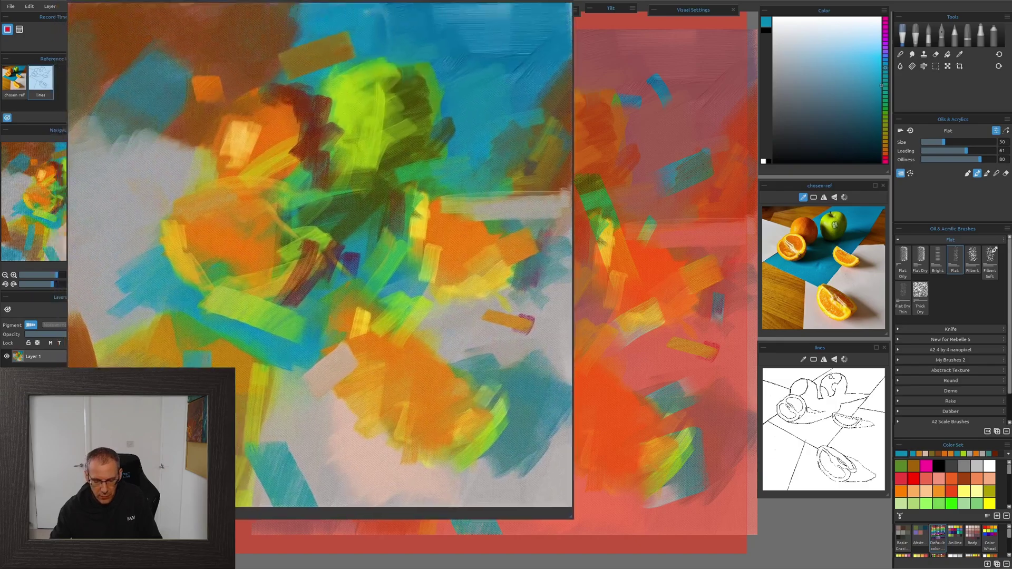
- Reposition the Preview window and check how the stencilled marks look on the painting without the mask
left_click_drag(395, 4, 415, 26)
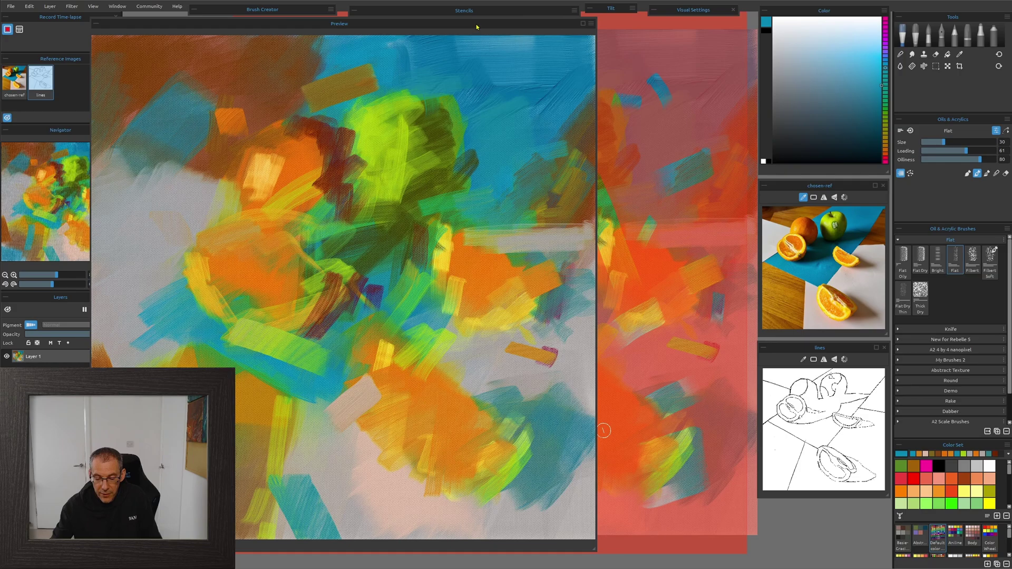
left_click_drag(479, 26, 603, 431)
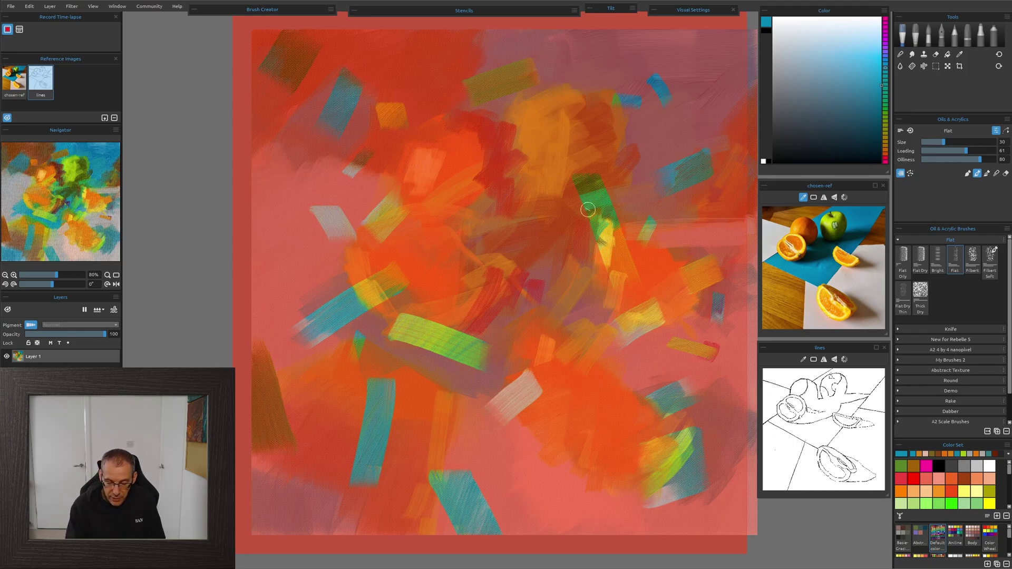
- Paint sampled grey through the small stencil gap in the upper-right blue and large-wedge orange through the narrow gap near the right edge
left_click(351, 189, "alt")
left_click_drag(654, 79, 668, 103)
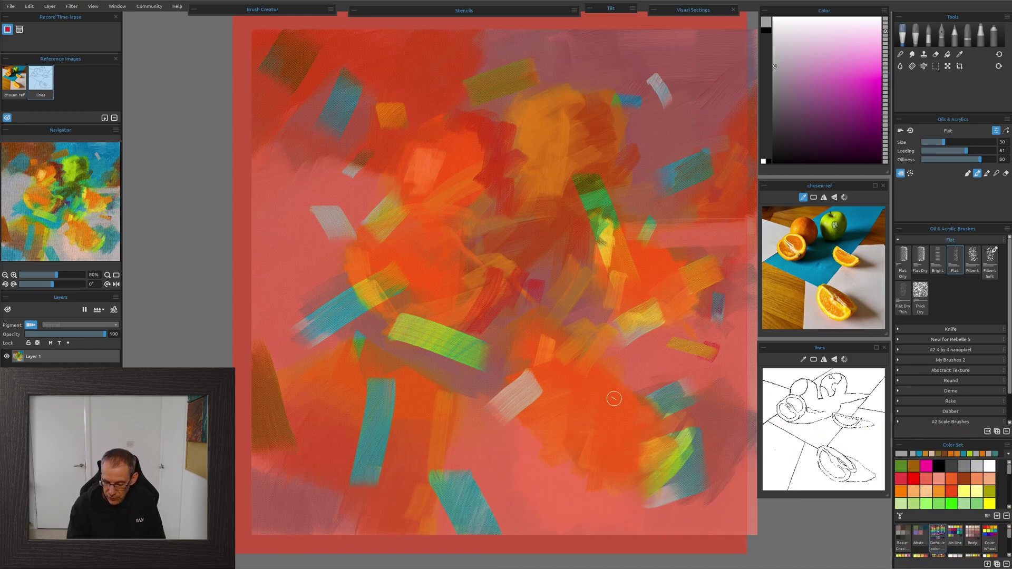
left_click(577, 383, "alt")
left_click_drag(718, 288, 717, 319)
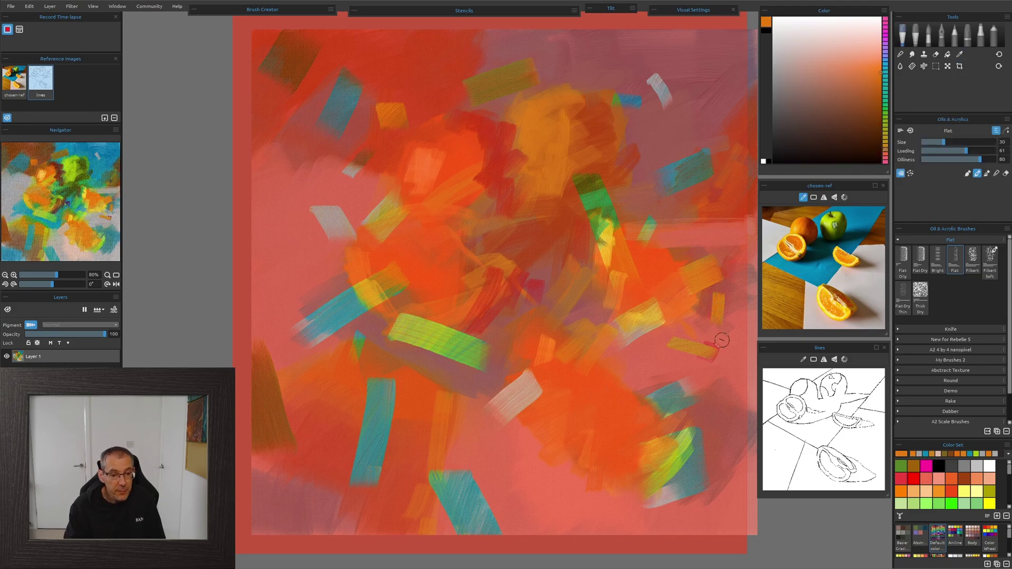
- Paint sampled teal through the long stencil gap below the apple and sampled brown through the small gap in the upper-right blue
left_click(327, 310, "alt")
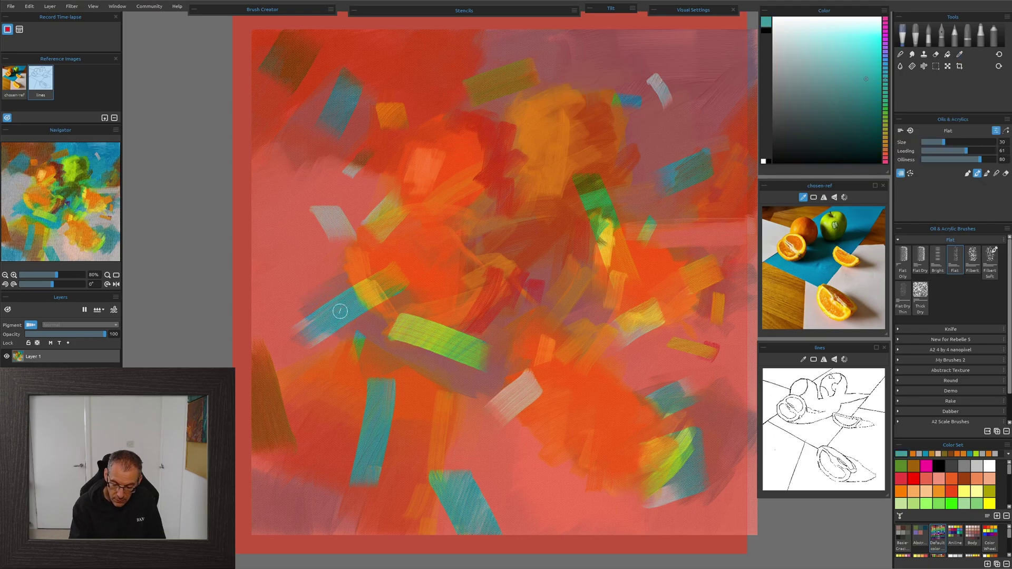
mouse_move(582, 191)
left_mouse_down()
mouse_move(602, 243)
mouse_move(610, 229)
mouse_move(620, 249)
mouse_move(610, 206)
mouse_move(622, 268)
mouse_move(613, 274)
mouse_move(628, 259)
left_mouse_up()
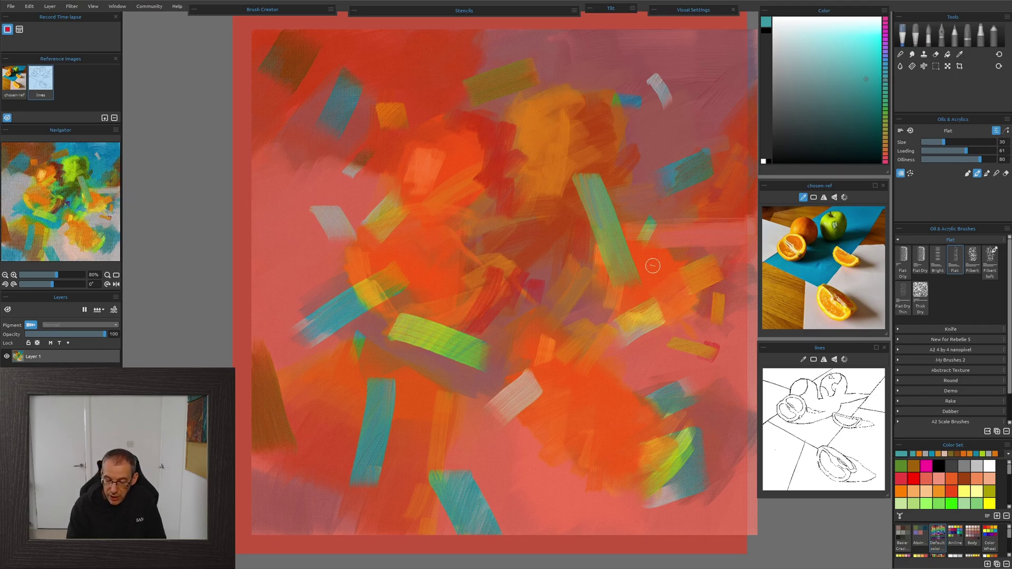
left_click(507, 140, "alt")
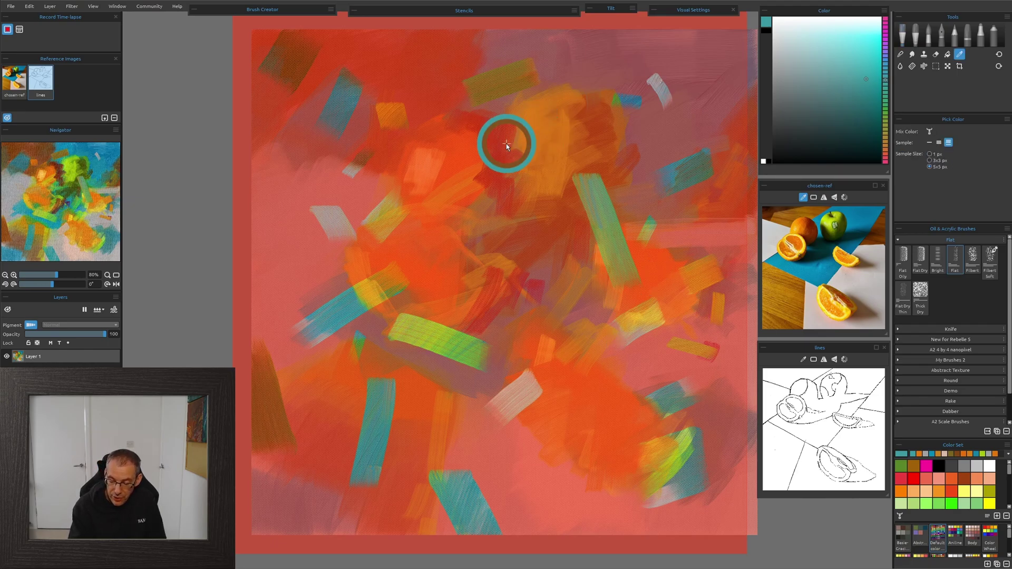
left_click_drag(654, 80, 655, 102)
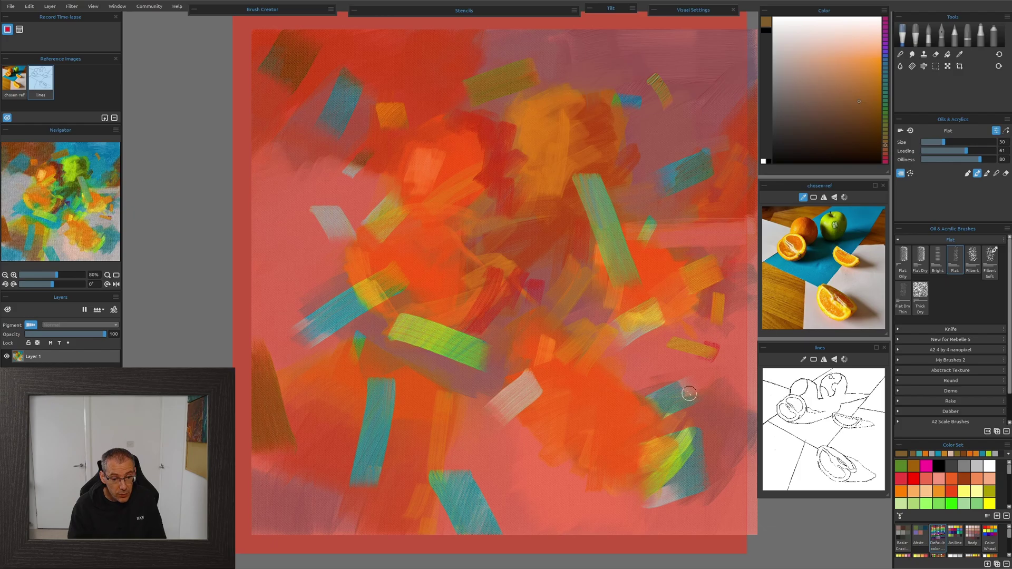
- Paint sampled dark teal through the gap at the large wedge's upper-left end and sampled reddish brown through the wide lower-right gap
key("alt")
left_click(706, 447, "alt")
mouse_move(531, 382)
left_mouse_down()
mouse_move(507, 390)
mouse_move(486, 413)
mouse_move(546, 391)
left_mouse_up()
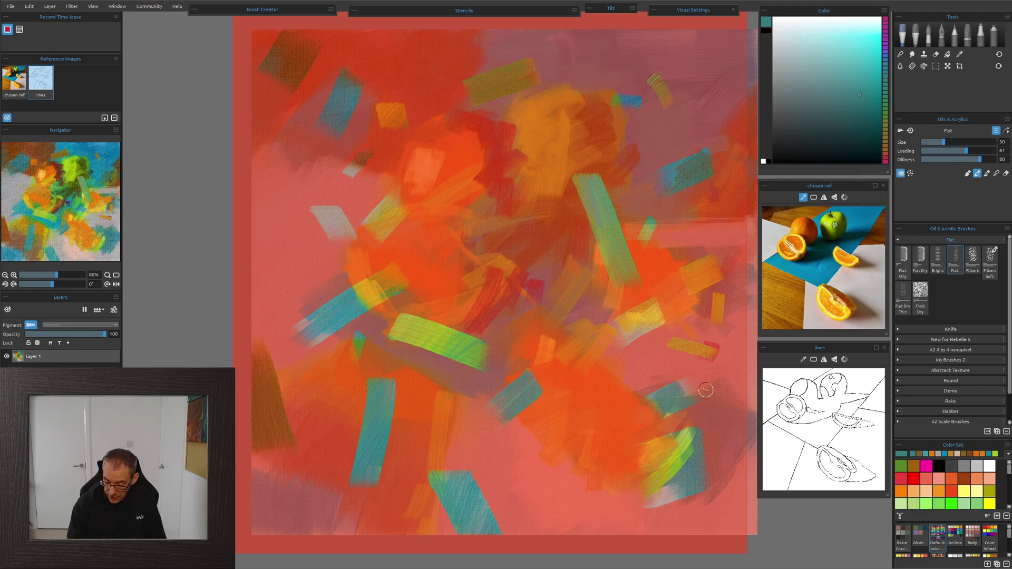
left_click(393, 61, "alt")
mouse_move(686, 434)
left_mouse_down()
mouse_move(645, 452)
mouse_move(707, 451)
mouse_move(670, 494)
mouse_move(706, 484)
left_mouse_up()
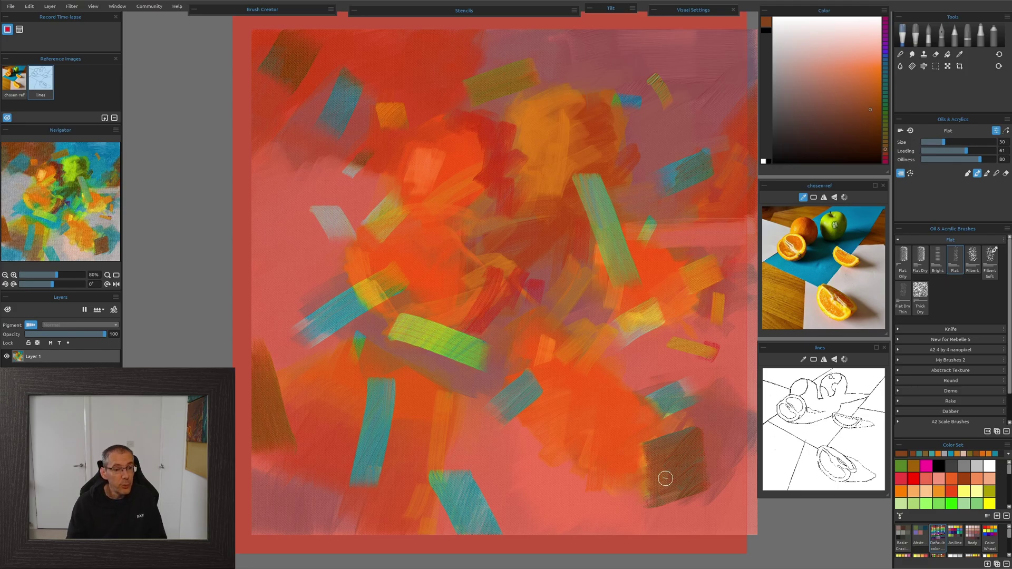
- Paint sampled blue through the gap left of the halved orange and sampled green-teal through the small gap above it
left_click(674, 141, "alt")
left_click_drag(314, 206, 354, 239)
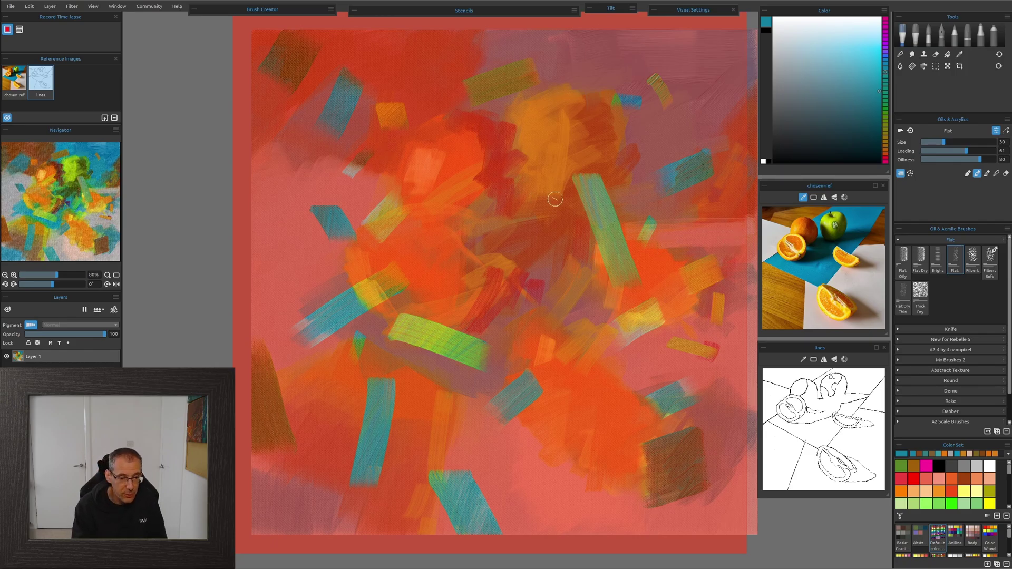
key("i")
left_click(554, 273)
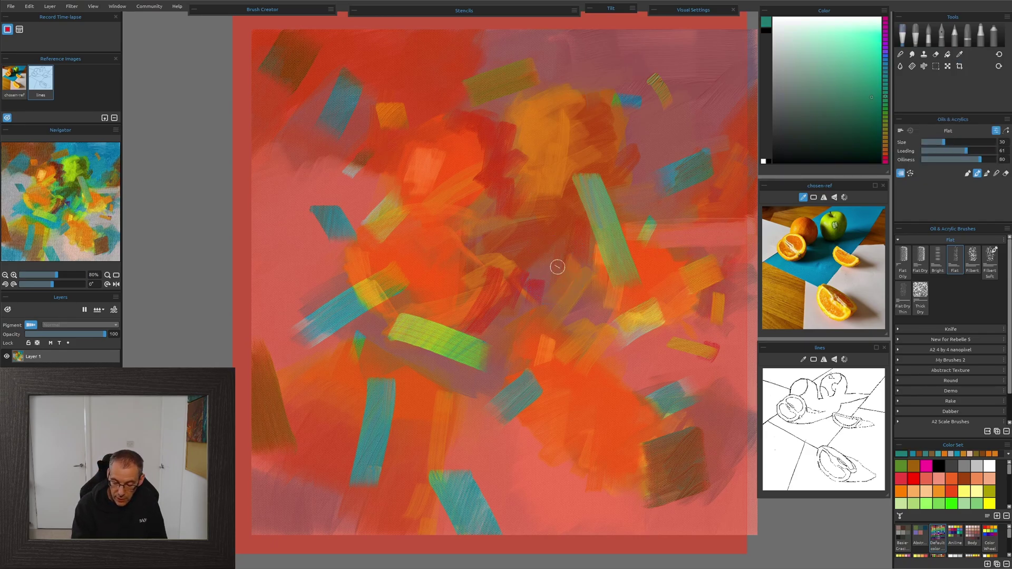
- Paint sampled olive through the gap right of the large wedge and sampled light grey through the gap below the right wedge
left_click(733, 171, "alt")
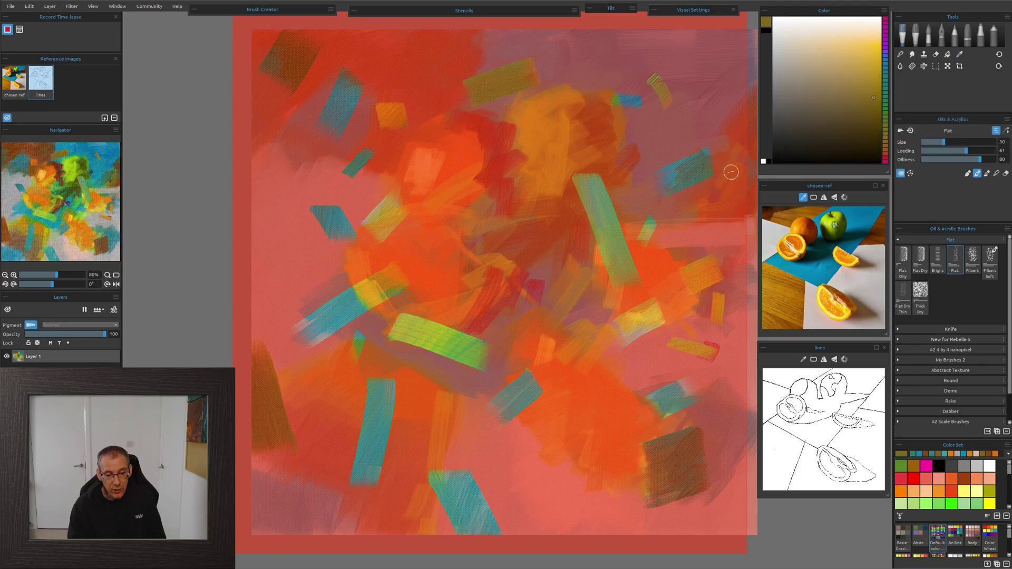
mouse_move(691, 391)
left_mouse_down()
mouse_move(651, 389)
mouse_move(683, 395)
mouse_move(653, 418)
left_mouse_up()
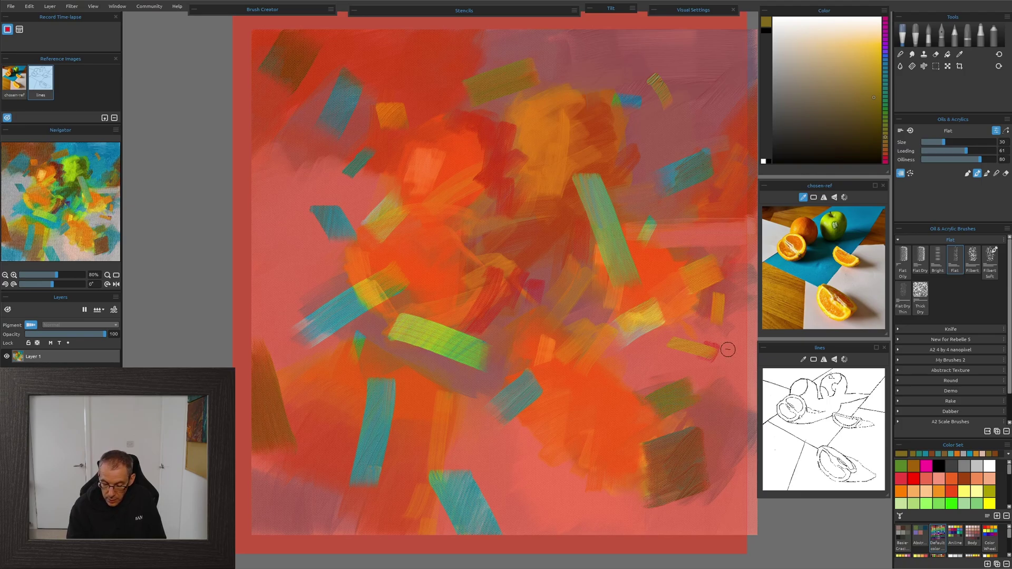
left_click(490, 449, "alt")
left_click_drag(636, 314, 614, 329)
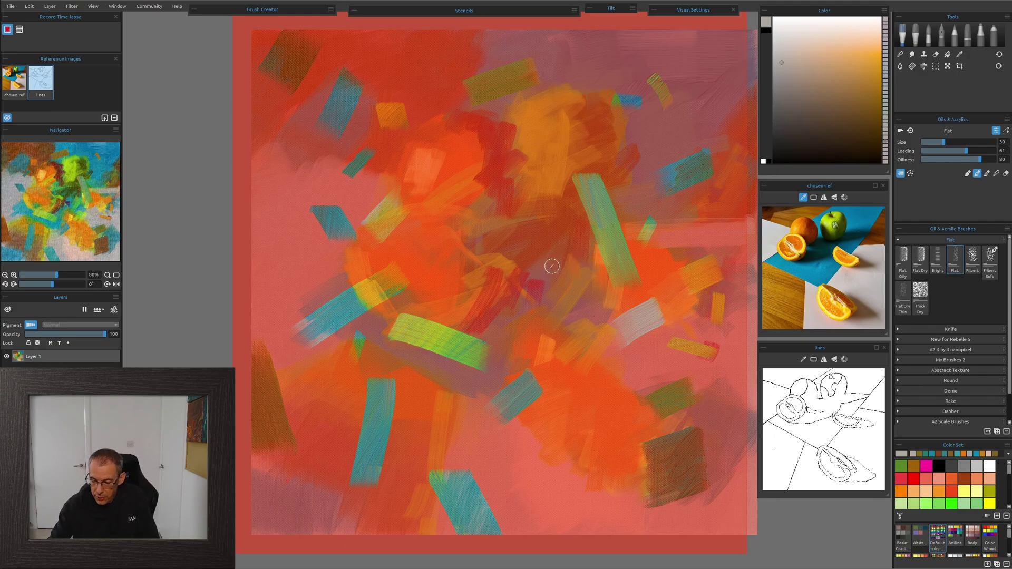
- Remove the brush-mark stencil from the canvas
scroll(552, 266, "down", 1)
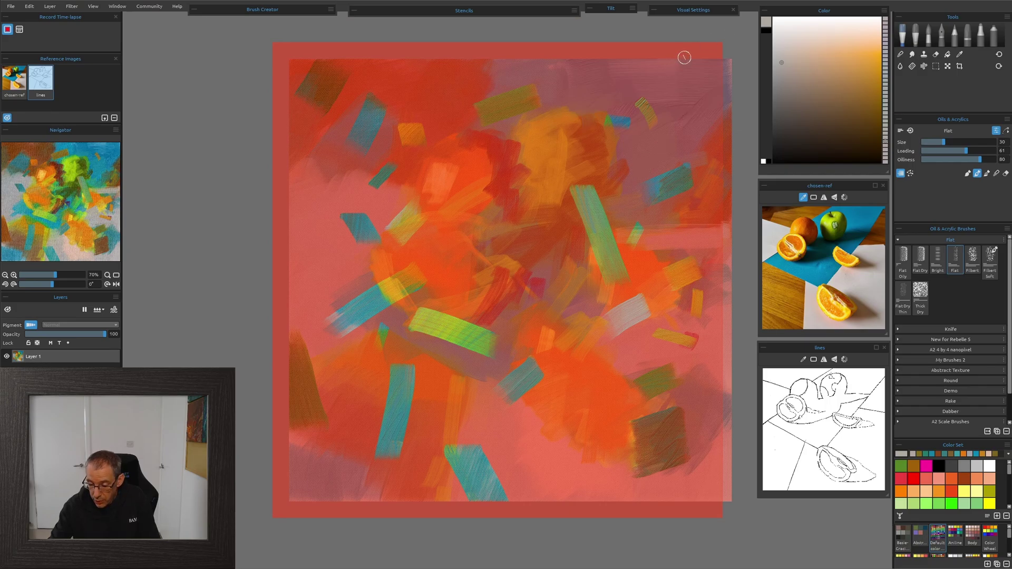
mouse_move(685, 55)
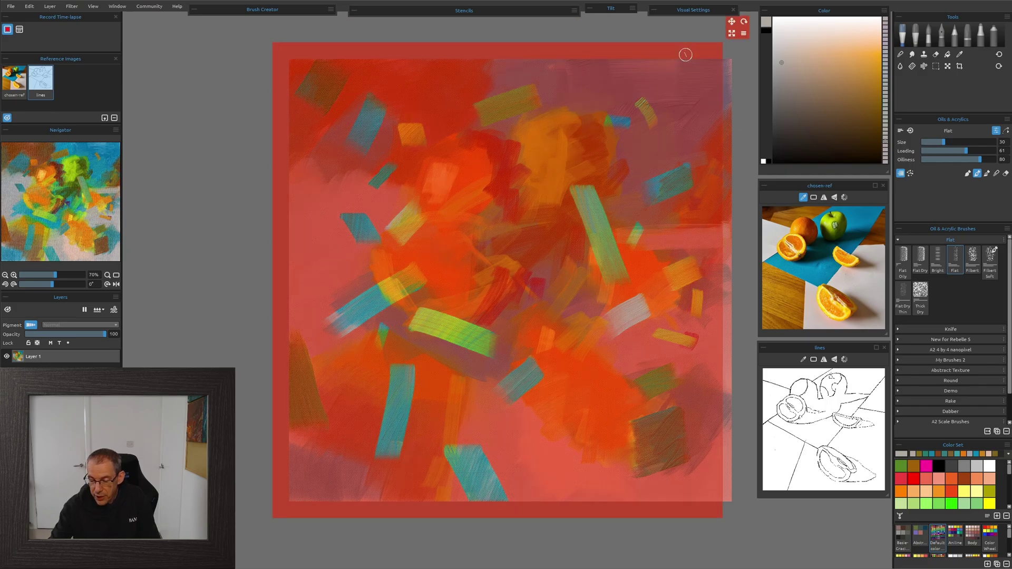
left_click(744, 34)
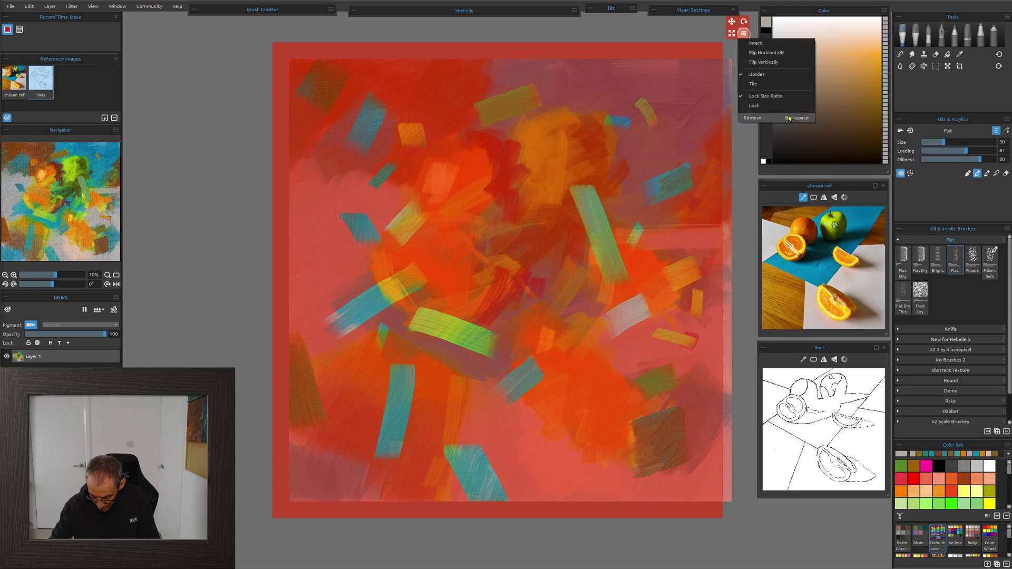
left_click(635, 80)
key("BackSpace")
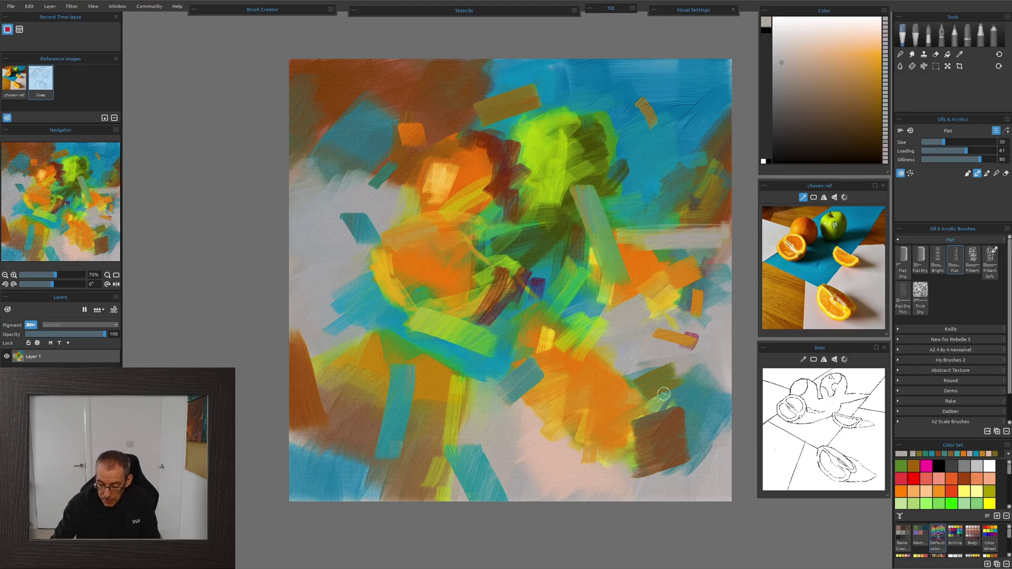
- Apply the Lines stencil from the Rebelle Demo set and turn on its border
left_click(355, 12)
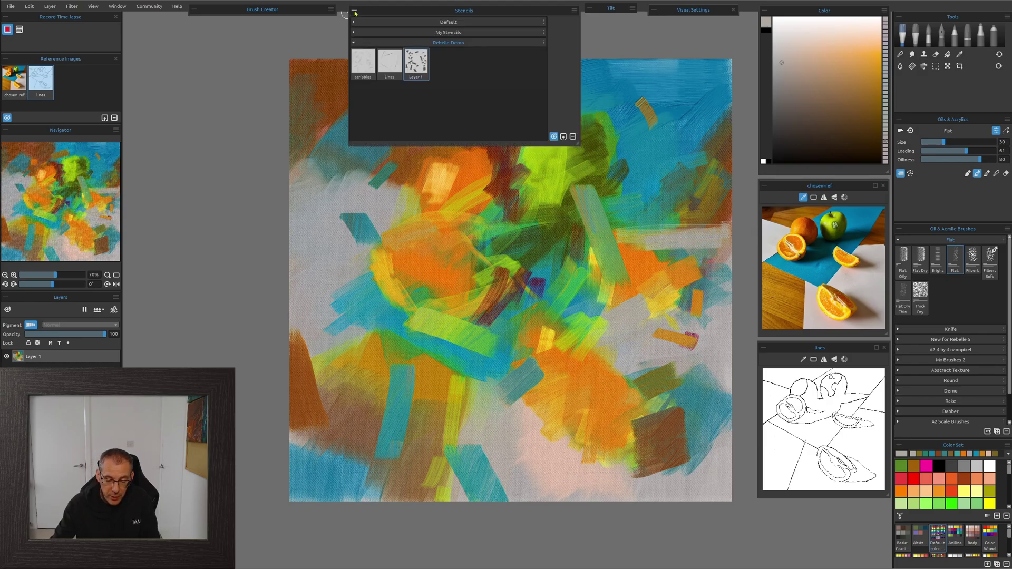
left_click(394, 66)
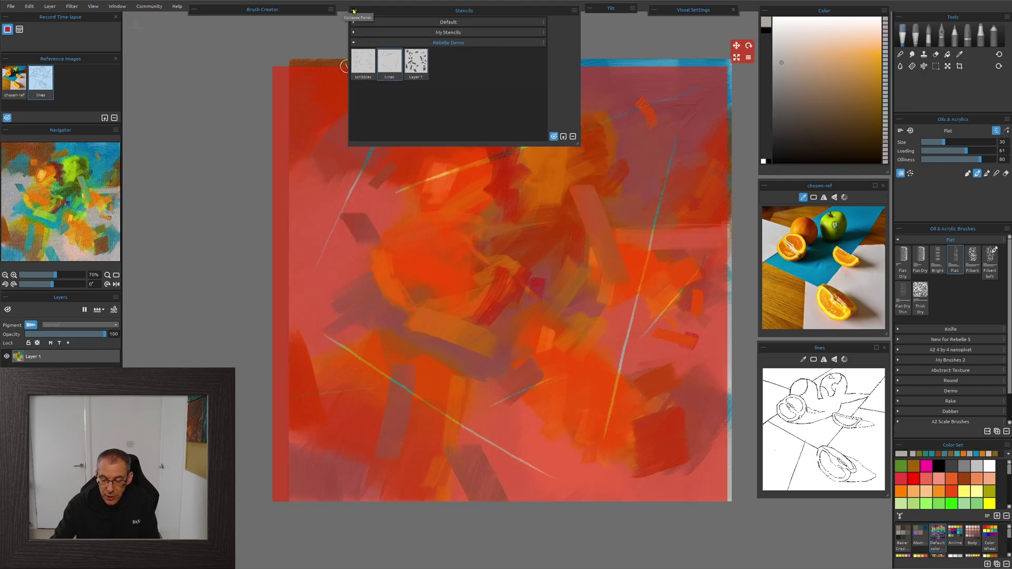
left_click(354, 11)
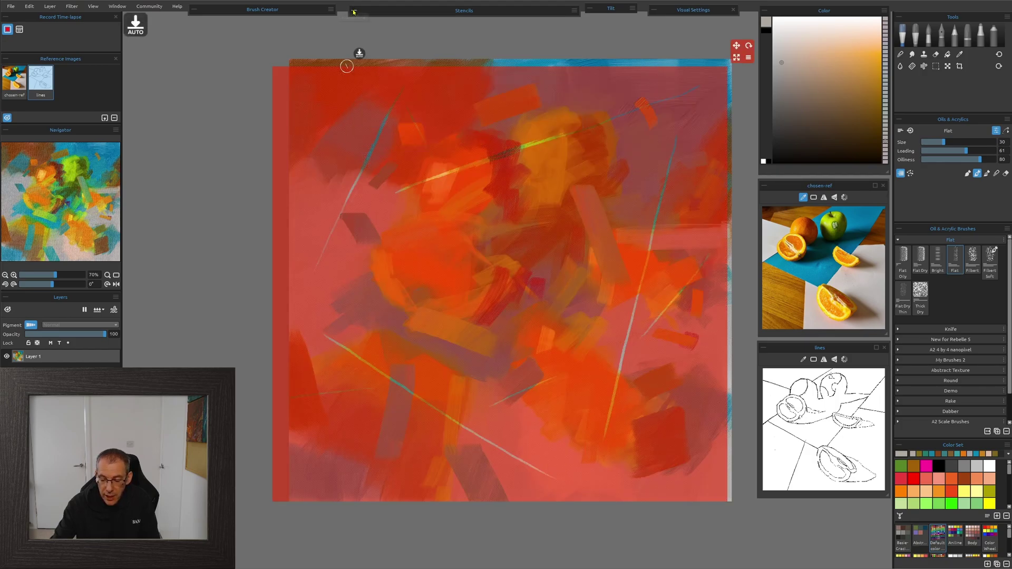
left_click(749, 56)
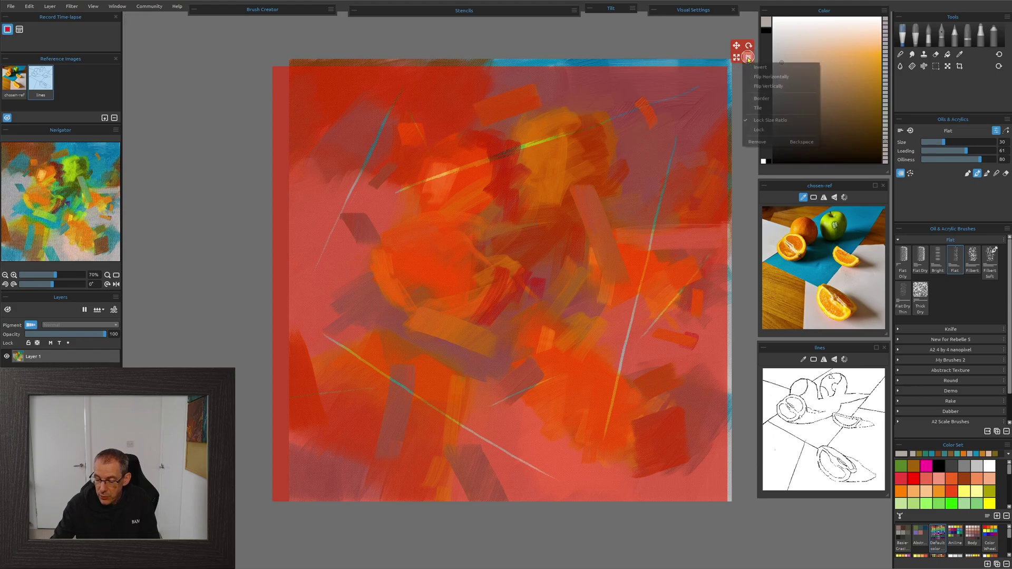
left_click(762, 99)
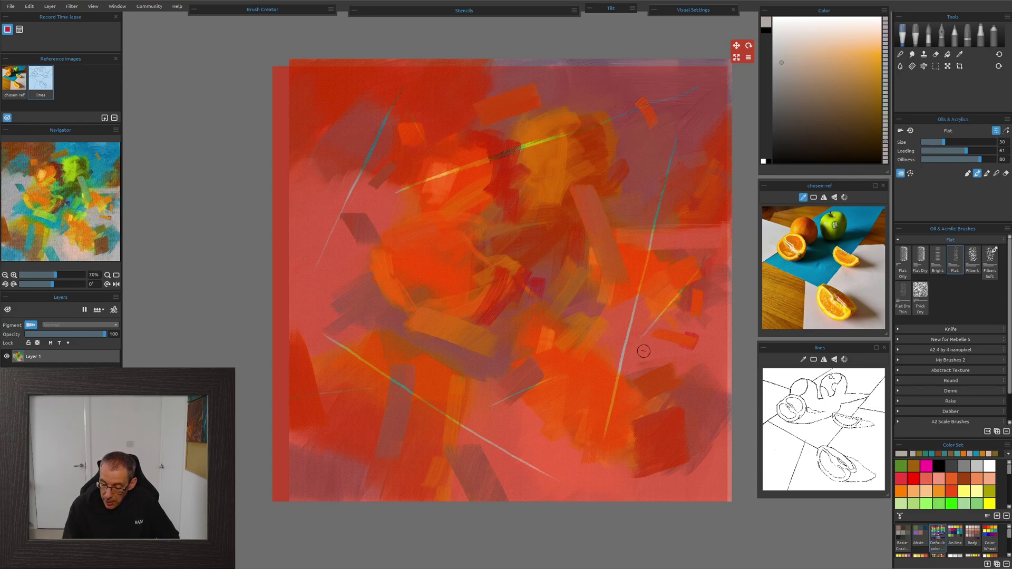
- Paint sampled dark green through the long line right of the apple and sampled brown through the short line below the right wedge
key("i")
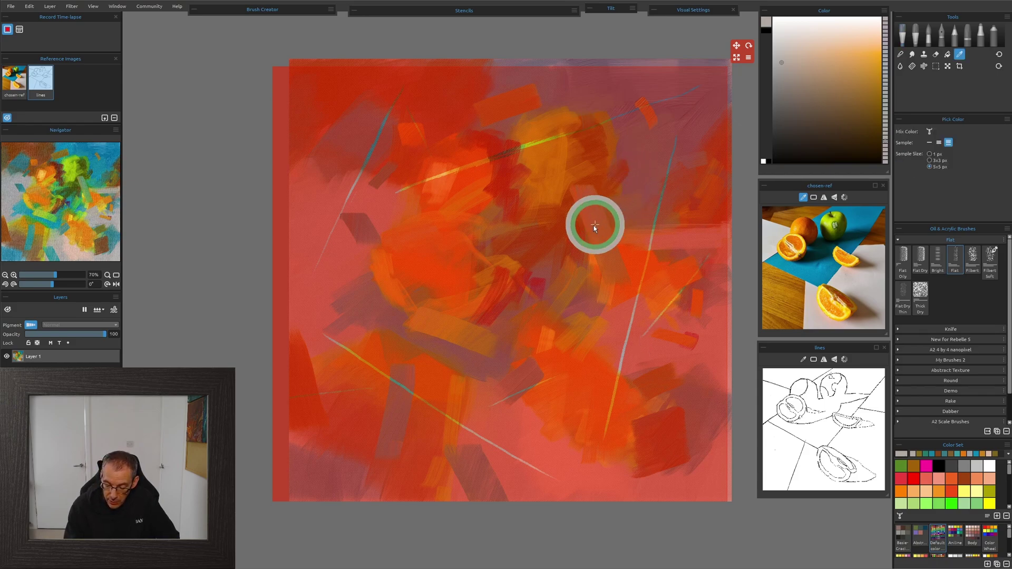
left_click(571, 237)
left_click_drag(674, 140, 605, 437)
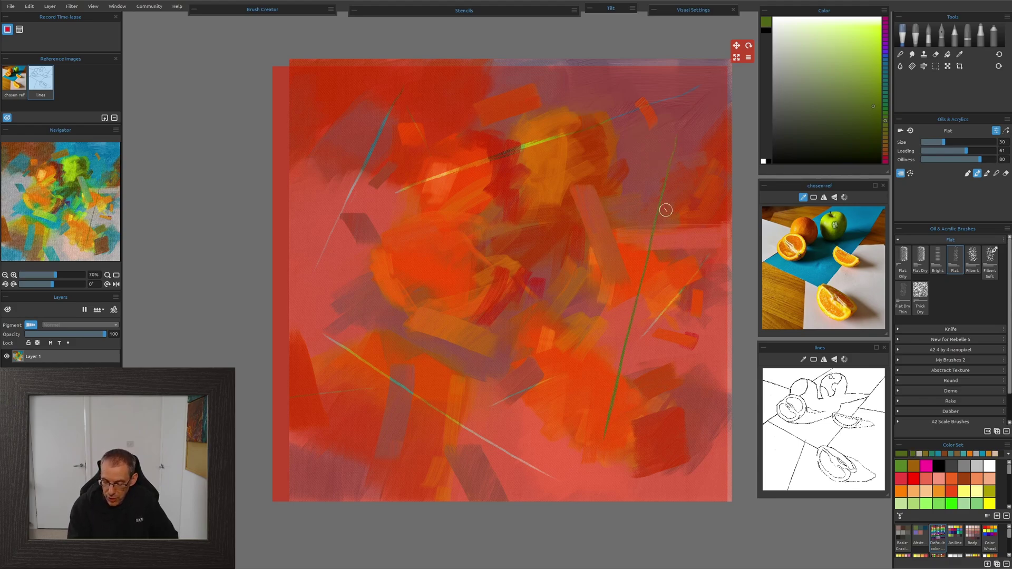
left_click(318, 122, "alt")
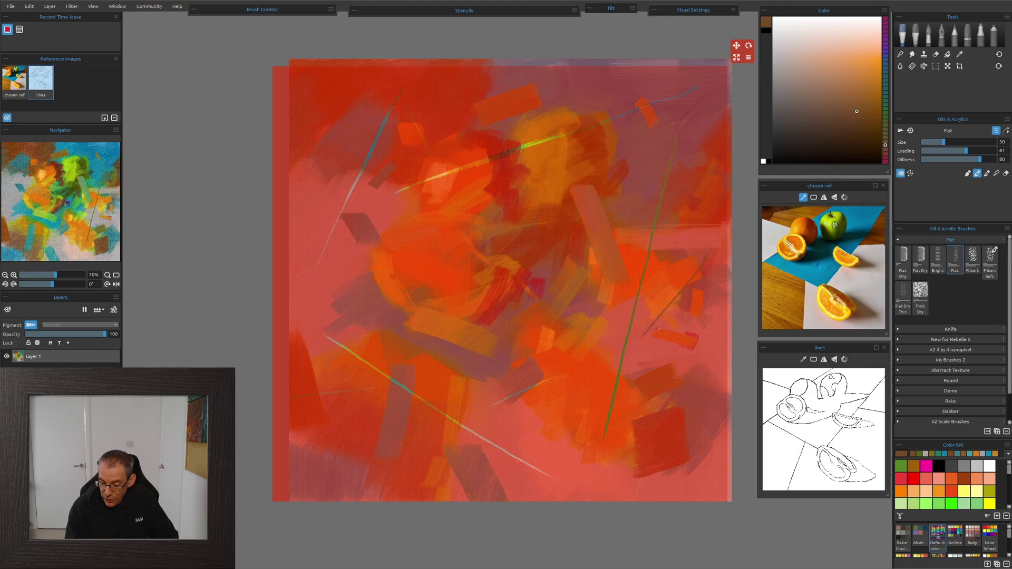
- Paint sampled pale grey and pink through the short line at the large wedge, and sampled reddish brown through the line crossing the apple
left_click(712, 463, "alt")
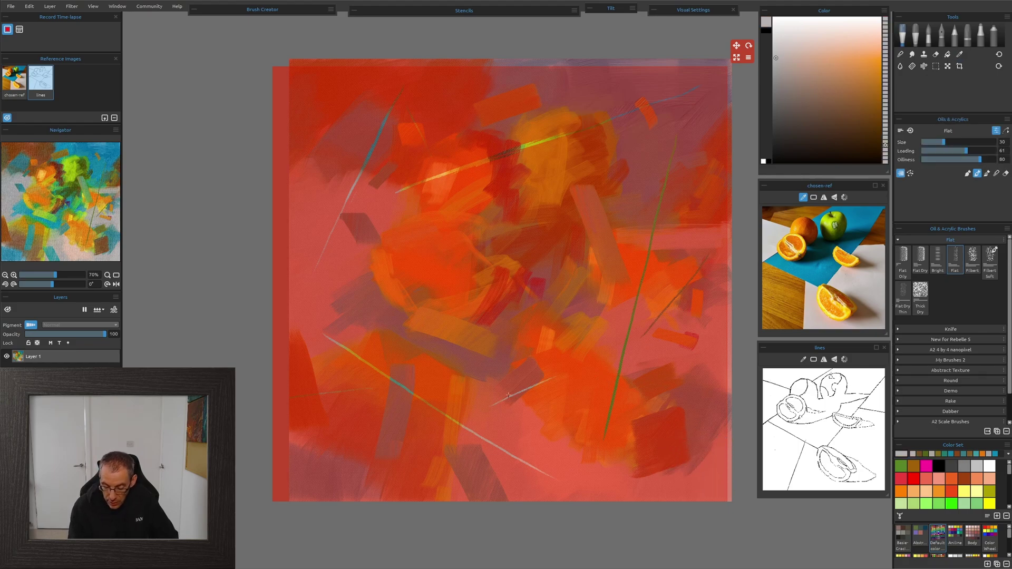
left_click(552, 456, "alt")
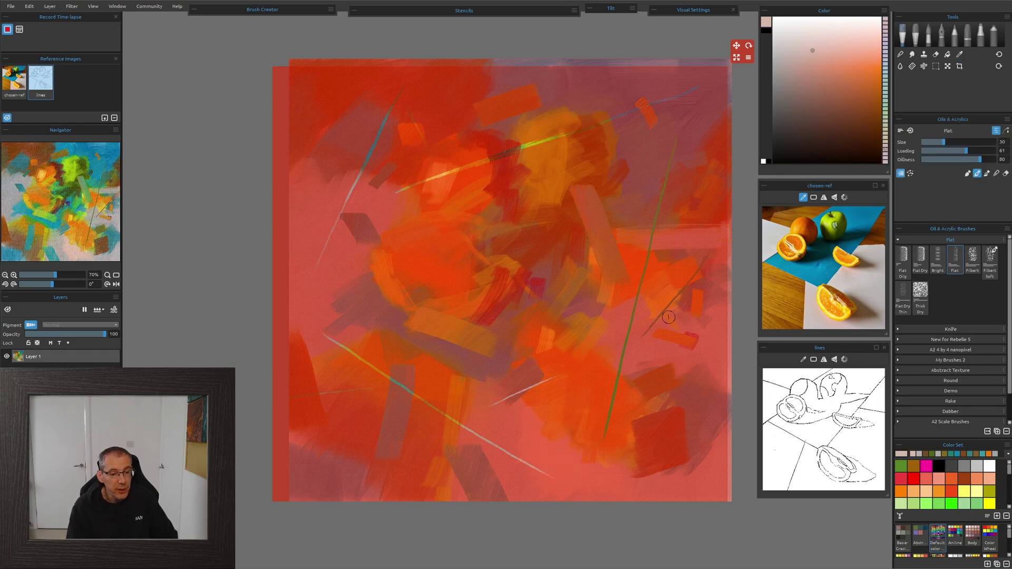
left_click(499, 186, "alt")
left_click_drag(419, 183, 590, 125)
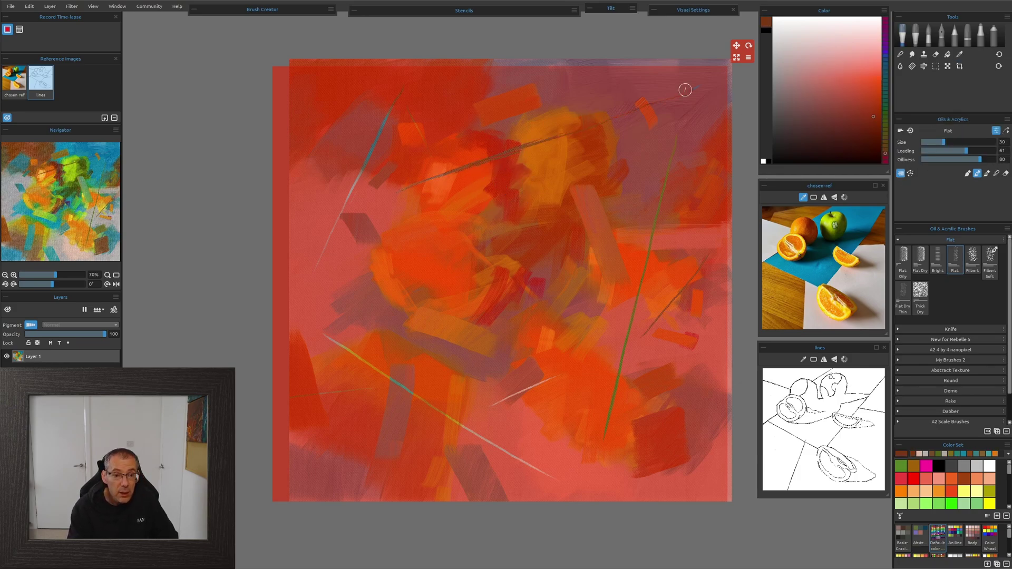
- Paint sampled orange through the upper-left stencil line and sampled teal along the long diagonal line in the lower left
left_click(456, 199, "alt")
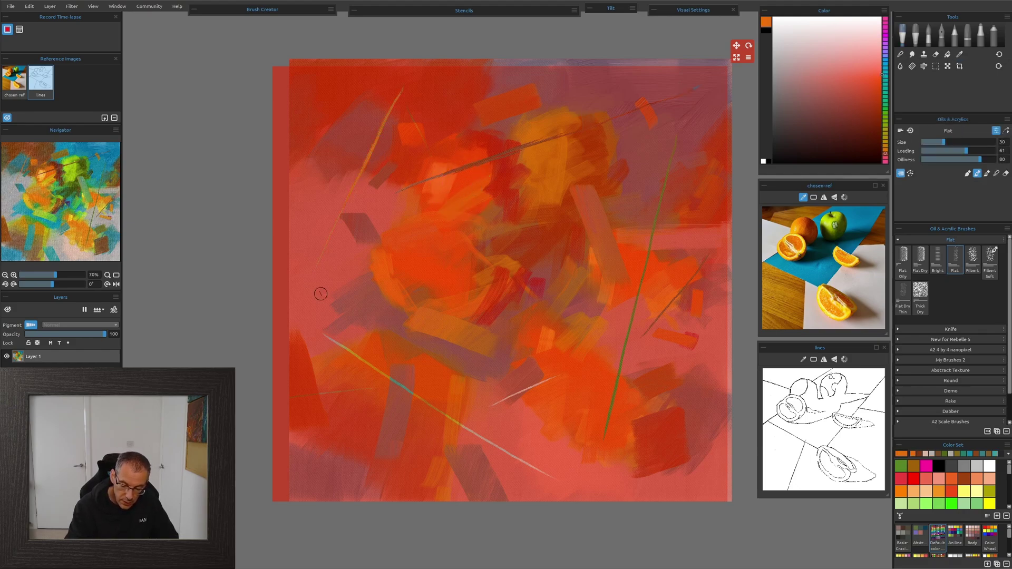
left_click(374, 312, "alt")
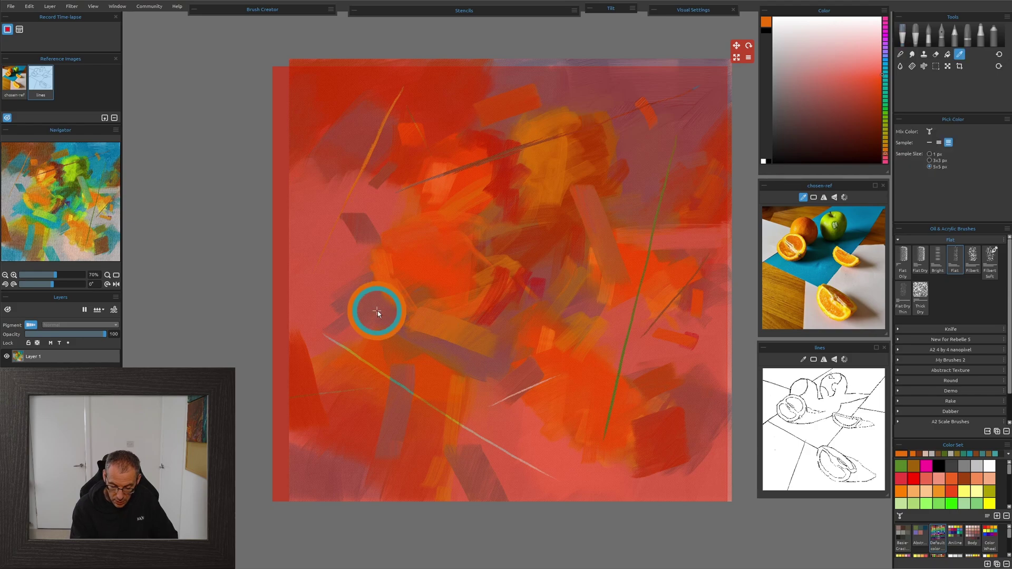
left_click_drag(338, 341, 382, 381)
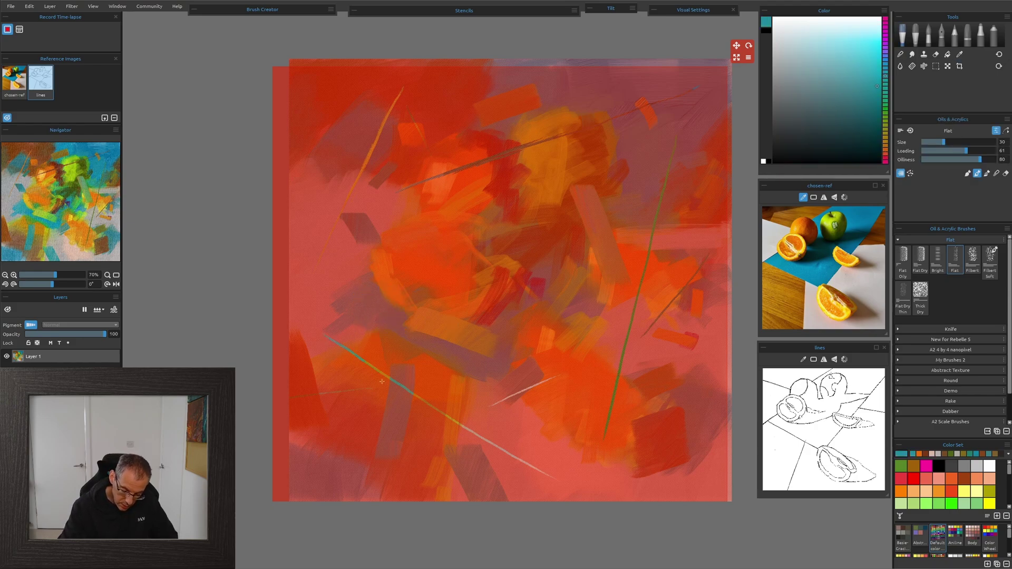
left_click_drag(445, 427, 540, 479)
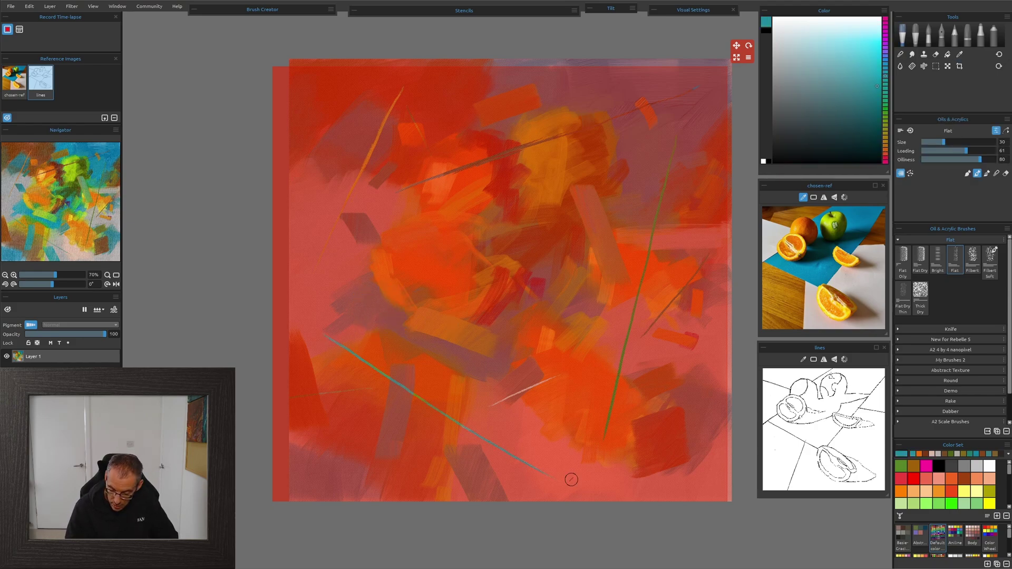
left_click(475, 361, "alt")
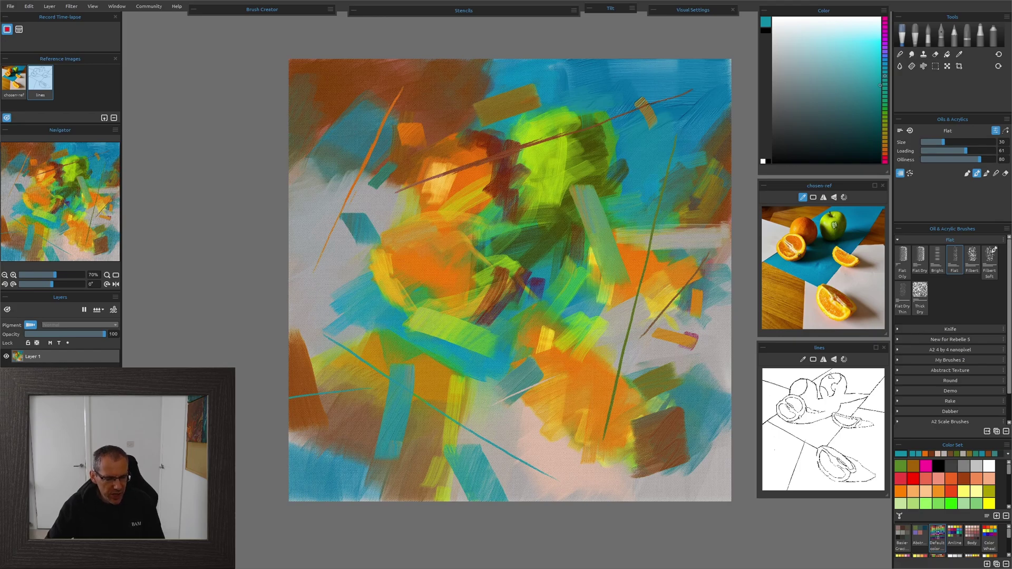
- Import the lines drawing as a new layer at 1600 x 1600 px and lock that layer's transparency
left_click_drag(453, 132, 481, 268)
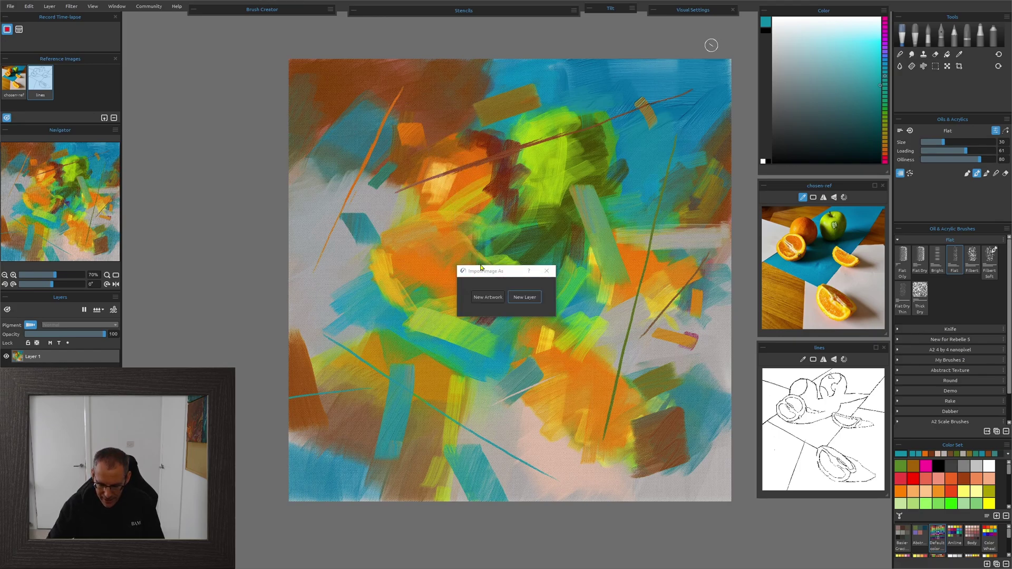
left_click(534, 298)
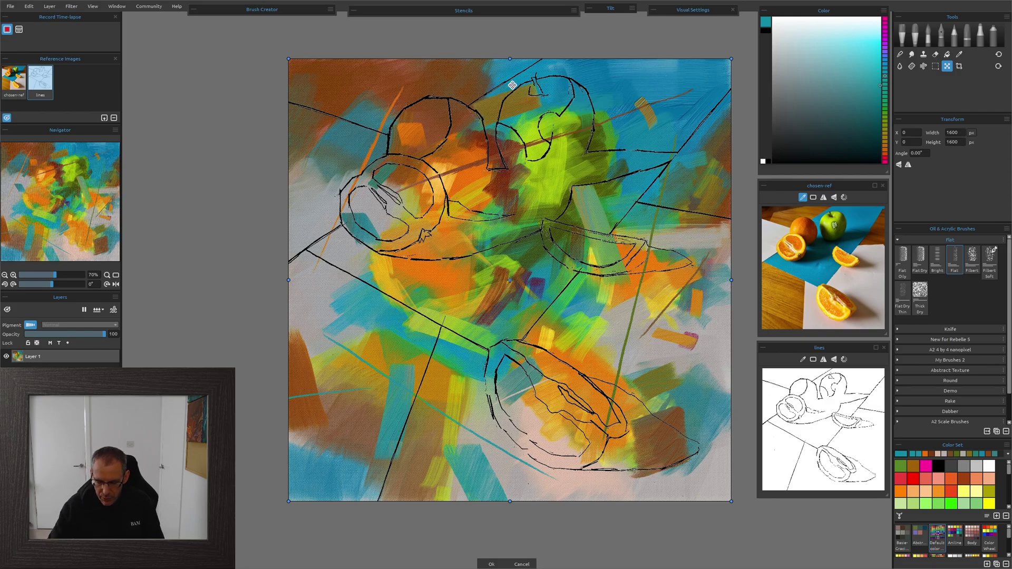
left_click(491, 564)
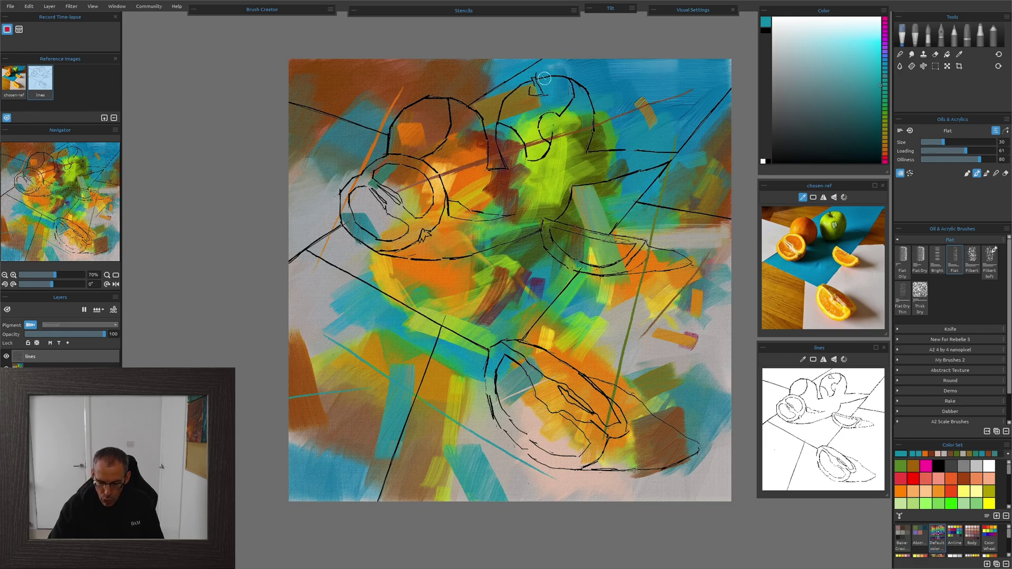
left_click(36, 343)
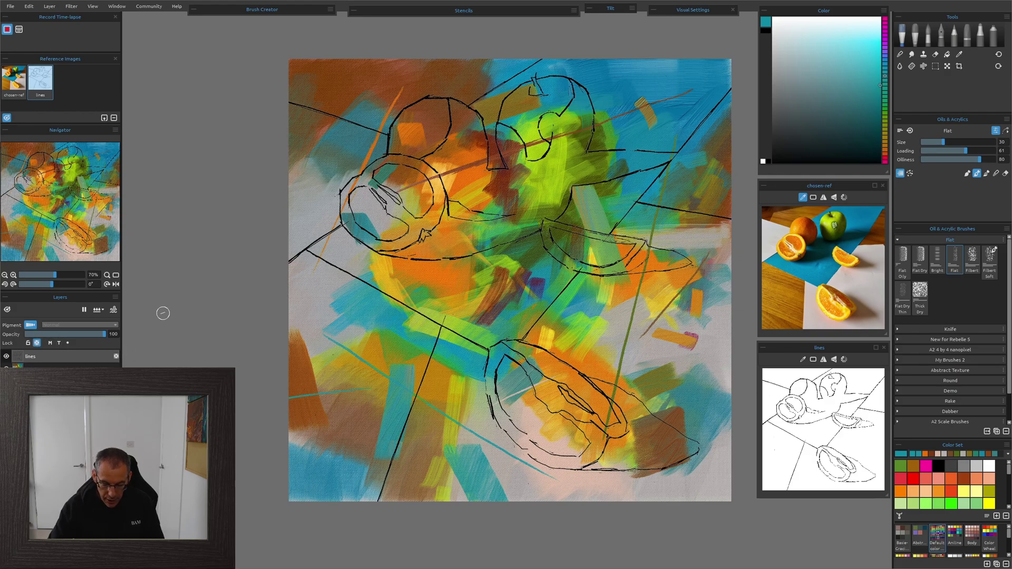
- Recolour the straight lines left of the halved orange, in the upper-left corner and in the upper-right corner with sampled orange
left_click(435, 273, "alt")
left_click_drag(431, 273, 470, 281)
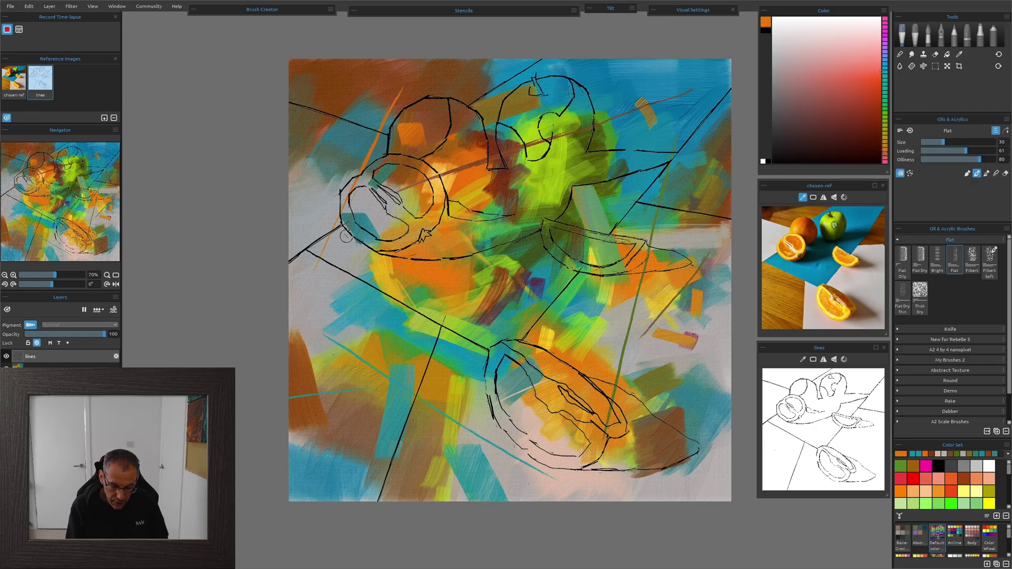
left_click_drag(344, 224, 288, 264)
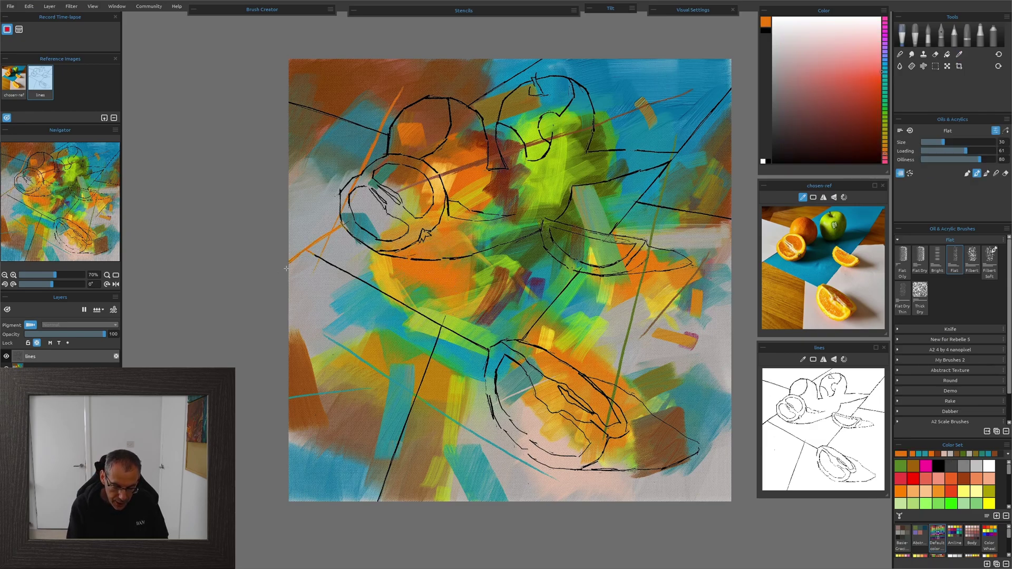
left_click_drag(289, 101, 395, 135)
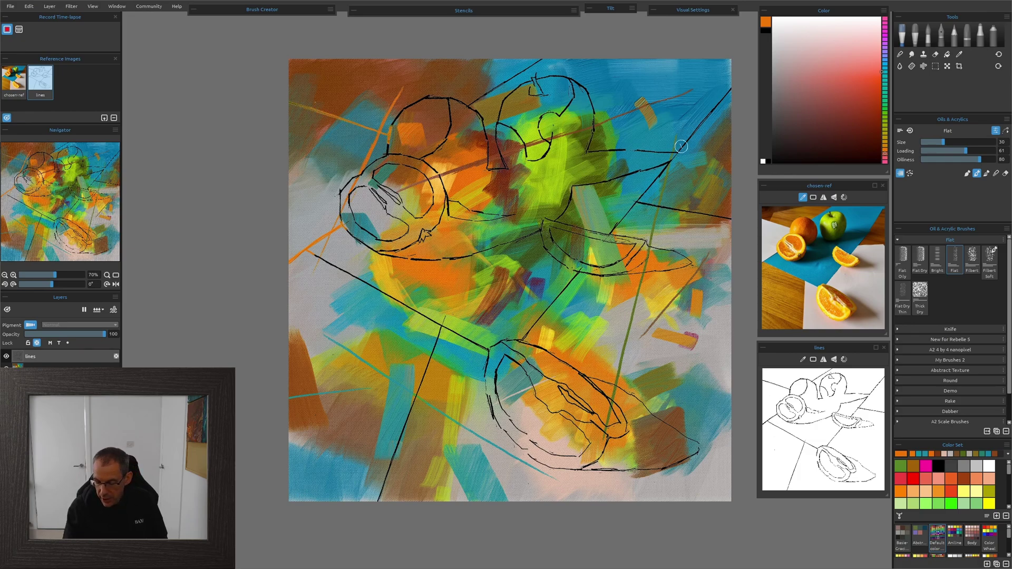
left_click_drag(725, 93, 678, 156)
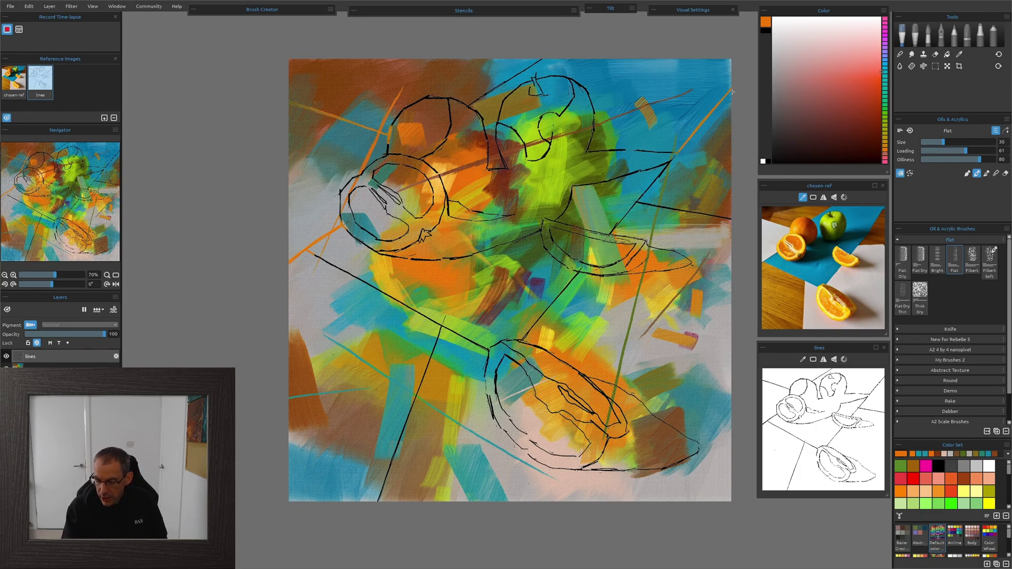
- Recolour the large wedge's left outline with sampled blue, and the long lines left of that wedge with sampled orange and teal
left_click(630, 90, "alt")
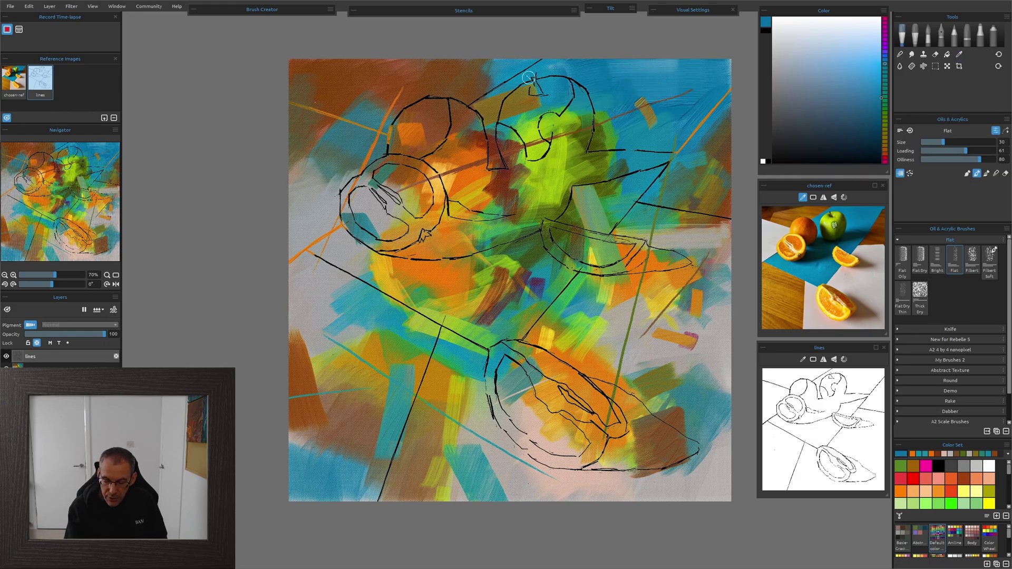
left_click_drag(498, 365, 497, 407)
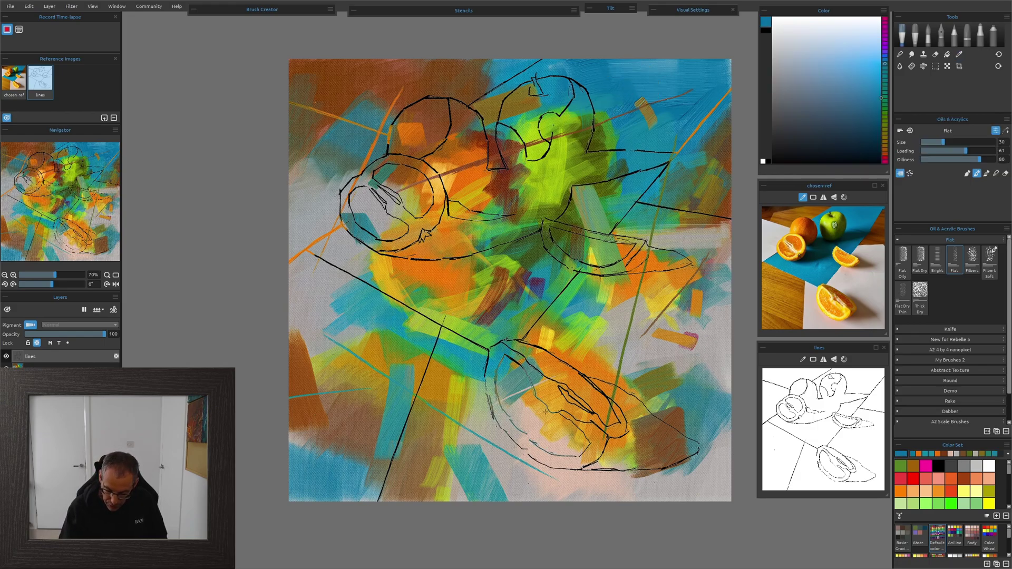
left_click(571, 361, "alt")
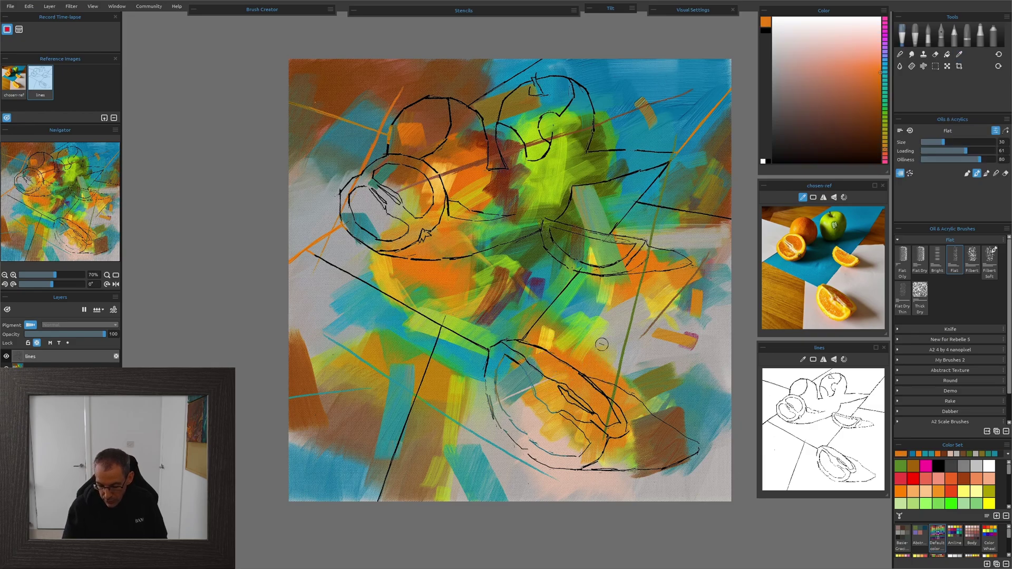
left_click(334, 255)
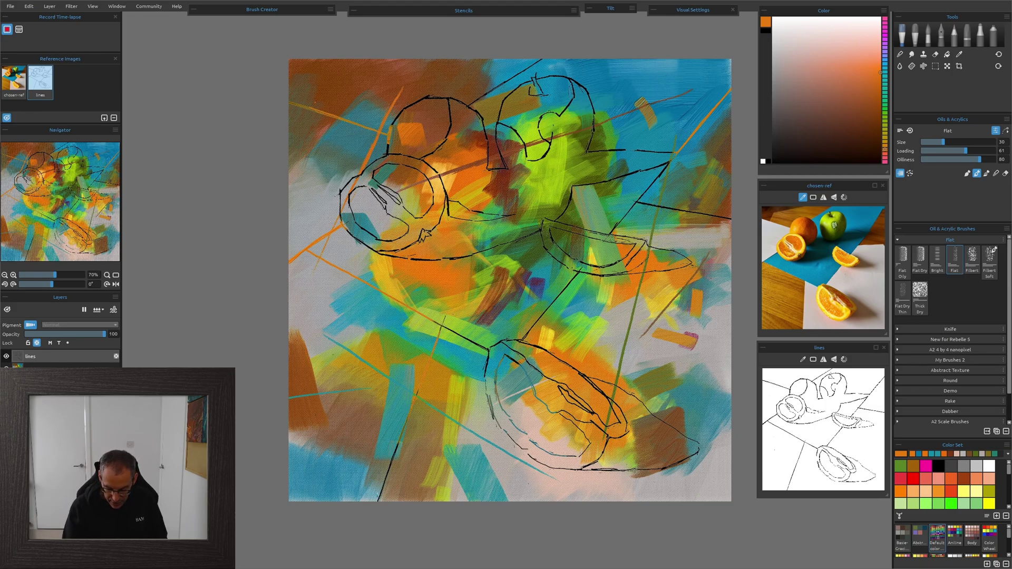
left_click(475, 361, "alt")
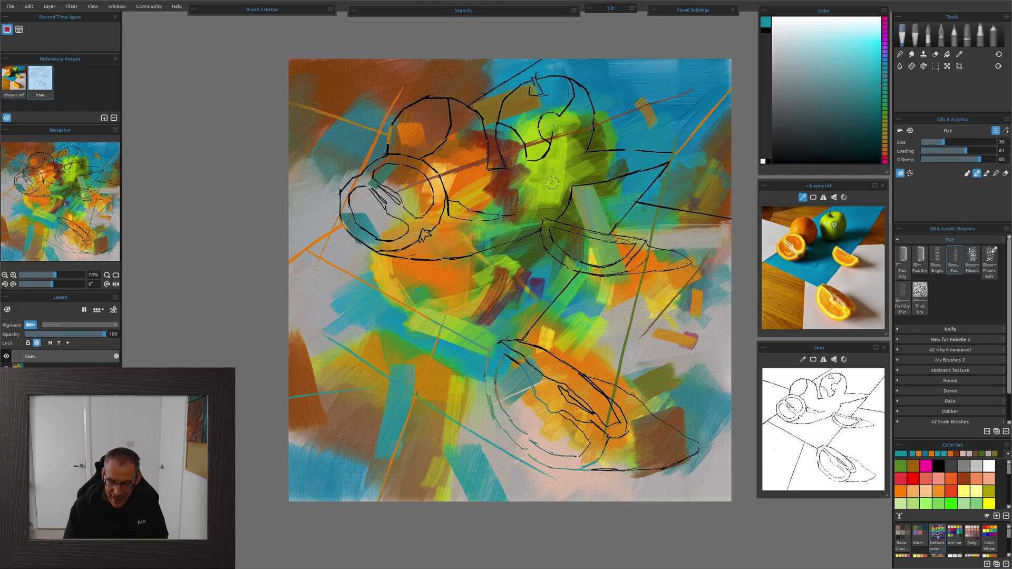
- Recolour the black outlines of the whole and halved oranges with teal and sampled lime-green strokes
left_click_drag(449, 99, 445, 137)
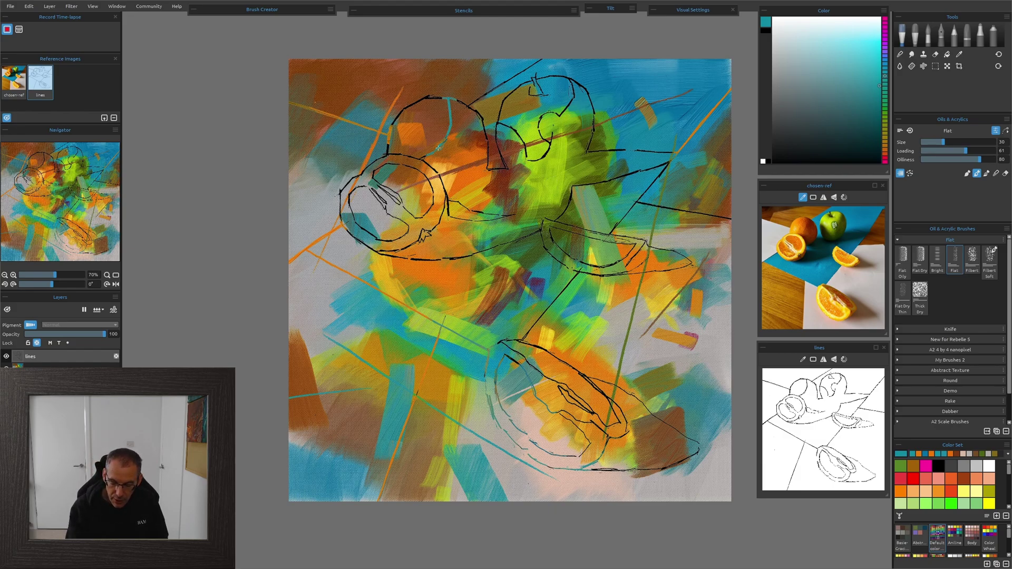
left_click(562, 155, "alt")
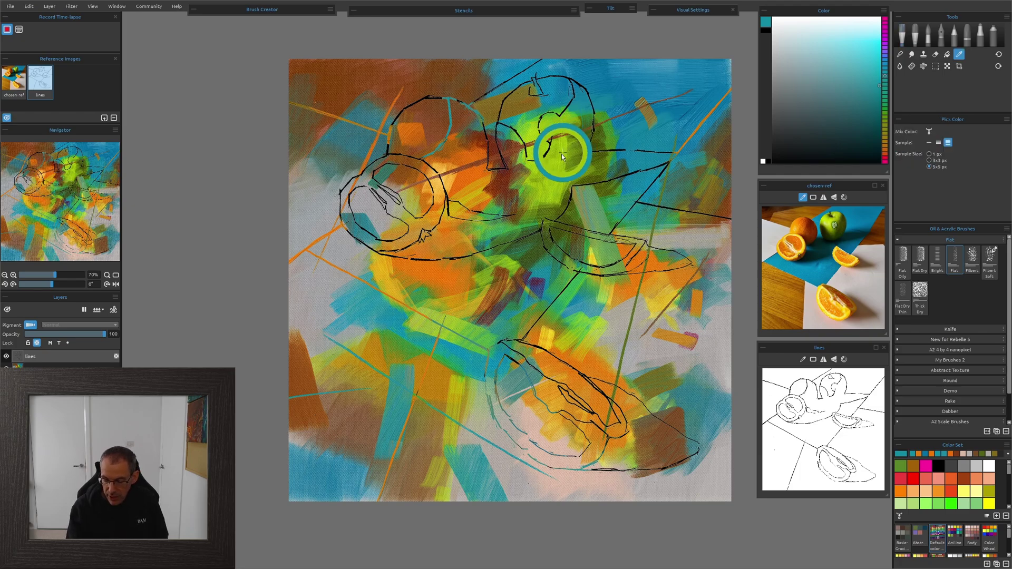
left_click_drag(431, 97, 391, 125)
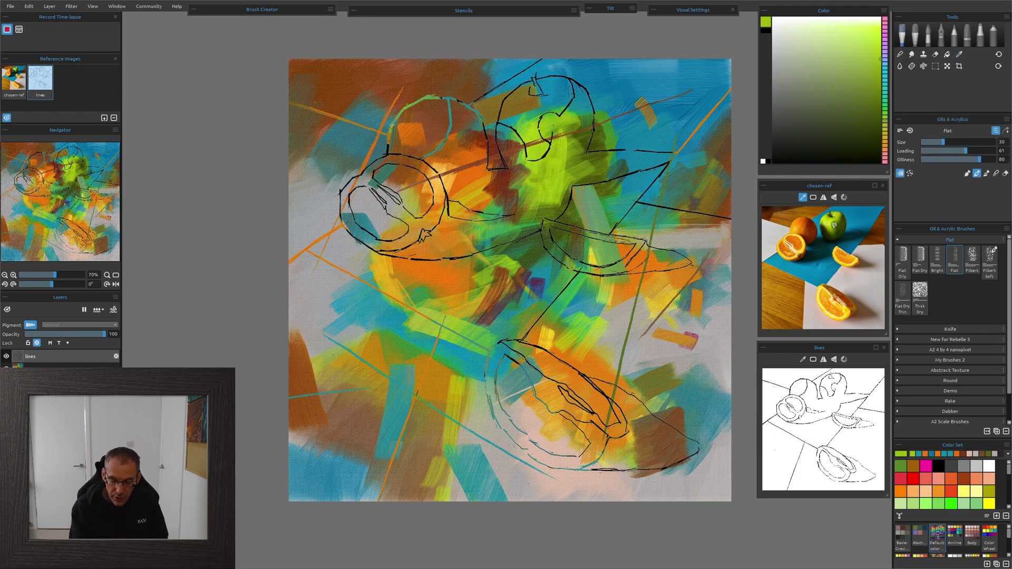
mouse_move(365, 170)
left_mouse_down()
mouse_move(340, 206)
mouse_move(348, 237)
mouse_move(411, 257)
left_mouse_up()
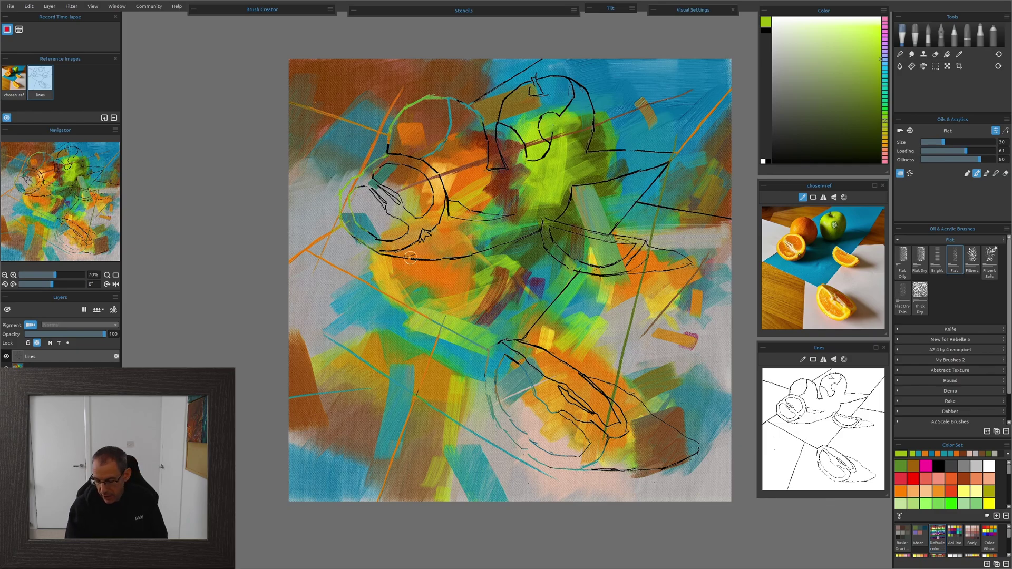
- Recolour the remaining sketch lines with orange, dark green and pale pink sampled from the painting, including the lower orange wedge's outline
left_click(595, 367, "alt")
left_click(595, 367, "alt")
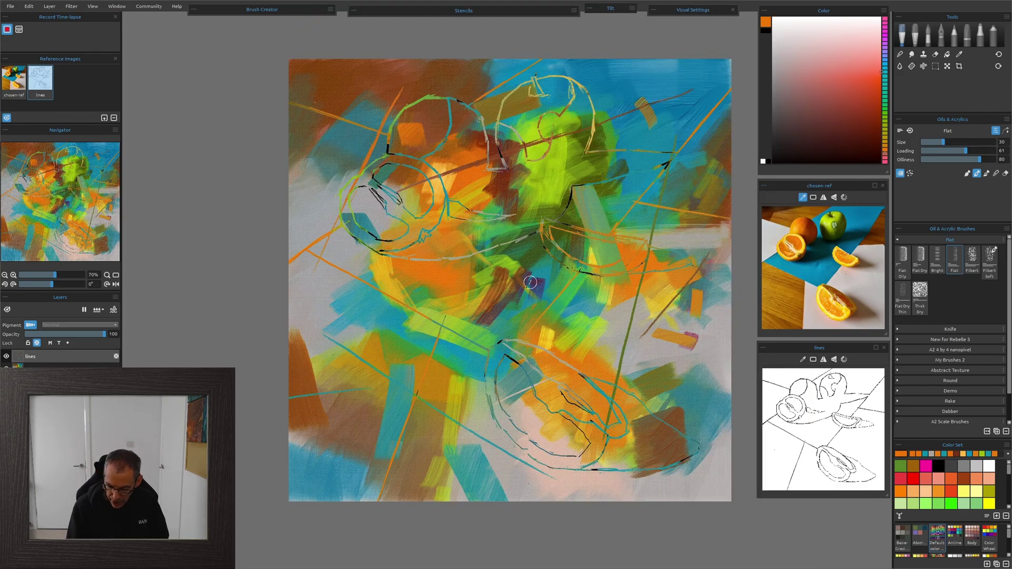
left_click(532, 255, "alt")
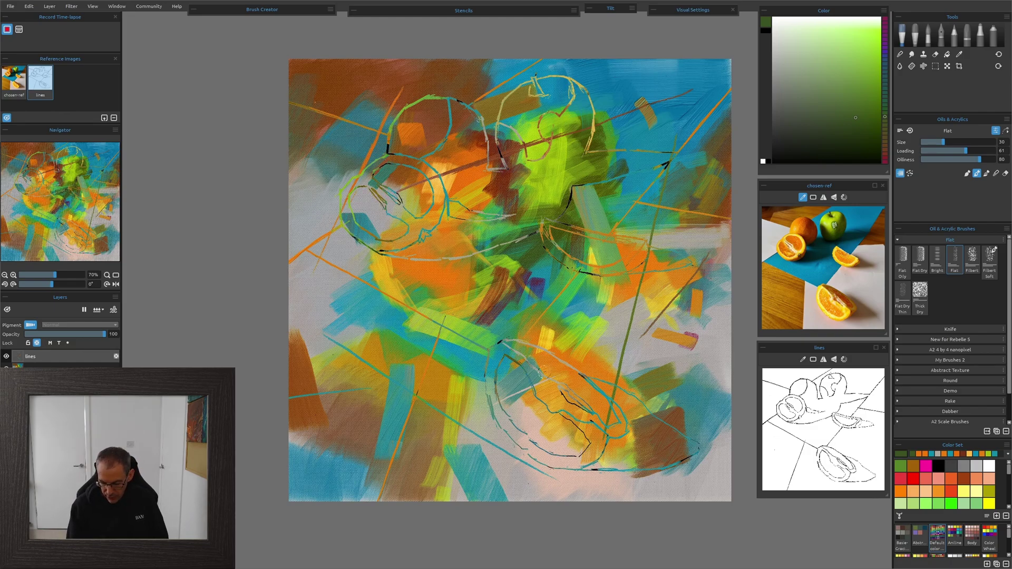
left_click(548, 441, "alt")
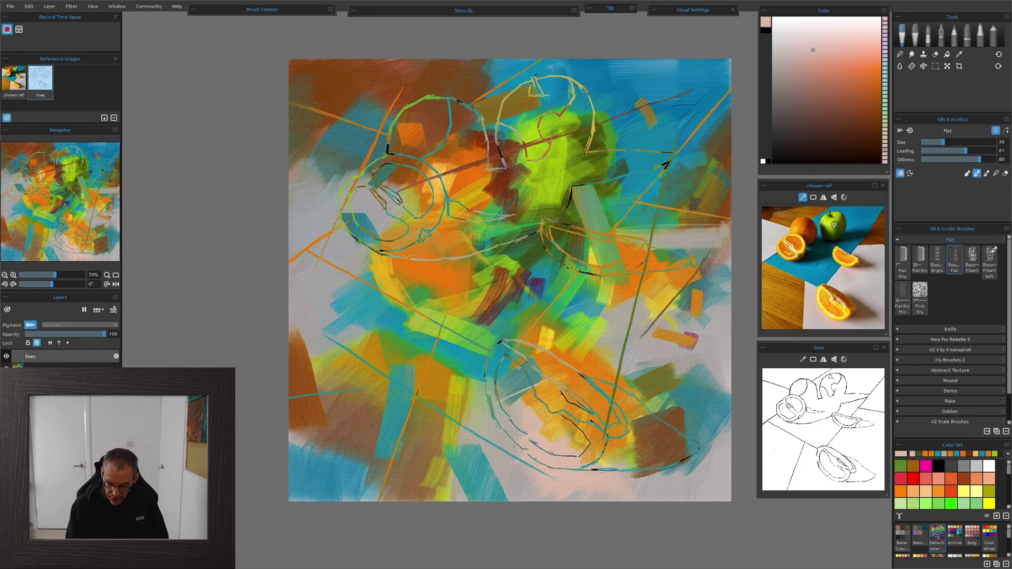
left_click_drag(497, 364, 496, 393)
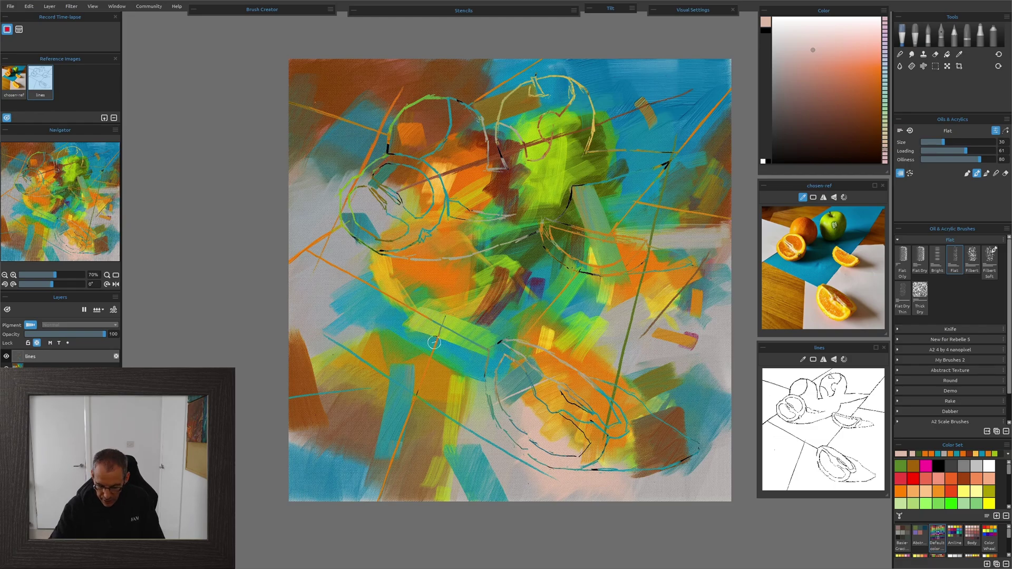
- Unlock the lines layer's transparency and fill the whole orange and the halved orange with sampled orange paint
left_click(37, 343)
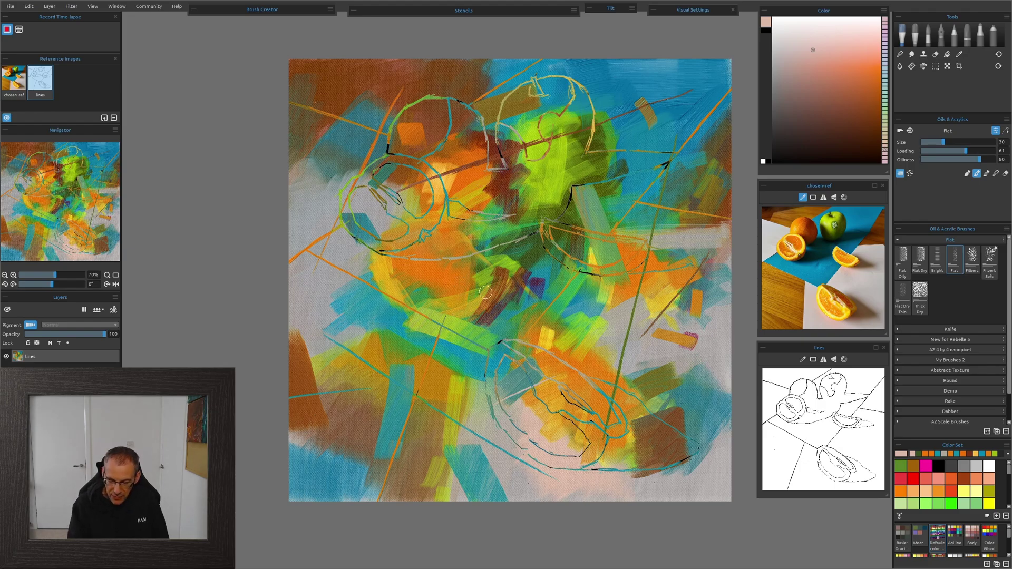
left_click(475, 173, "alt")
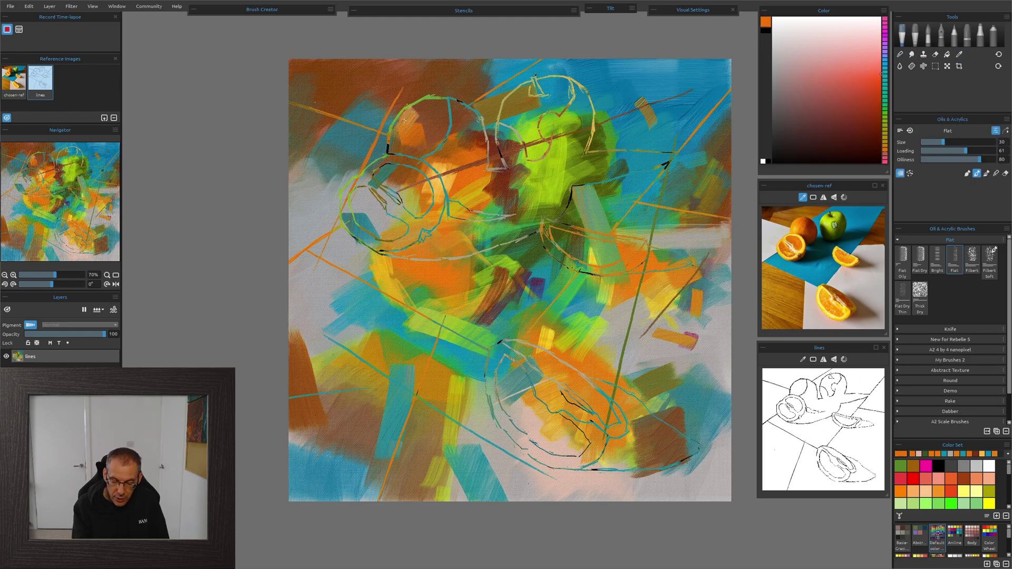
mouse_move(395, 144)
left_mouse_down()
mouse_move(422, 122)
mouse_move(408, 131)
mouse_move(419, 131)
mouse_move(410, 113)
mouse_move(499, 66)
mouse_move(454, 104)
mouse_move(448, 83)
mouse_move(426, 107)
mouse_move(461, 157)
mouse_move(436, 127)
mouse_move(443, 123)
mouse_move(413, 154)
mouse_move(439, 132)
left_mouse_up()
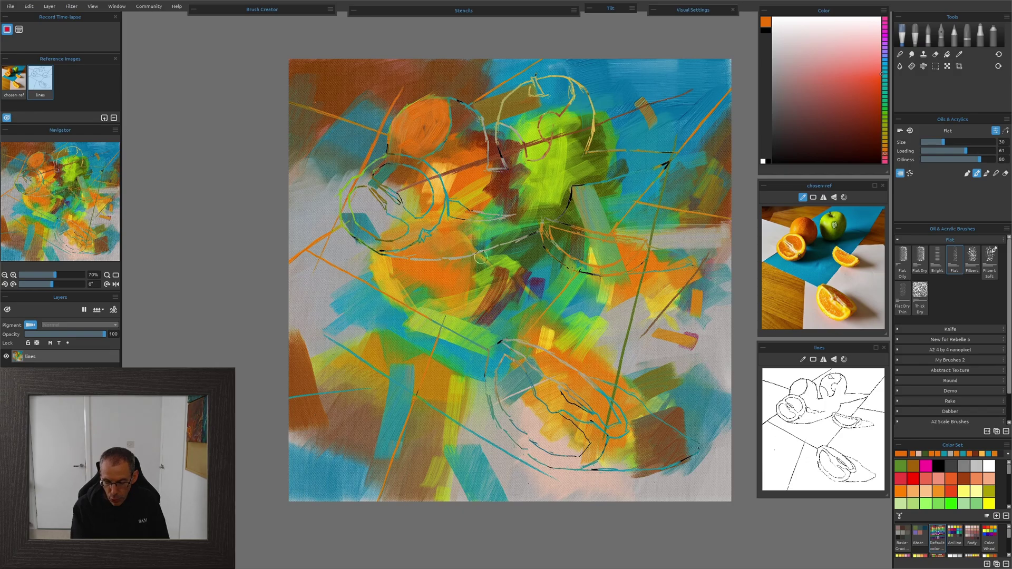
mouse_move(380, 175)
left_mouse_down()
mouse_move(421, 160)
mouse_move(392, 199)
left_mouse_up()
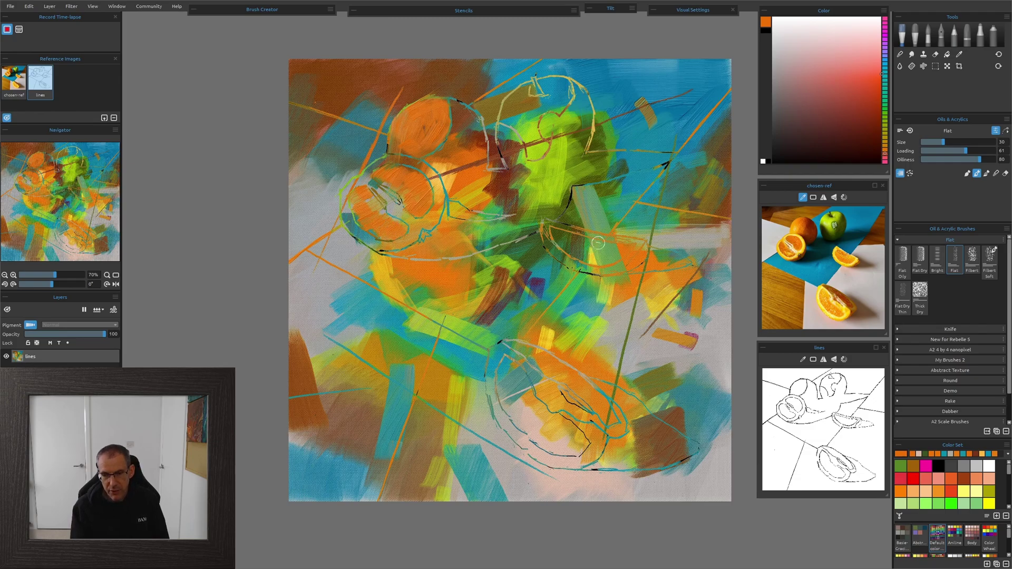
- Paint the upper apple with sampled lime green and add a green stroke along the whole orange's shaded side
left_click(550, 157, "alt")
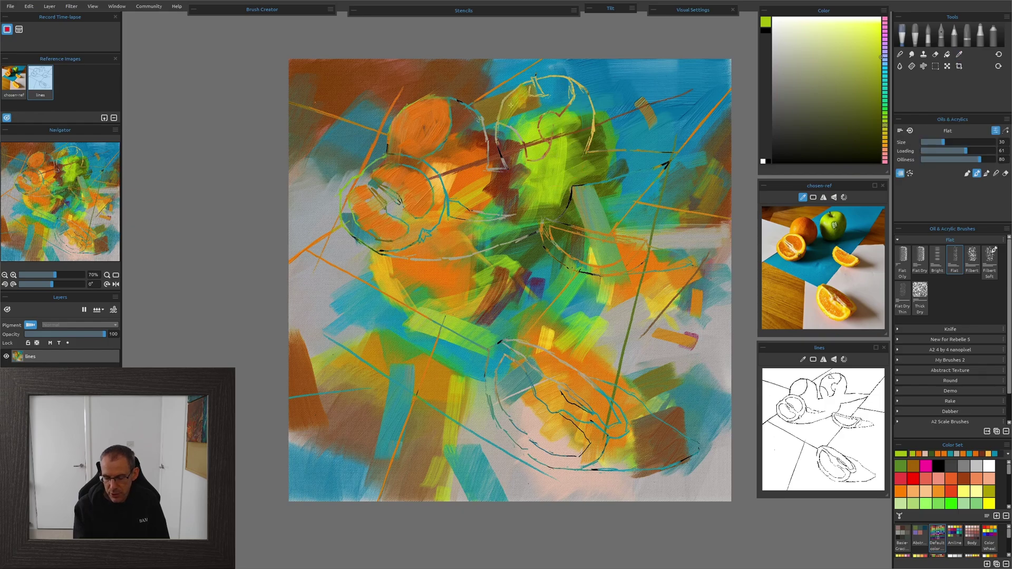
mouse_move(543, 101)
left_mouse_down()
mouse_move(541, 93)
mouse_move(509, 102)
mouse_move(522, 105)
mouse_move(517, 122)
left_mouse_up()
left_click_drag(449, 104, 448, 143)
mouse_move(522, 121)
left_mouse_down()
mouse_move(529, 108)
mouse_move(546, 137)
left_mouse_up()
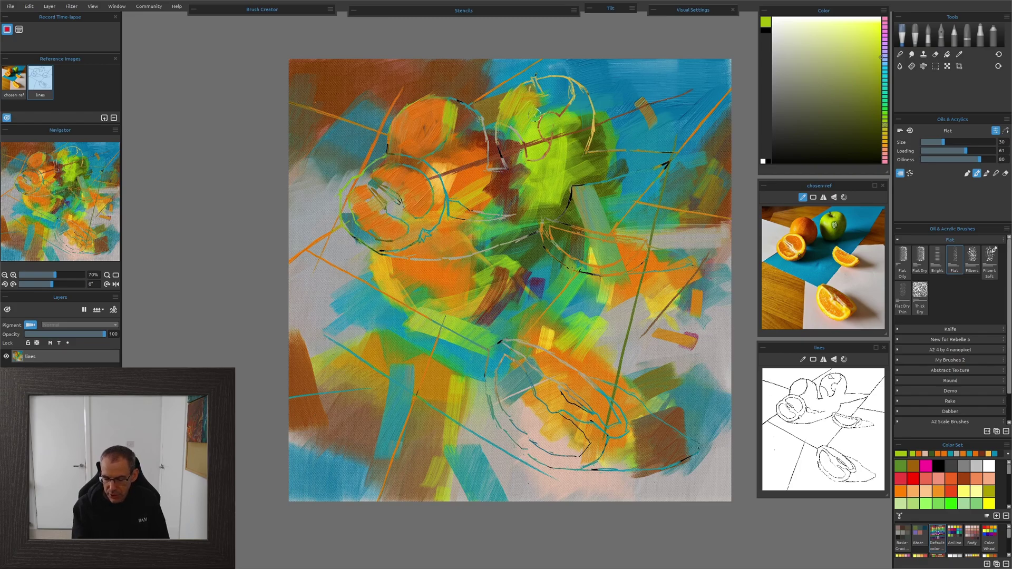
left_click(532, 138, "alt")
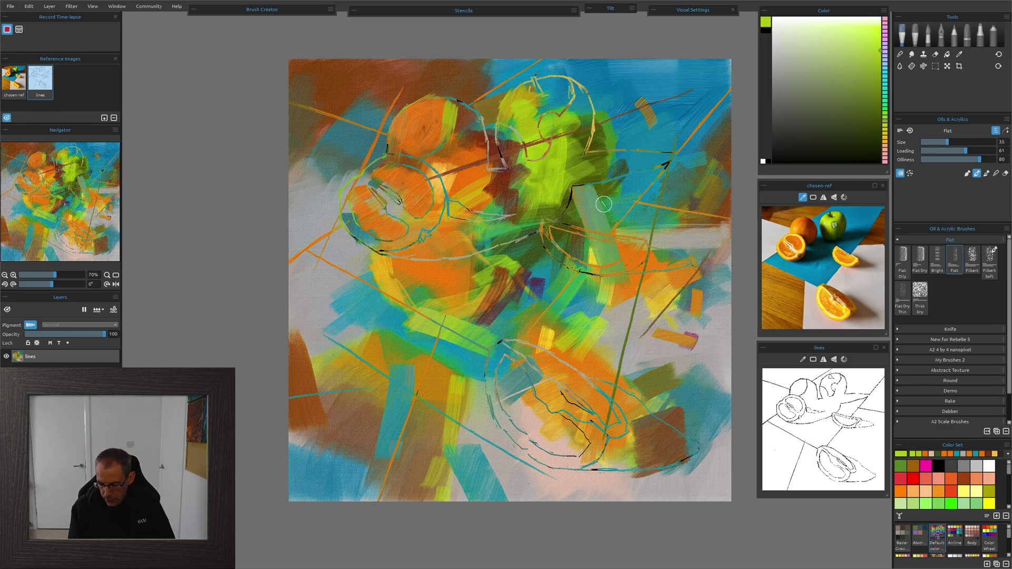
- Increase the brush size to 35 and paint the cloth behind the apple with a sampled blue
key("bracketright")
key("alt")
left_click(668, 128, "alt")
mouse_move(680, 118)
left_mouse_down()
mouse_move(712, 89)
mouse_move(669, 131)
mouse_move(734, 54)
mouse_move(684, 130)
mouse_move(730, 81)
left_mouse_up()
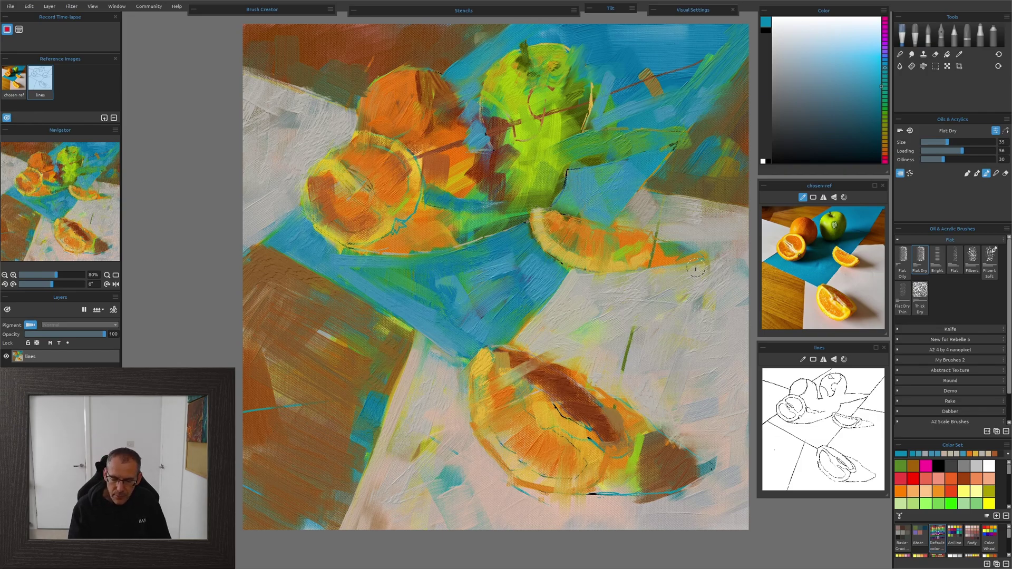
- Place the Layer 1 stencil from the Rebelle Demo set over the painting
left_click(353, 15)
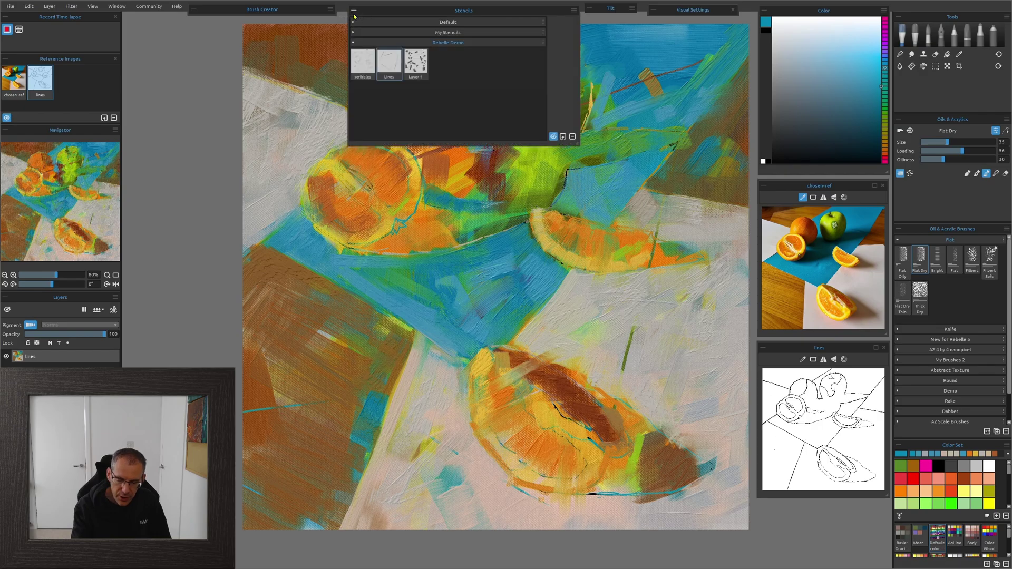
left_click(416, 64)
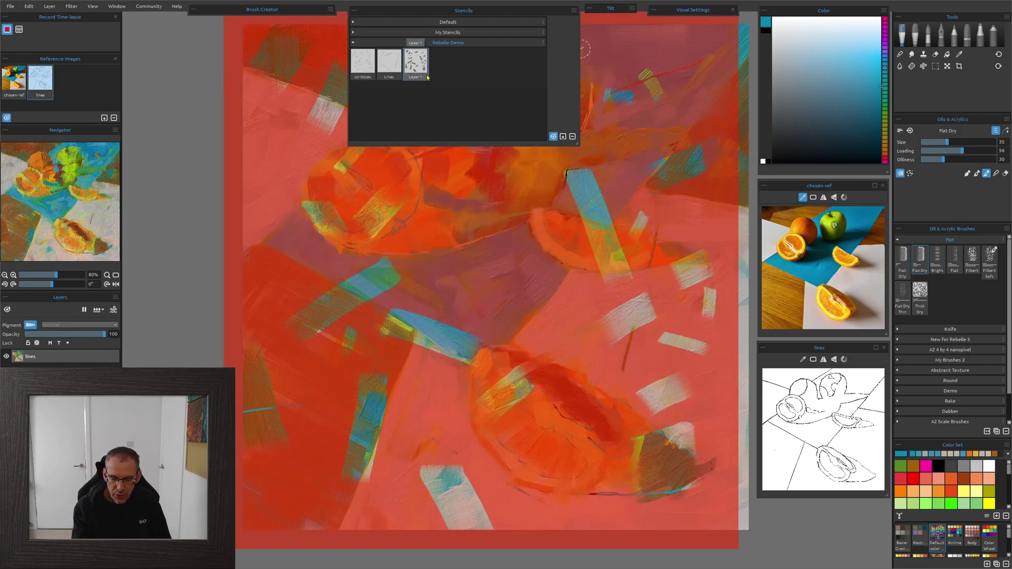
left_click(354, 11)
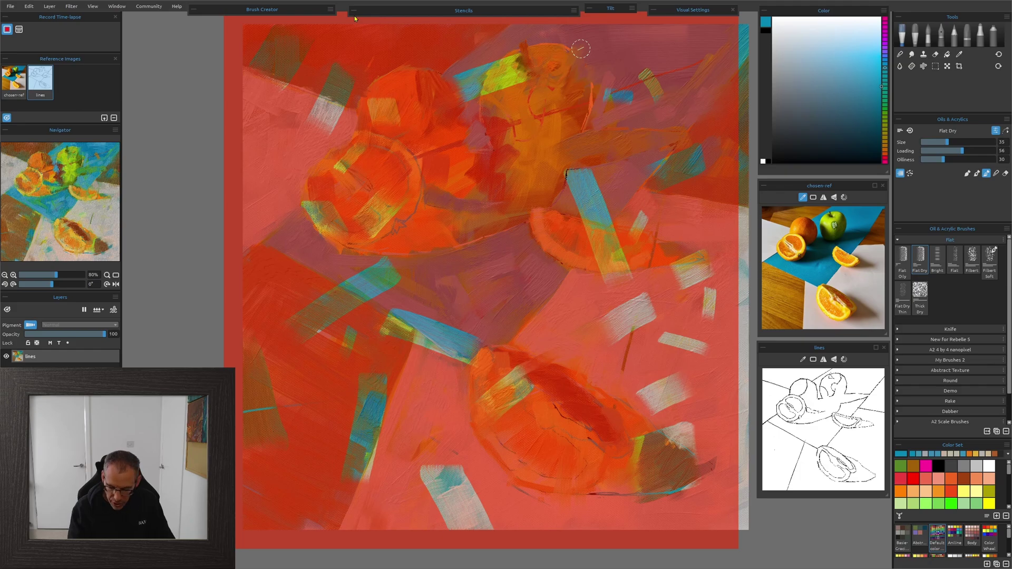
- Turn on the Border option for the stencil covering the painting
key("ctrl+minus")
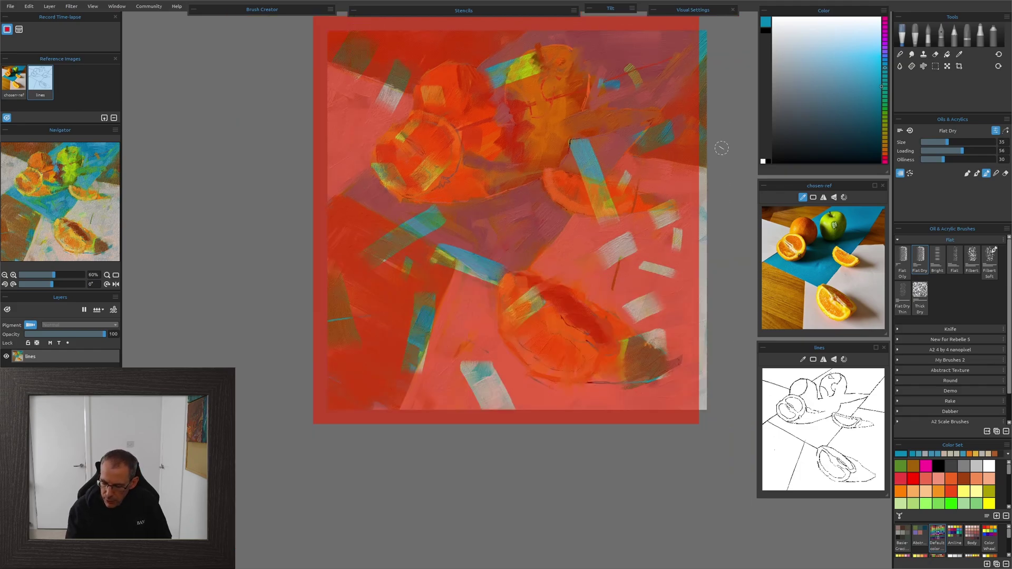
left_click_drag(732, 147, 737, 196)
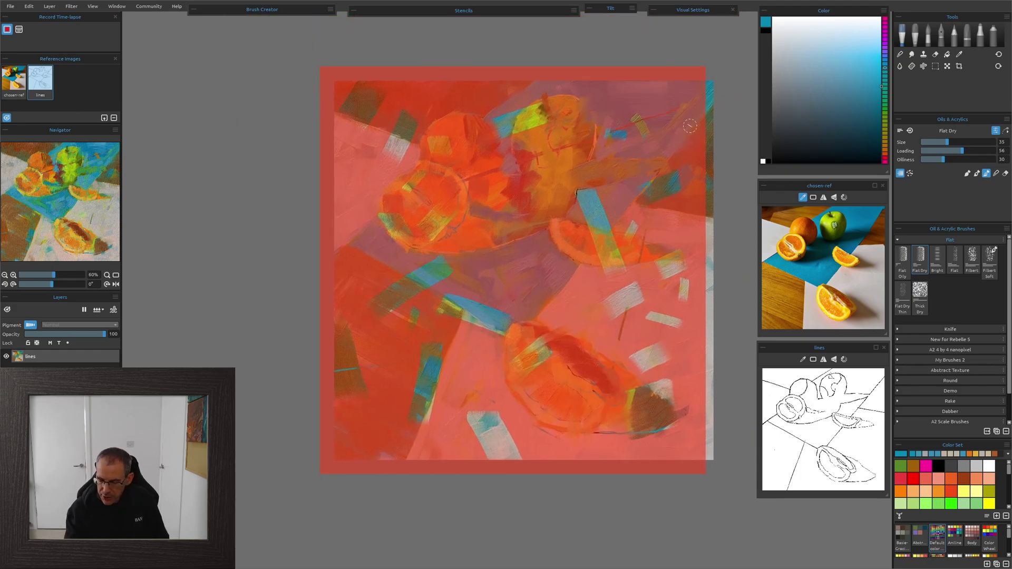
left_click(689, 86)
left_click(727, 58)
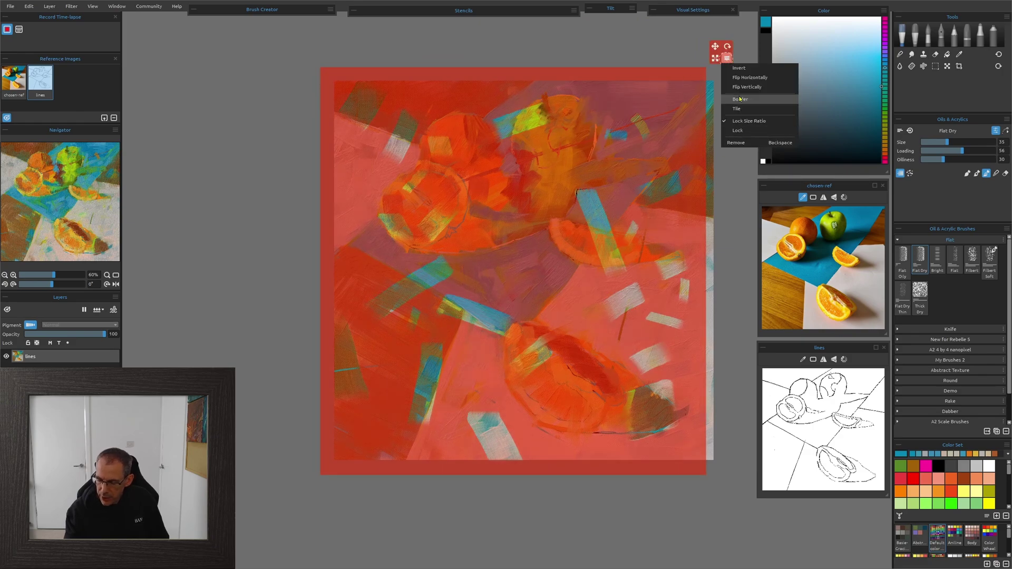
left_click(740, 99)
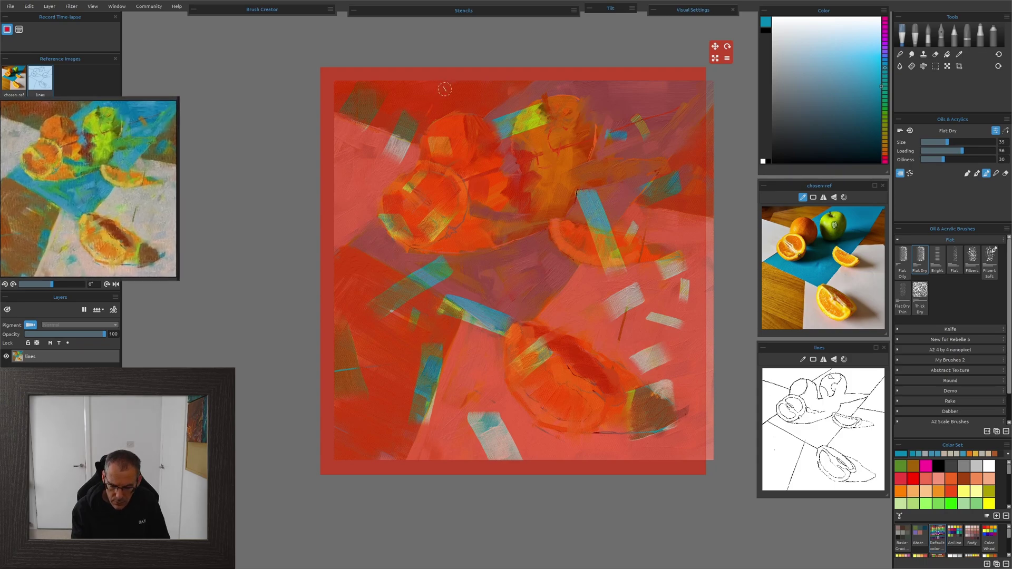
- Paint through the stencil with sampled brown near the table edge and sampled blue in the lower table strip and across the small orange slice
left_click(427, 98, "alt")
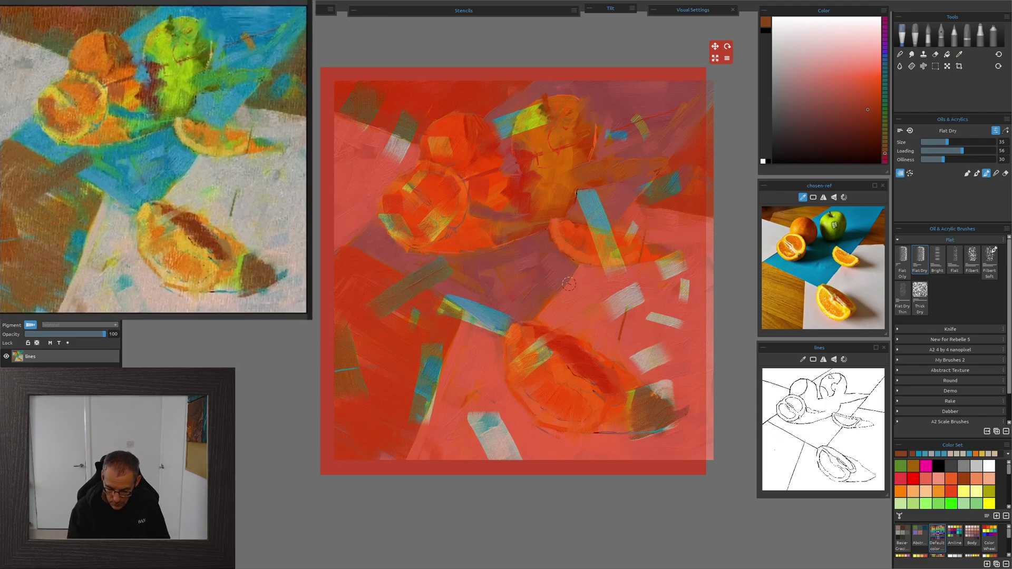
key("i")
left_click(516, 295)
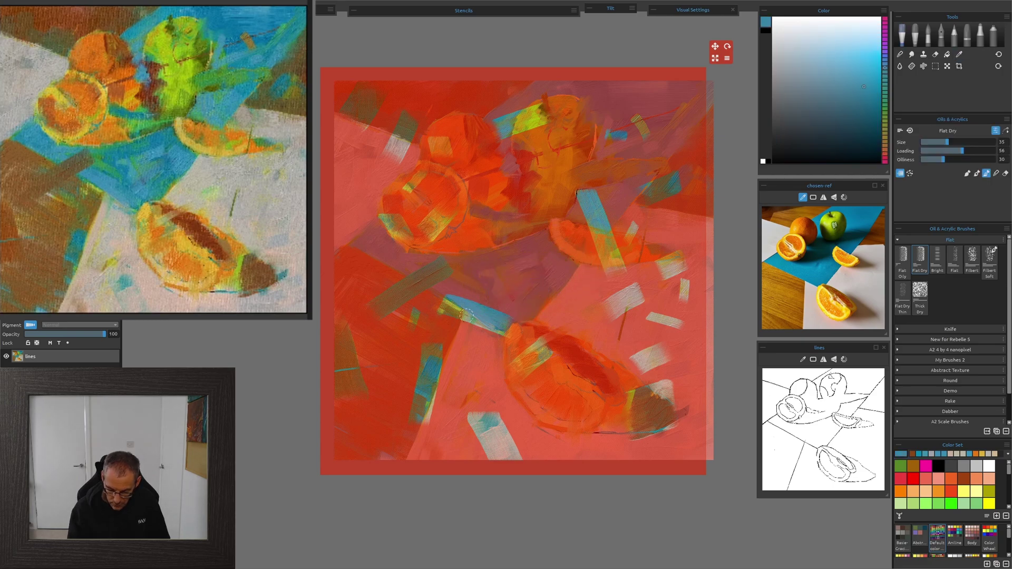
mouse_move(431, 346)
left_mouse_down()
mouse_move(419, 406)
mouse_move(438, 348)
left_mouse_up()
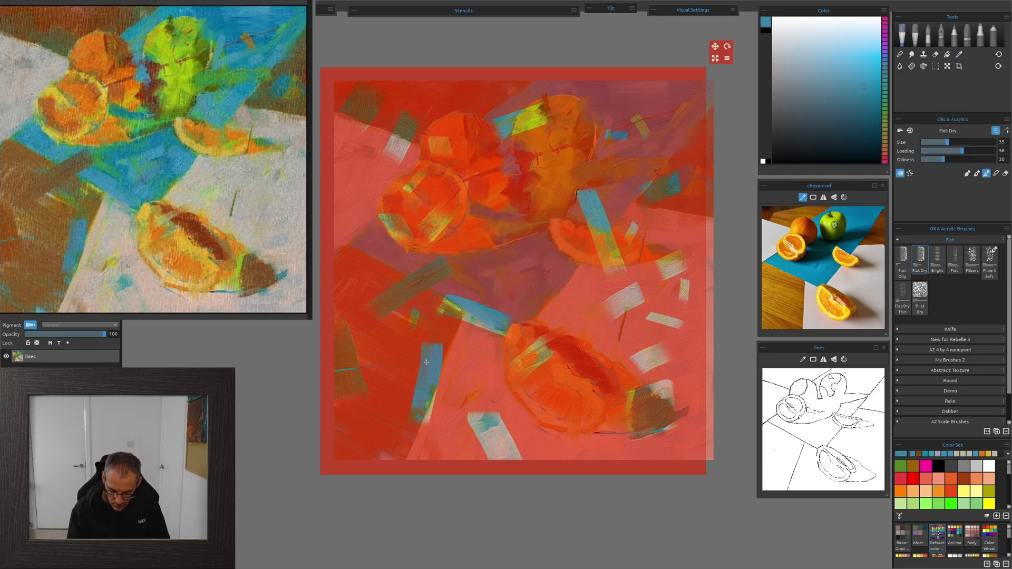
mouse_move(411, 421)
left_mouse_down()
mouse_move(430, 405)
mouse_move(424, 448)
mouse_move(425, 422)
left_mouse_up()
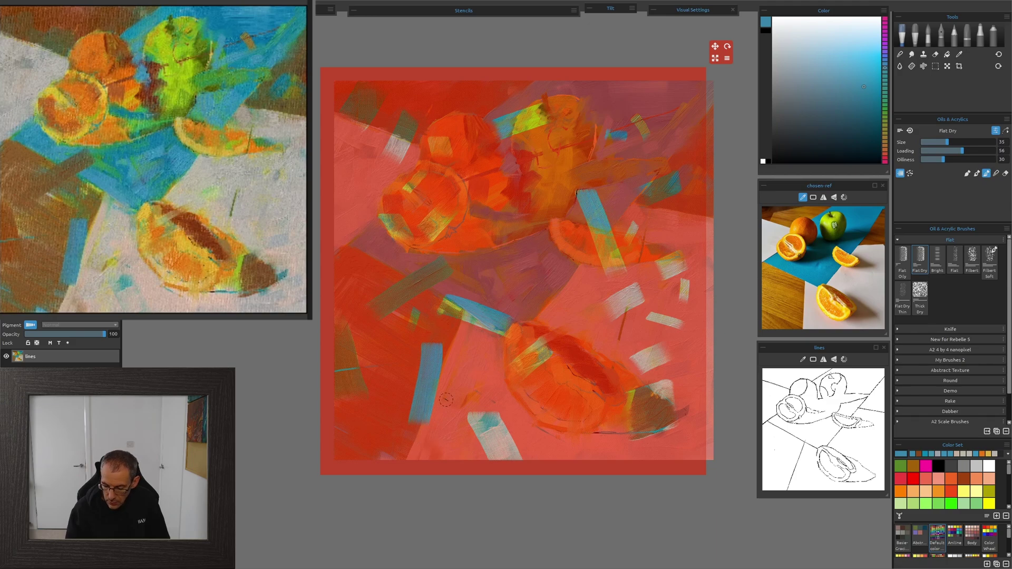
mouse_move(588, 207)
left_mouse_down()
mouse_move(622, 274)
mouse_move(603, 247)
left_mouse_up()
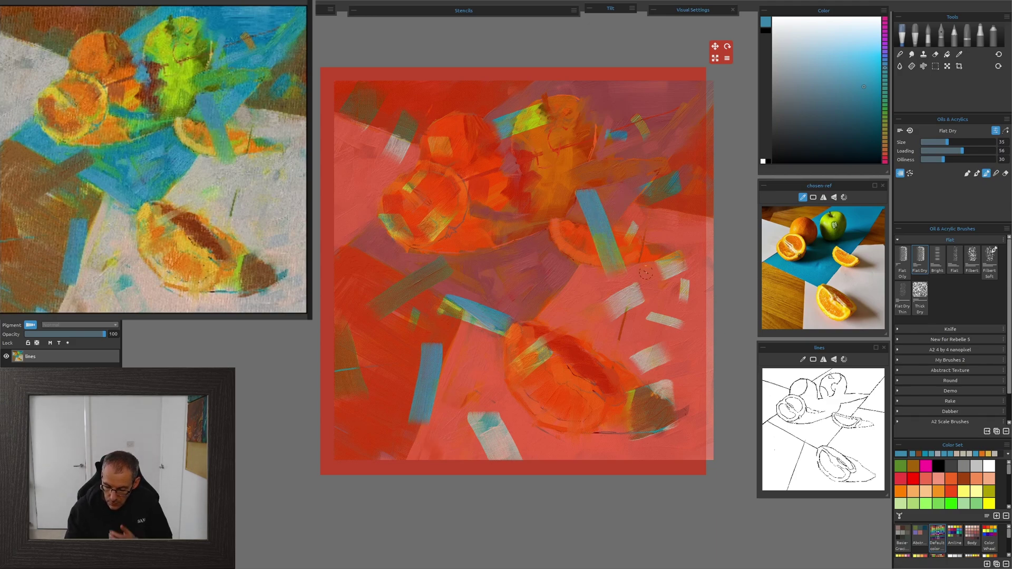
- Sample warm colours from the canvas and paint the stencil opening at the apple's upper edge in the whole orange's colour
left_click(583, 228, "alt")
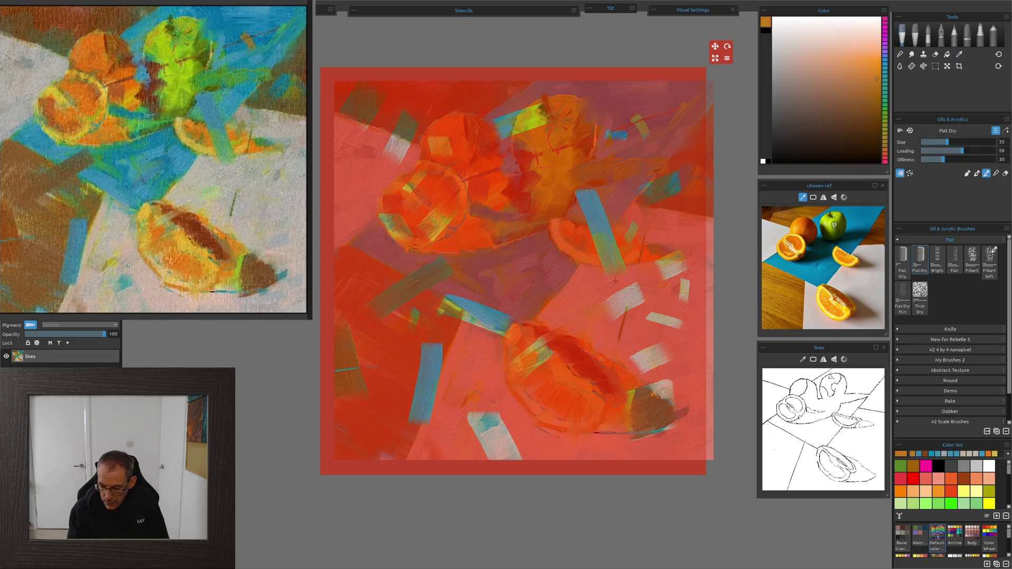
key("alt")
left_click(692, 202, "alt")
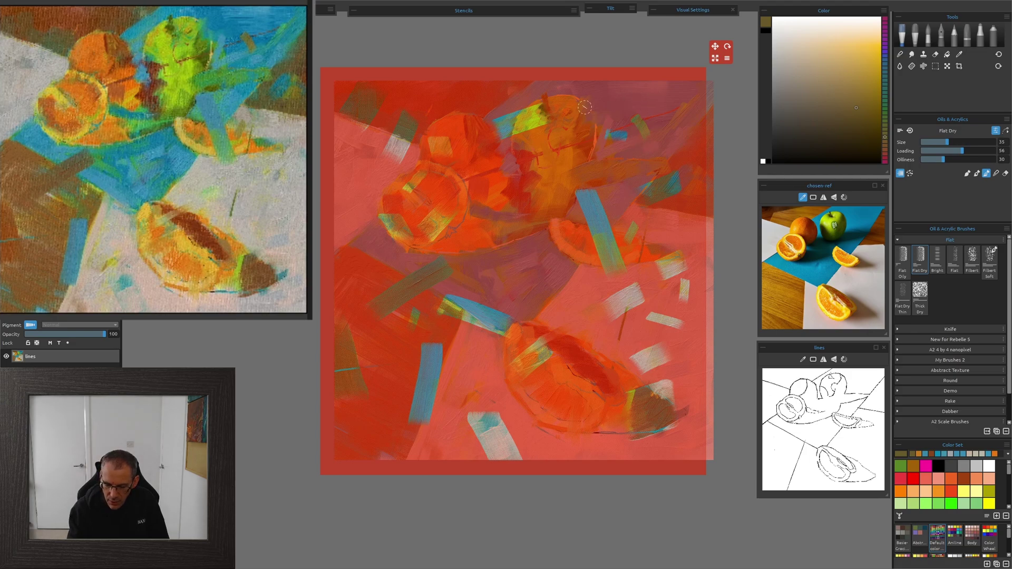
left_click(454, 127, "alt")
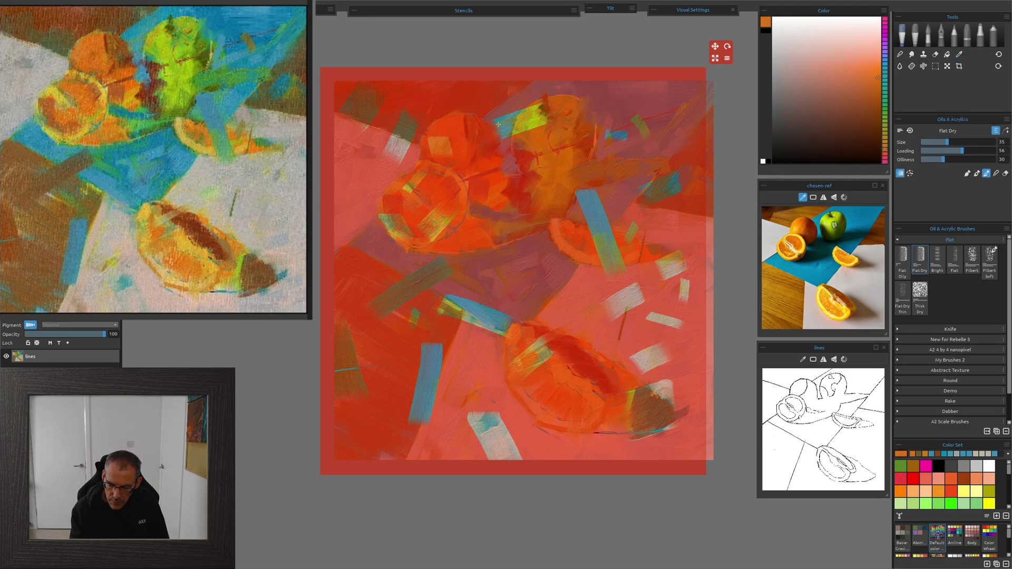
left_click_drag(502, 127, 531, 128)
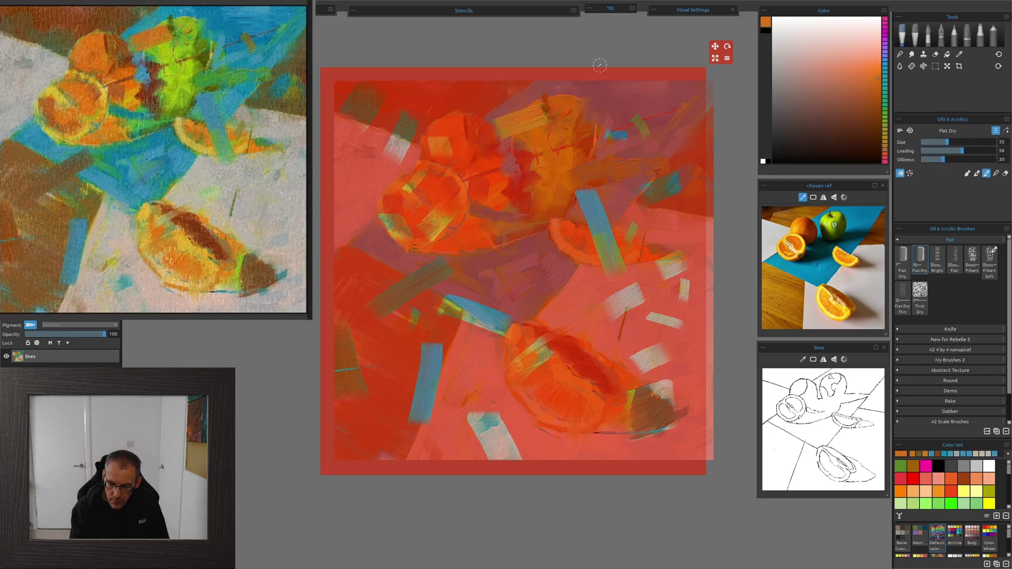
- Fill more stencil openings with sampled lime green beside the whole orange, blue in the canvas's upper-left corner and olive on the white cloth
left_click(541, 132, "alt")
mouse_move(414, 111)
left_mouse_down()
mouse_move(383, 158)
mouse_move(412, 132)
left_mouse_up()
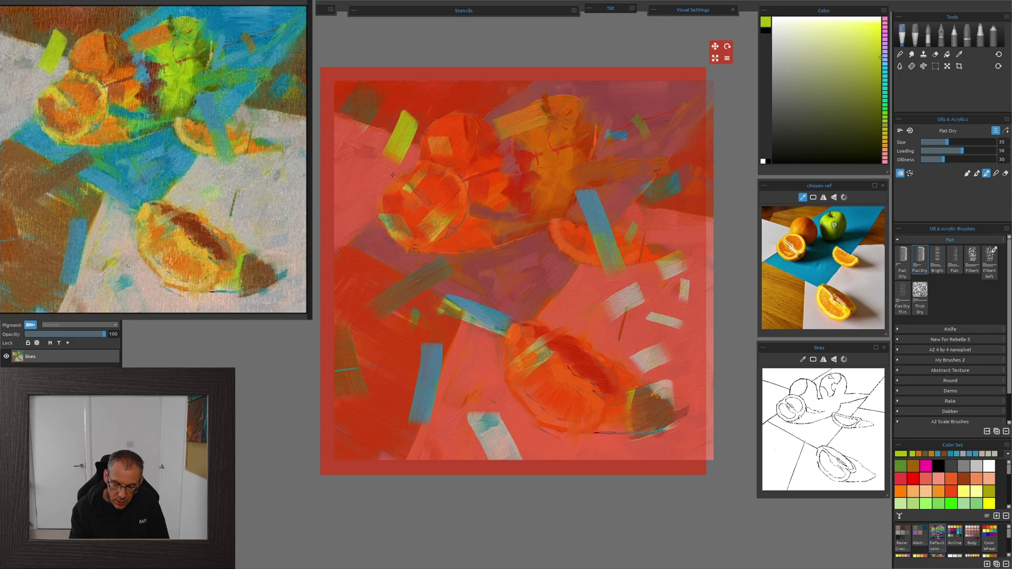
left_click(553, 265, "alt")
mouse_move(362, 96)
left_mouse_down()
mouse_move(349, 117)
mouse_move(364, 105)
mouse_move(361, 128)
left_mouse_up()
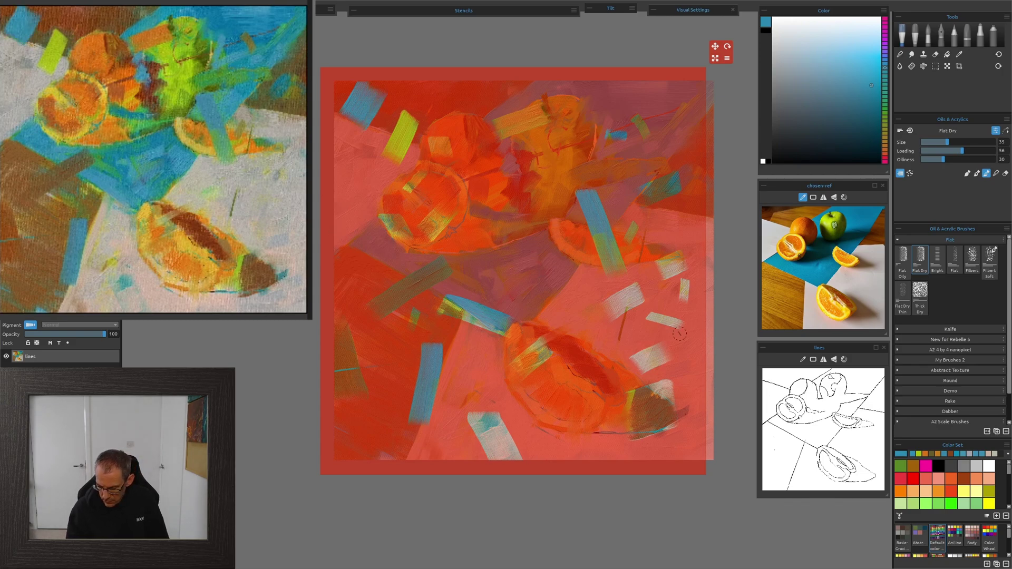
left_click(392, 221, "alt")
mouse_move(636, 289)
left_mouse_down()
mouse_move(614, 305)
mouse_move(625, 315)
left_mouse_up()
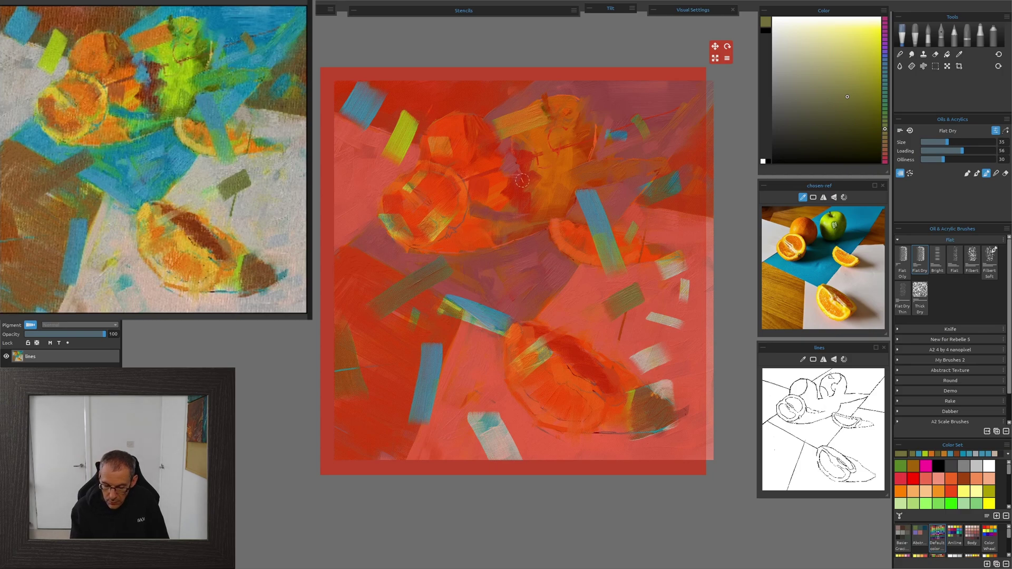
- Fill stencil openings with sampled lime green beside the large orange wedge, orange near the canvas's lower edge and blue on the white cloth
left_click(560, 131, "alt")
mouse_move(652, 389)
left_mouse_down()
mouse_move(632, 428)
mouse_move(654, 430)
left_mouse_up()
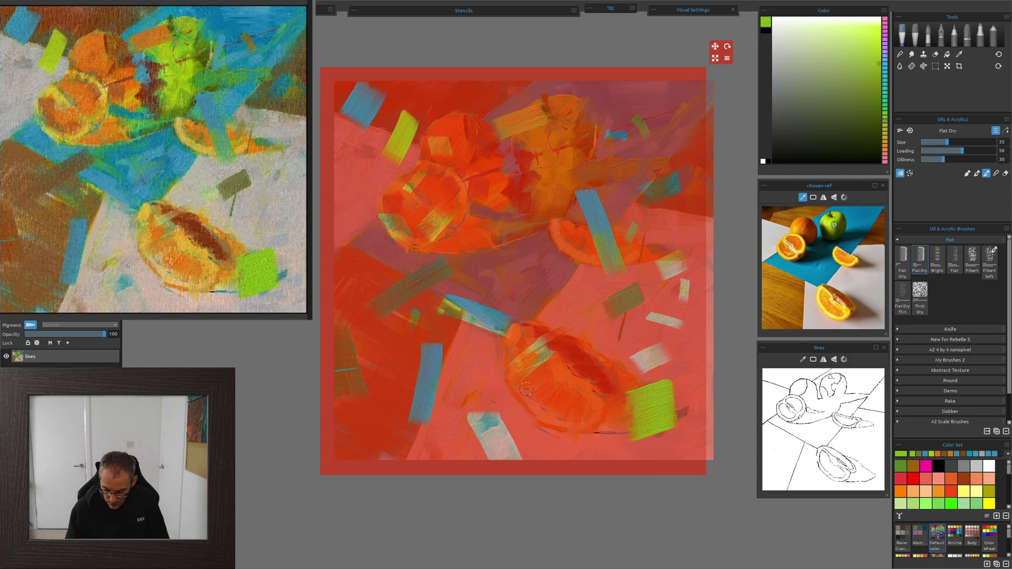
left_click(498, 205, "alt")
mouse_move(485, 447)
left_mouse_down()
mouse_move(472, 411)
mouse_move(534, 473)
mouse_move(515, 448)
left_mouse_up()
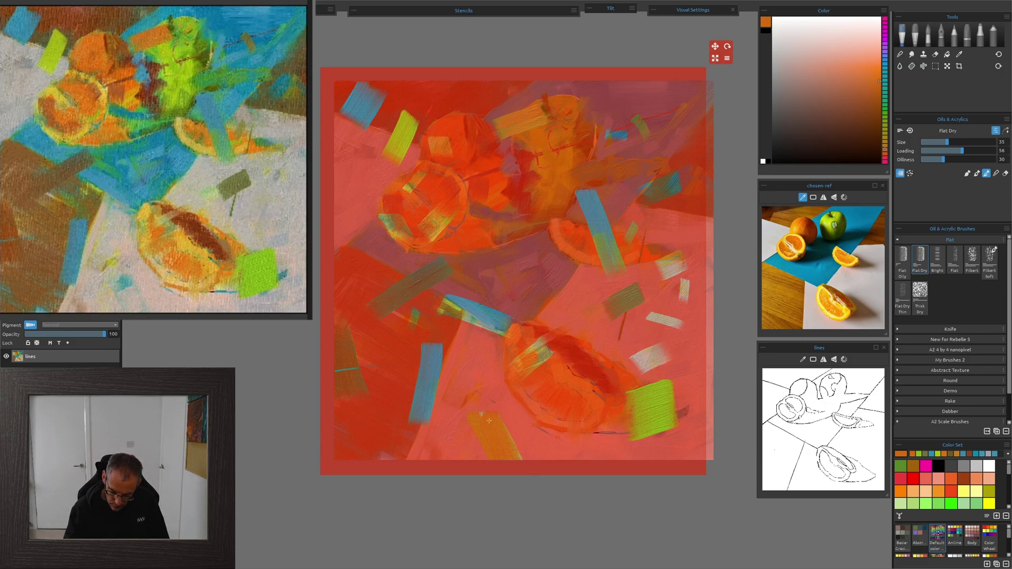
left_click(624, 100, "alt")
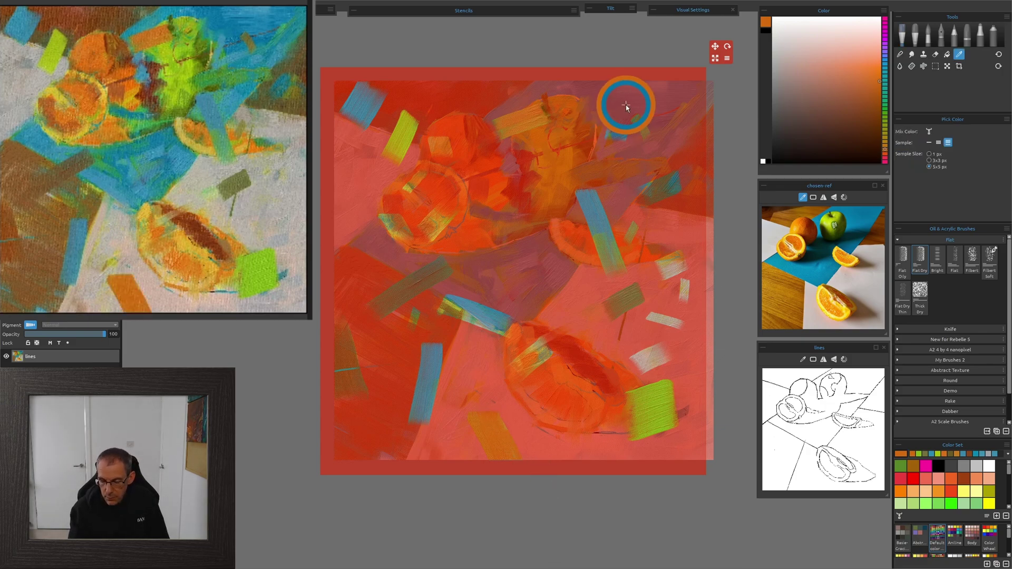
left_click_drag(685, 280, 683, 303)
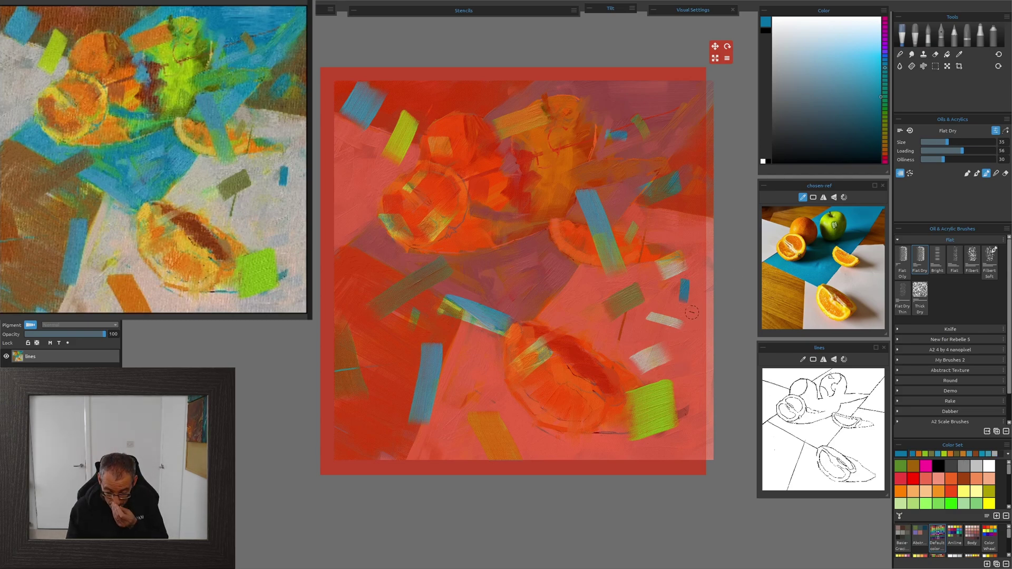
- Fill small stencil openings on the white cloth with sampled orange, yellow-green above the lime patch and olive near the small orange slice
left_click(485, 153, "alt")
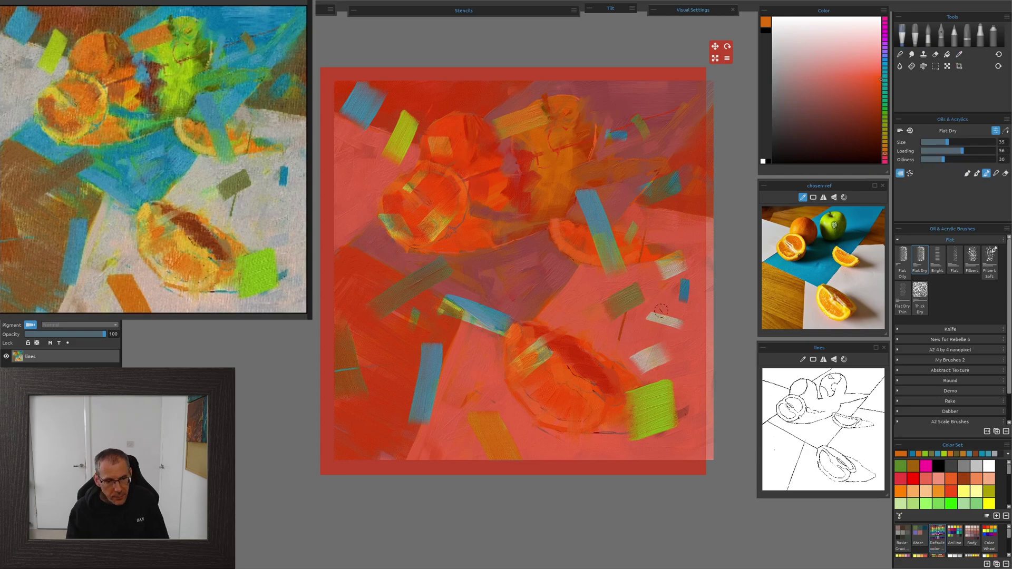
left_click_drag(647, 318, 674, 321)
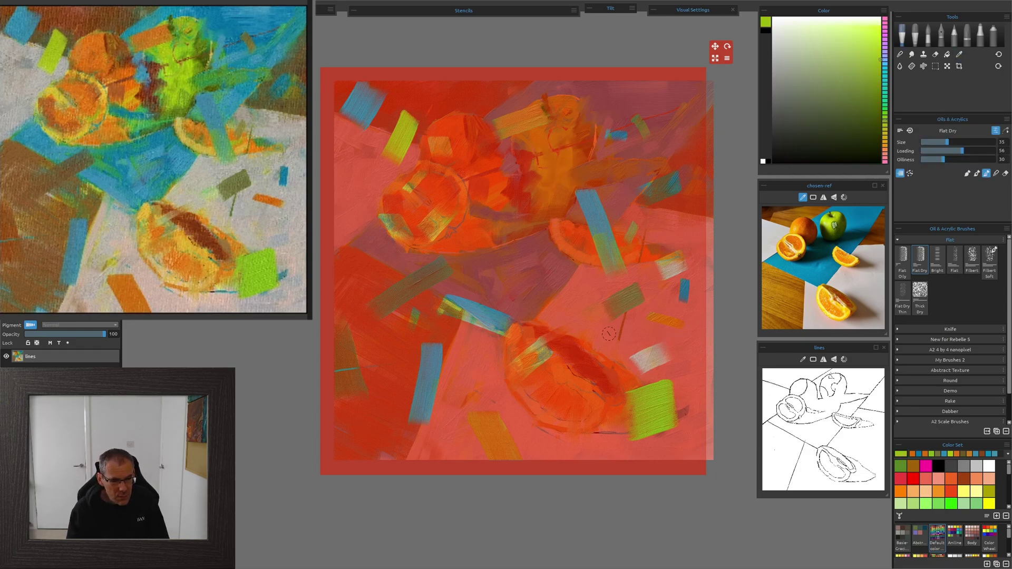
left_click(407, 189, "alt")
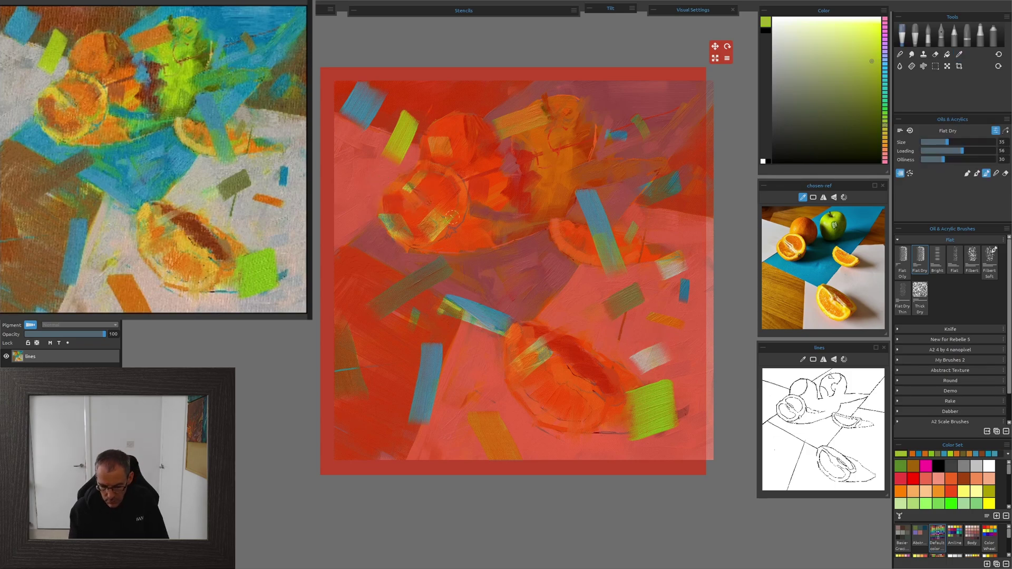
key("i")
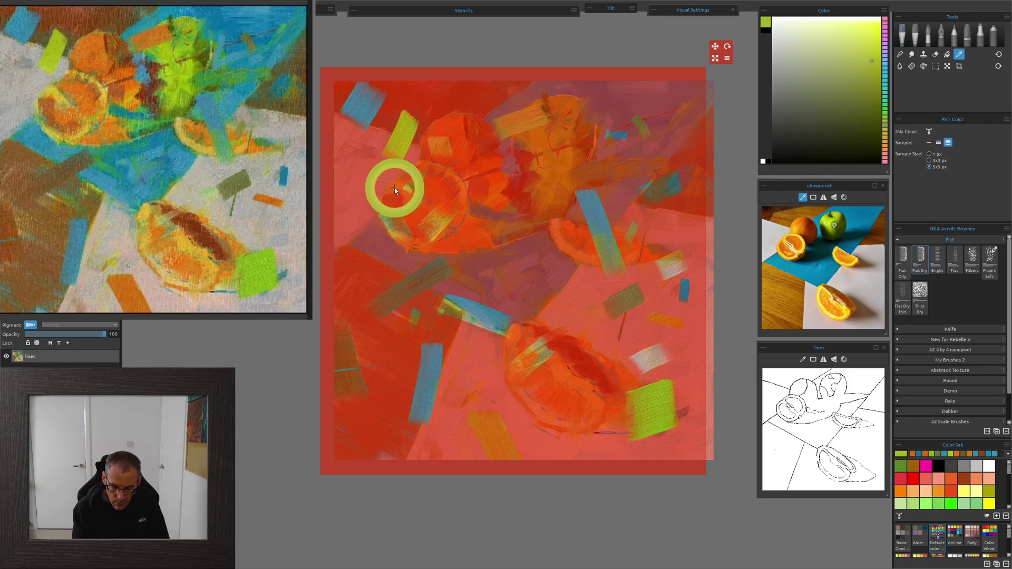
left_click(395, 190, "alt")
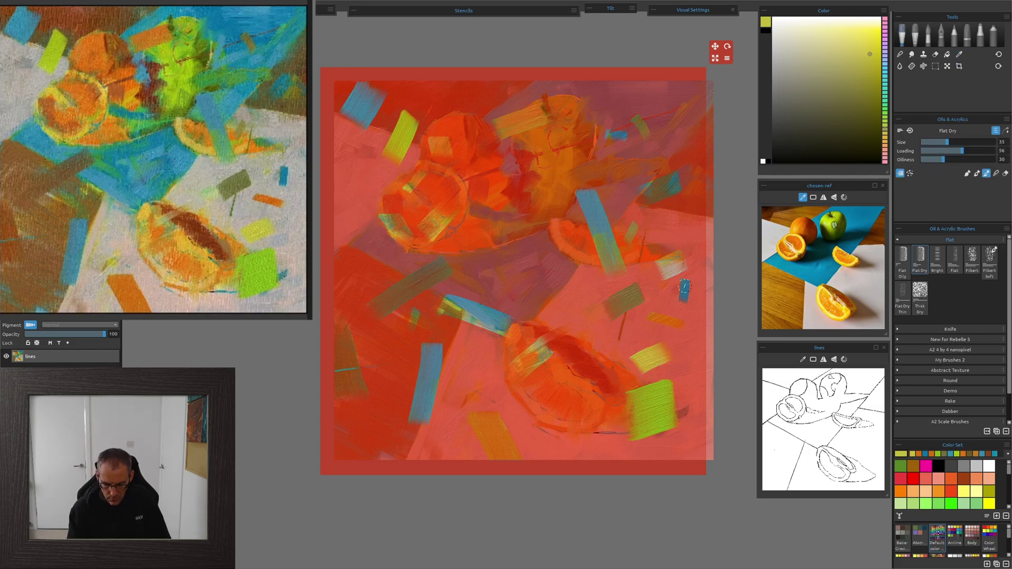
left_click(373, 242, "alt")
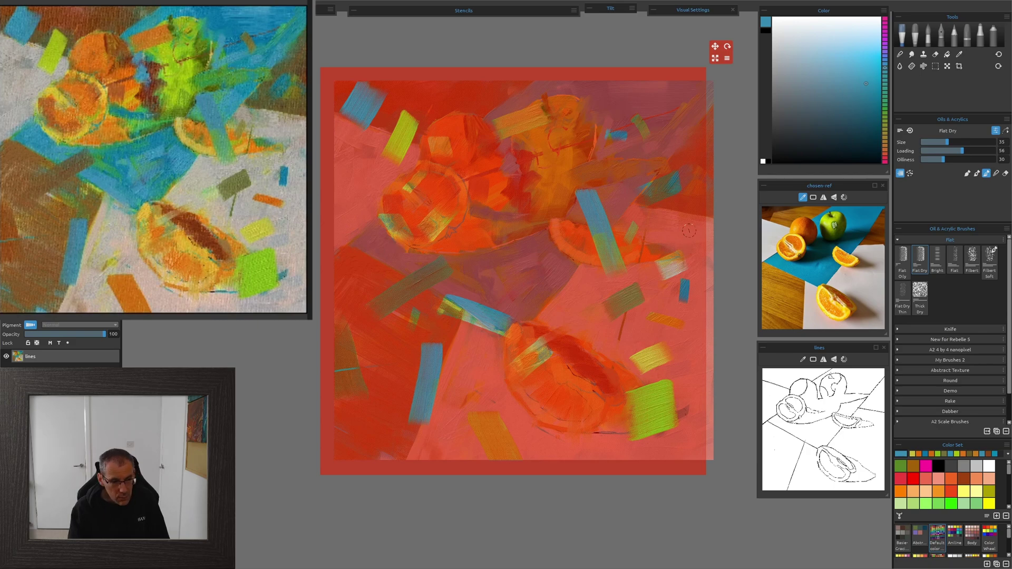
left_click(429, 322, "alt")
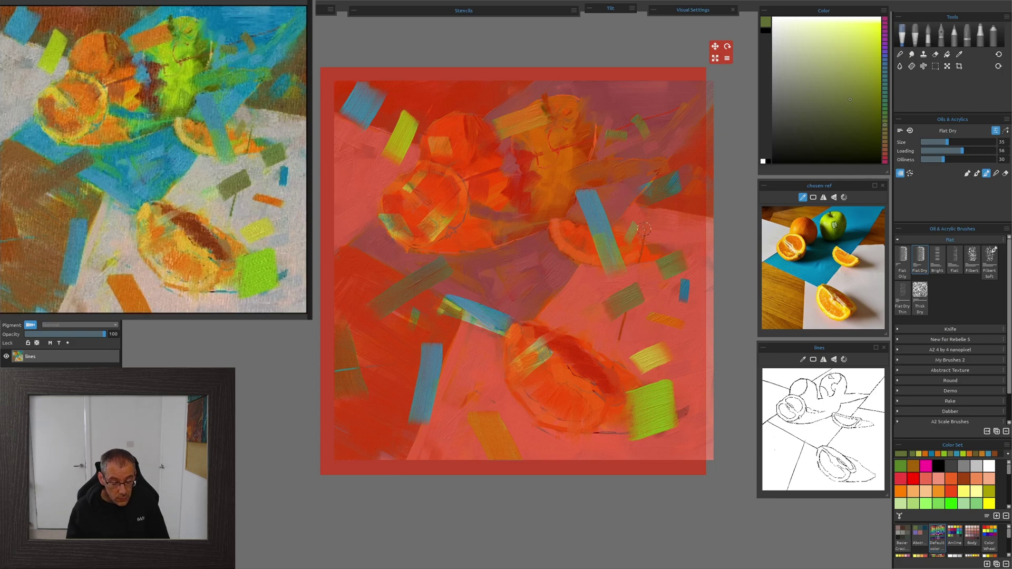
- Paint the diagonal stencil opening at the large wedge's tip in sampled golden yellow and the opening on the wedge in sampled blue
left_click(581, 376, "alt")
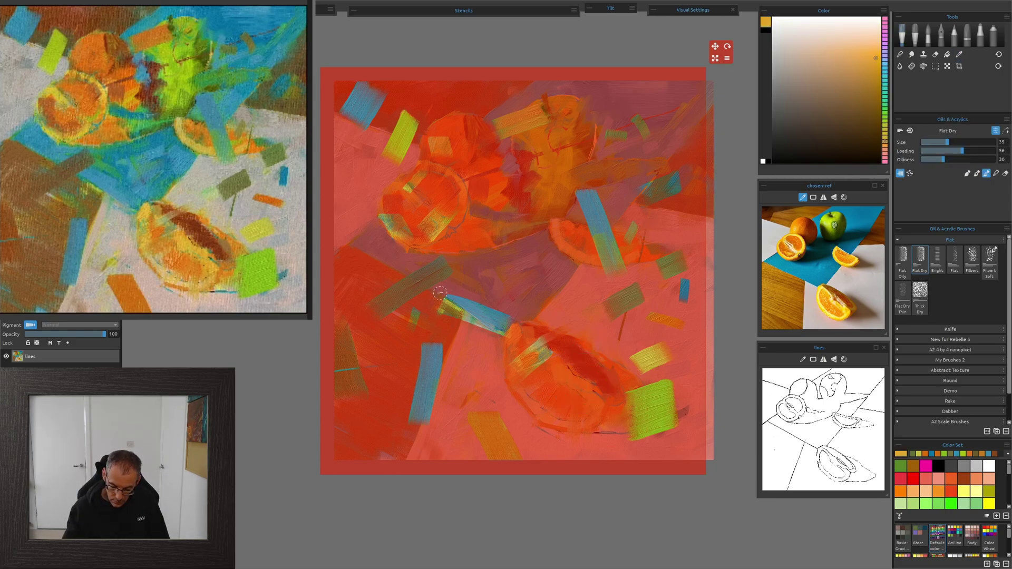
mouse_move(440, 299)
left_mouse_down()
mouse_move(496, 328)
mouse_move(476, 303)
mouse_move(507, 316)
mouse_move(500, 326)
left_mouse_up()
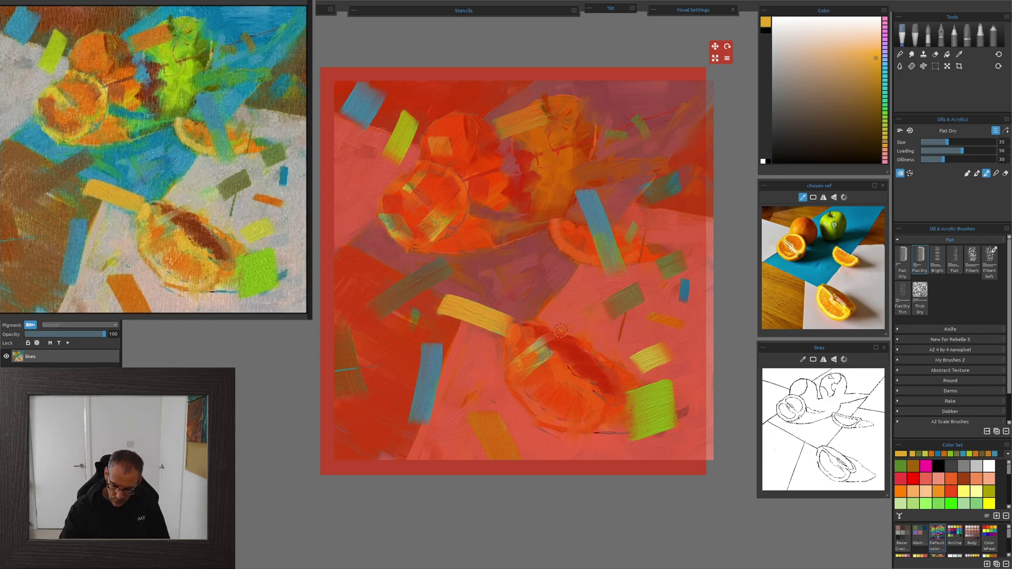
left_click(660, 103, "alt")
mouse_move(544, 342)
left_mouse_down()
mouse_move(502, 378)
mouse_move(527, 376)
left_mouse_up()
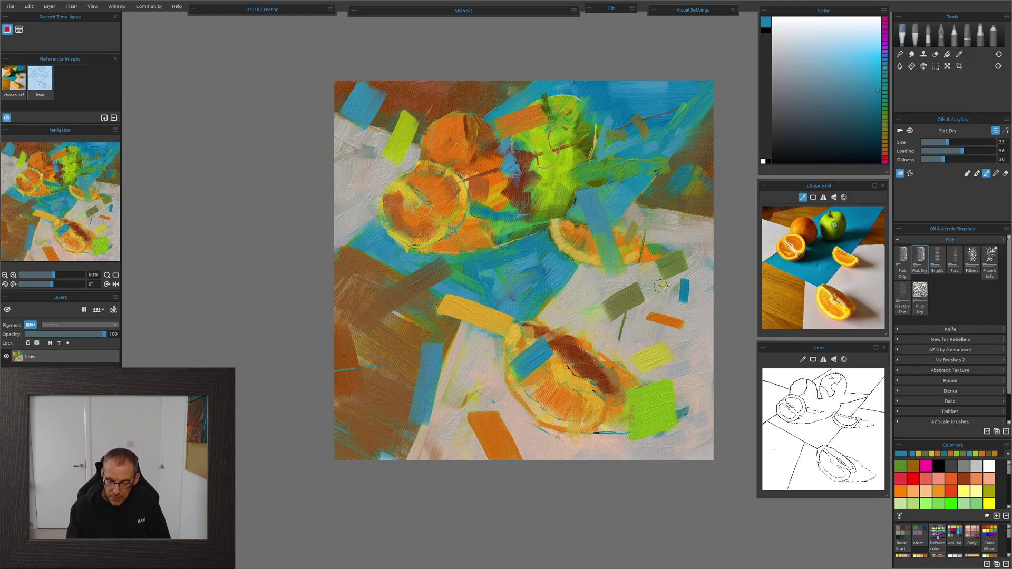
- Place the Lines stencil from the Rebelle Demo set over the painting and turn on its Border option
left_click(354, 11)
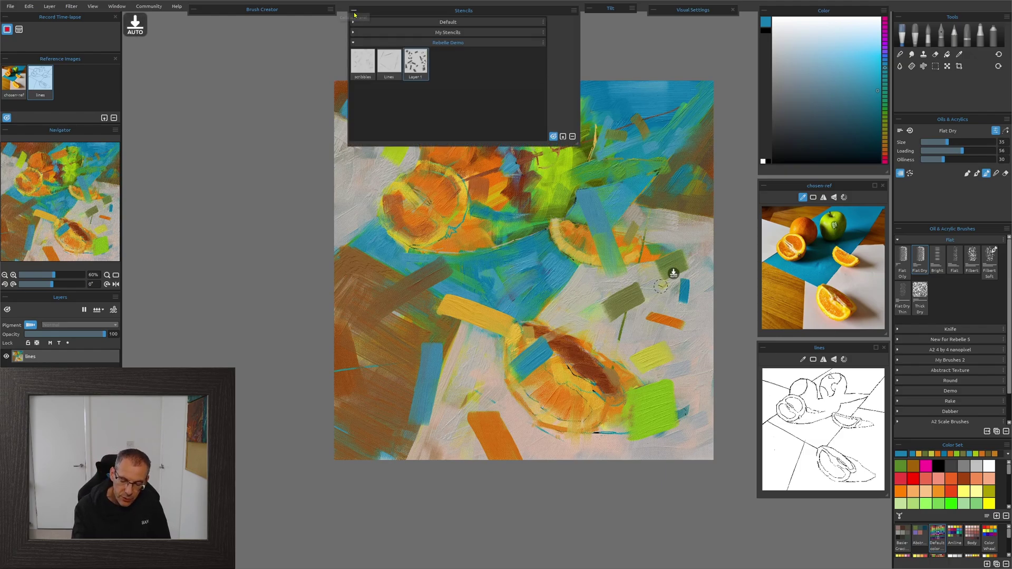
left_click(392, 64)
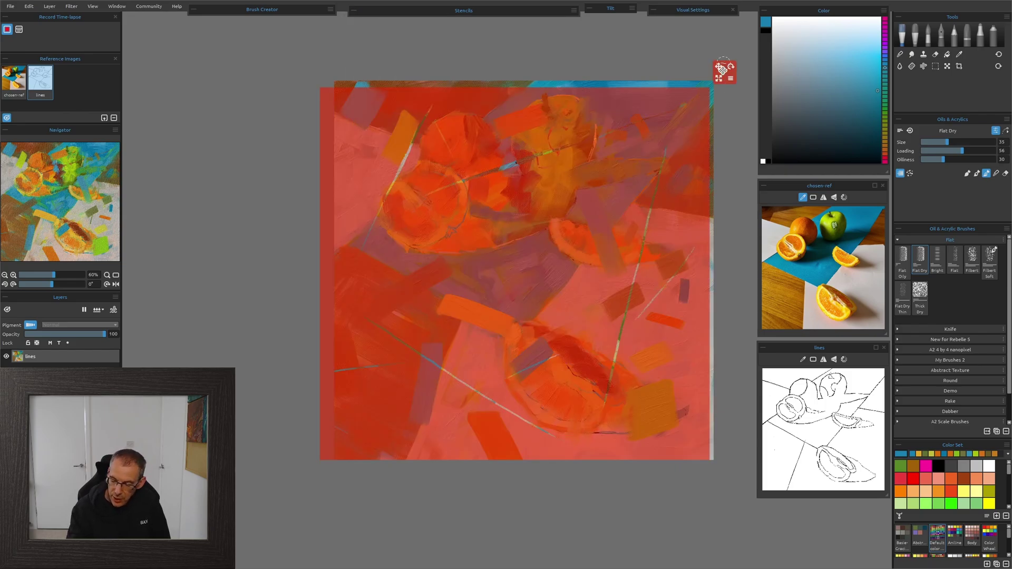
left_click(730, 78)
left_click(750, 117)
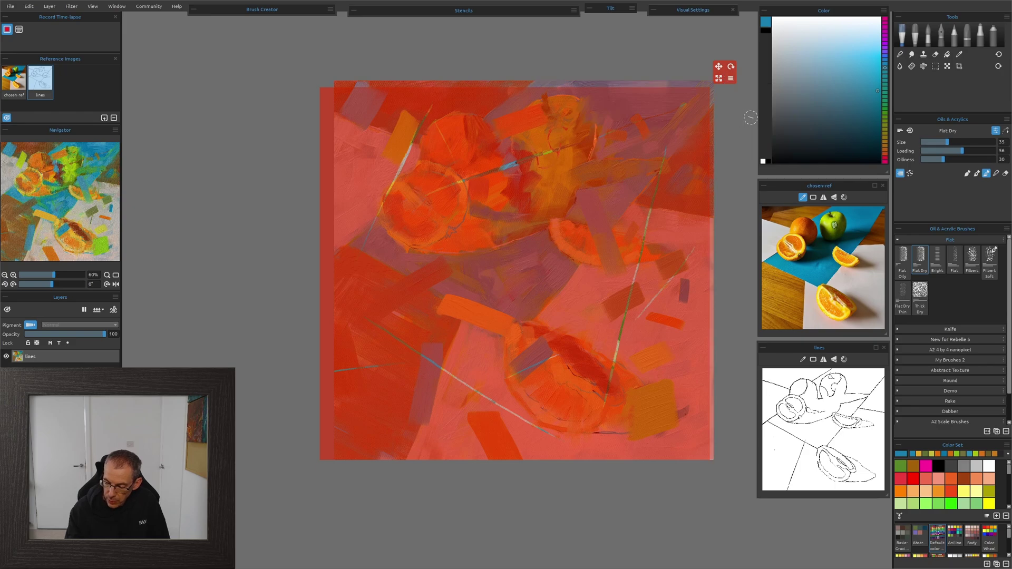
- Paint the stencil line crossing the oranges and apple in sampled lime green and the line beside the halved orange in sampled blue
left_click(550, 126, "alt")
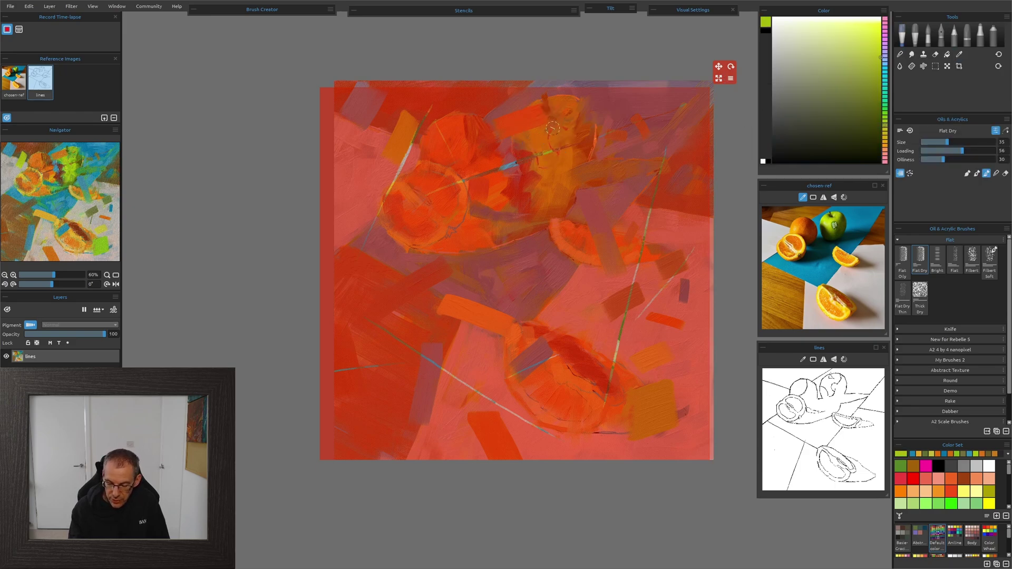
mouse_move(527, 158)
left_mouse_down()
mouse_move(480, 174)
mouse_move(550, 153)
left_mouse_up()
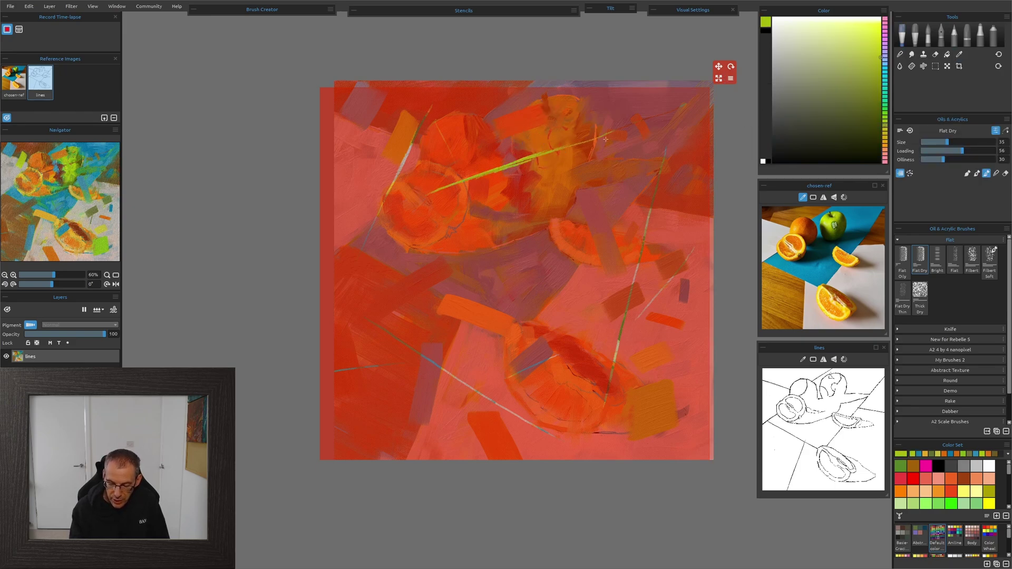
key("i")
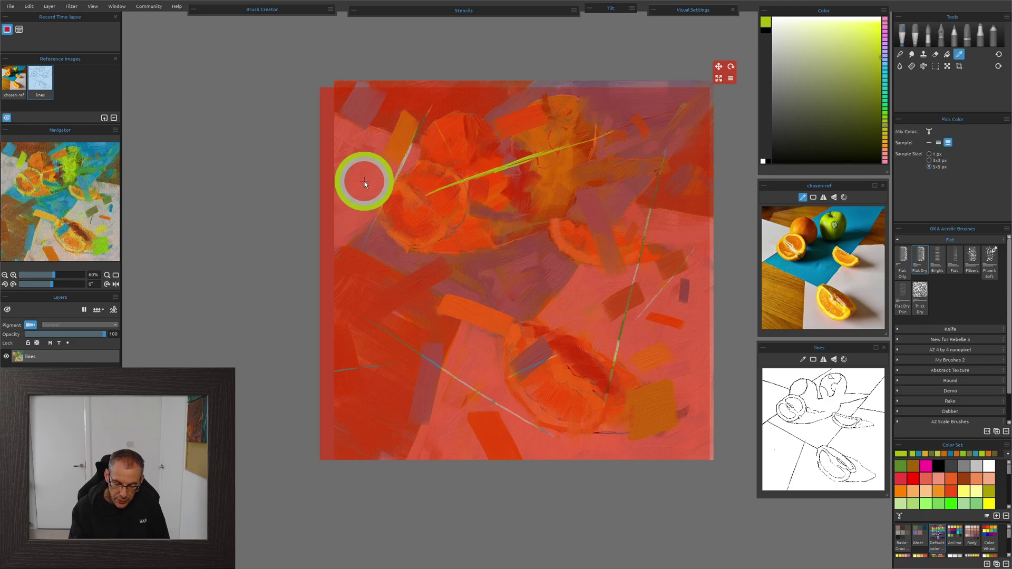
left_click(461, 292)
key("b")
left_click_drag(390, 189, 430, 106)
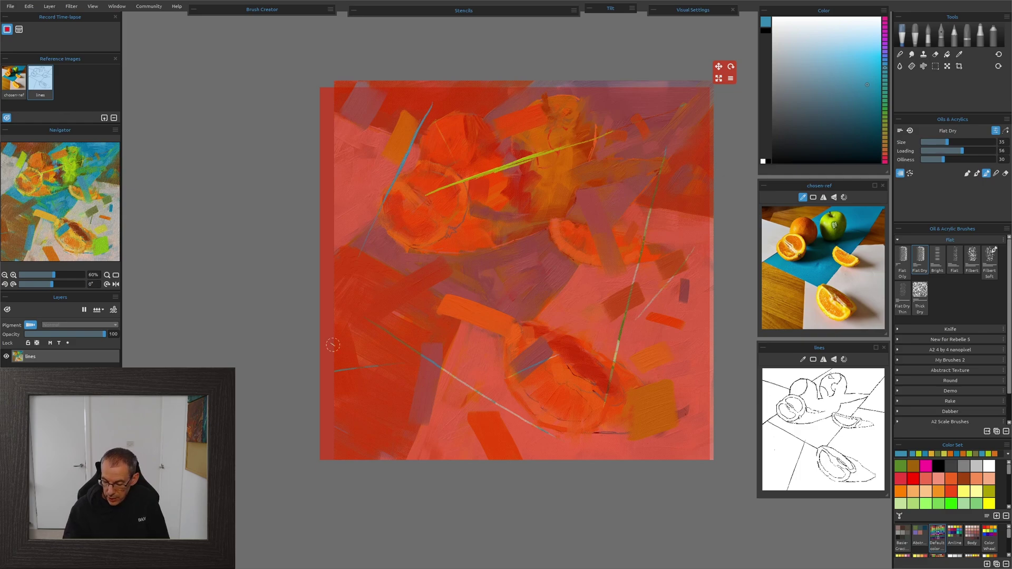
- Paint the long stencil line down the white cloth in blue and the short line on the brown table in sampled orange
left_click_drag(657, 164, 610, 394)
key("i")
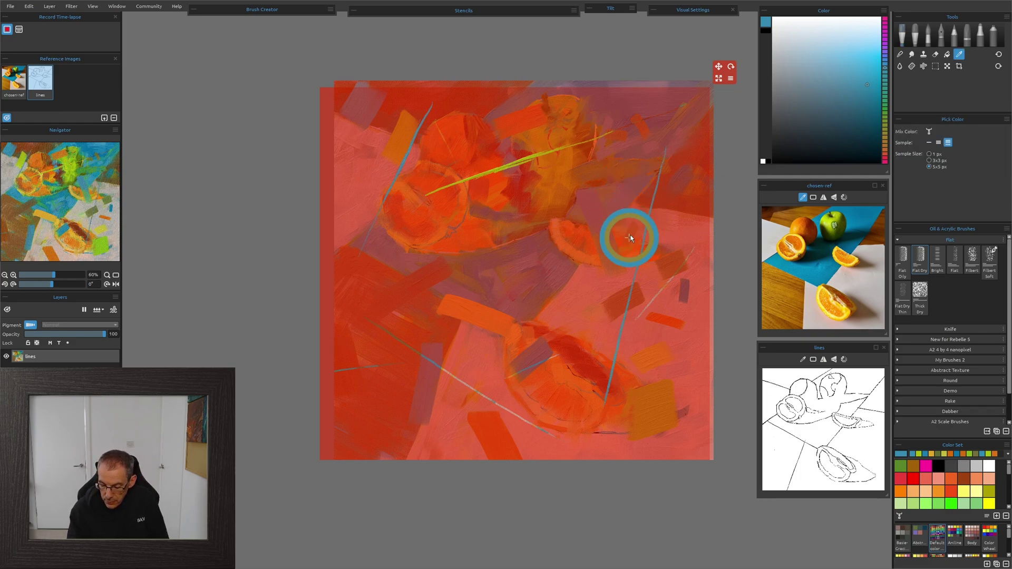
left_click(610, 237)
key("b")
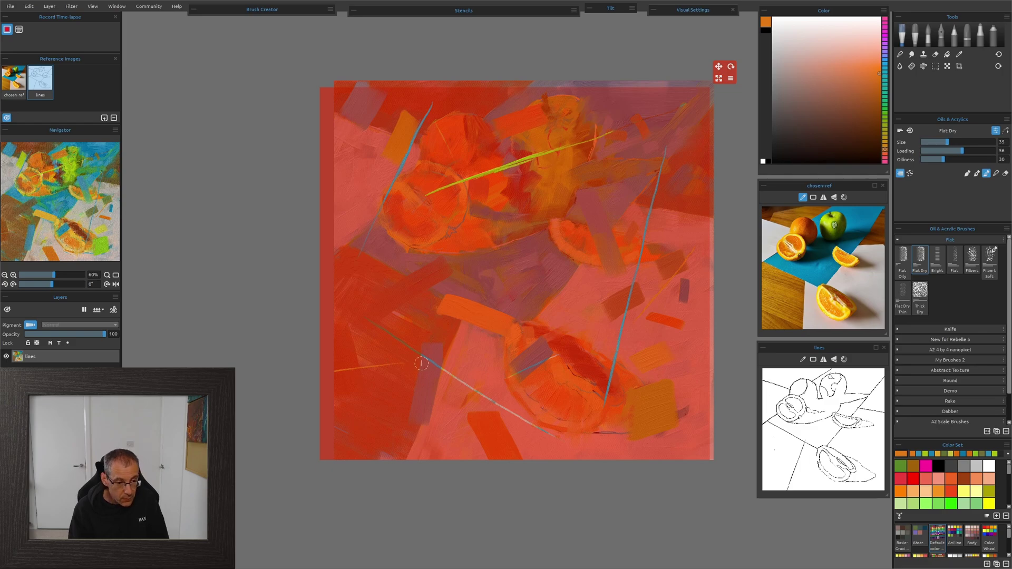
- Paint the long lower diagonal stencil line in sampled teal and the short line across the large orange wedge in sampled olive green
key("i")
left_click(501, 275)
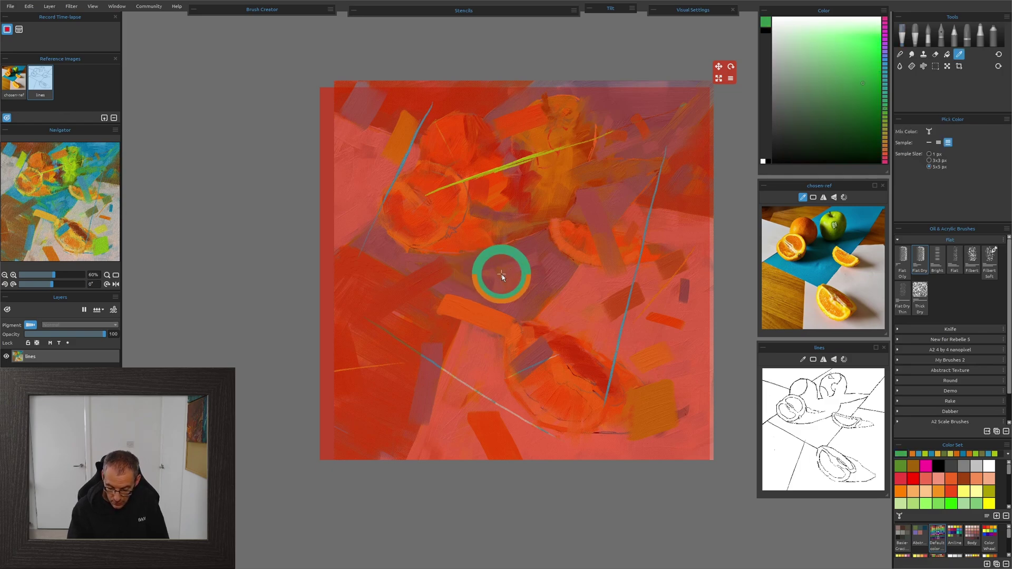
key("b")
left_click_drag(365, 319, 517, 415)
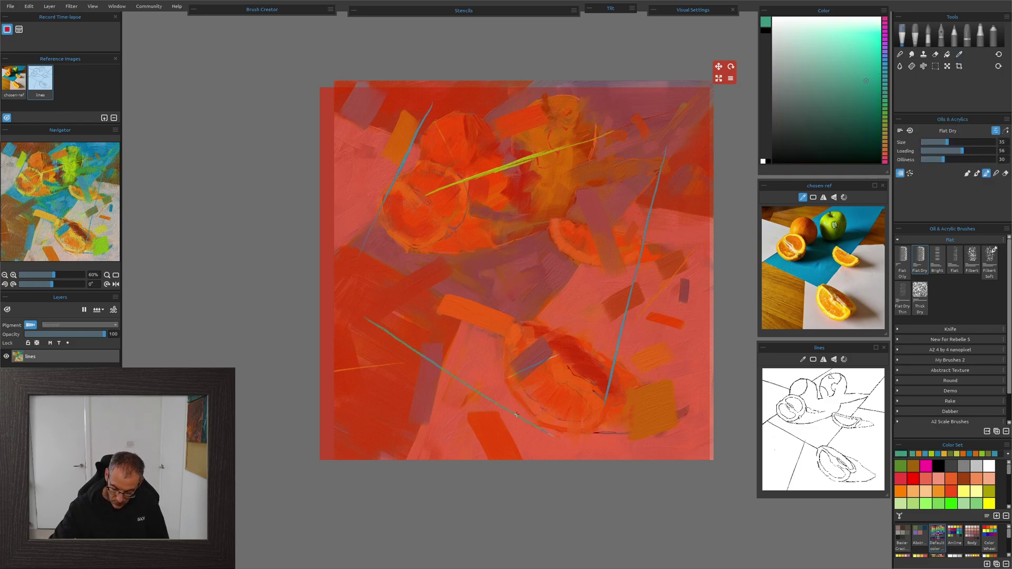
key("i")
left_click_drag(572, 105, 574, 106)
key("b")
left_click_drag(561, 352, 517, 373)
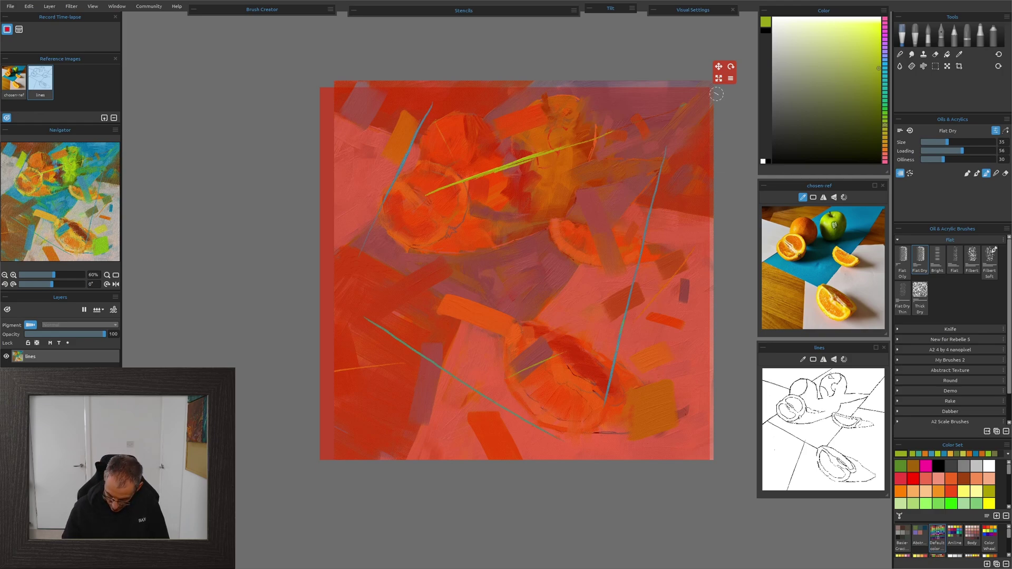
- Remove the Lines stencil and place the scribbles stencil over the painting
key("Delete")
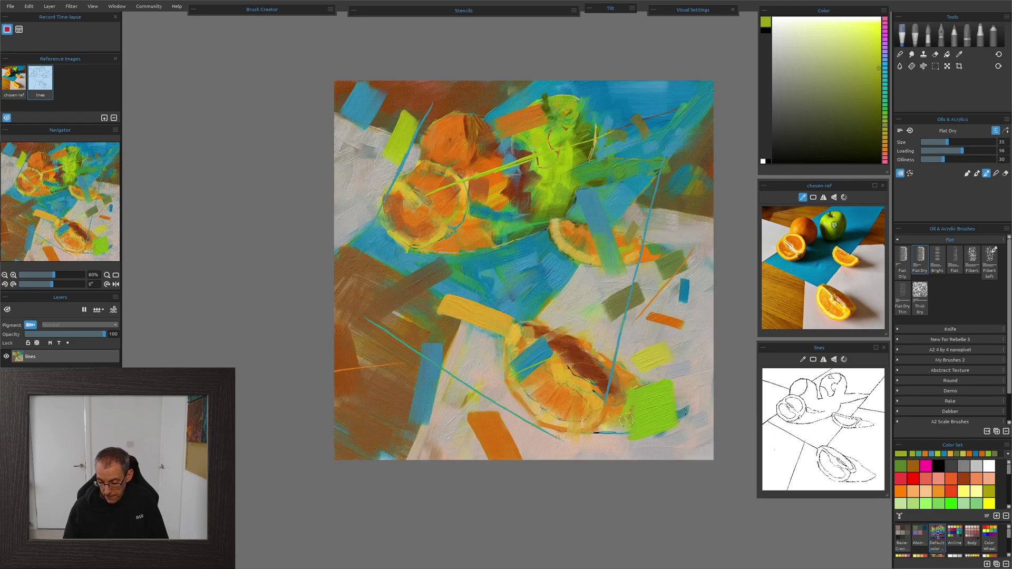
left_click(353, 13)
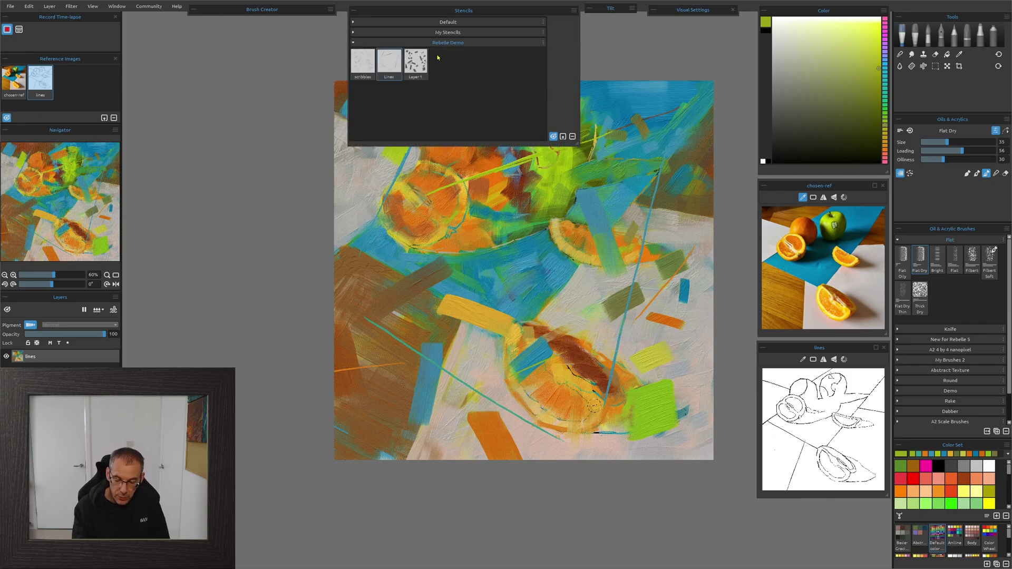
left_click(362, 64)
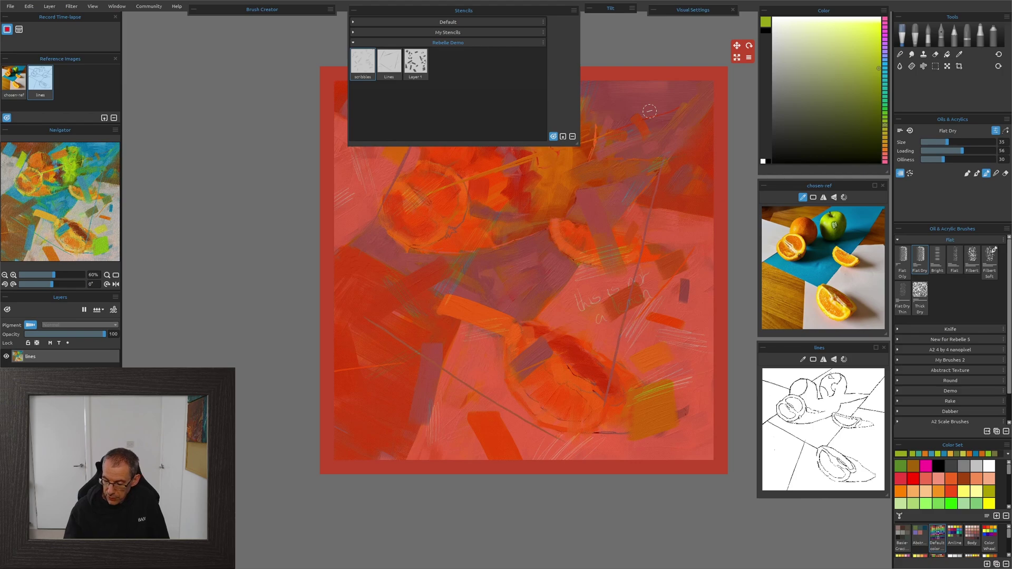
left_click(354, 11)
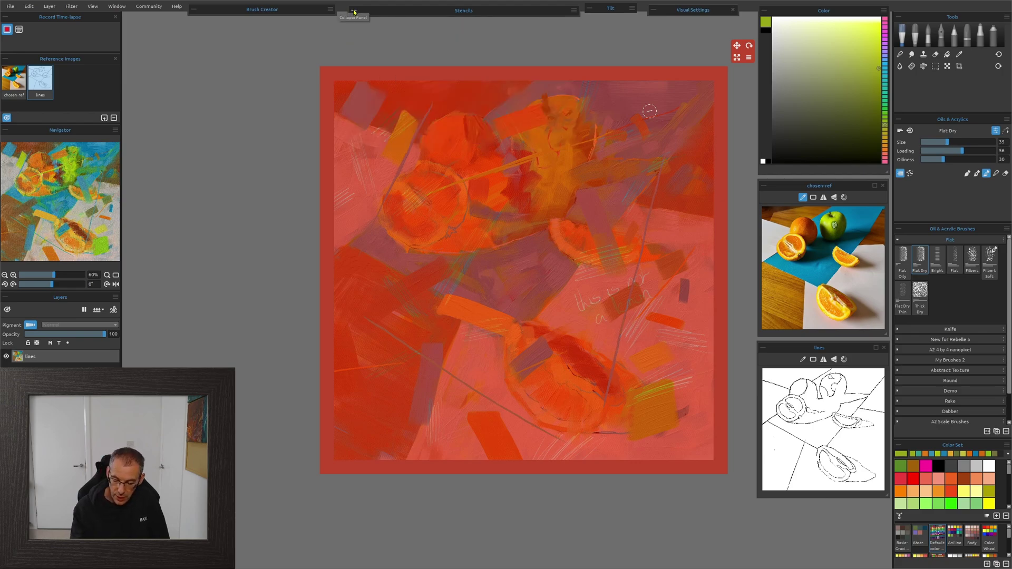
- Paint sampled blue through the scribbles stencil: hatching below the halved orange, the handwriting on the white cloth and the bottom-edge marks
left_click(625, 100, "alt")
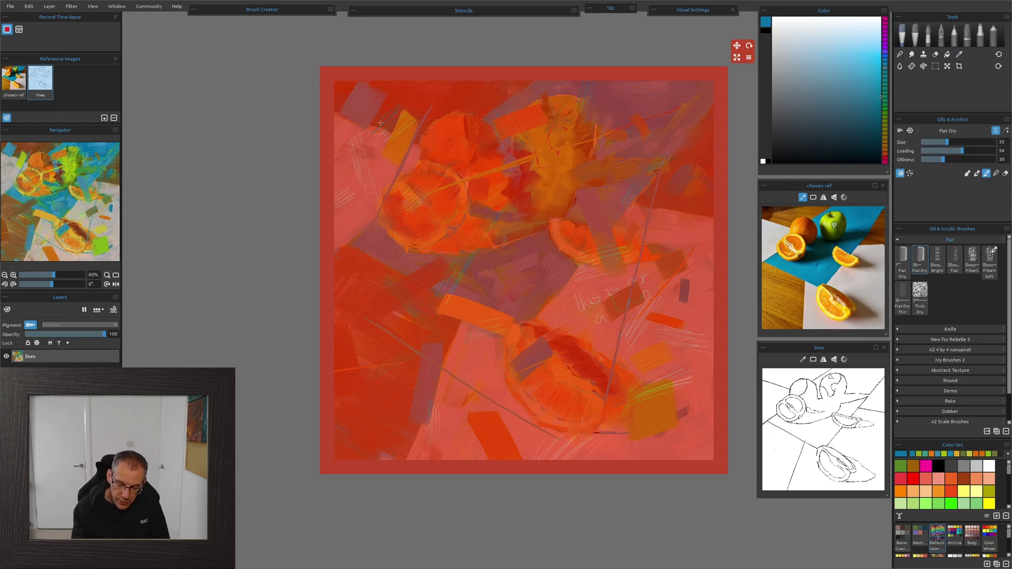
left_click_drag(487, 234, 463, 266)
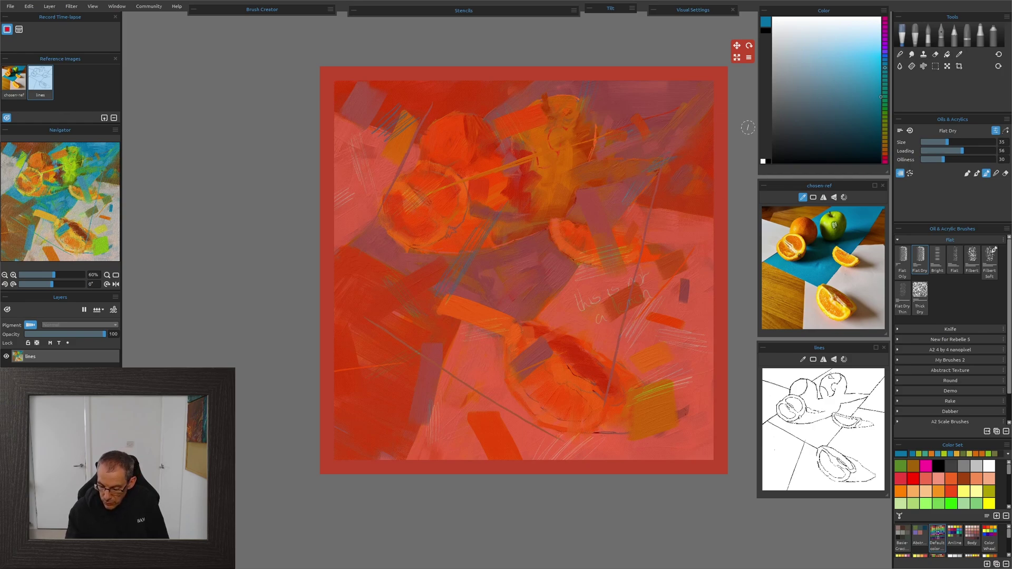
mouse_move(575, 289)
left_mouse_down()
mouse_move(582, 322)
mouse_move(611, 284)
mouse_move(619, 285)
mouse_move(613, 325)
mouse_move(645, 299)
left_mouse_up()
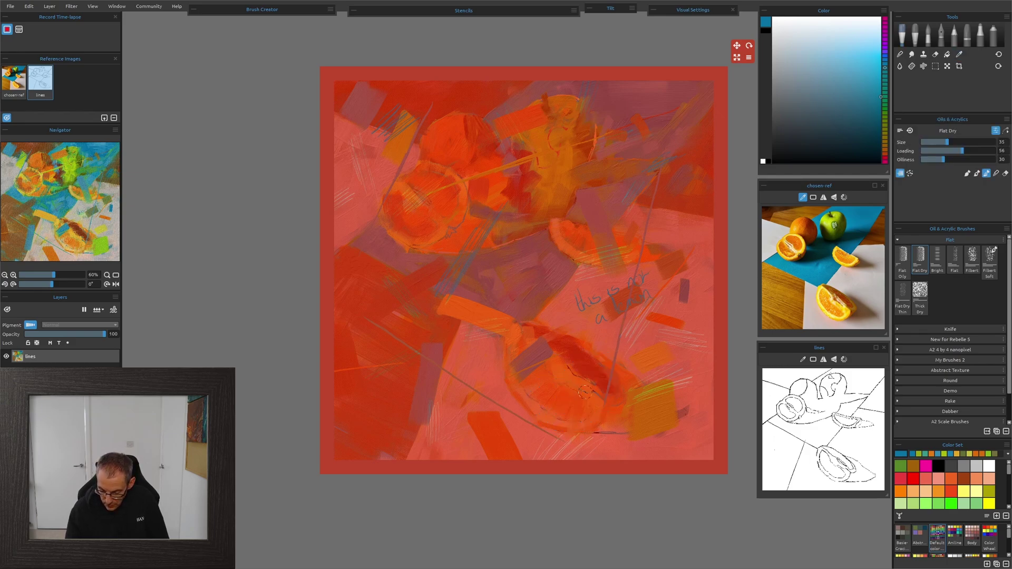
left_click_drag(546, 451, 563, 462)
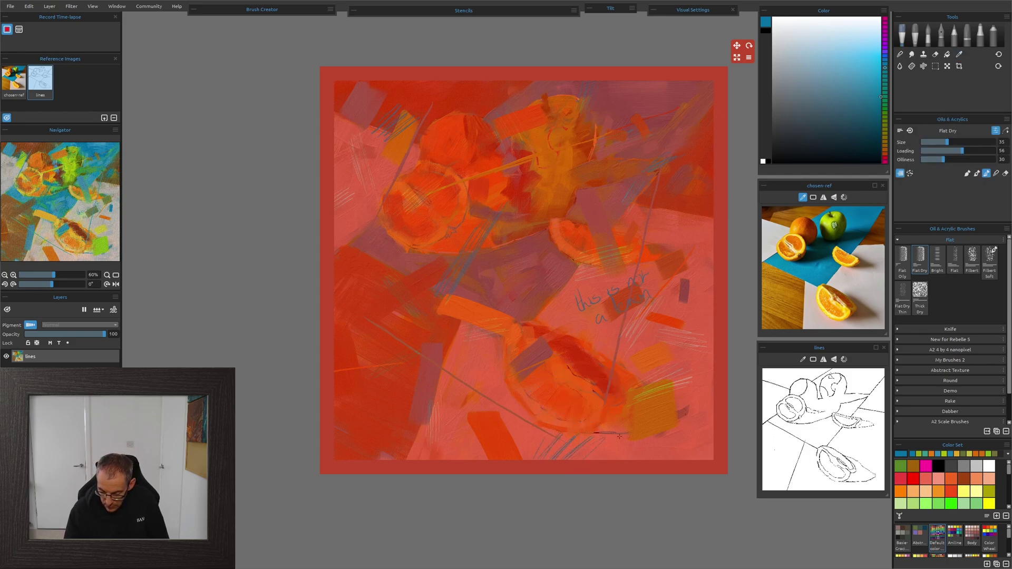
- Paint a sampled orange stencil scribble on the brown table, plus sampled lime green scribbles above the apple and lower on the table
left_click(545, 384, "alt")
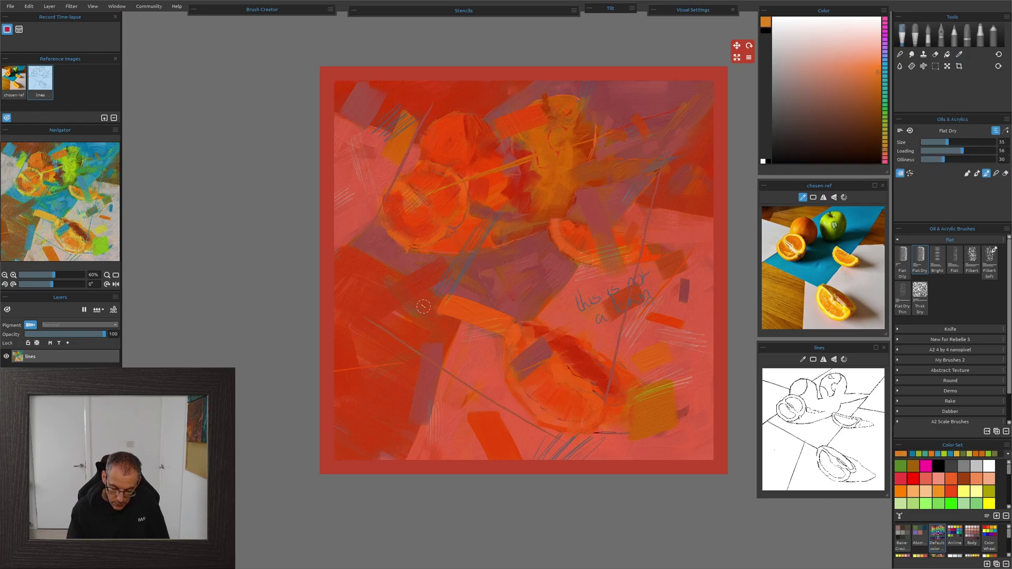
left_click_drag(379, 282, 380, 275)
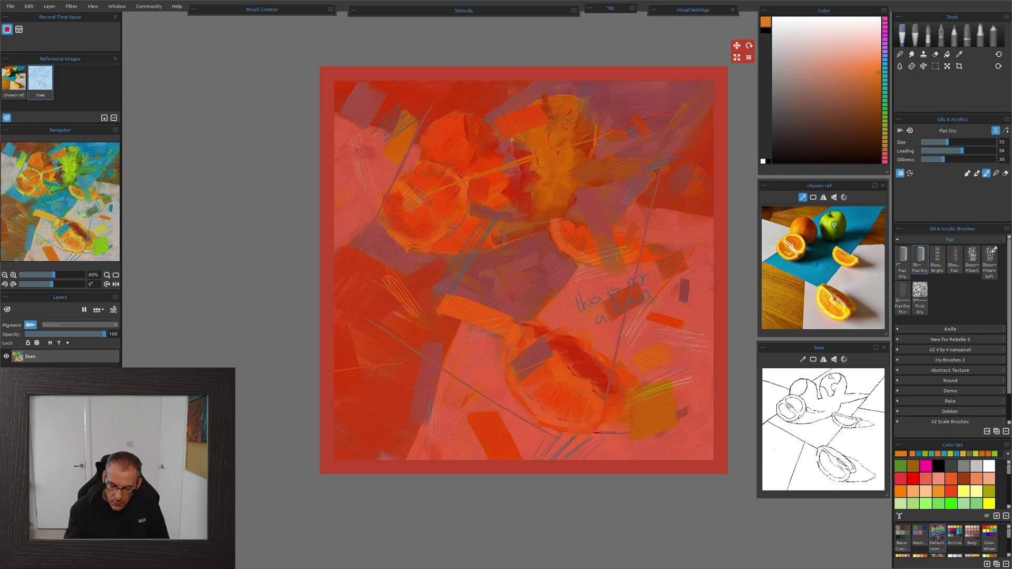
left_click(548, 141, "alt")
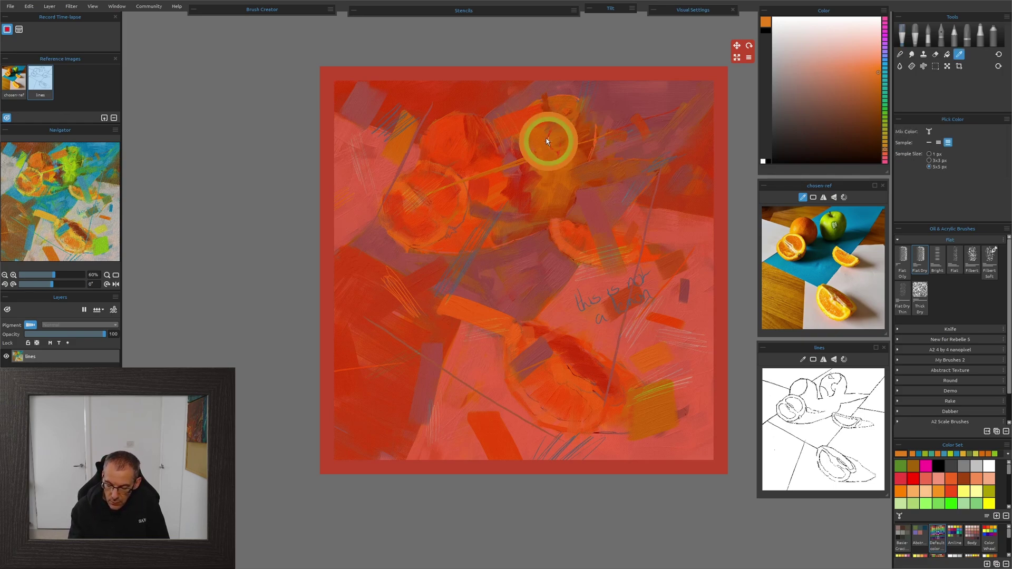
left_click_drag(588, 87, 582, 89)
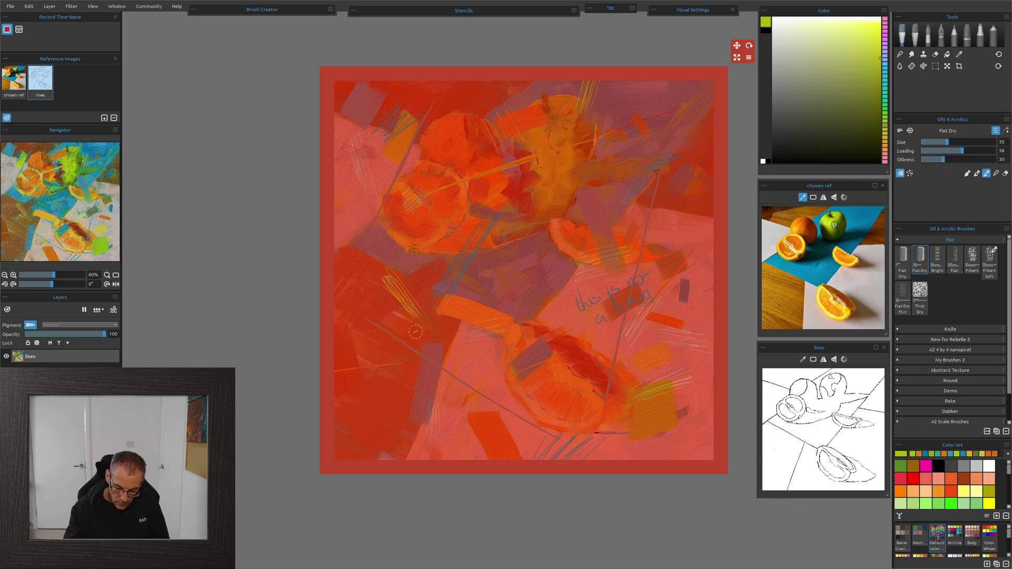
left_click_drag(405, 359, 375, 376)
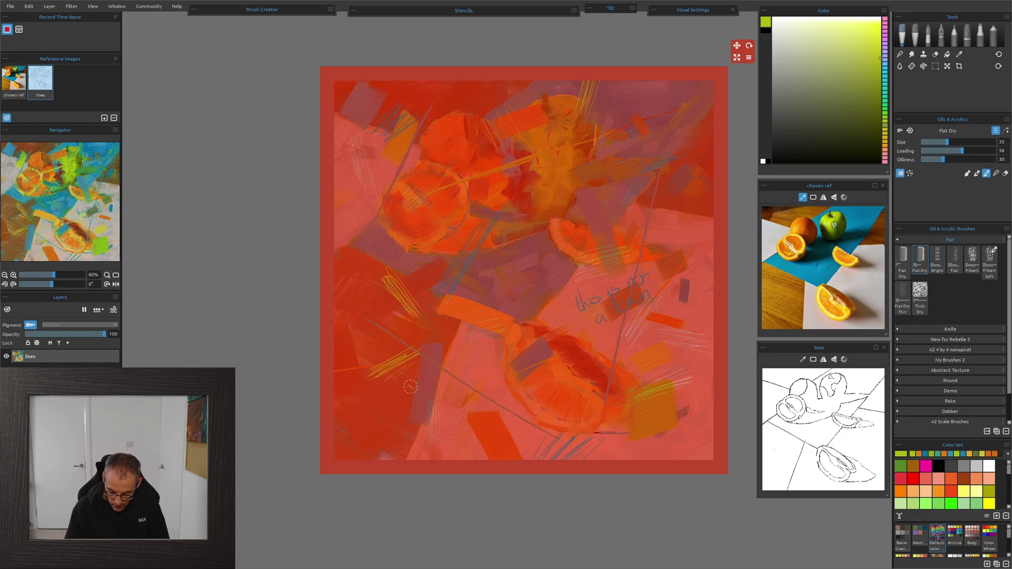
- Paint the stencil scribbles around the large orange wedge in sampled blue and those beside the handwriting in sampled apple green
left_click(520, 264, "alt")
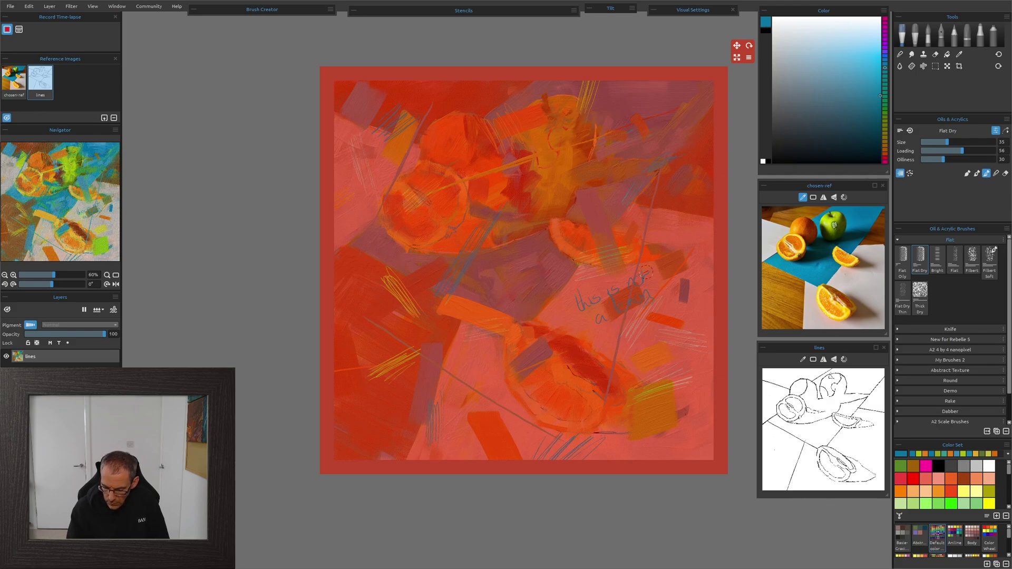
left_click_drag(510, 337, 469, 318)
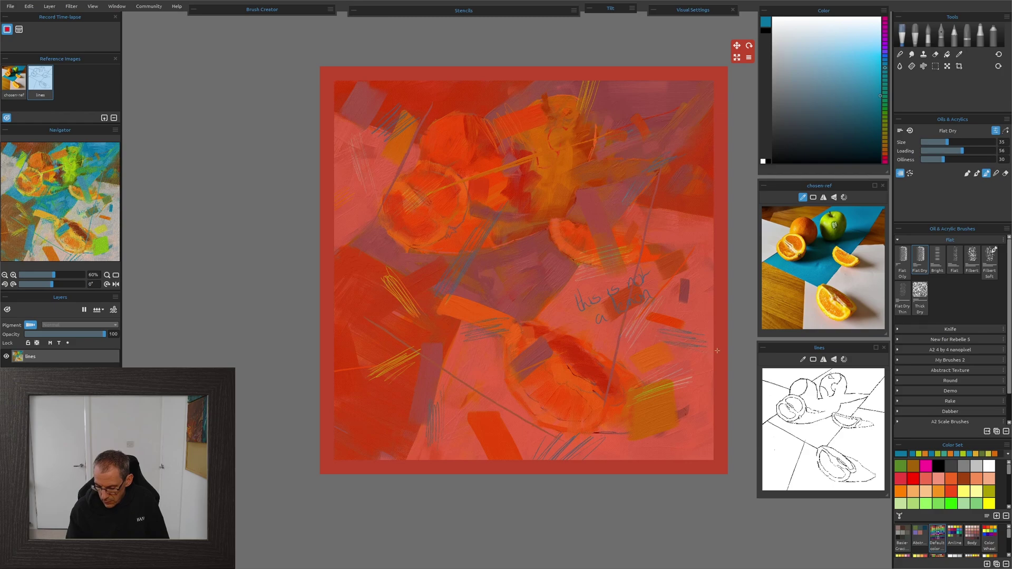
left_click(542, 125, "alt")
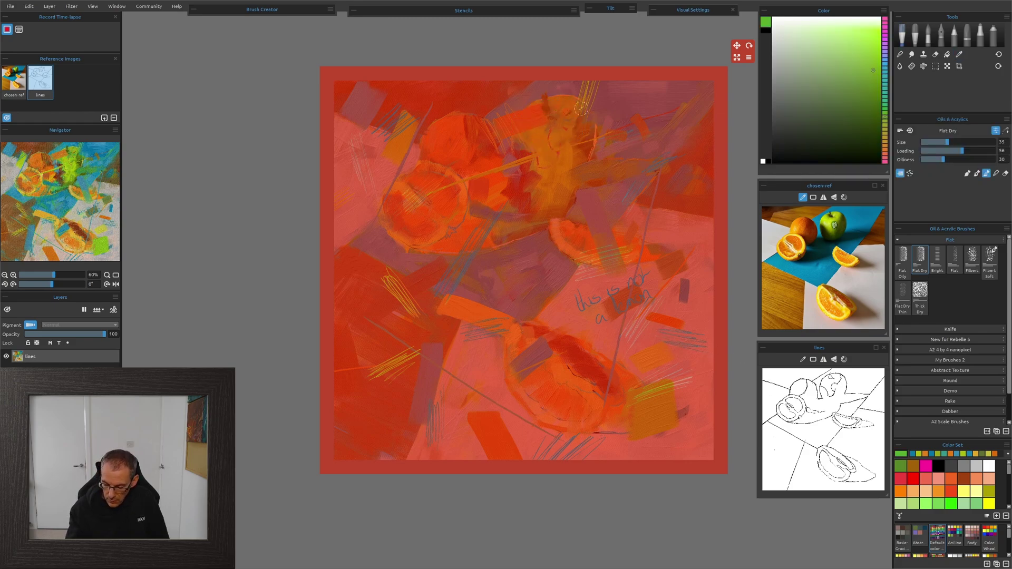
left_click_drag(642, 314, 646, 307)
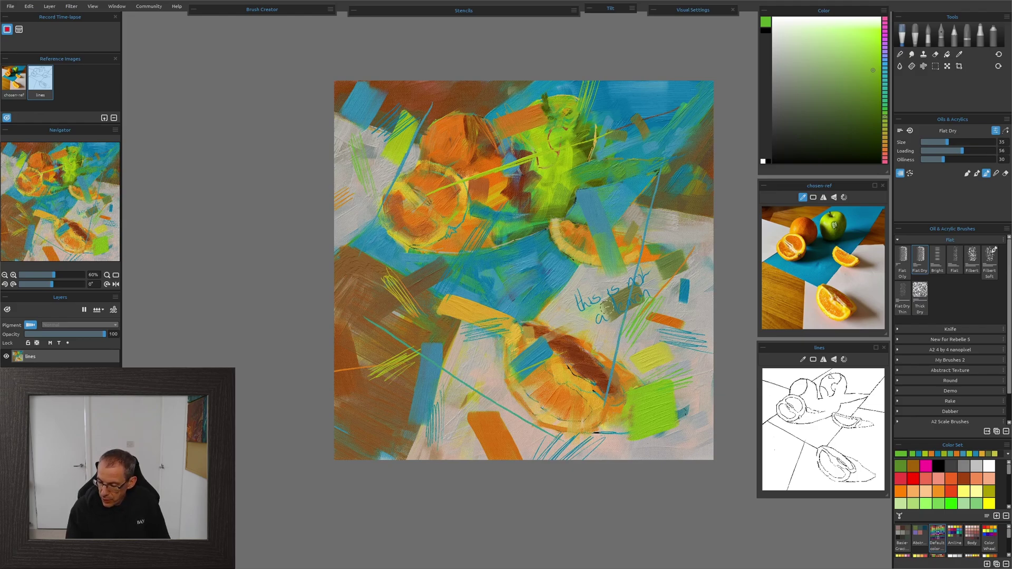
- Choose the PBS Watery 2 ink brush from the Abstract Texture set
left_click(941, 36)
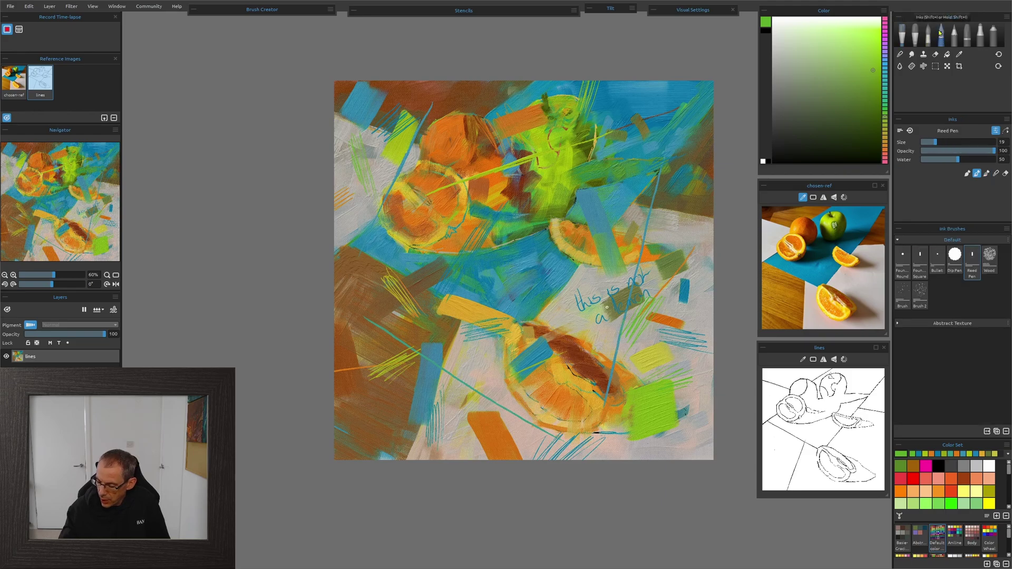
left_click(897, 325)
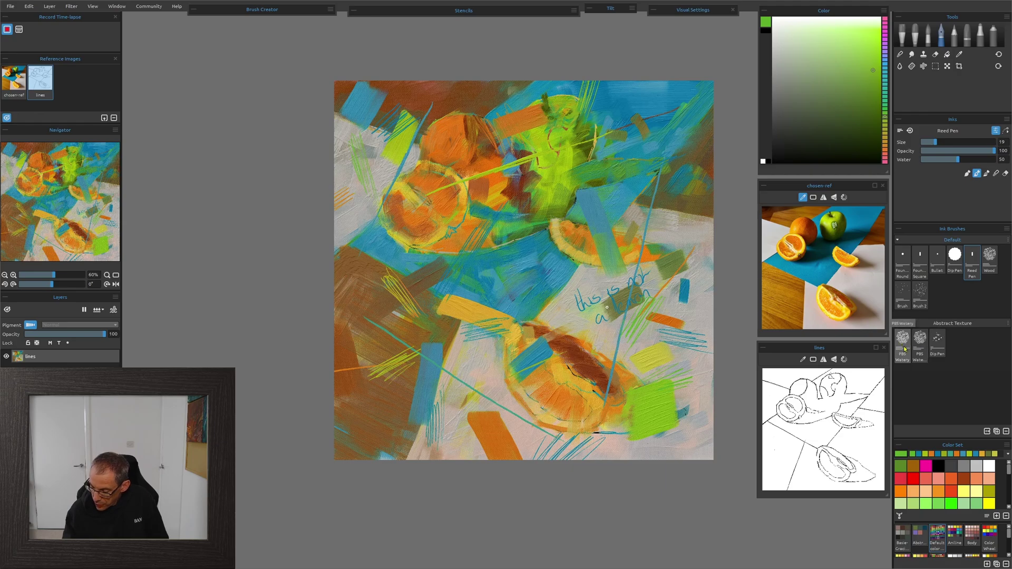
left_click(920, 343)
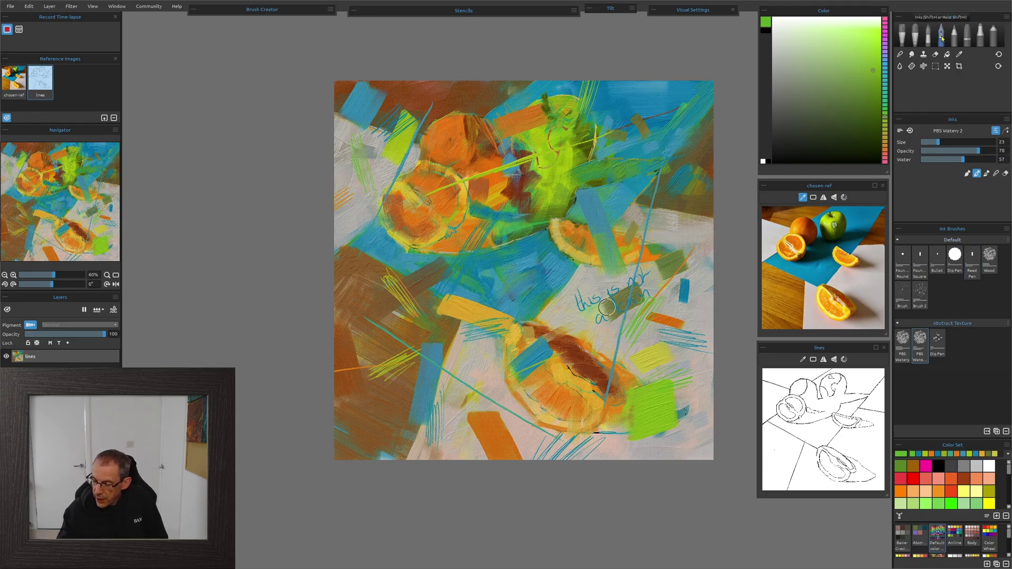
- Set the watercolor Re-Wet to 0 and Diffusion Speed to 8, and turn off Granulation
left_click(653, 11)
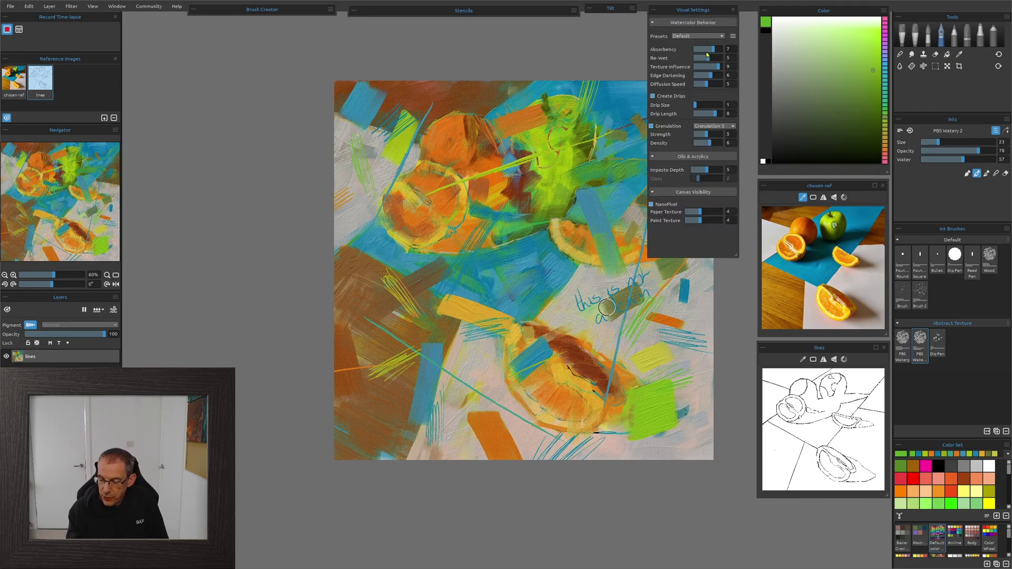
left_click_drag(707, 59, 693, 58)
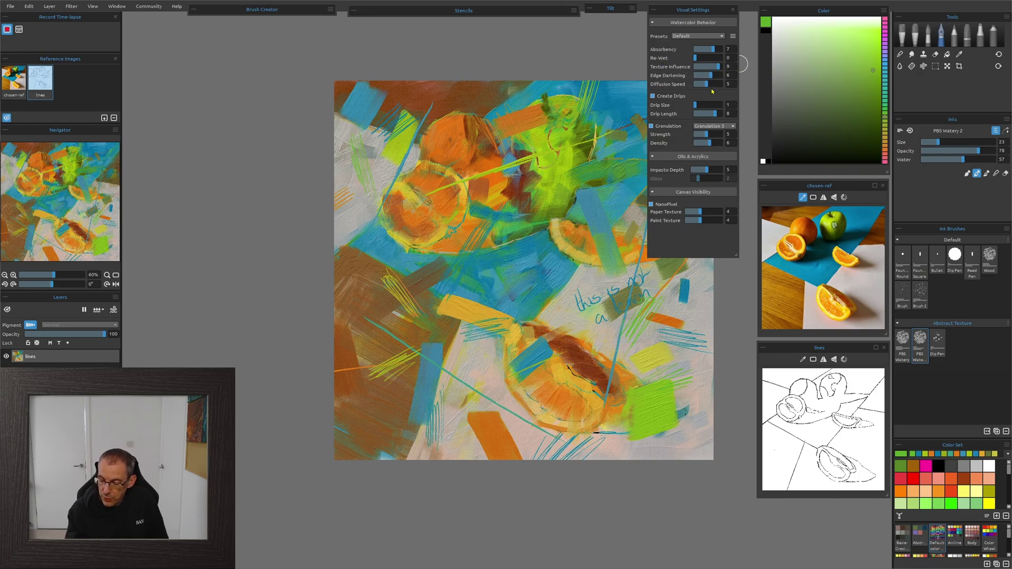
left_click_drag(707, 84, 715, 83)
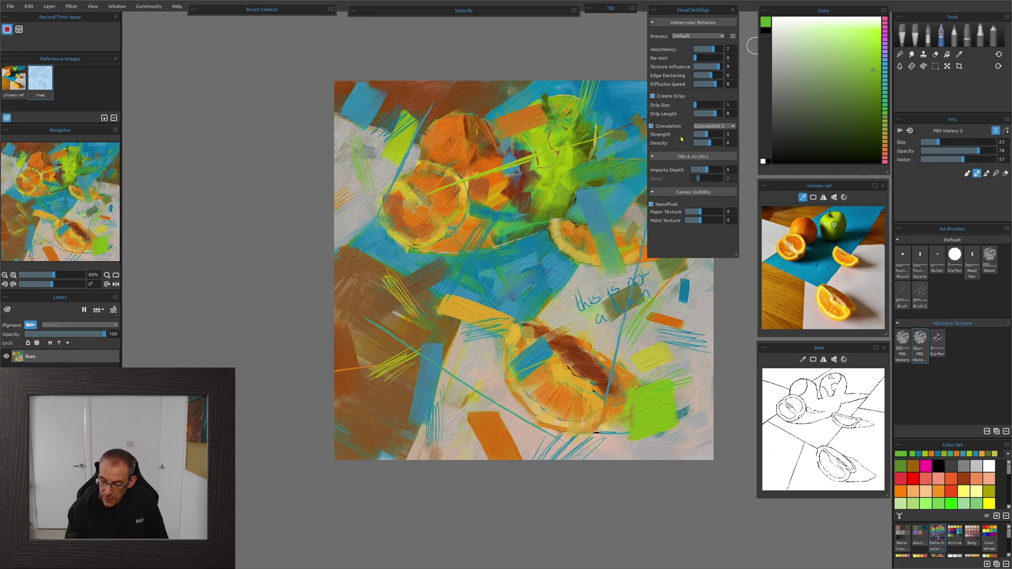
left_click(651, 127)
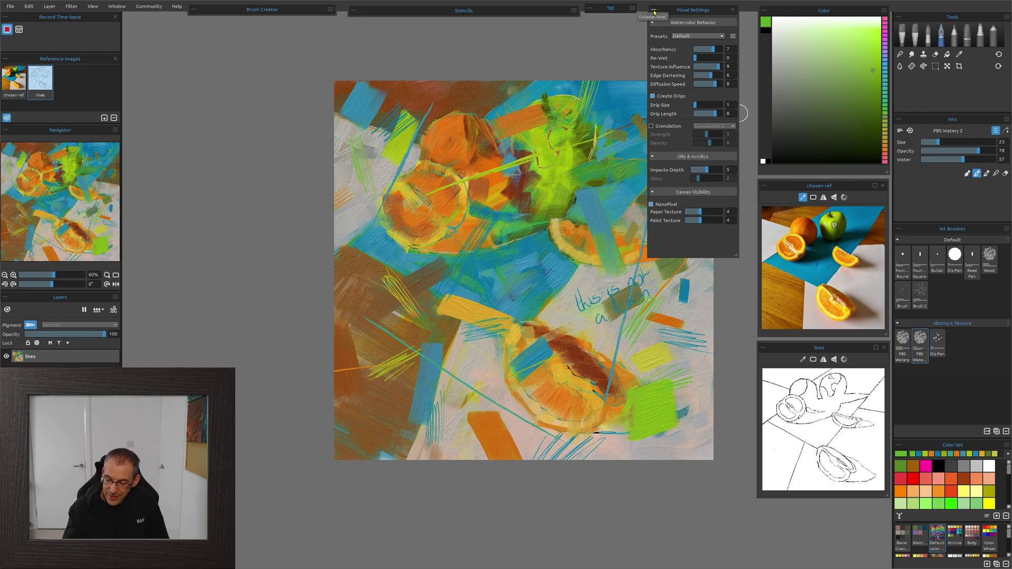
left_click(653, 10)
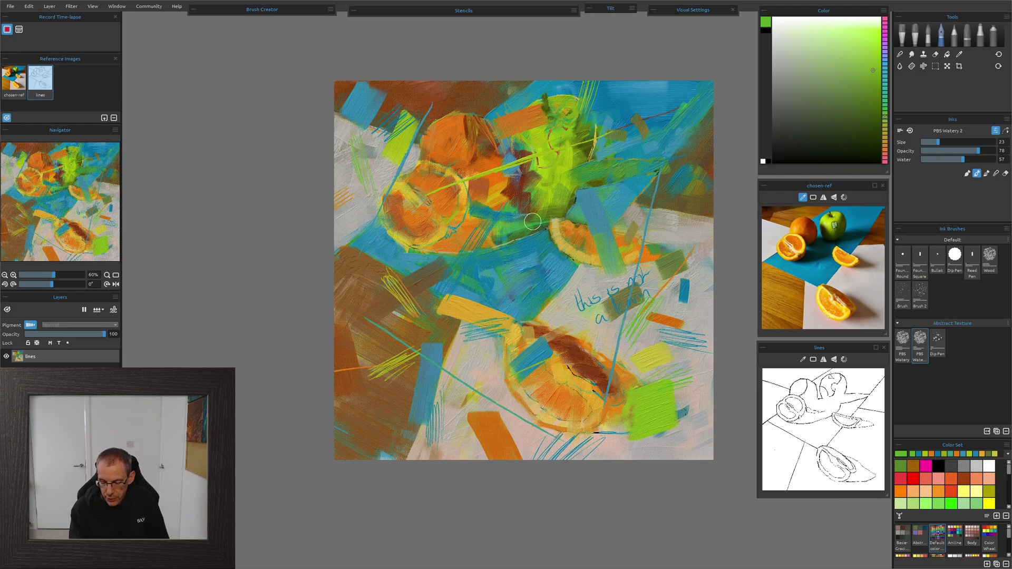
- Pick a very dark blue and glaze shadow into the gap between the oranges and the apple
left_click(885, 64)
left_click(872, 130)
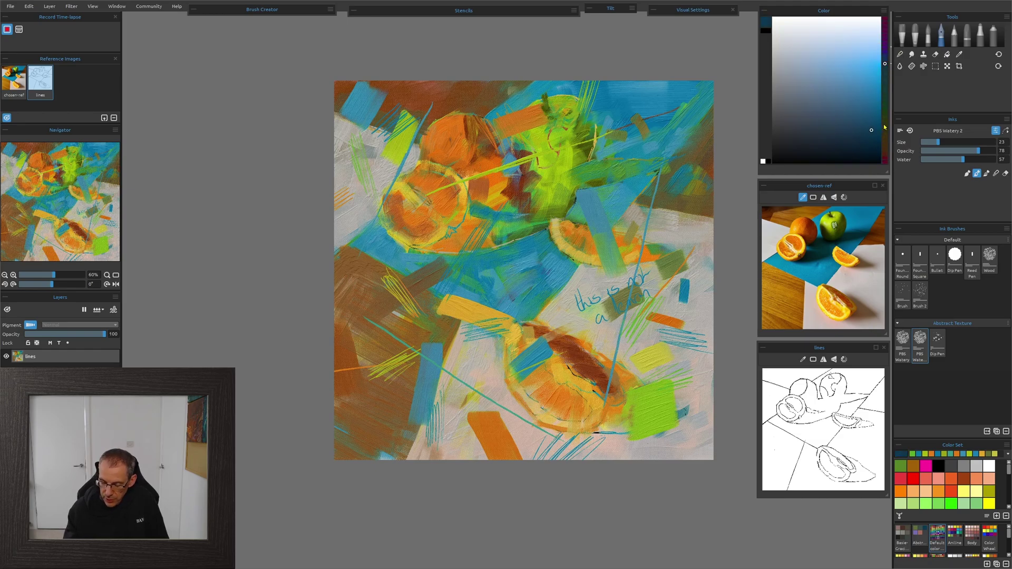
left_click(498, 194)
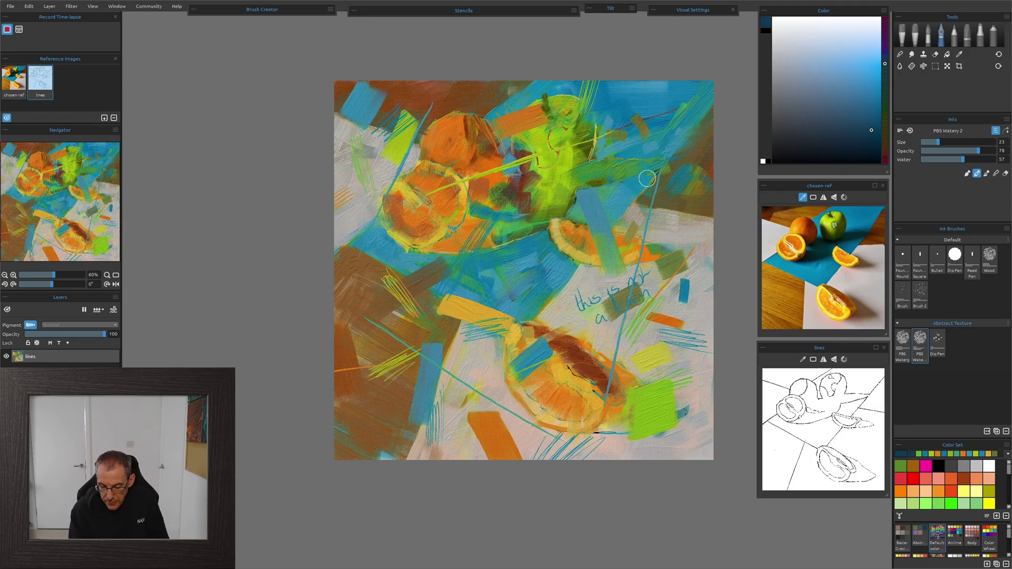
left_click(864, 145)
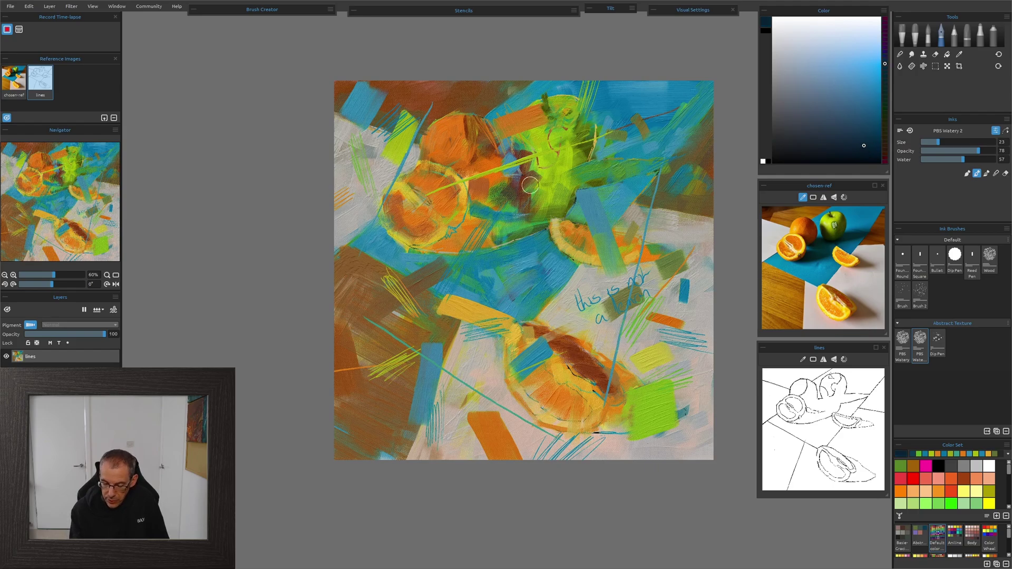
left_click(520, 198)
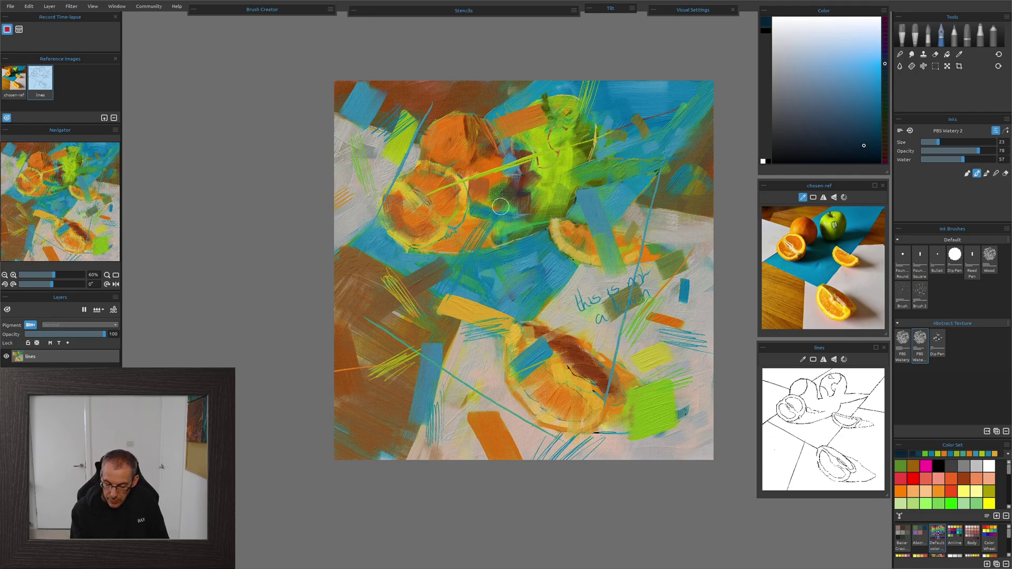
mouse_move(519, 148)
left_mouse_down()
mouse_move(543, 201)
mouse_move(517, 137)
left_mouse_up()
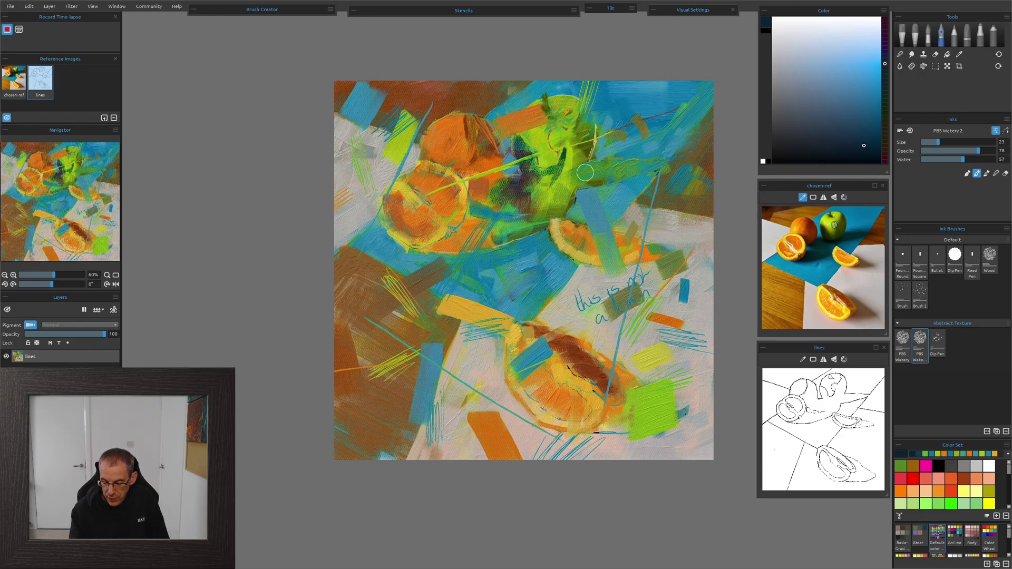
- Glaze dark blue shading over the apple's right side and deepen the shadow along its left edge
mouse_move(555, 127)
left_mouse_down()
mouse_move(553, 155)
mouse_move(566, 158)
left_mouse_up()
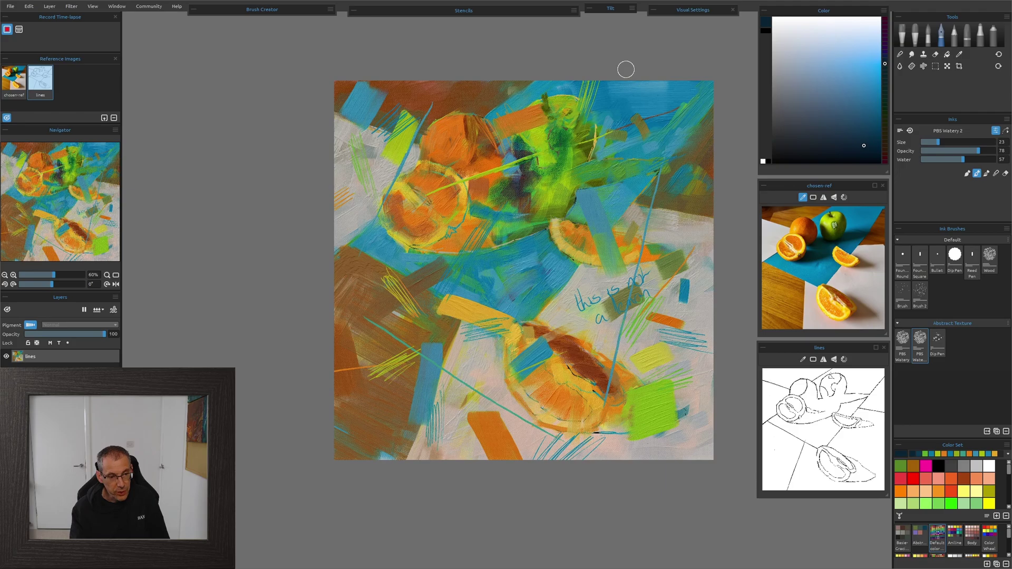
mouse_move(575, 135)
left_mouse_down()
mouse_move(585, 109)
mouse_move(582, 169)
mouse_move(596, 155)
mouse_move(584, 147)
mouse_move(558, 184)
mouse_move(575, 179)
mouse_move(585, 149)
mouse_move(553, 197)
mouse_move(579, 188)
mouse_move(572, 160)
mouse_move(581, 203)
left_mouse_up()
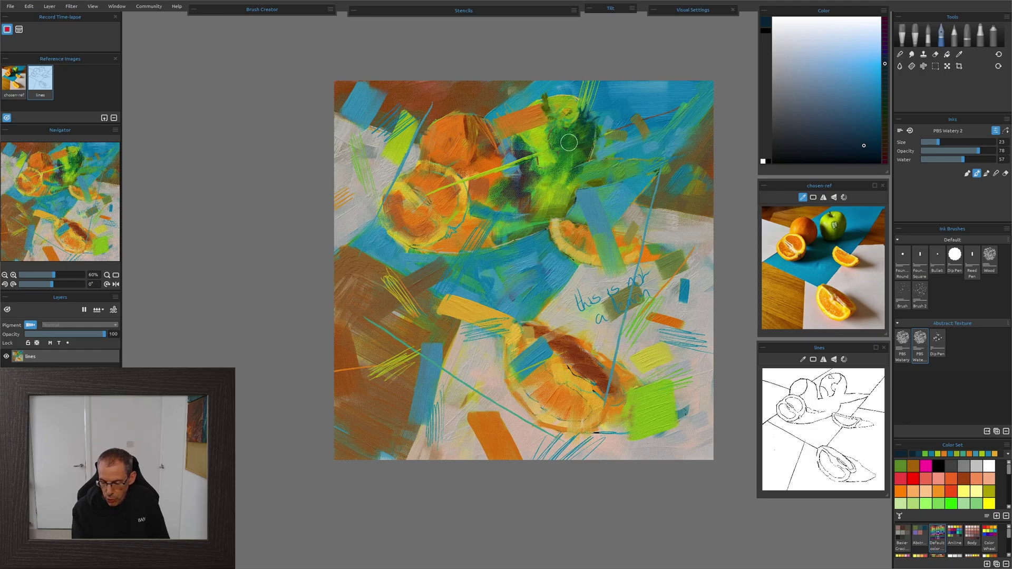
left_click_drag(502, 179, 545, 166)
- Shade the rear orange's right side and the shadow beside and beneath the front halved orange with the dark blue glaze
left_click_drag(484, 128, 487, 184)
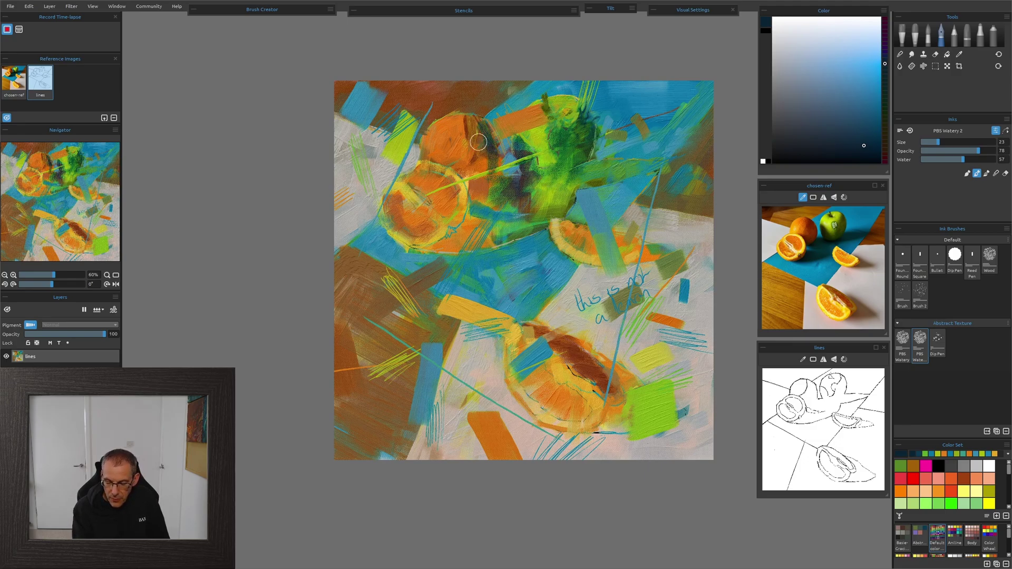
left_click_drag(480, 146, 484, 179)
mouse_move(479, 126)
left_mouse_down()
mouse_move(467, 169)
mouse_move(487, 136)
mouse_move(456, 167)
mouse_move(475, 175)
mouse_move(461, 168)
mouse_move(505, 137)
mouse_move(468, 168)
mouse_move(485, 158)
mouse_move(483, 181)
left_mouse_up()
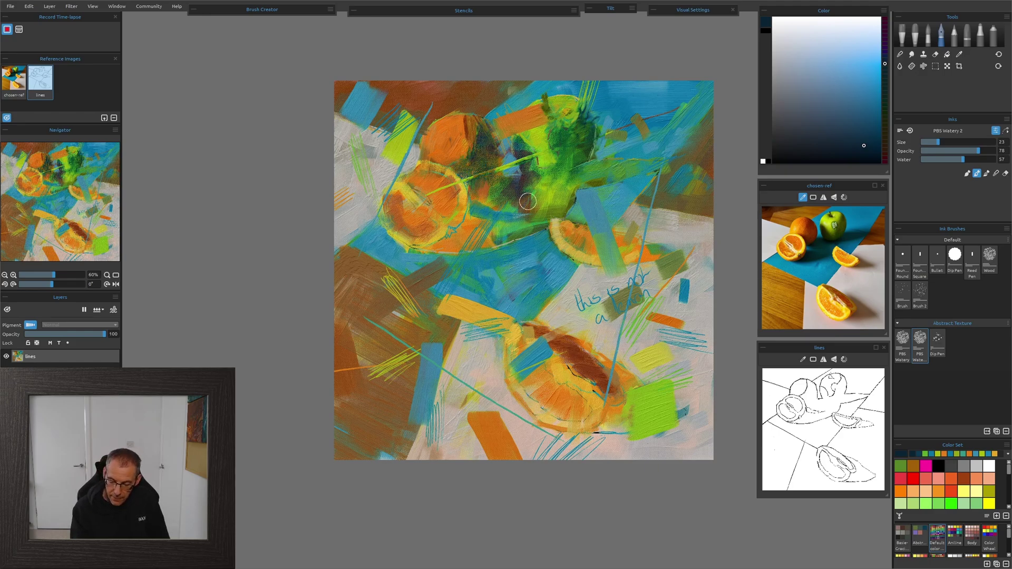
left_click_drag(471, 184, 474, 240)
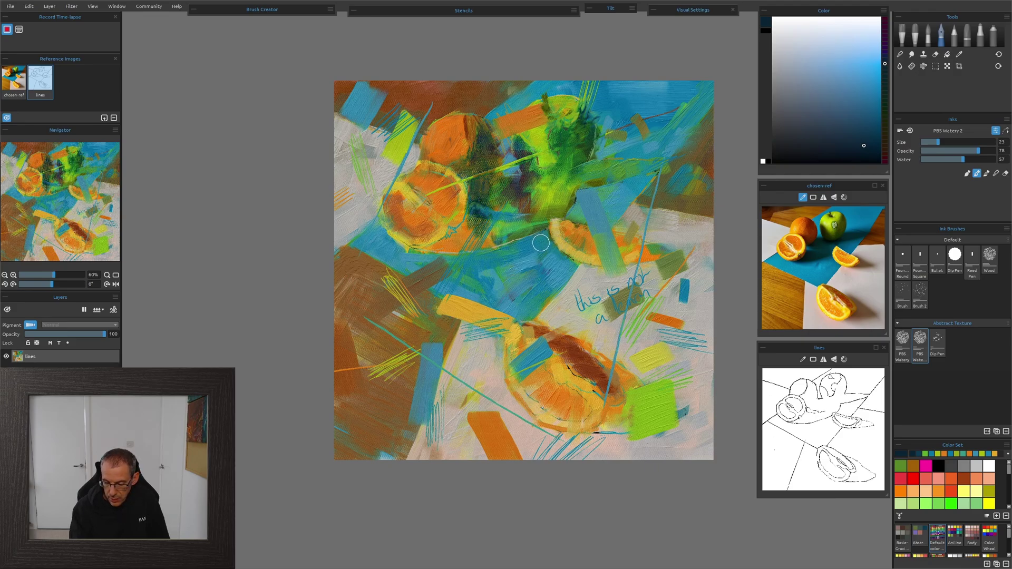
mouse_move(465, 226)
left_mouse_down()
mouse_move(420, 249)
mouse_move(468, 244)
mouse_move(499, 223)
mouse_move(454, 243)
mouse_move(507, 234)
mouse_move(445, 249)
mouse_move(505, 236)
mouse_move(462, 238)
mouse_move(538, 218)
mouse_move(470, 233)
left_mouse_up()
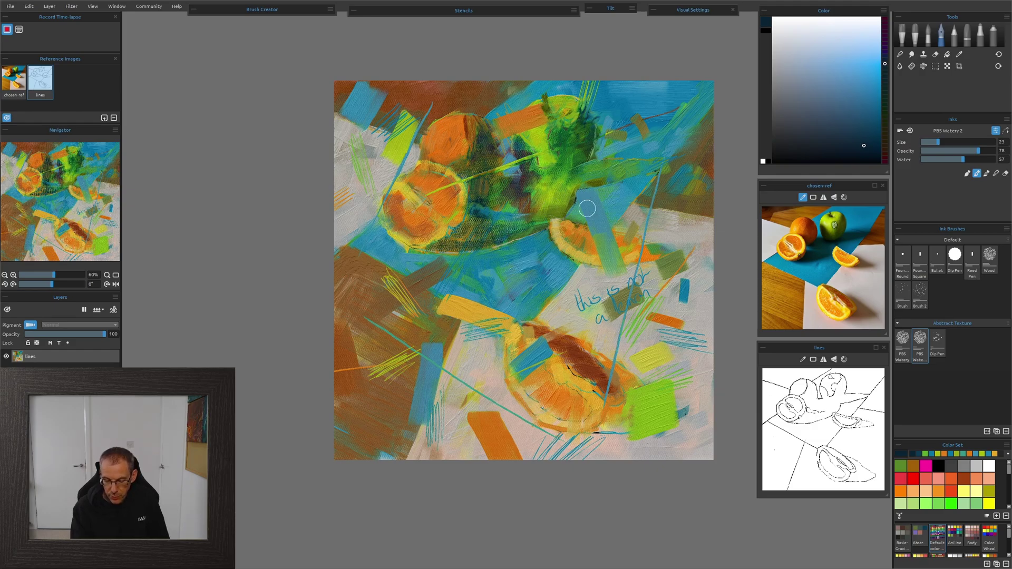
- Darken the apple's lower part and its cast shadow across the blue cloth with the dark blue glaze
mouse_move(500, 205)
left_mouse_down()
mouse_move(564, 197)
mouse_move(527, 221)
mouse_move(559, 210)
mouse_move(558, 189)
mouse_move(567, 199)
left_mouse_up()
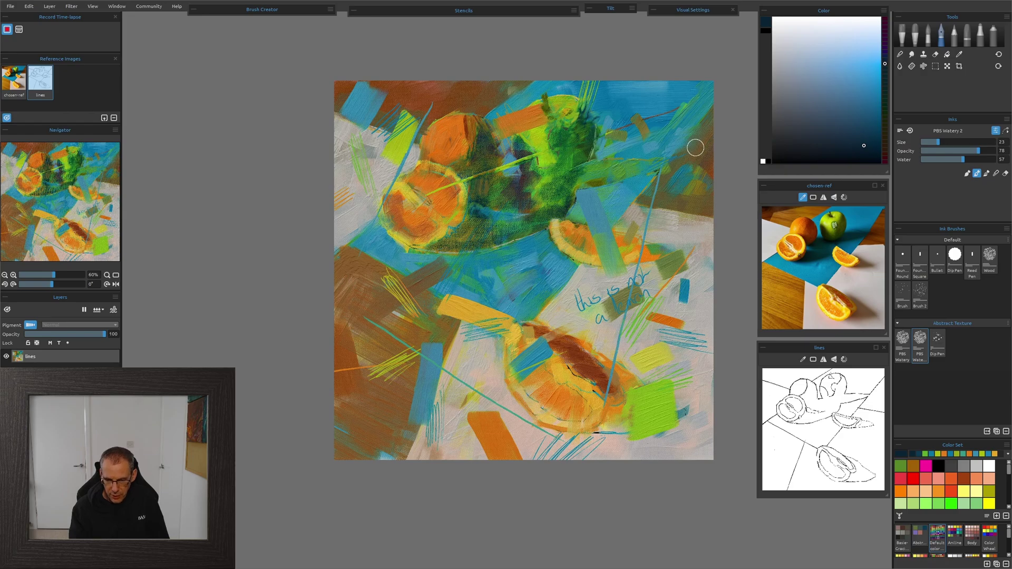
mouse_move(581, 171)
left_mouse_down()
mouse_move(622, 157)
mouse_move(587, 172)
mouse_move(656, 165)
left_mouse_up()
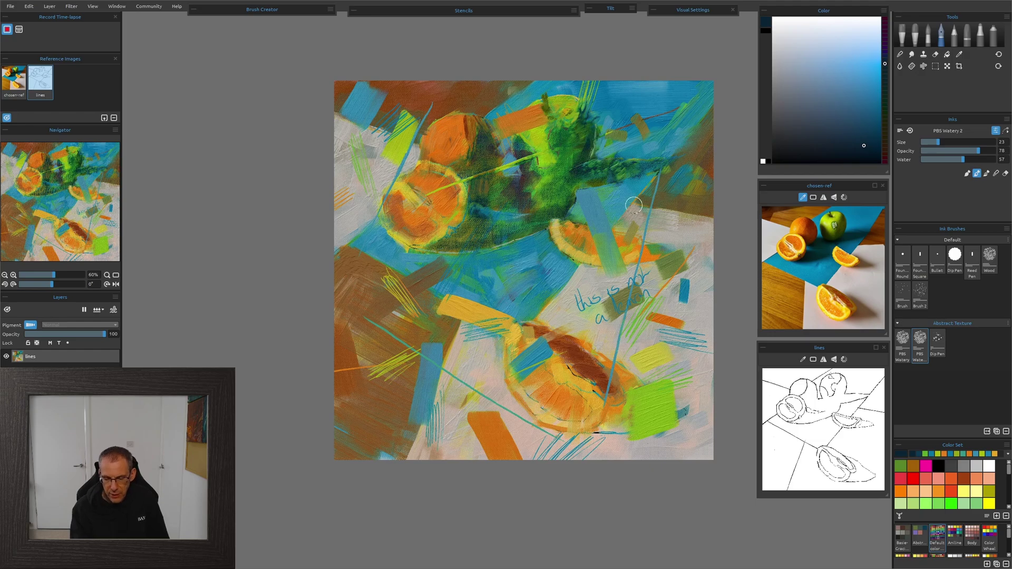
scroll(619, 195, "up", 2)
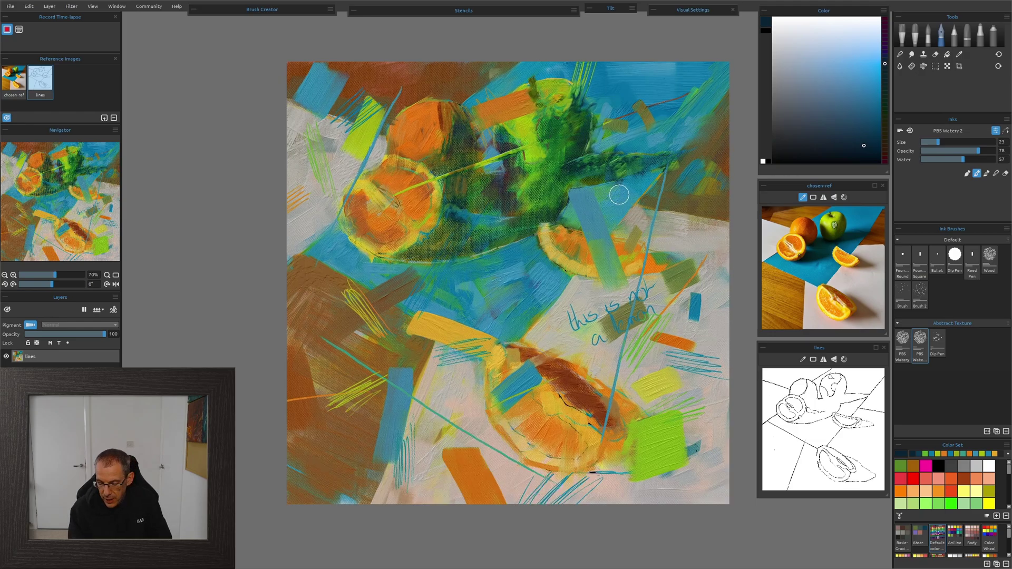
- Extend the apple's cast shadow across the blue cloth to the canvas's right edge with the dark blue glaze
scroll(619, 194, "up", 1)
scroll(592, 180, "down", 1)
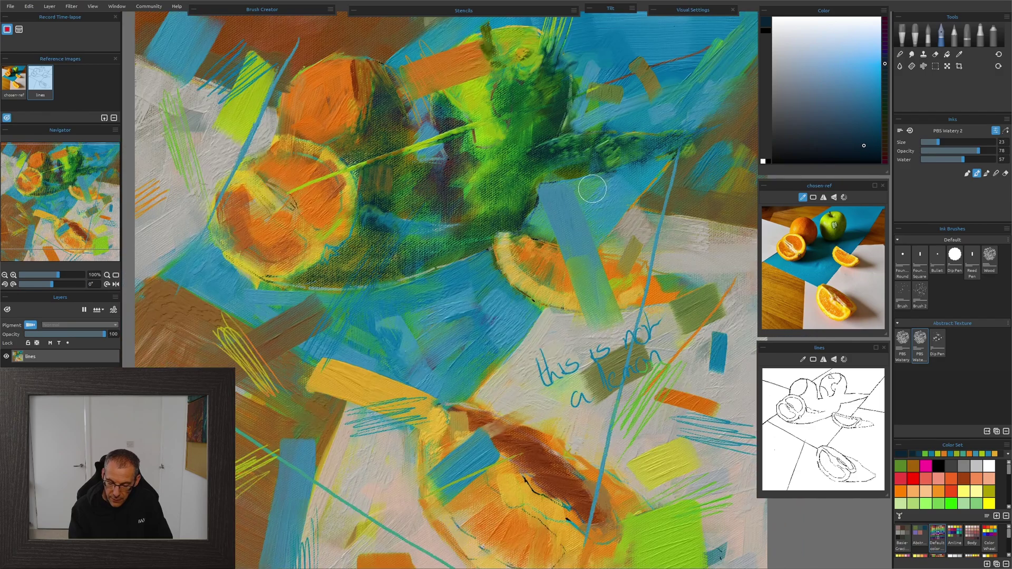
scroll(561, 201, "down", 1)
scroll(589, 199, "up", 1)
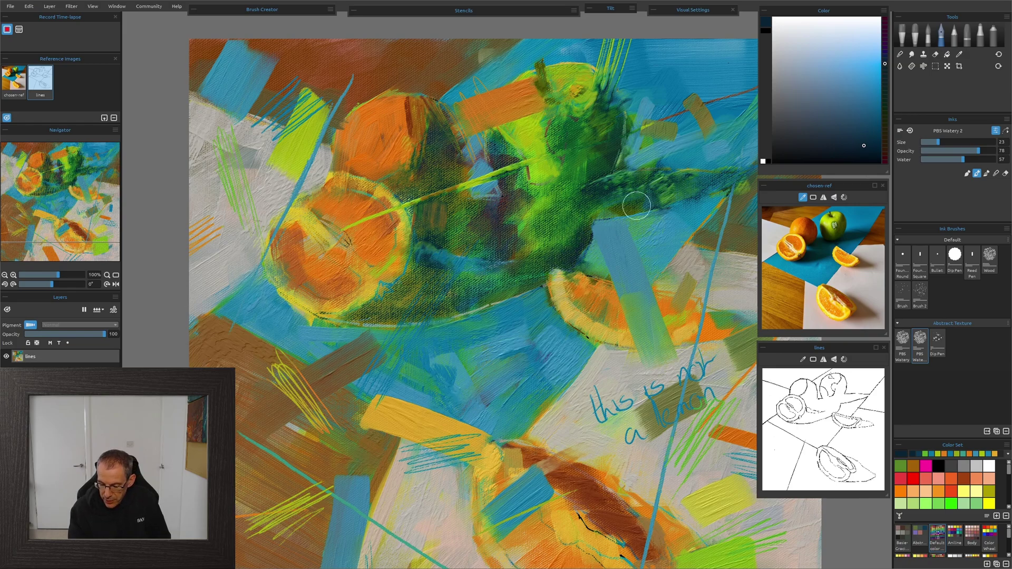
mouse_move(603, 153)
left_mouse_down()
mouse_move(585, 129)
mouse_move(596, 164)
mouse_move(608, 104)
mouse_move(599, 157)
mouse_move(612, 113)
mouse_move(617, 153)
mouse_move(615, 117)
mouse_move(596, 196)
left_mouse_up()
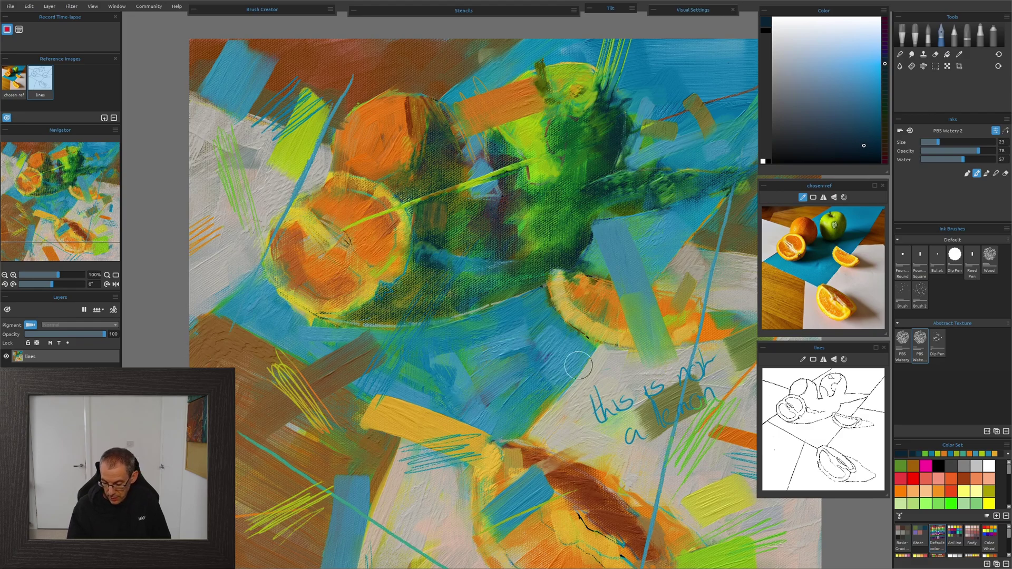
left_click_drag(605, 369, 438, 320)
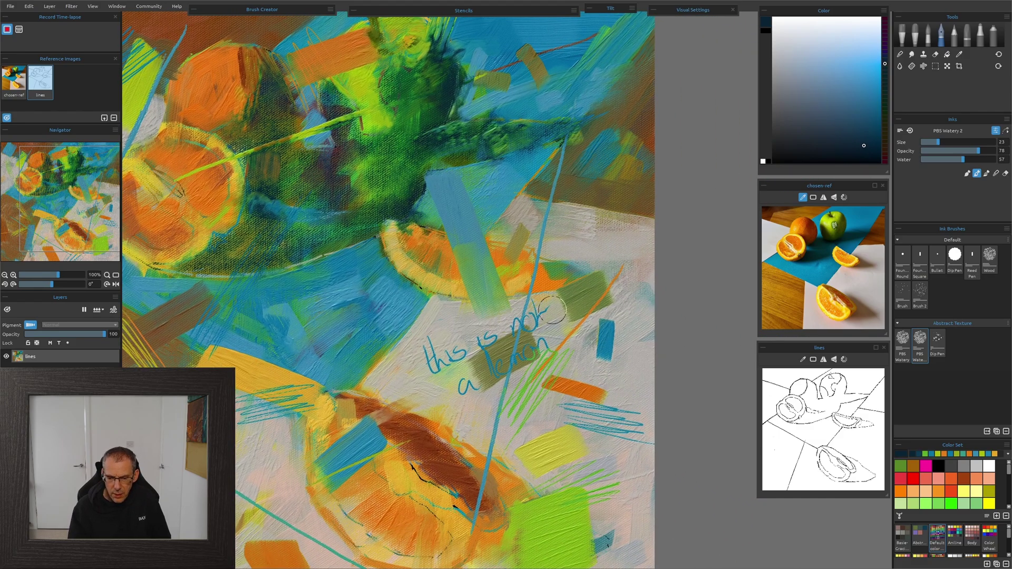
mouse_move(514, 132)
left_mouse_down()
mouse_move(622, 113)
mouse_move(491, 146)
left_mouse_up()
mouse_move(595, 125)
left_mouse_down()
mouse_move(650, 109)
mouse_move(481, 107)
left_mouse_up()
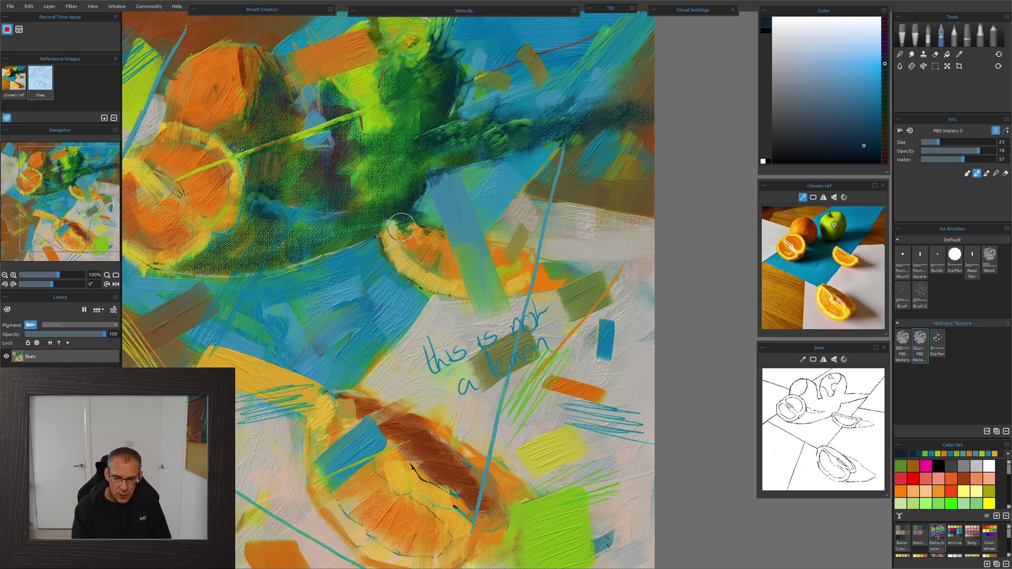
- Strengthen the shadow edge below the front halved orange and glaze the small wedge's cast shadow onto the white cloth
left_click_drag(365, 235, 259, 279)
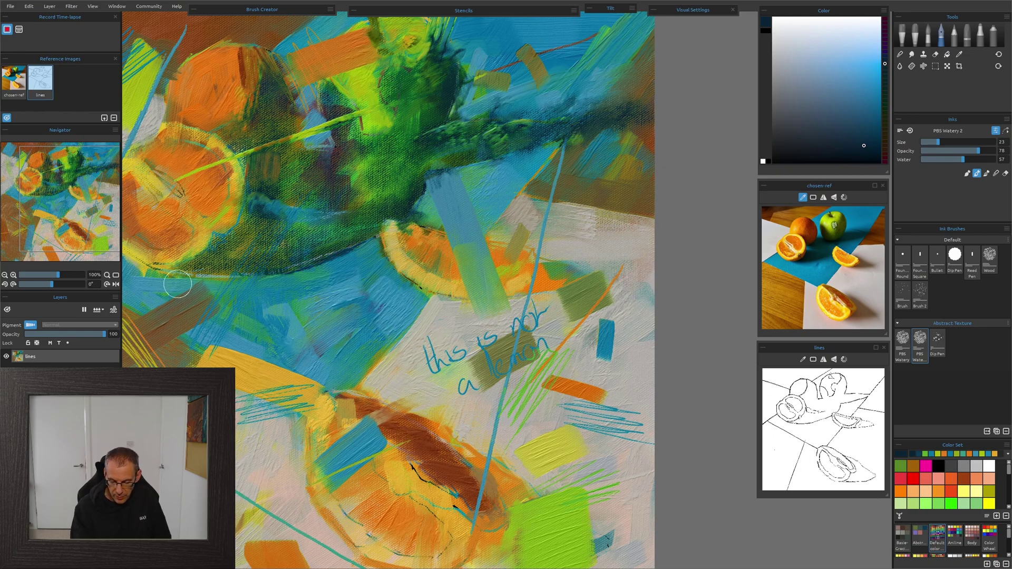
mouse_move(516, 243)
left_mouse_down()
mouse_move(578, 262)
mouse_move(547, 262)
mouse_move(537, 276)
mouse_move(550, 274)
mouse_move(552, 263)
mouse_move(517, 296)
mouse_move(572, 266)
mouse_move(553, 281)
mouse_move(610, 273)
mouse_move(547, 280)
mouse_move(615, 267)
mouse_move(593, 264)
mouse_move(567, 282)
mouse_move(610, 271)
mouse_move(571, 284)
mouse_move(598, 276)
left_mouse_up()
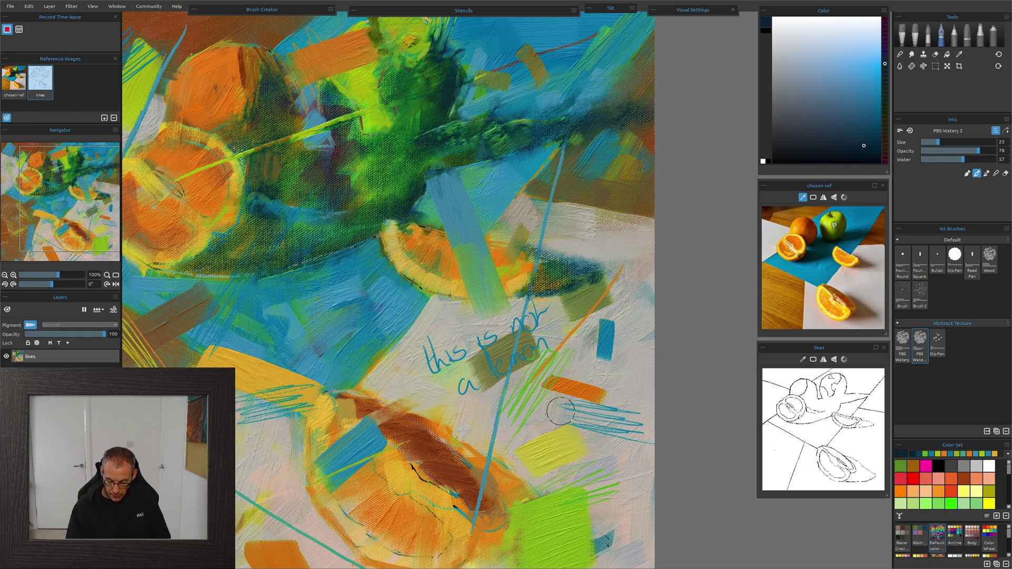
- Glaze dark blue over the brown shaded flesh of the large orange wedge in the foreground
left_click_drag(585, 495, 619, 349)
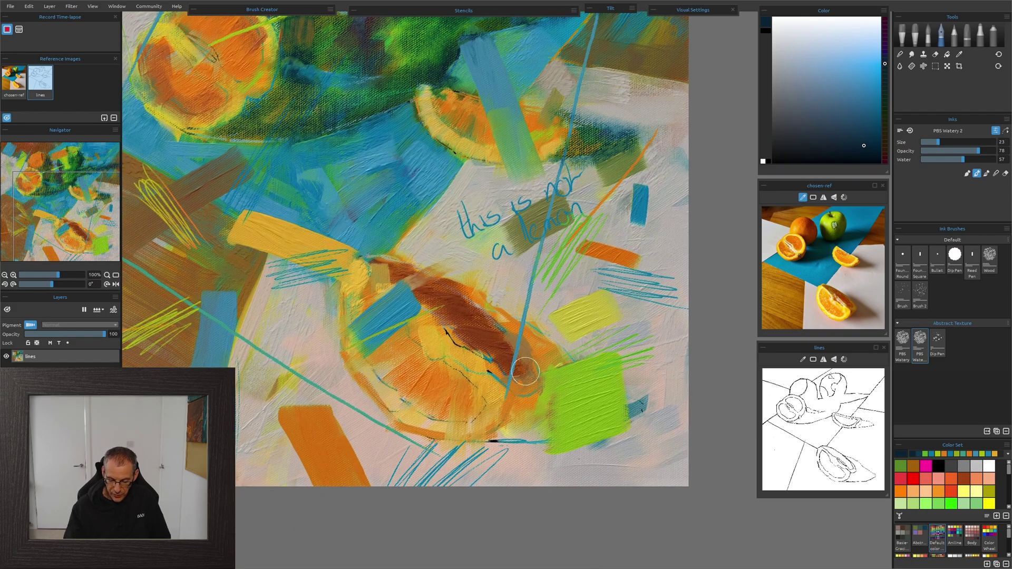
left_click_drag(454, 314, 507, 358)
mouse_move(451, 295)
left_mouse_down()
mouse_move(405, 276)
mouse_move(468, 305)
left_mouse_up()
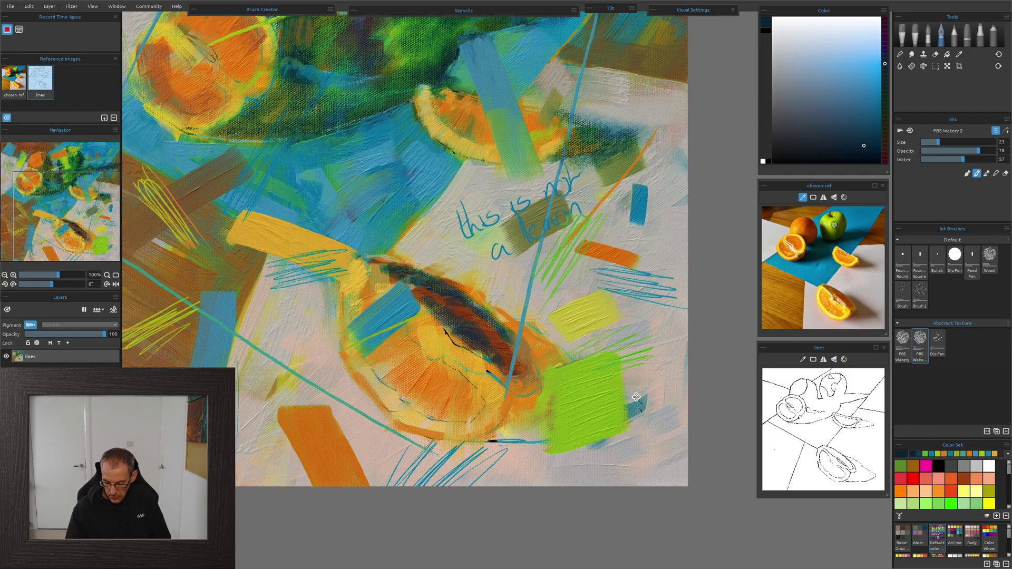
- Build up the large wedge's cast shadow along its right side and across the bright green block
scroll(591, 380, "down", 2)
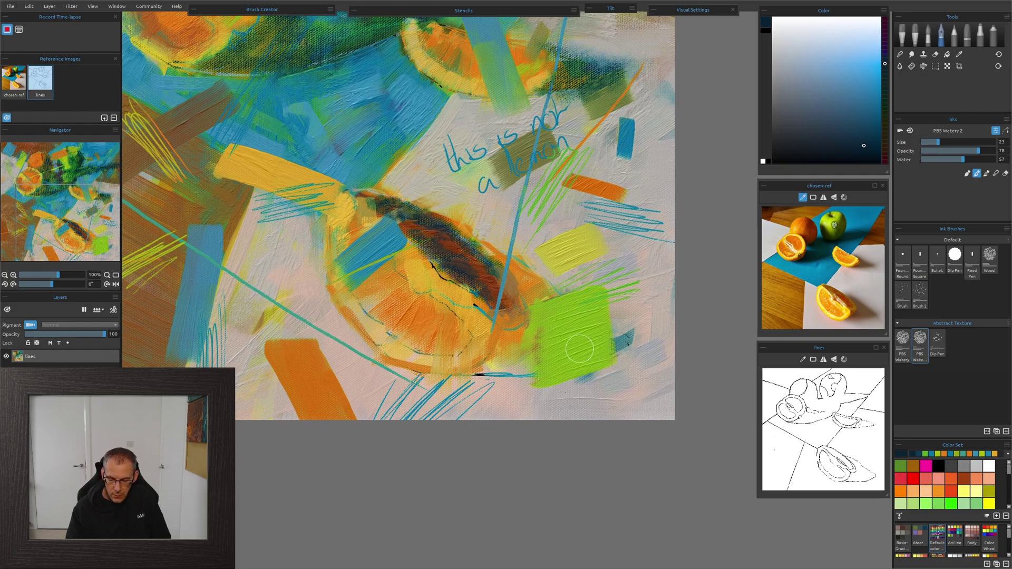
mouse_move(487, 245)
left_mouse_down()
mouse_move(554, 331)
mouse_move(557, 315)
mouse_move(541, 305)
mouse_move(528, 335)
mouse_move(486, 366)
mouse_move(548, 355)
mouse_move(527, 367)
mouse_move(567, 358)
left_mouse_up()
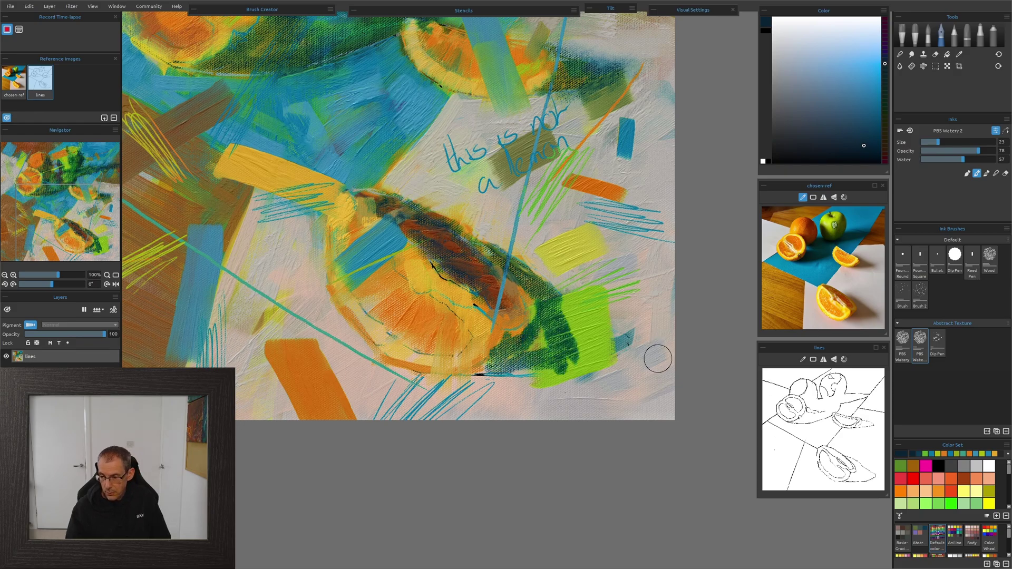
mouse_move(657, 359)
left_mouse_down()
mouse_move(629, 320)
mouse_move(625, 343)
left_mouse_up()
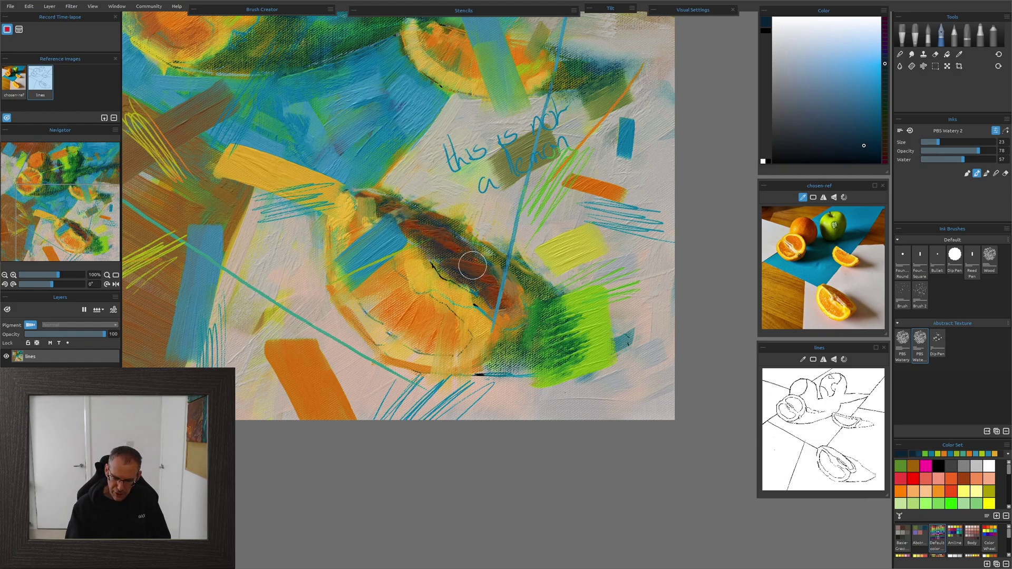
mouse_move(466, 249)
left_mouse_down()
mouse_move(515, 295)
mouse_move(523, 287)
left_mouse_up()
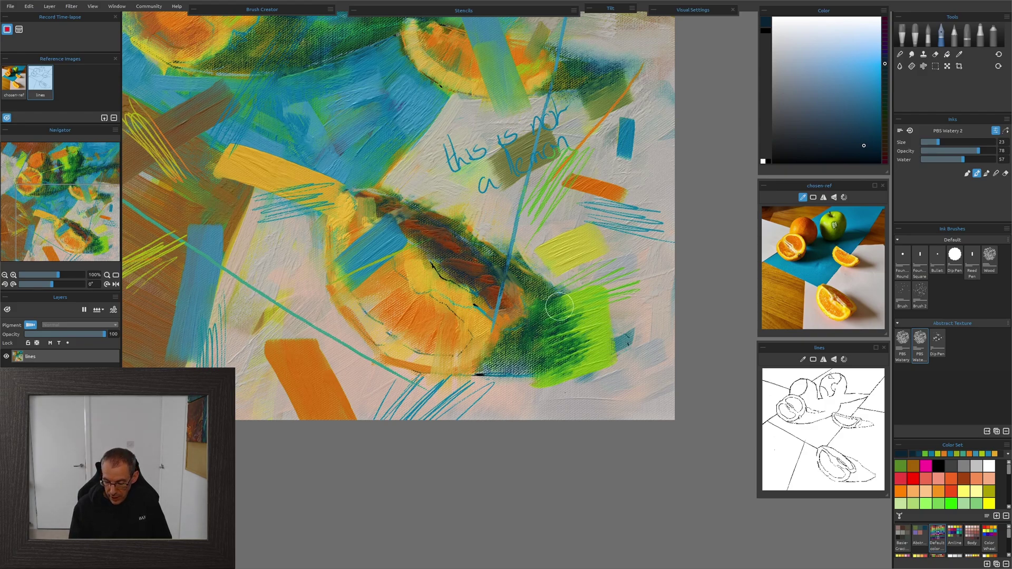
mouse_move(628, 301)
left_mouse_down()
mouse_move(574, 328)
mouse_move(554, 324)
mouse_move(611, 322)
mouse_move(561, 342)
mouse_move(582, 330)
mouse_move(611, 348)
left_mouse_up()
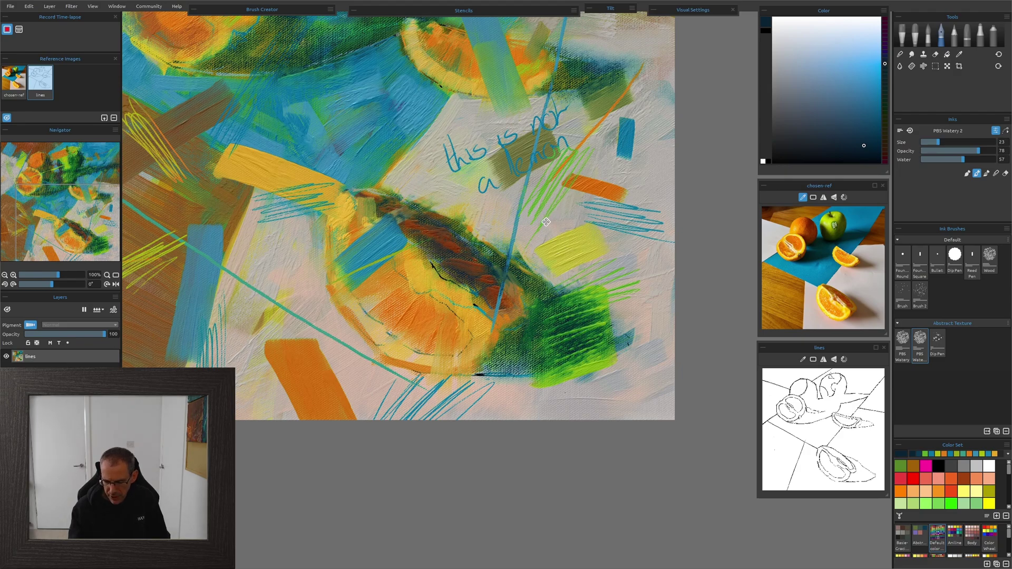
- Deepen the shadow between the oranges and the apple, and extend the small wedge's shadow to the canvas's right edge
mouse_move(546, 213)
left_mouse_down()
mouse_move(600, 293)
mouse_move(608, 357)
left_mouse_up()
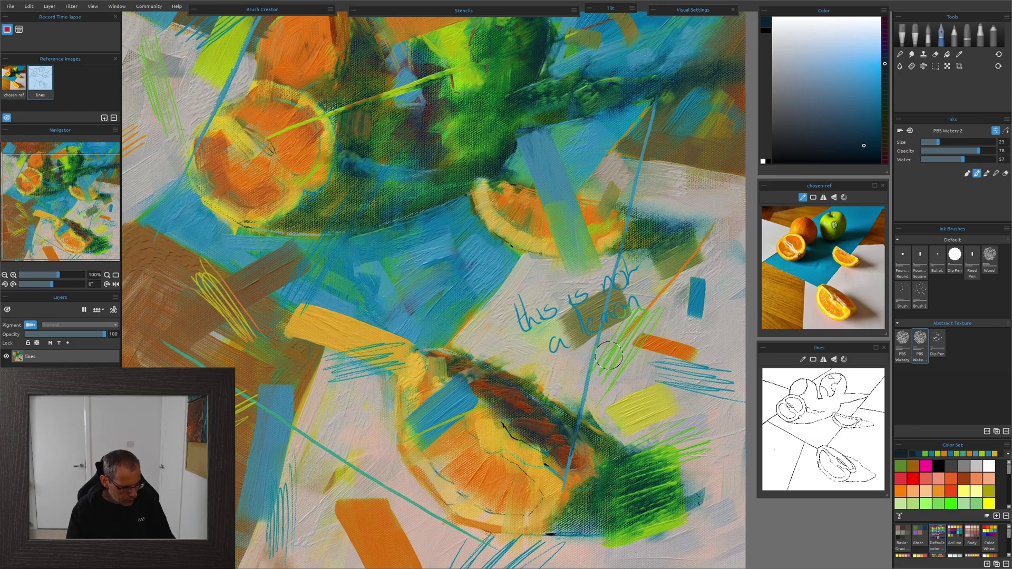
scroll(609, 357, "down", 5)
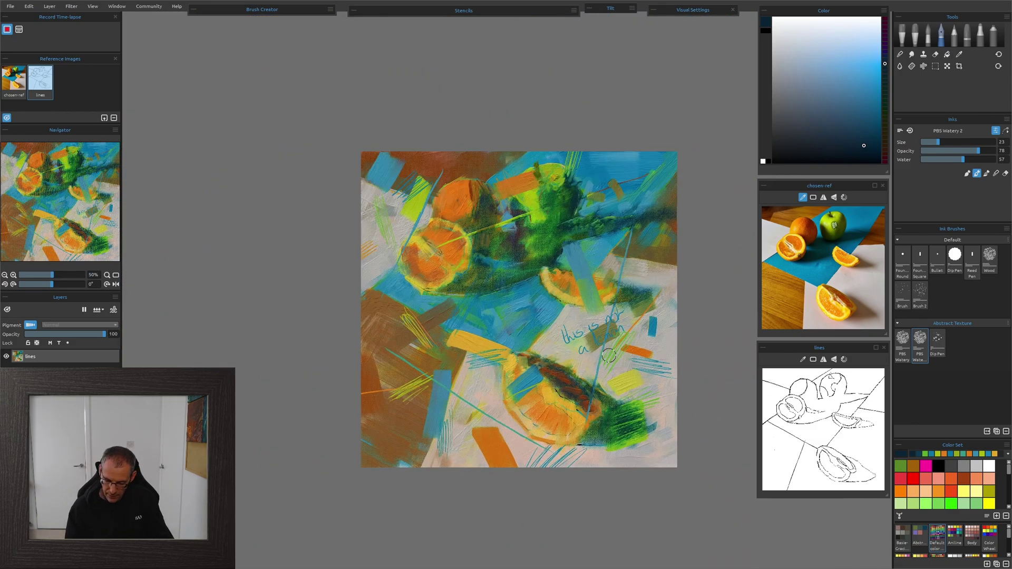
scroll(608, 357, "down", 1)
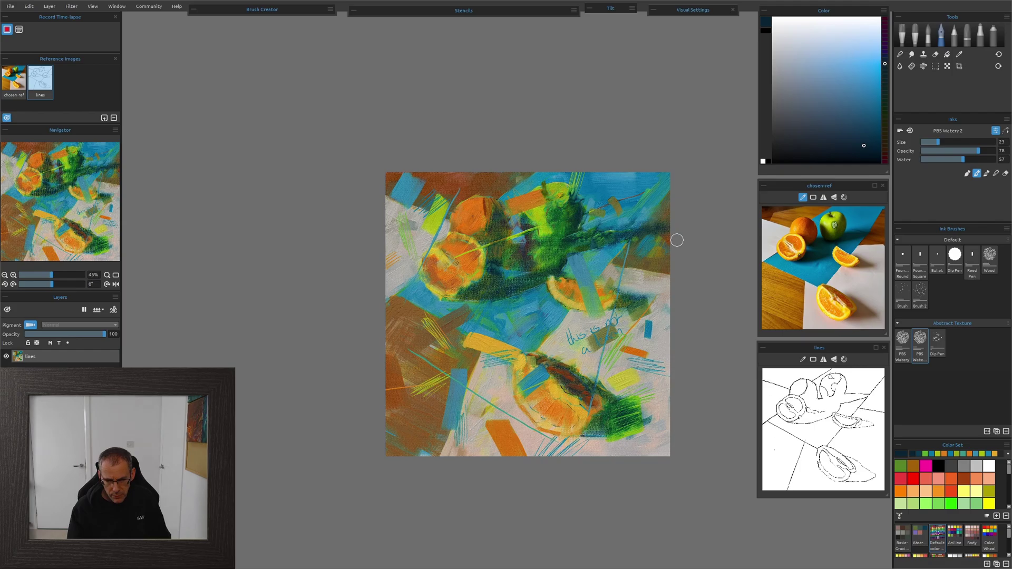
mouse_move(499, 251)
left_mouse_down()
mouse_move(564, 250)
mouse_move(527, 254)
mouse_move(564, 231)
mouse_move(541, 271)
mouse_move(570, 231)
mouse_move(538, 245)
left_mouse_up()
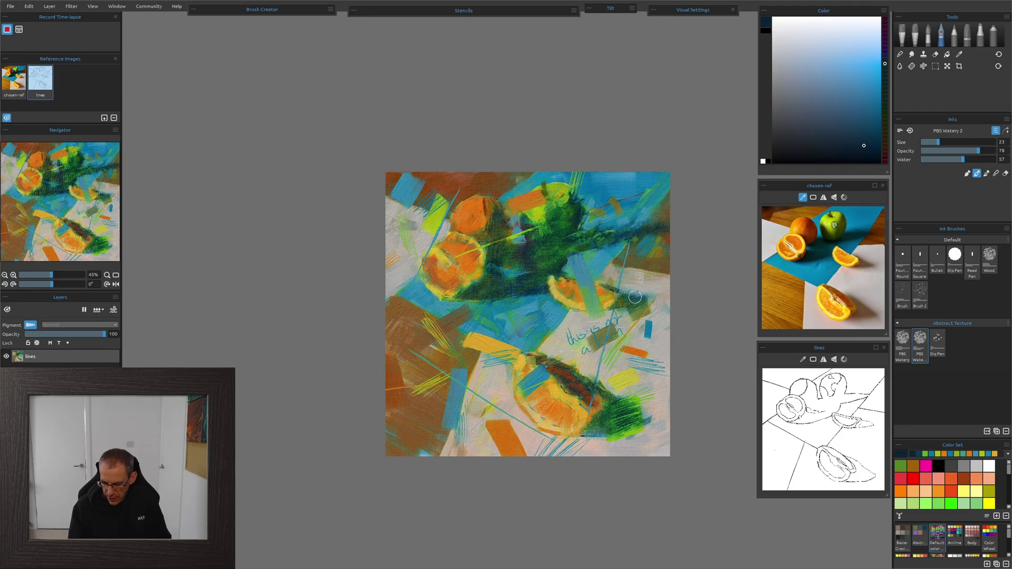
mouse_move(617, 310)
left_mouse_down()
mouse_move(670, 299)
mouse_move(627, 294)
mouse_move(669, 301)
left_mouse_up()
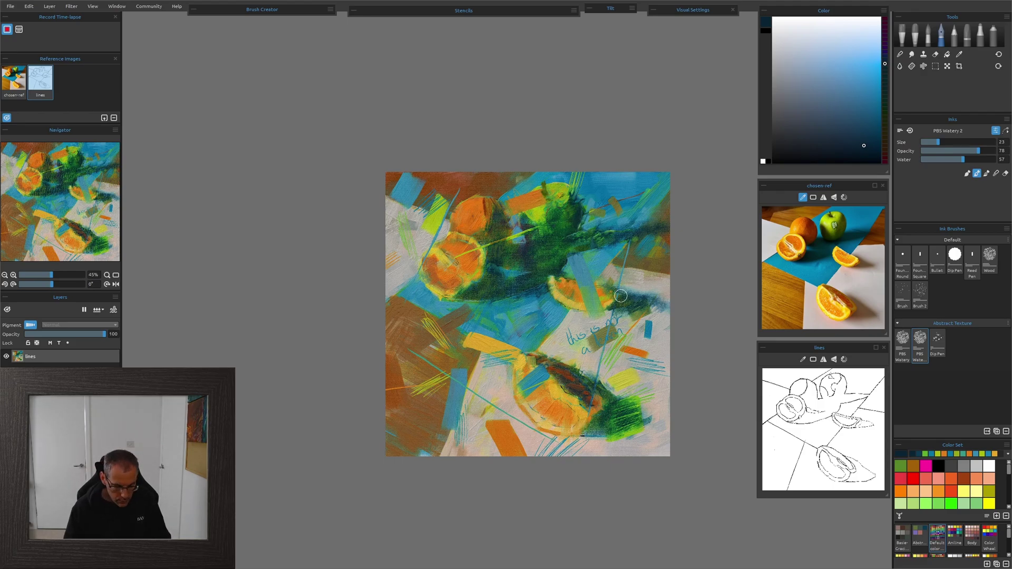
- Dry the wet ink on the painting layer
left_click_drag(551, 304, 561, 218)
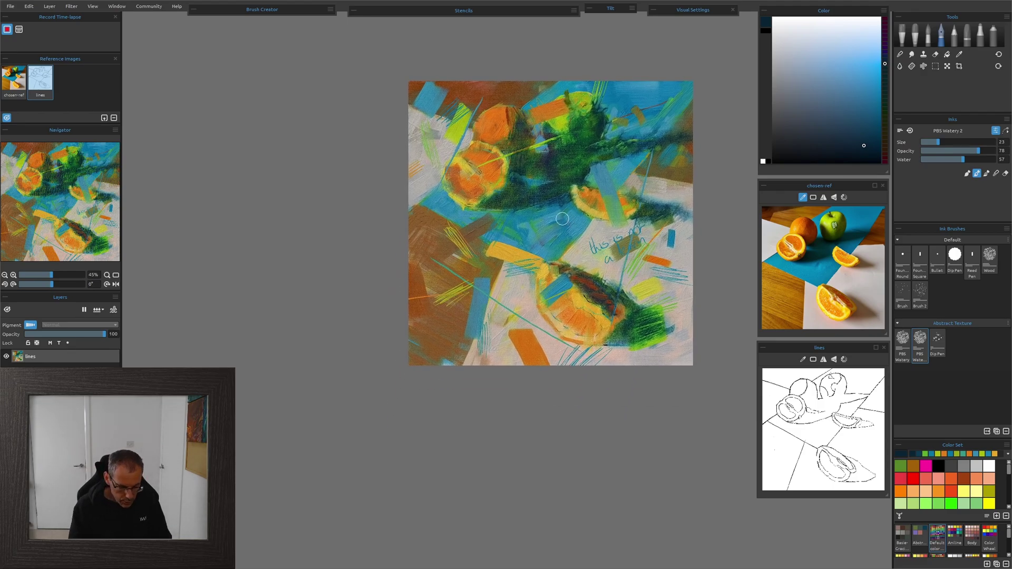
left_click(113, 311)
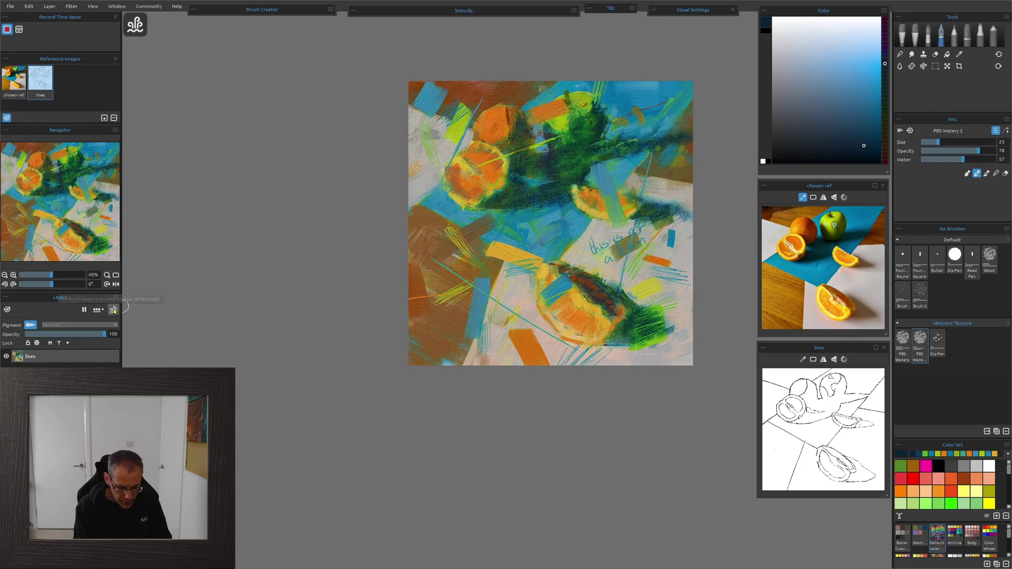
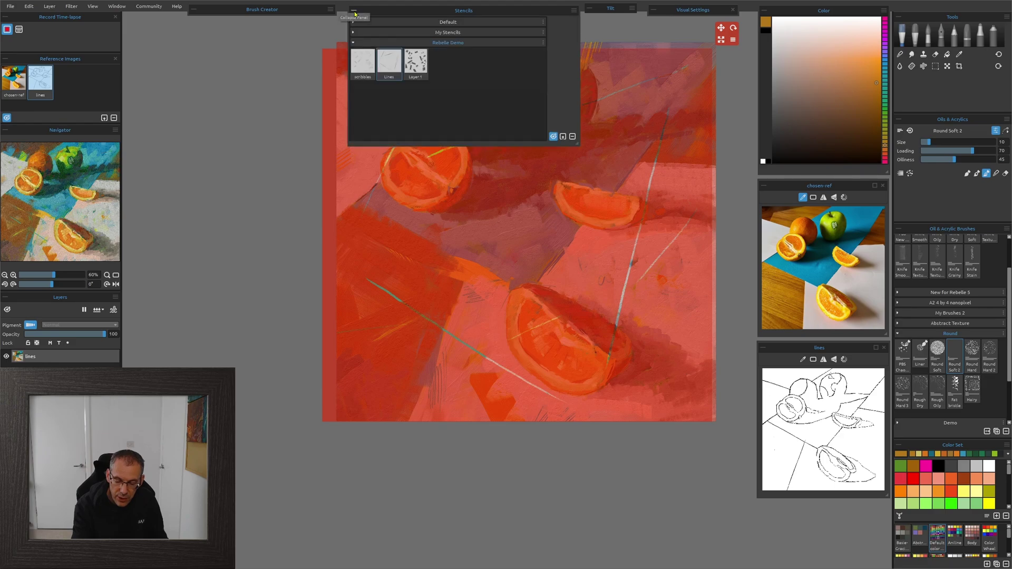
- Hide the Lines stencil overlay and choose the Knife Smooth oil brush
left_click(553, 136)
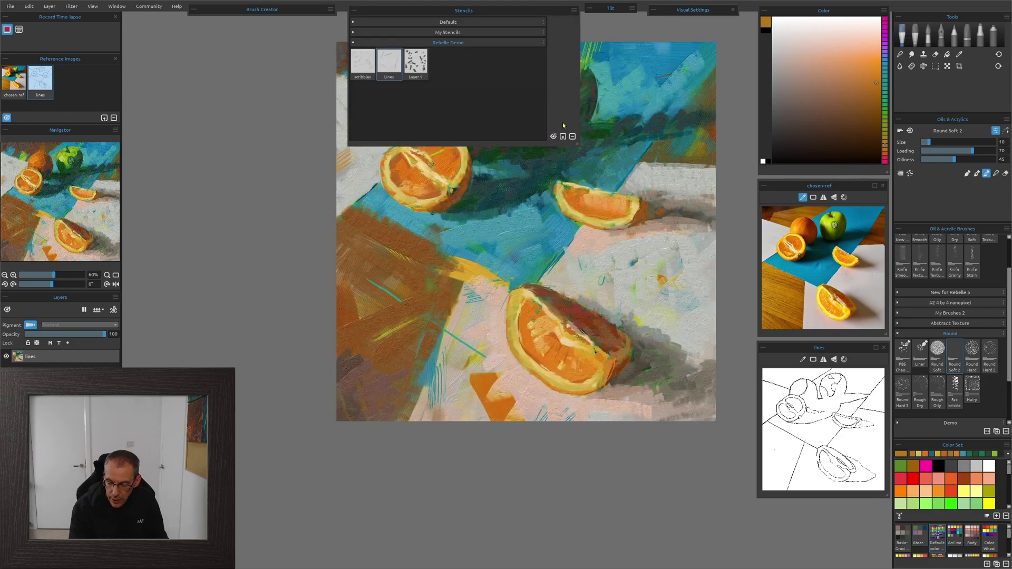
left_click(354, 12)
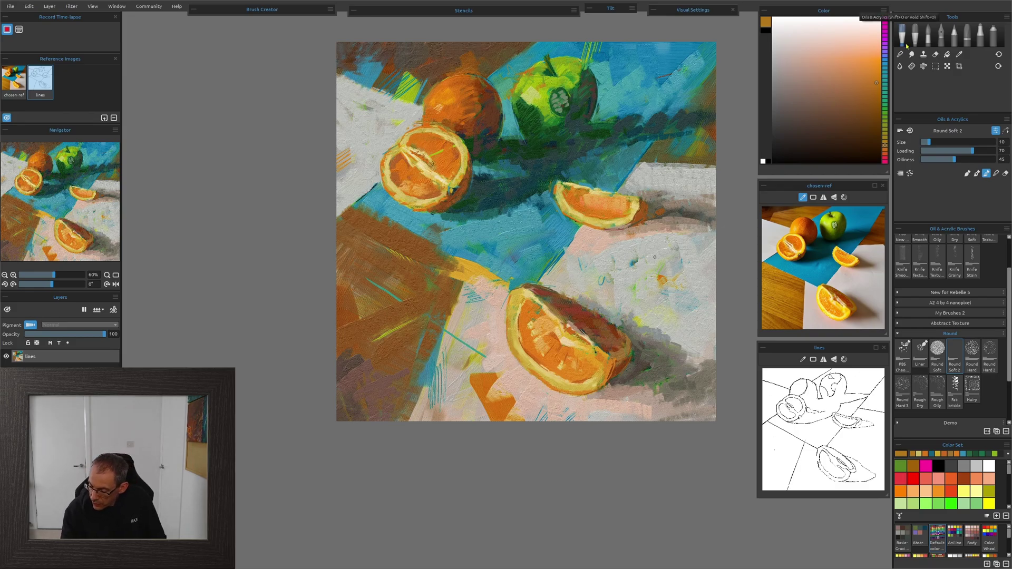
scroll(1010, 270, "up", 3)
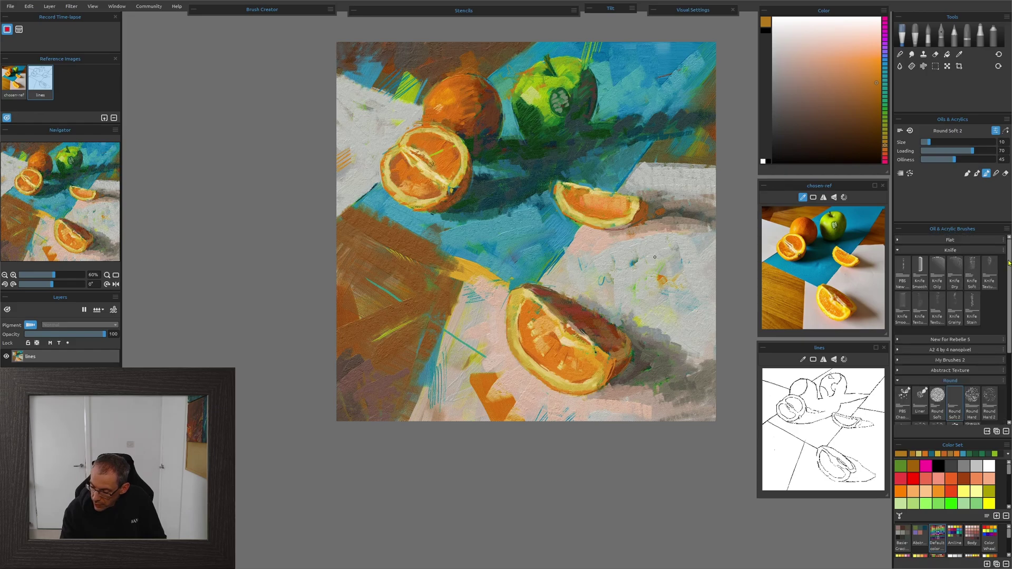
left_click(917, 271)
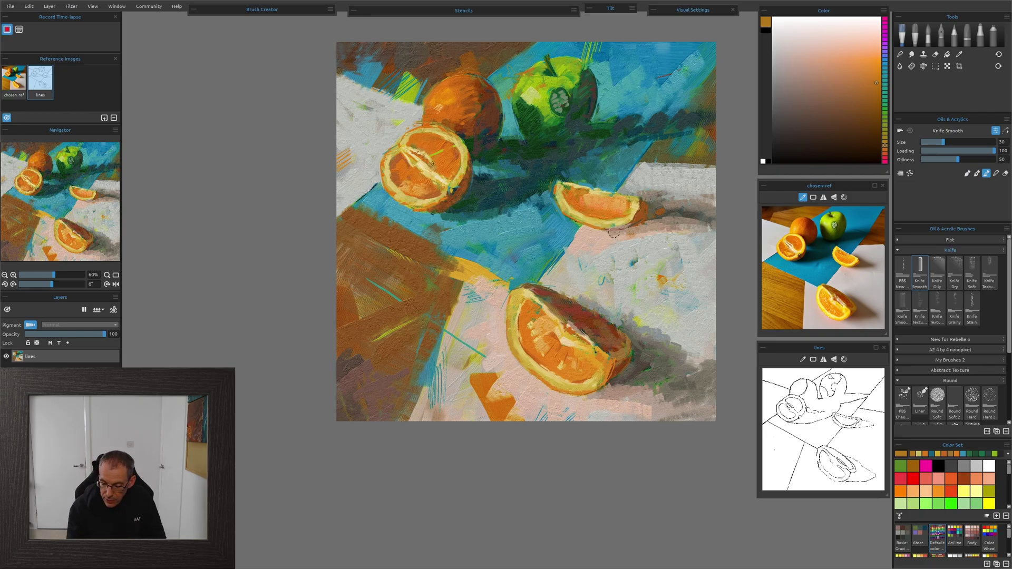
- Sample light blue from the cloth and paint the long steep line past the small wedge down to the large wedge
key("i")
left_click(528, 222)
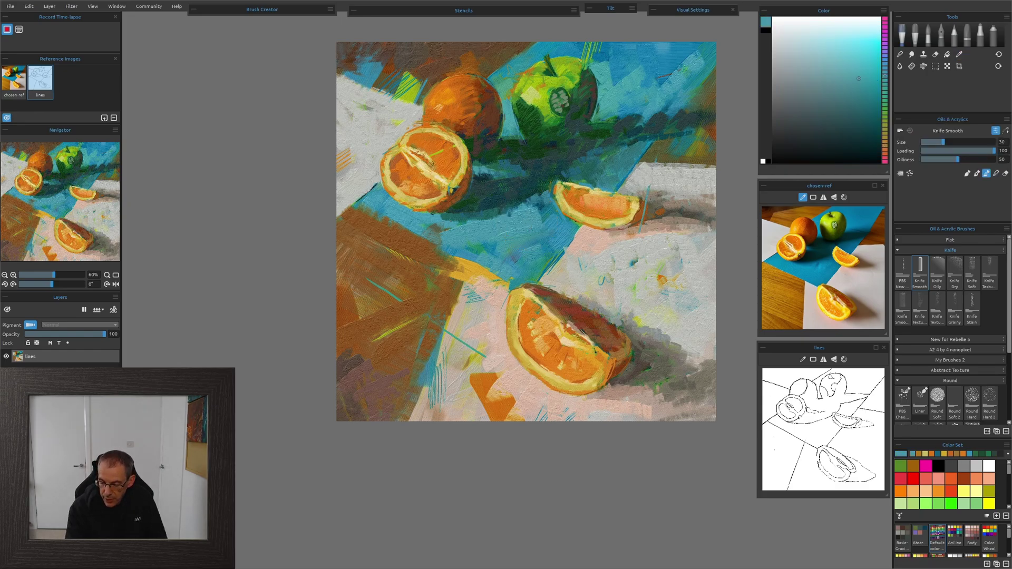
left_click_drag(648, 197, 662, 116)
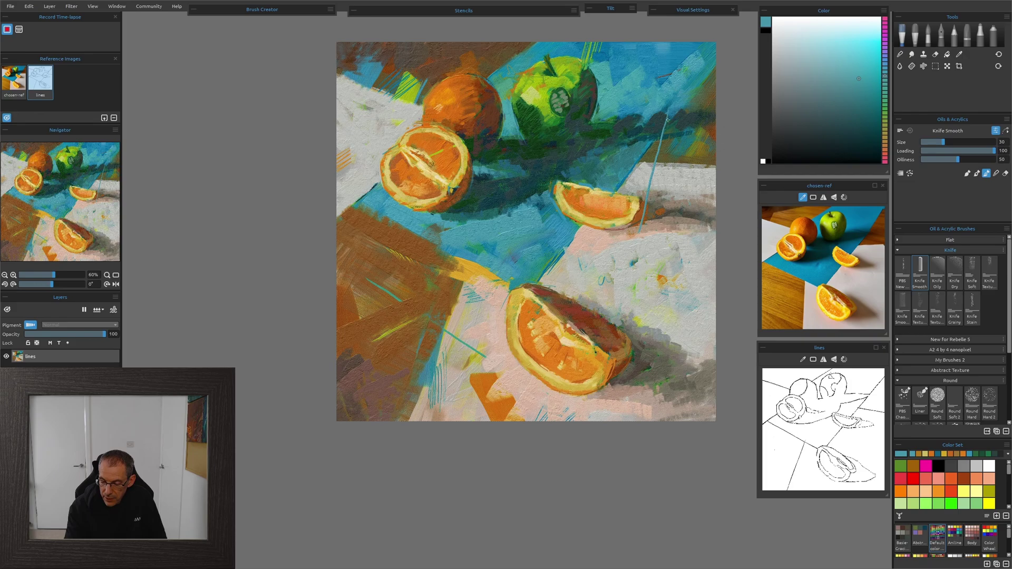
left_click_drag(638, 233, 610, 347)
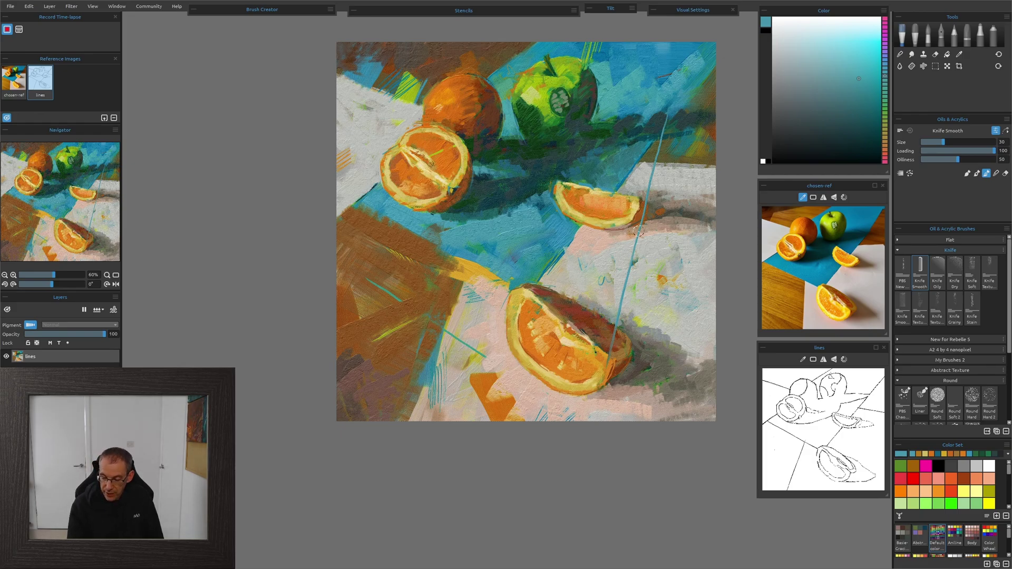
- Sample orange from the large wedge and paint the diagonal lines across the brown table and over the apple
left_click(577, 357, "alt")
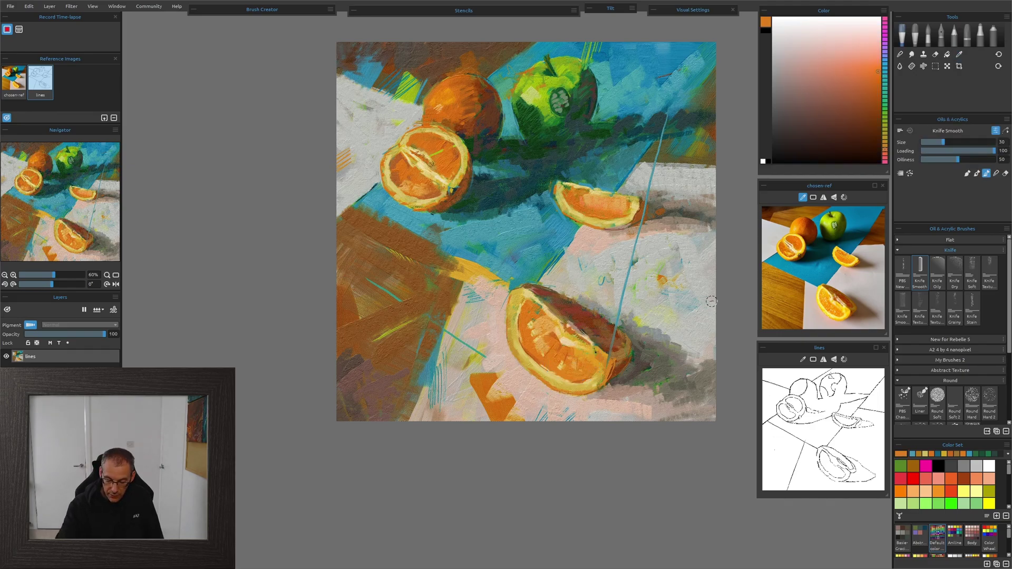
left_click_drag(439, 328, 369, 279)
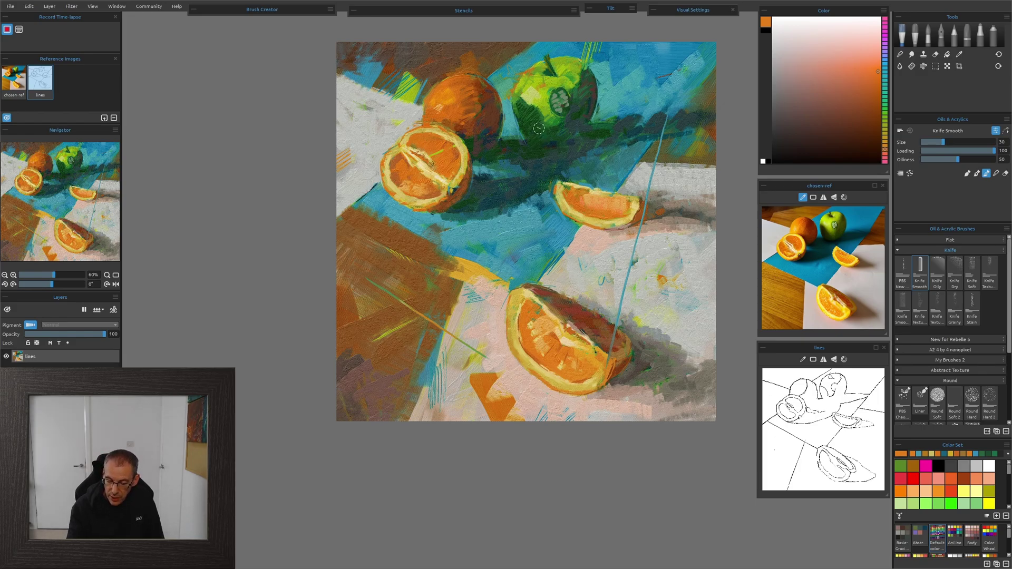
mouse_move(543, 115)
left_mouse_down()
mouse_move(518, 128)
mouse_move(556, 110)
mouse_move(509, 133)
mouse_move(558, 110)
mouse_move(469, 139)
left_mouse_up()
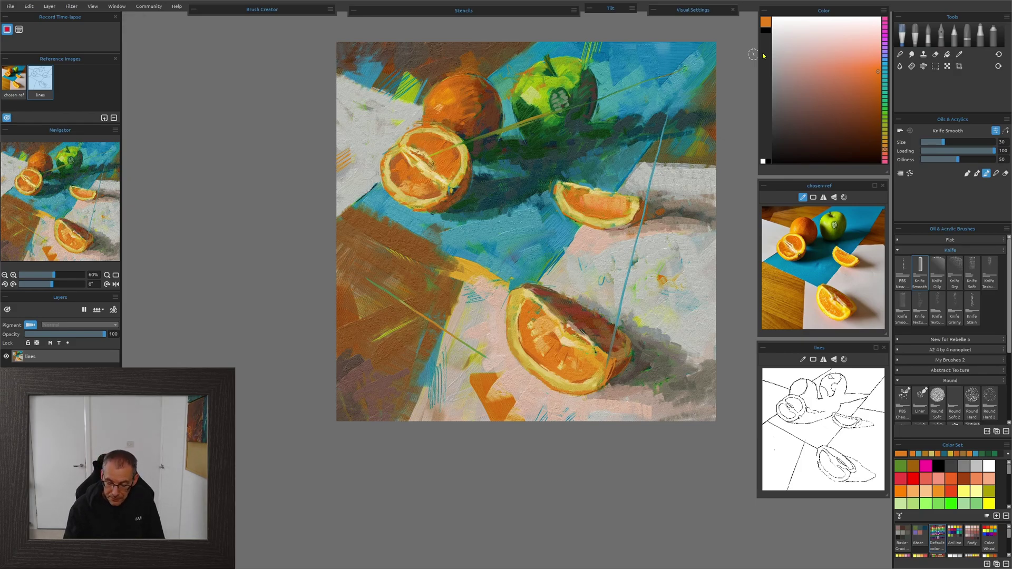
- Paint a thin line left of the front halved orange in pale pink sampled from the cloth, and resample the cloth's blue
left_click(623, 247, "alt")
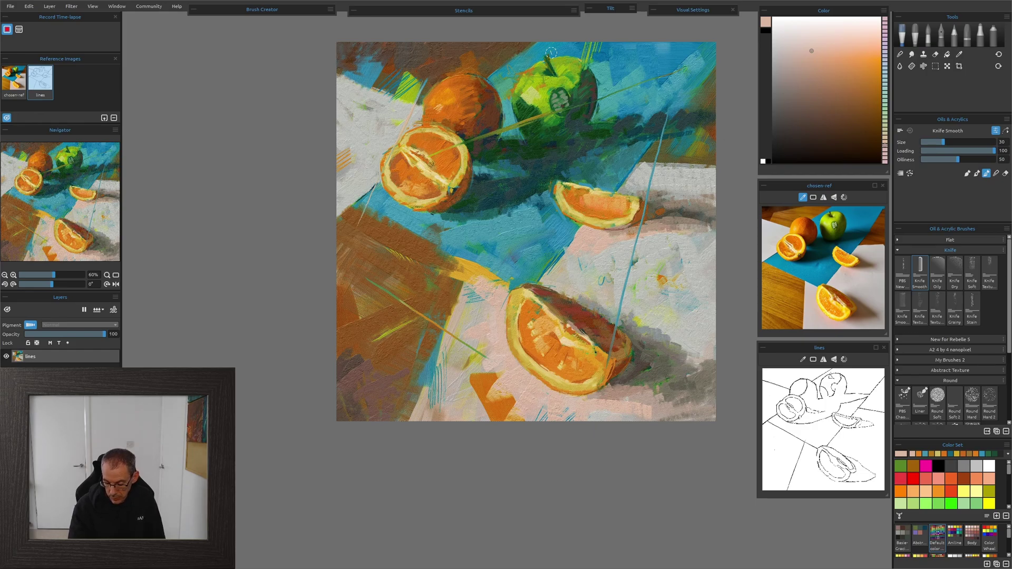
key("i")
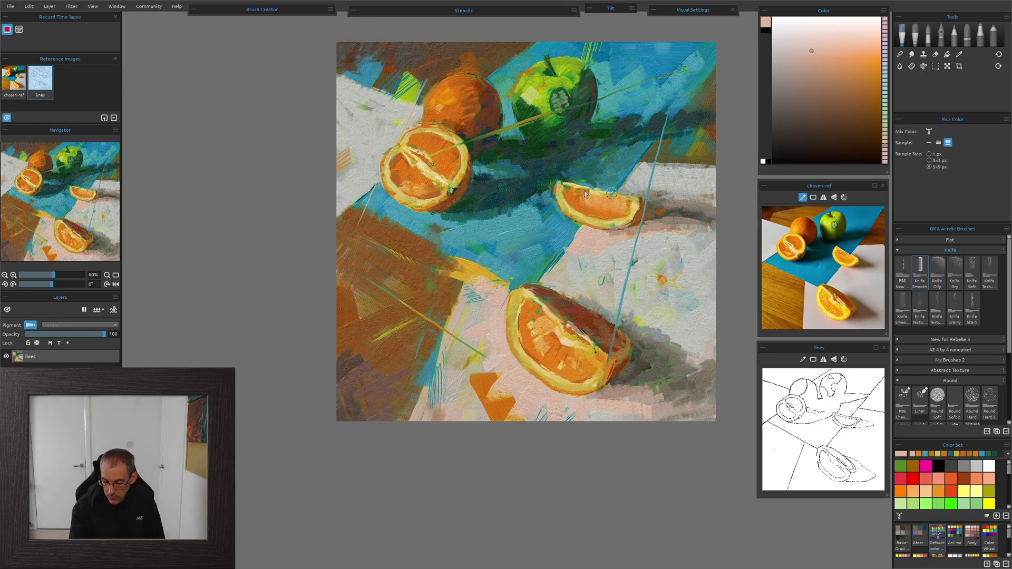
left_click(552, 223)
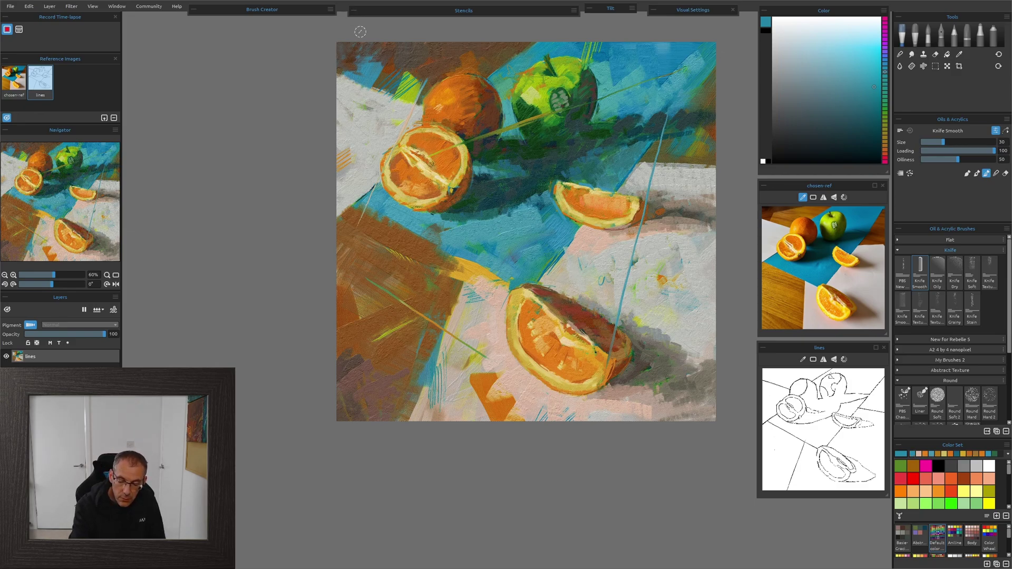
- Show the Lines stencil and paint a short line on the whole orange in blue sampled from the cloth
left_click(353, 11)
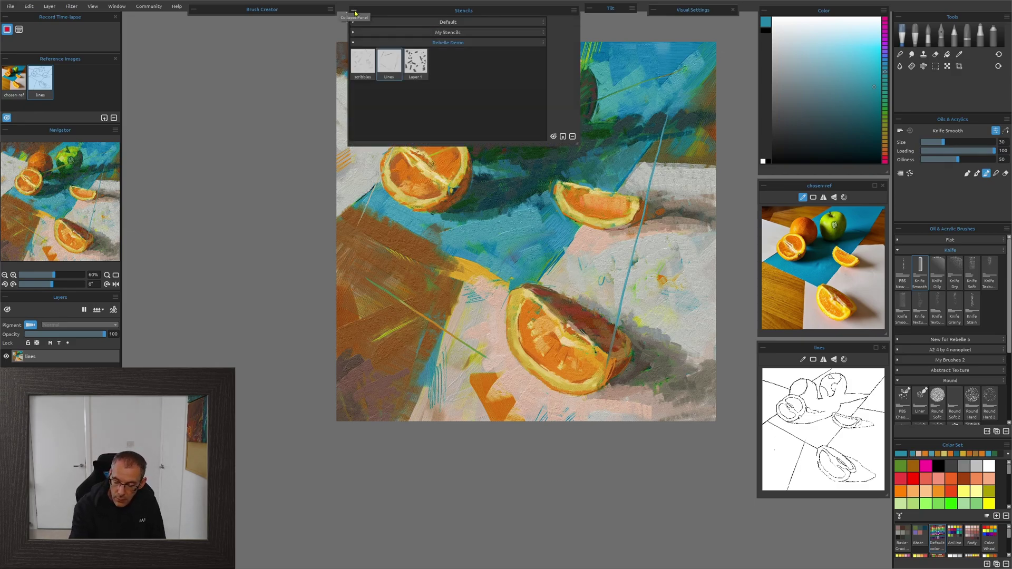
left_click(552, 137)
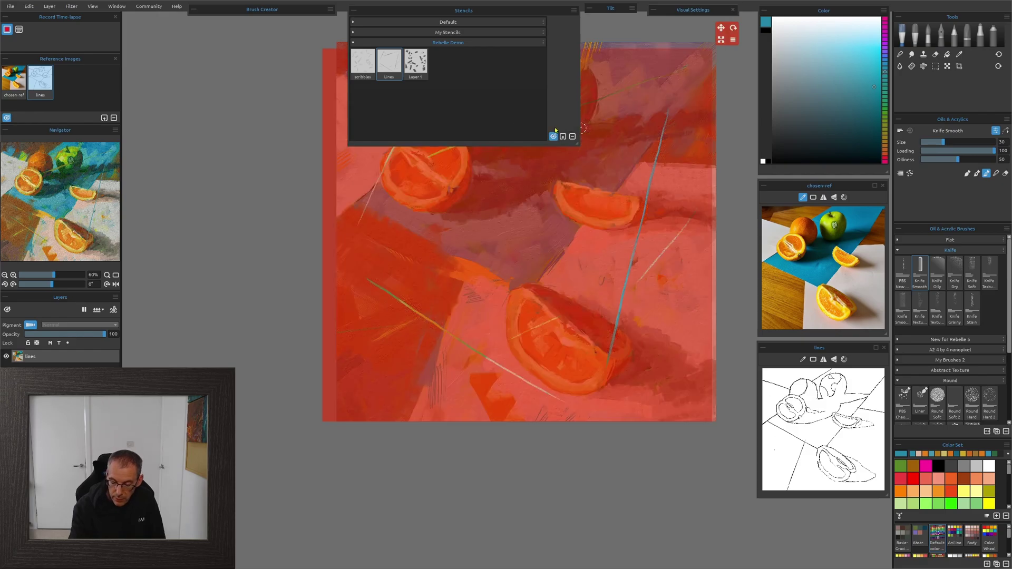
left_click(352, 10)
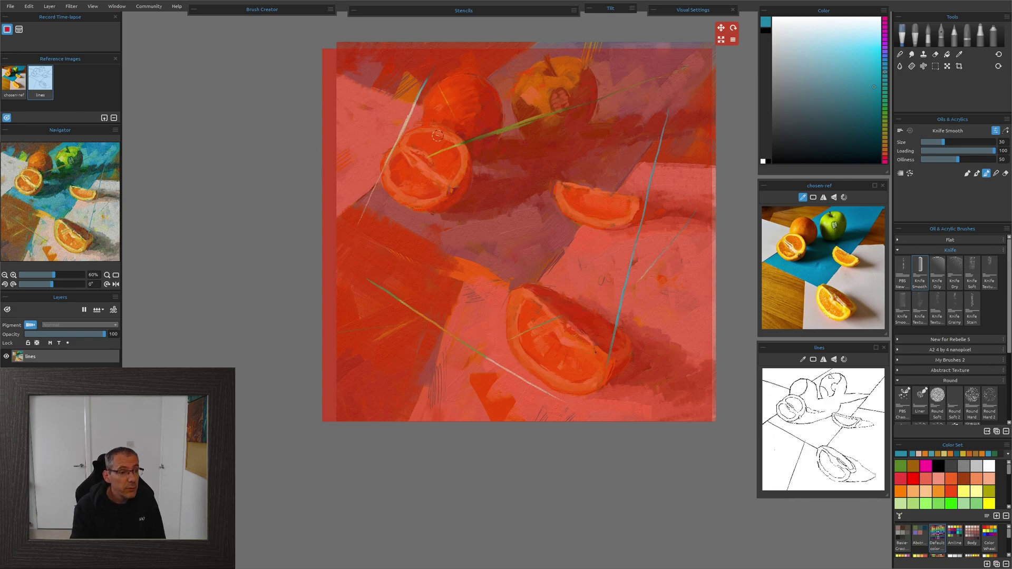
key("alt")
left_click(586, 202, "alt")
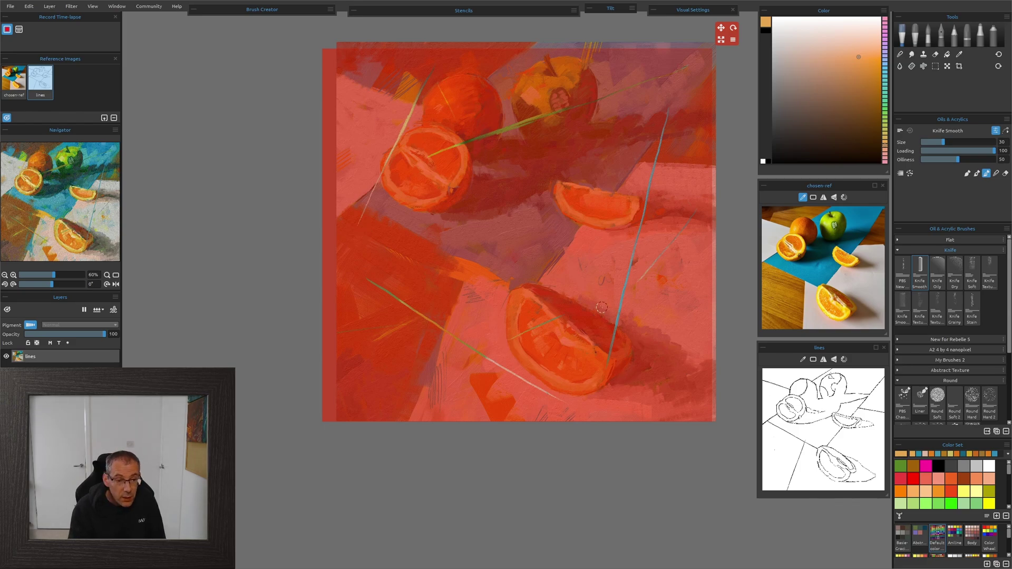
left_click(527, 220, "alt")
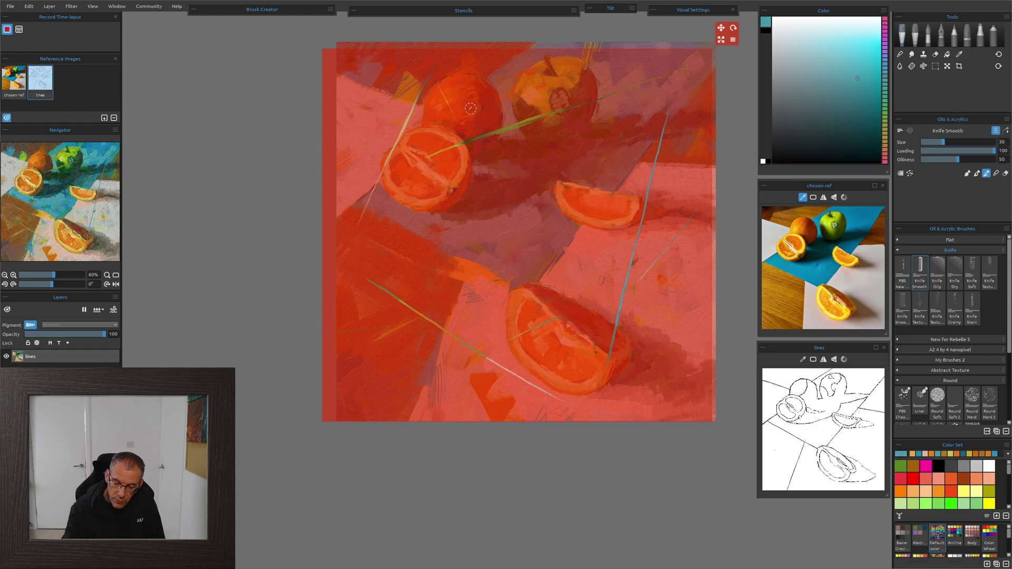
left_click_drag(441, 91, 451, 110)
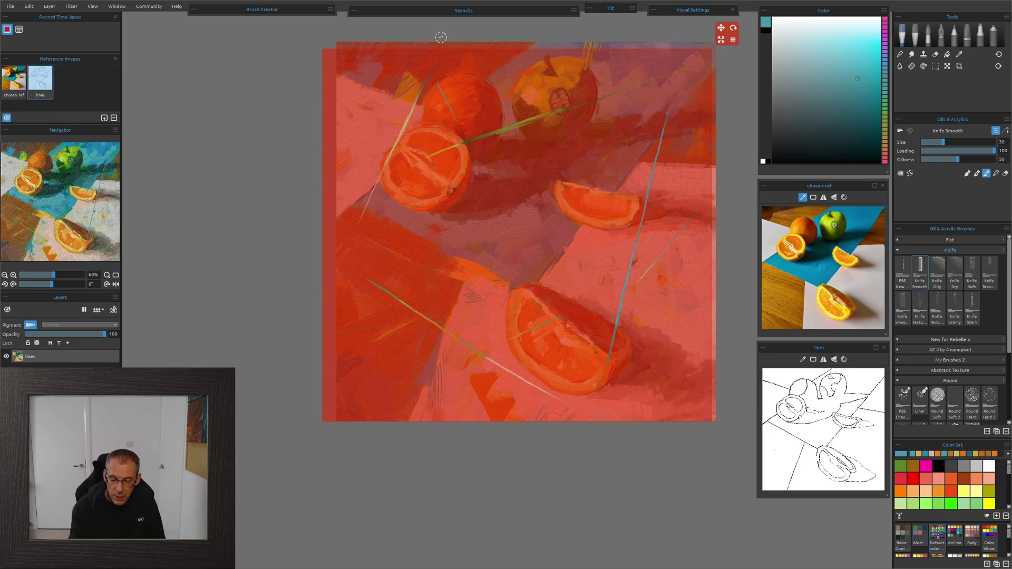
- Hide the Lines stencil overlay to reveal the painting
left_click(448, 11)
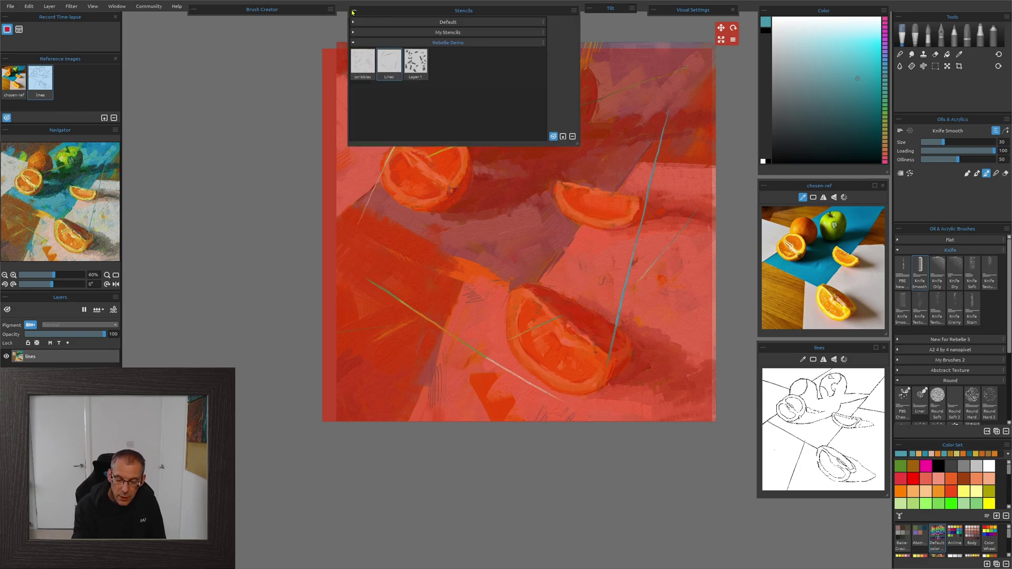
left_click(554, 137)
left_click(354, 11)
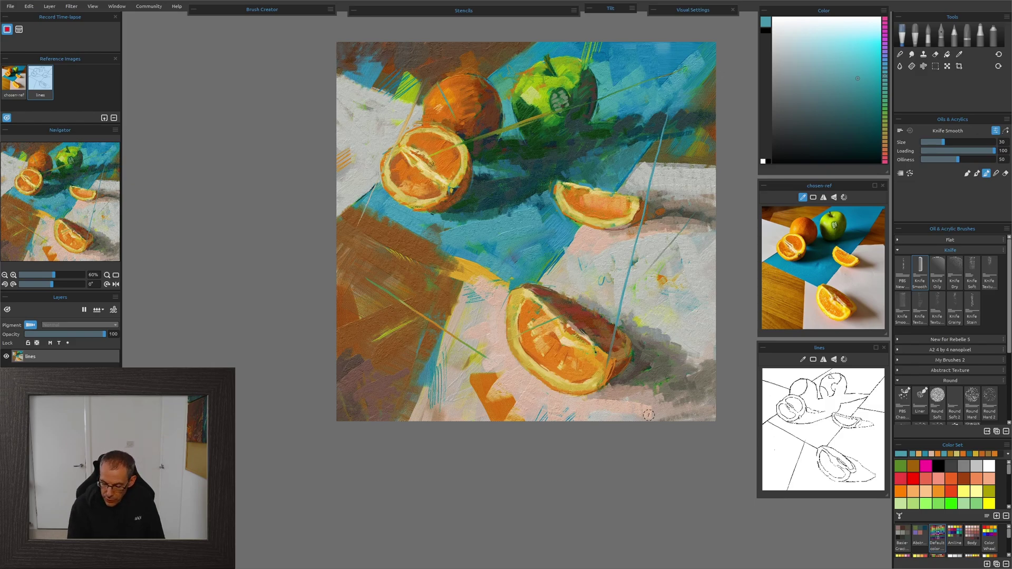
left_click(354, 10)
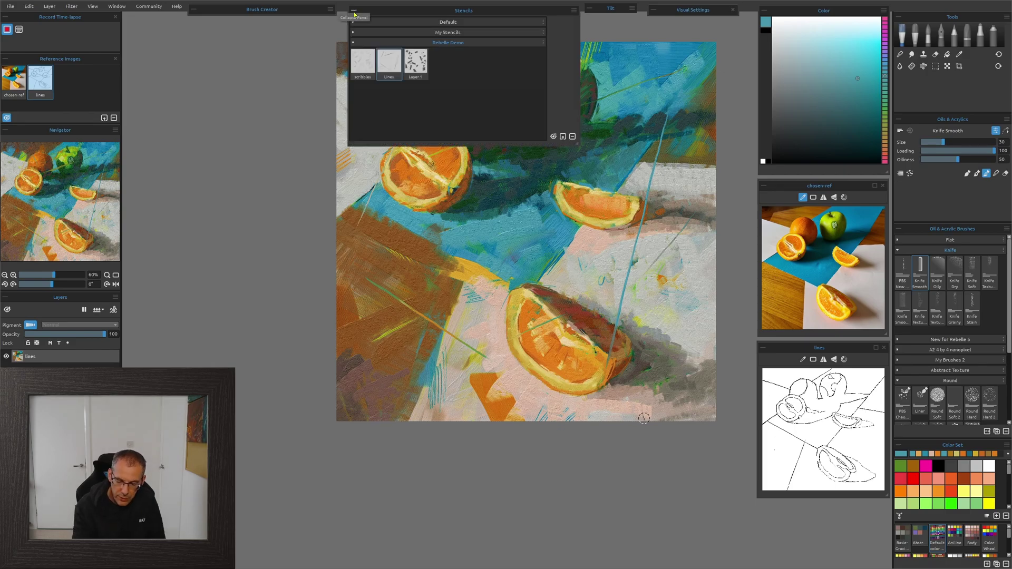
left_click(425, 60)
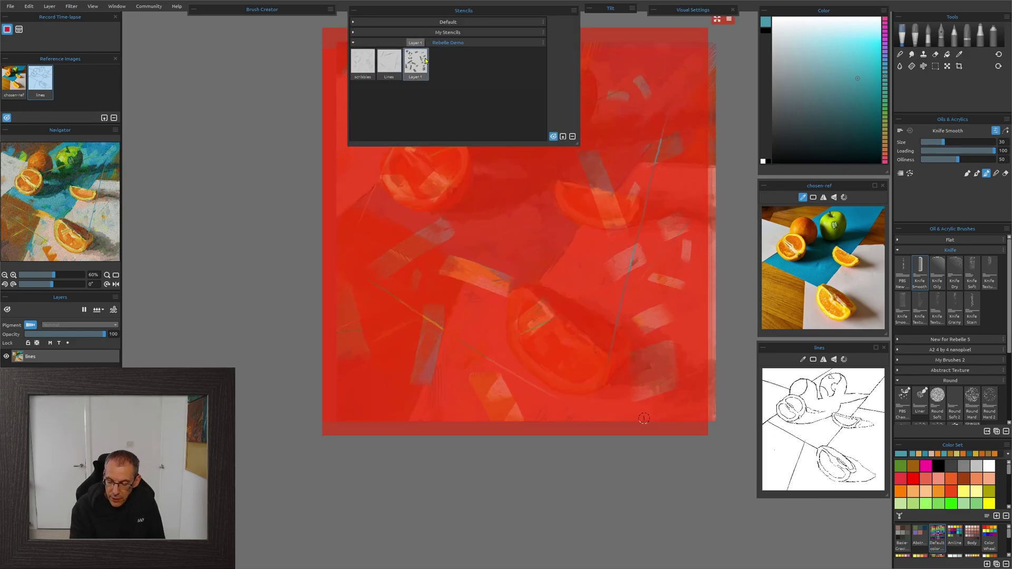
left_click(553, 136)
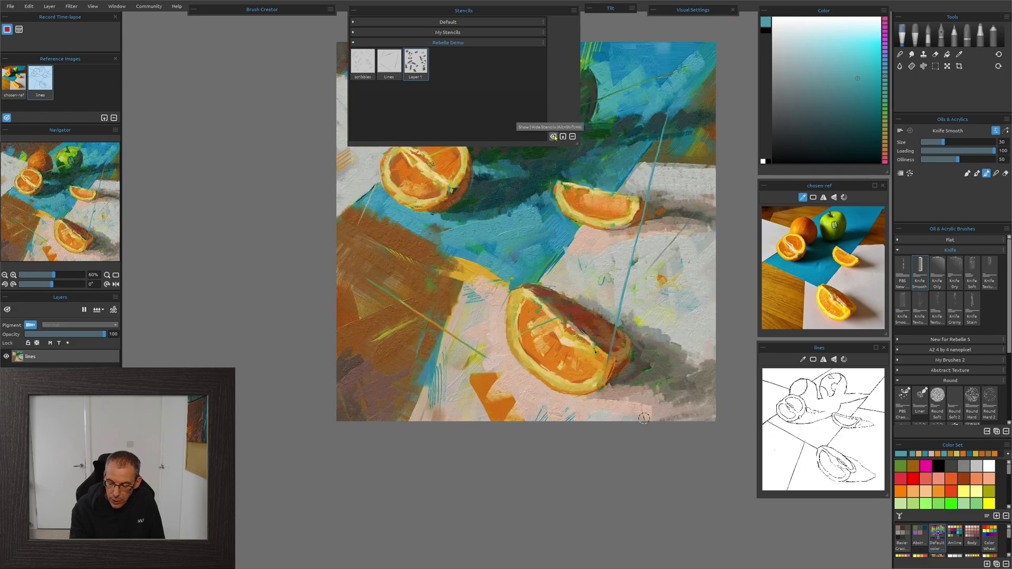
left_click(554, 136)
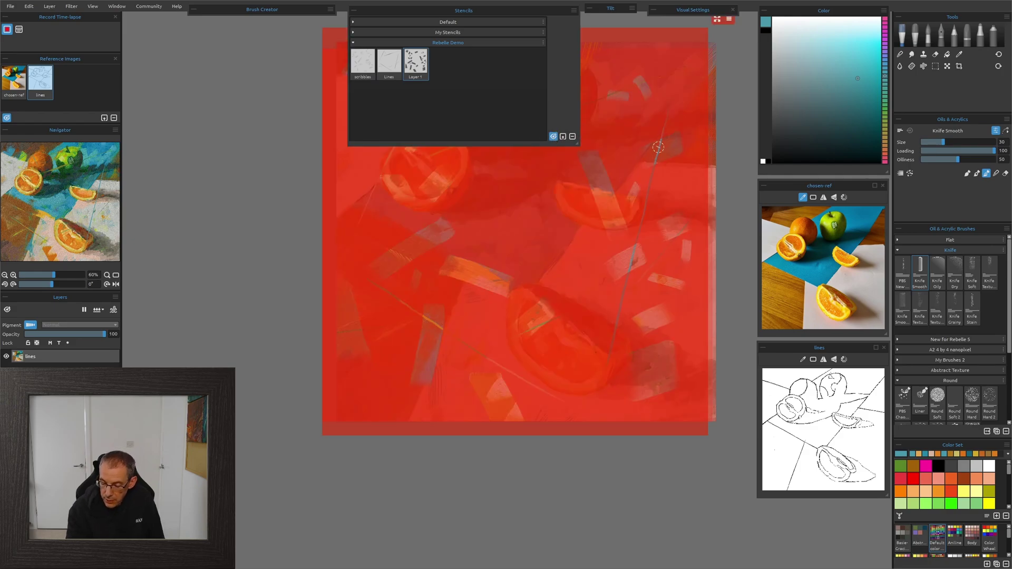
left_click_drag(651, 156, 638, 219)
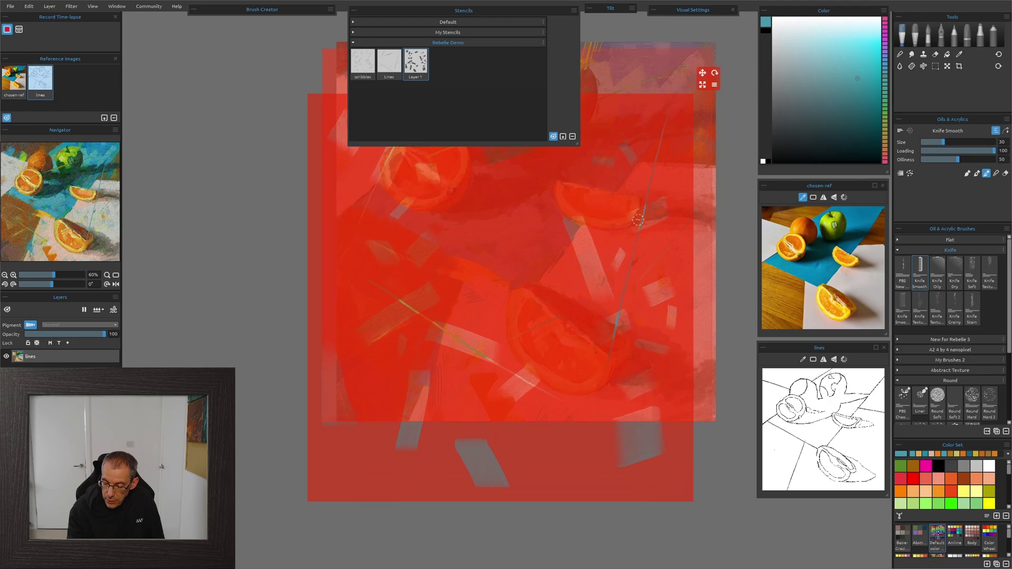
key("Delete")
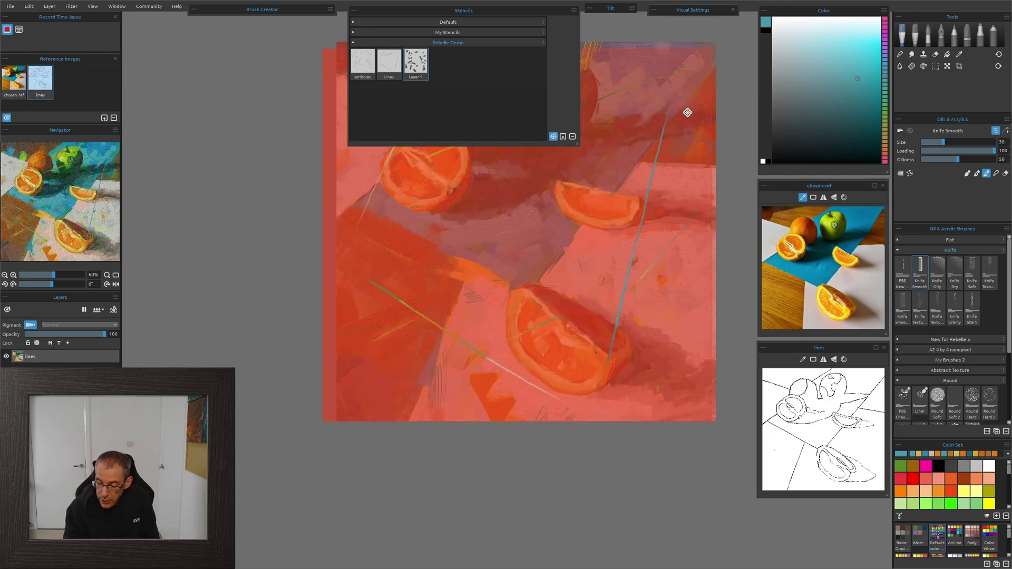
- Remove the Lines stencil from the canvas and place the Layer 1 stencil from the Rebelle Demo set
key("ctrl+z")
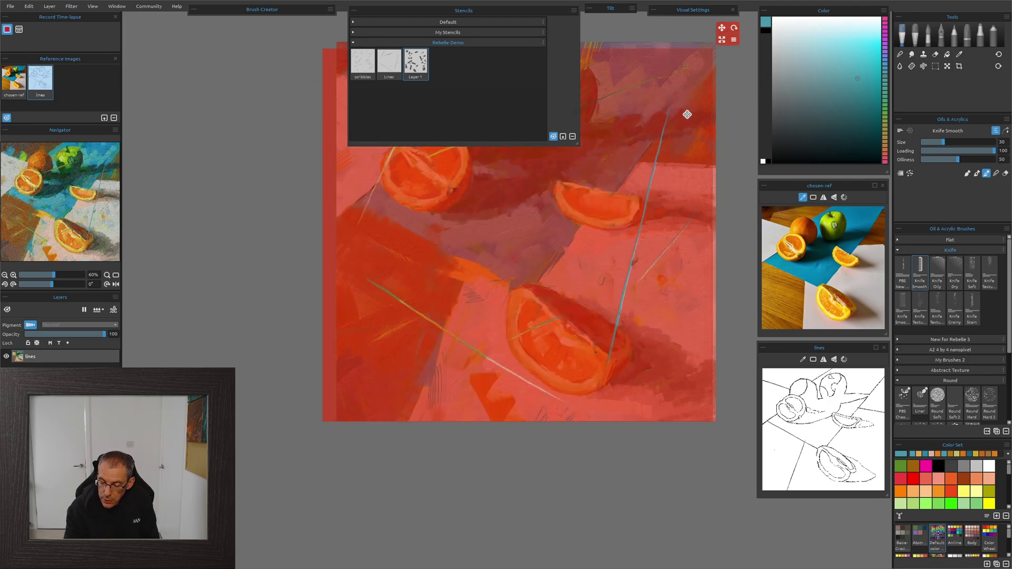
left_click(734, 40)
left_click(743, 125)
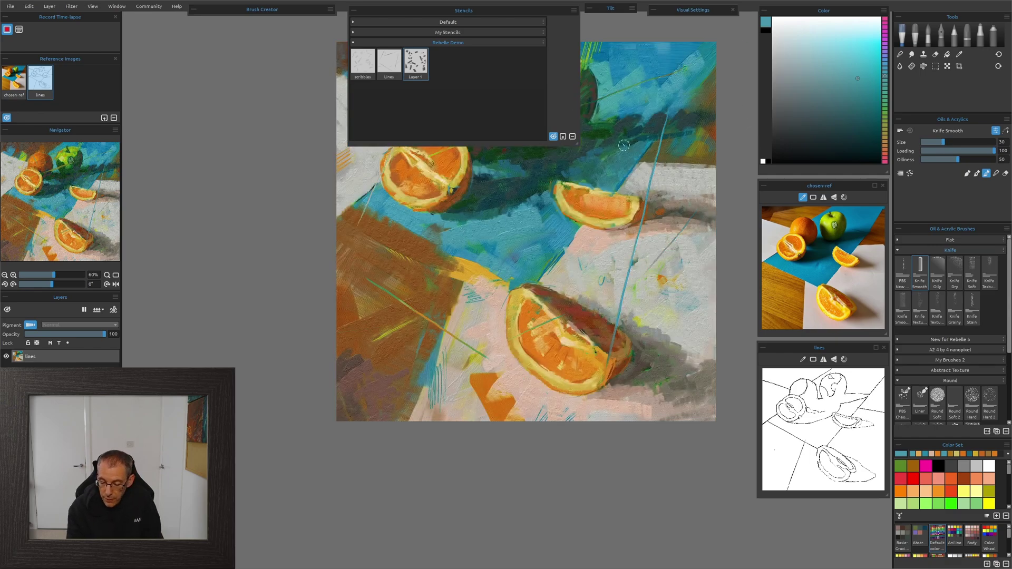
left_click(416, 62)
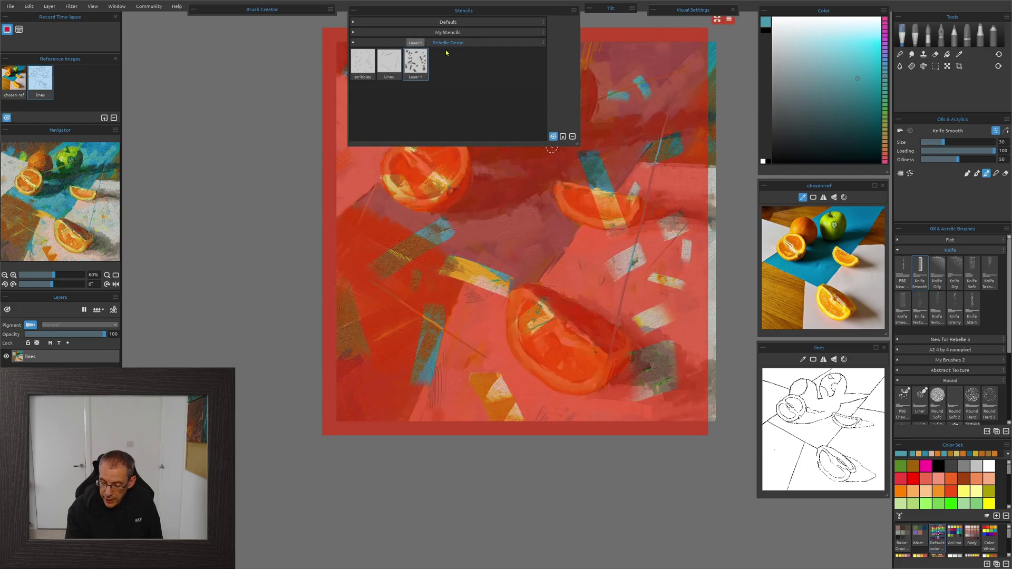
left_click(355, 11)
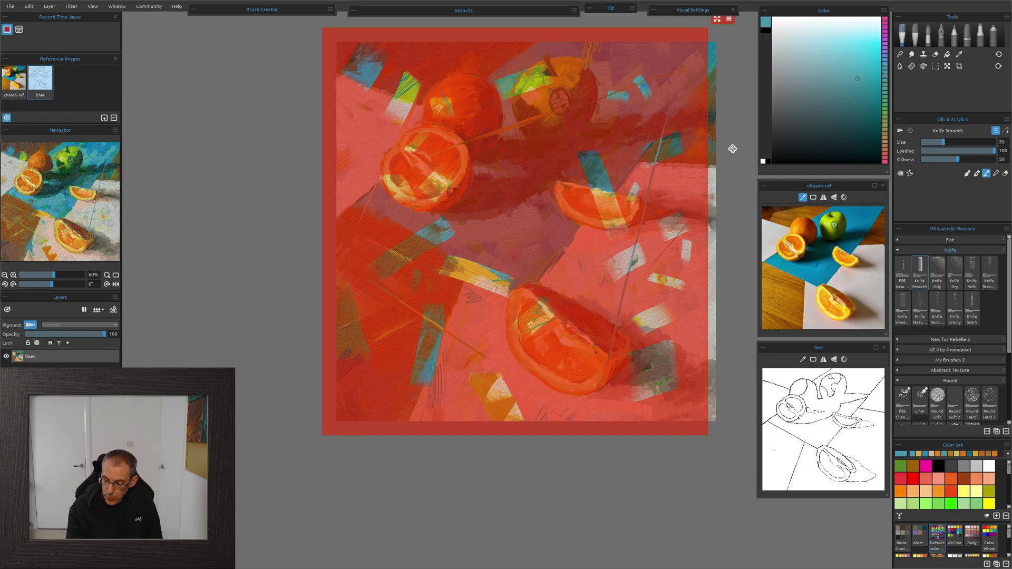
- Turn on the Layer 1 stencil's border, then shrink, tilt and move it over the upper-left part of the painting
left_click_drag(731, 149, 700, 219)
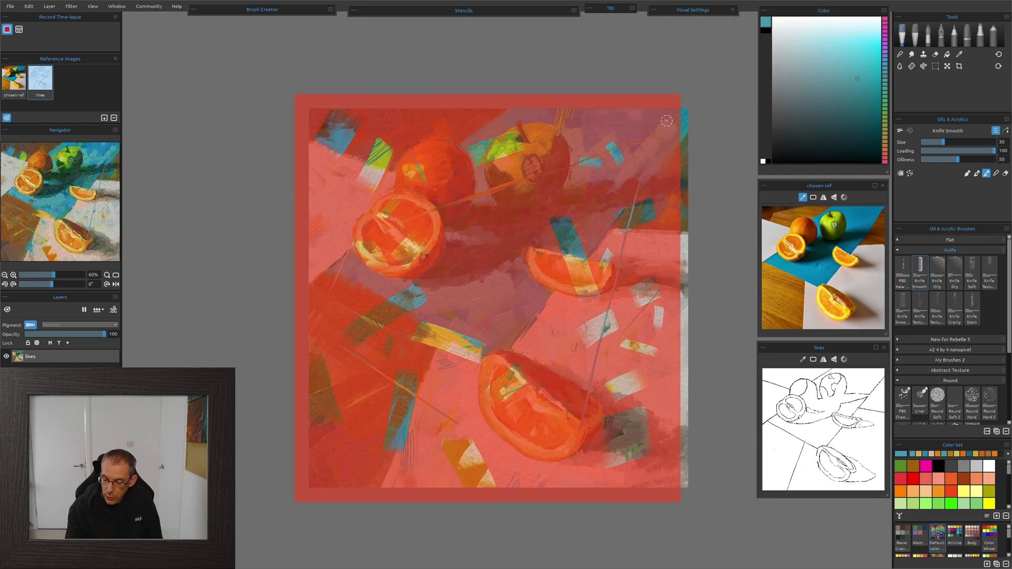
left_click(702, 87)
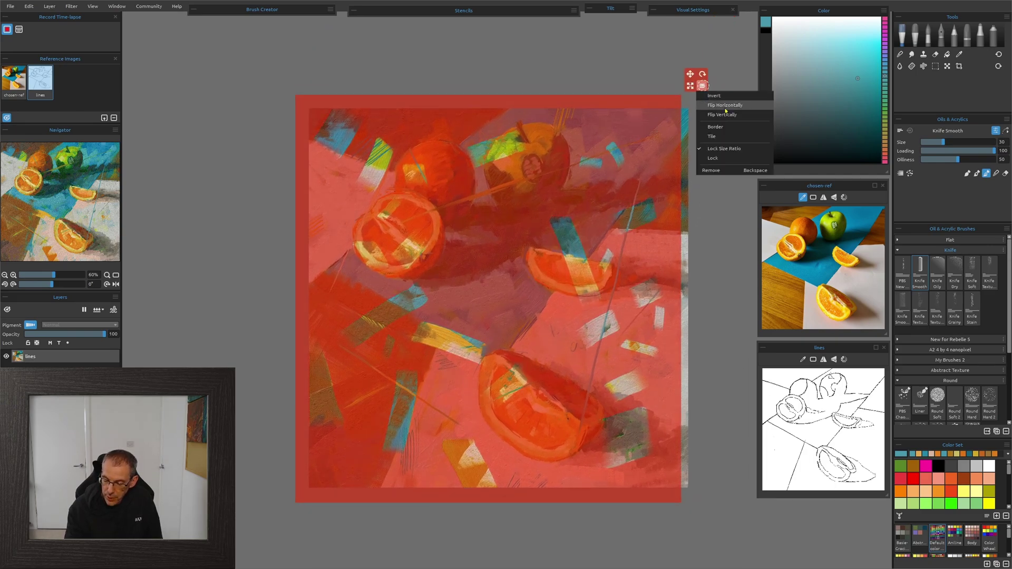
left_click(725, 128)
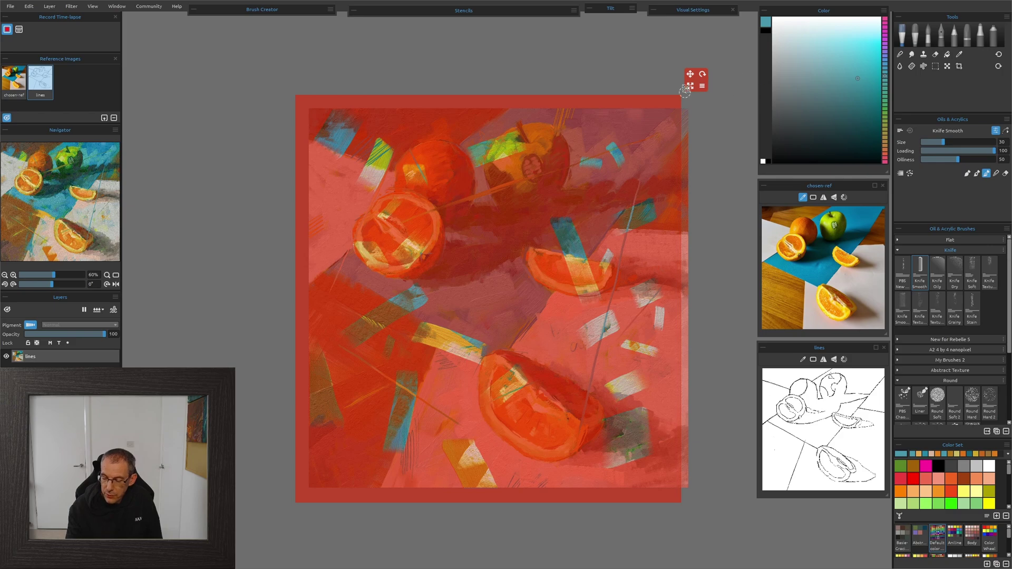
left_click_drag(690, 86, 588, 127)
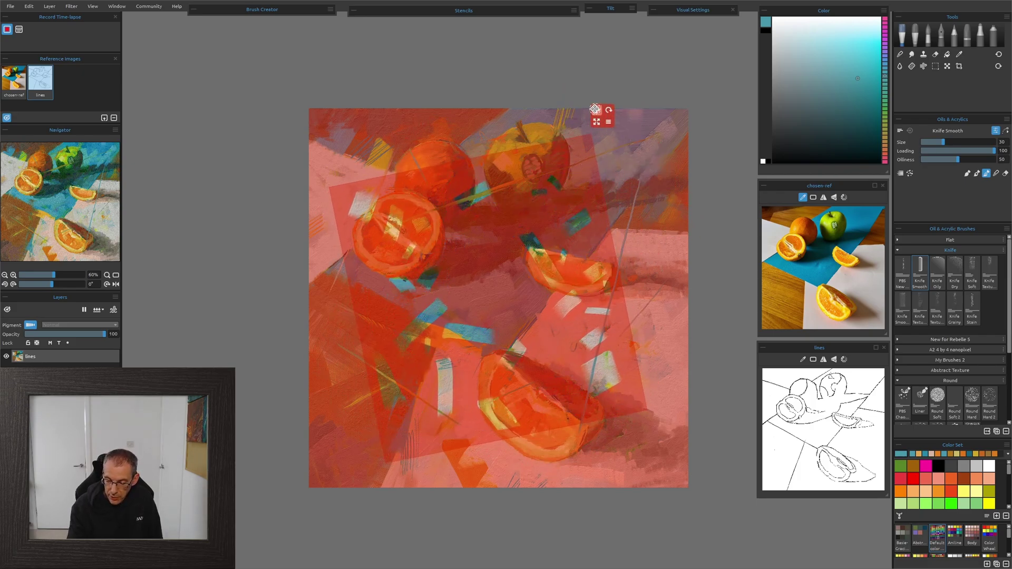
mouse_move(596, 110)
left_mouse_down()
mouse_move(599, 158)
mouse_move(580, 152)
mouse_move(554, 81)
mouse_move(571, 53)
mouse_move(557, 53)
left_mouse_up()
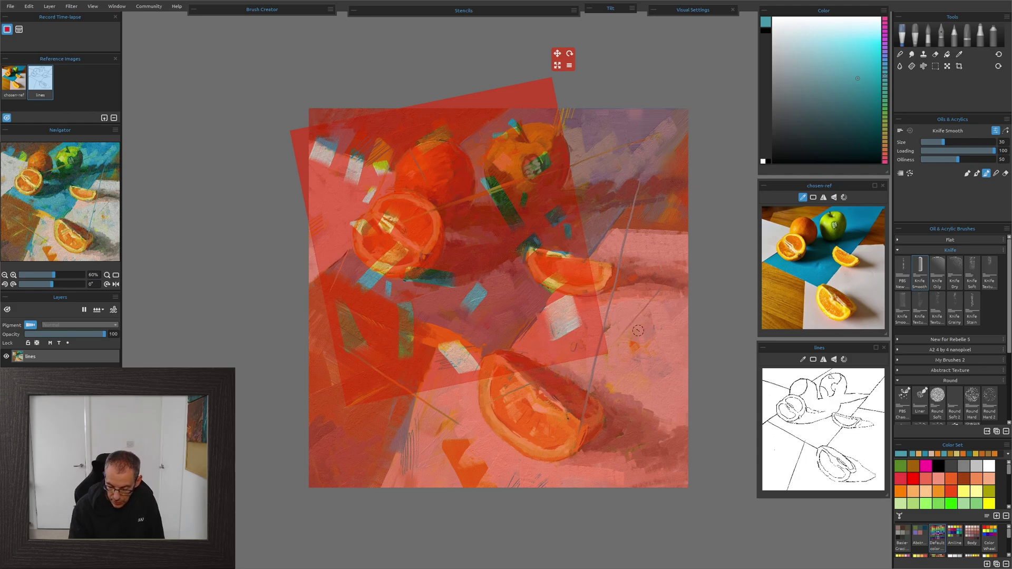
- Paint stencil patches in light grey and blue sampled from the cloths, including the blue diagonal strip over the halved orange
left_click(626, 319, "alt")
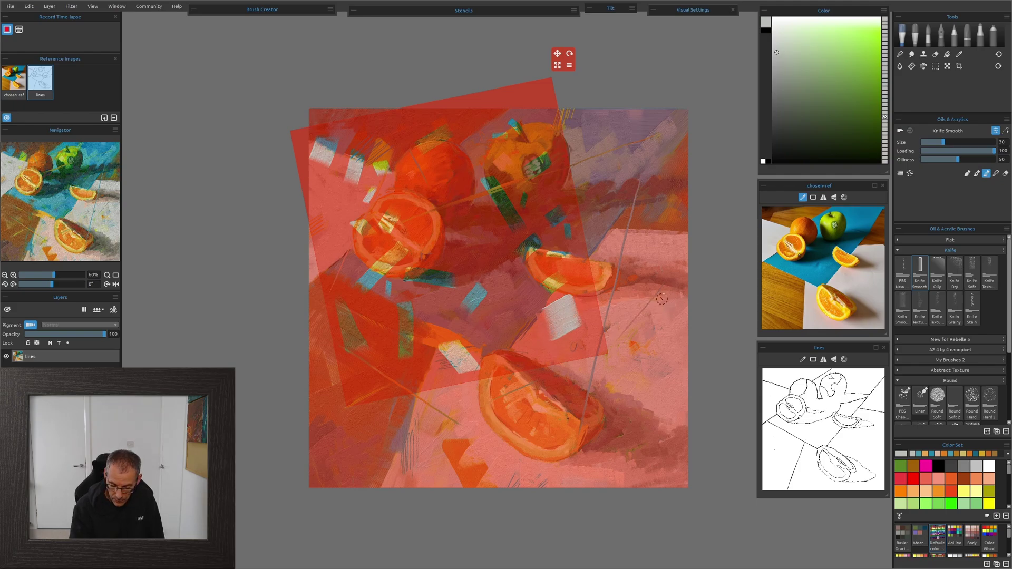
key("i")
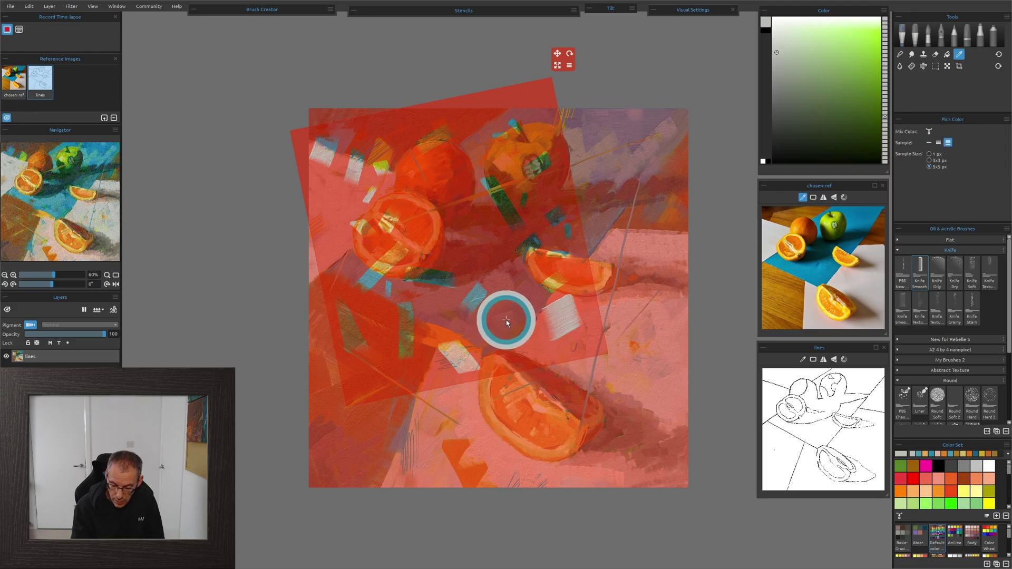
left_click(506, 320)
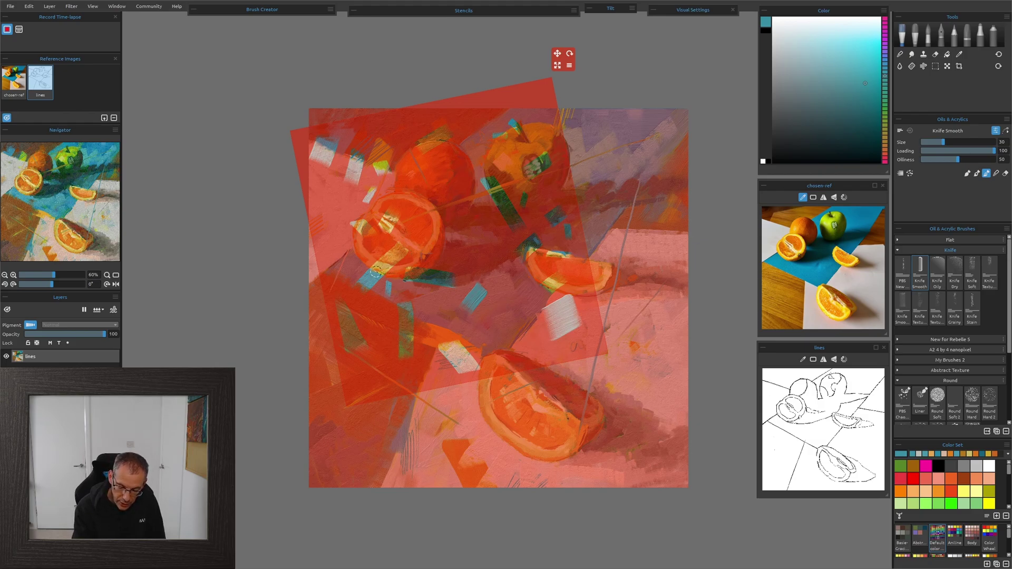
left_click_drag(361, 285, 404, 243)
- Paint the small stencil patch beside the whole orange in green sampled from the apple, and hide the stencil
left_click(976, 173)
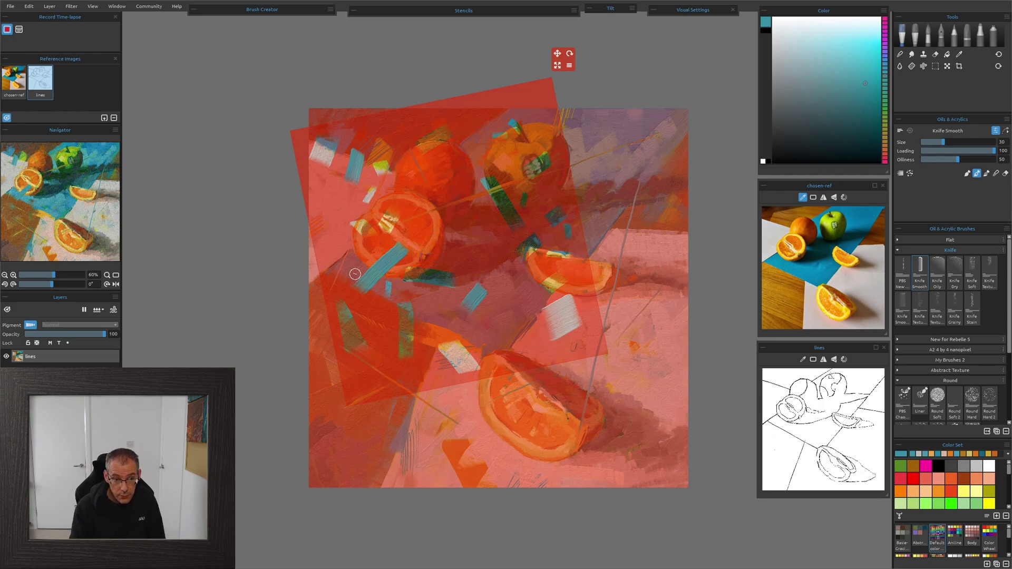
left_click(518, 151, "alt")
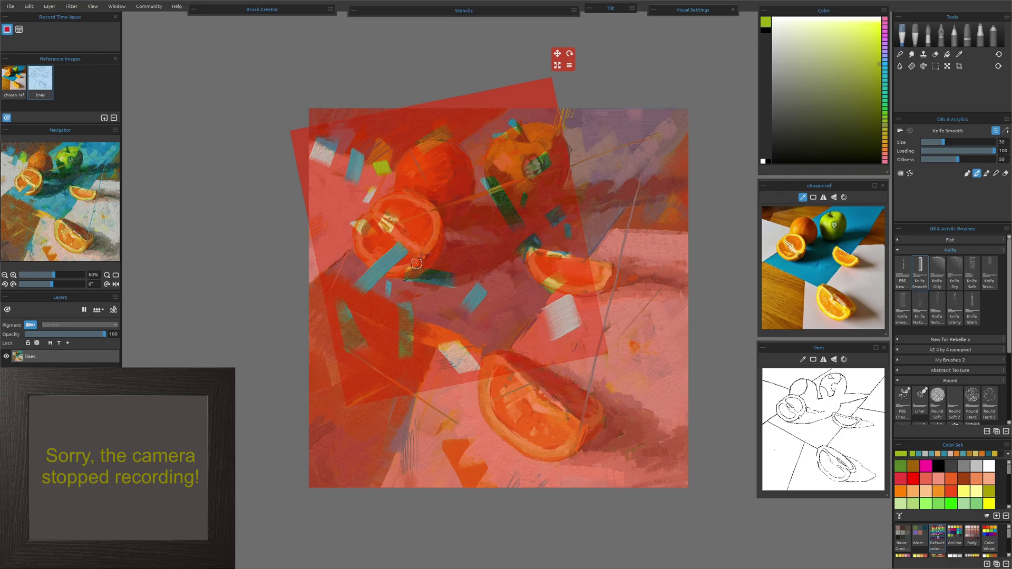
left_click(354, 10)
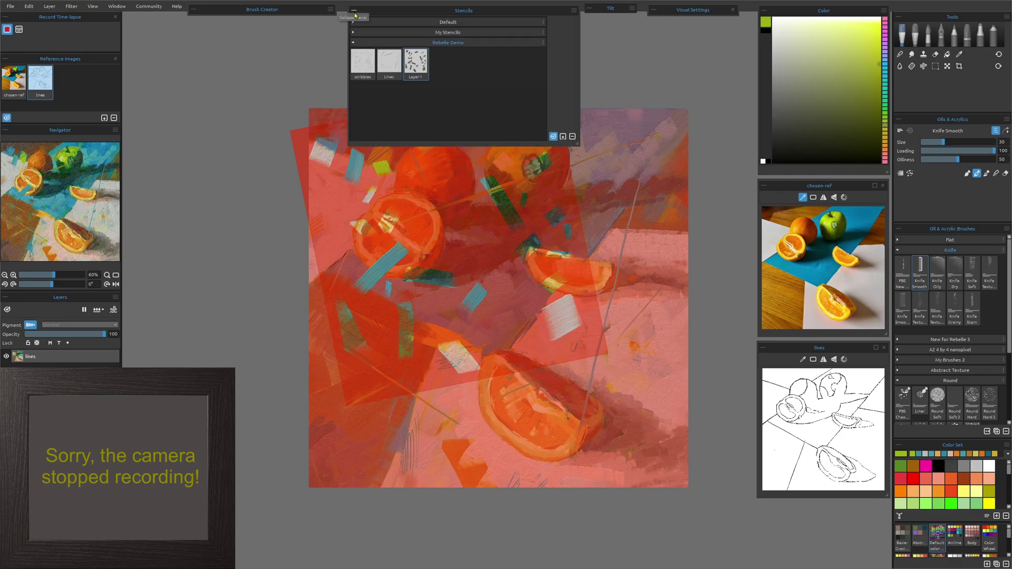
left_click(553, 137)
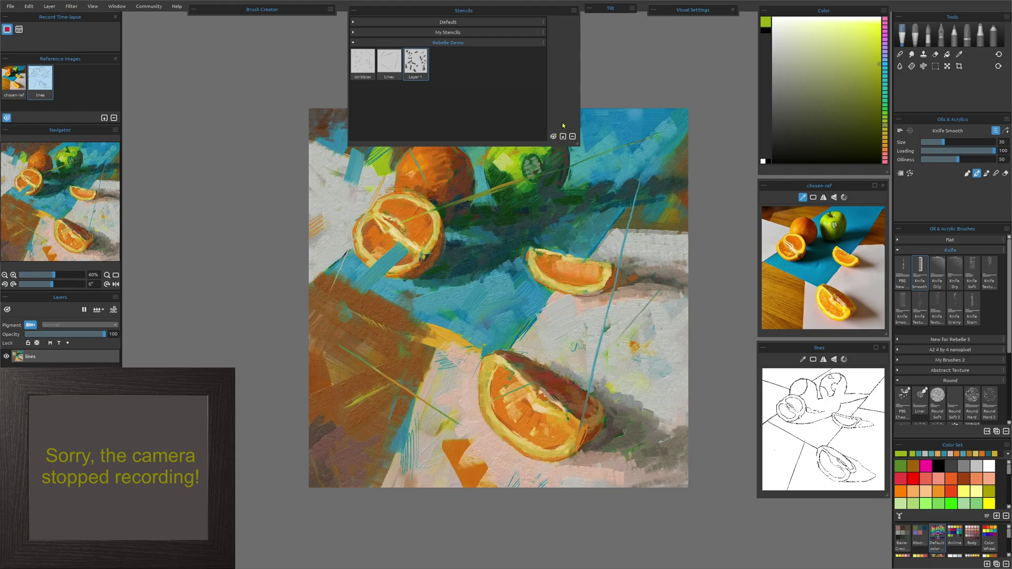
left_click(355, 12)
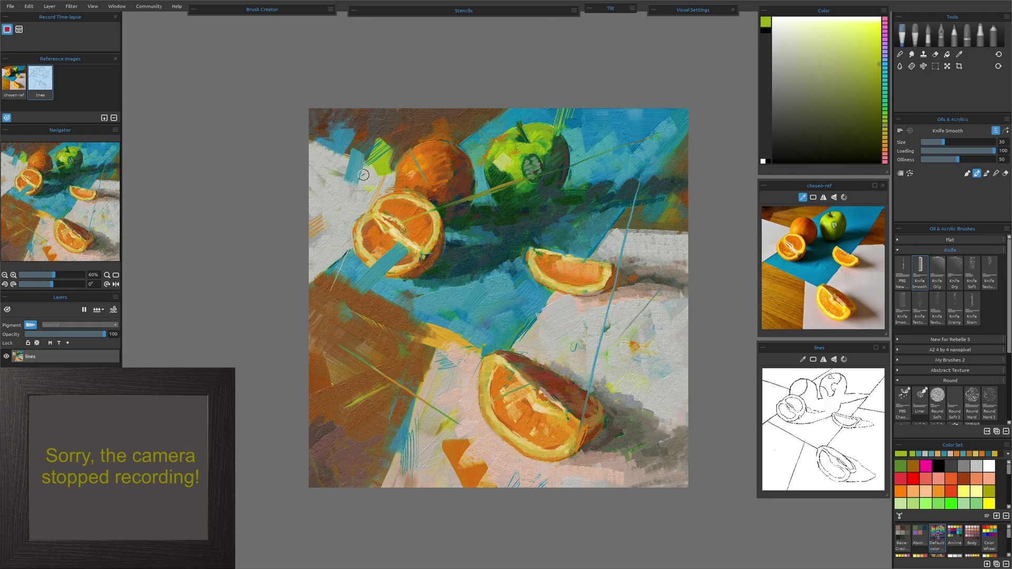
- Switch to the Flat oil brush and sample grey, blue, pink and finally orange from the painting
left_click(906, 239)
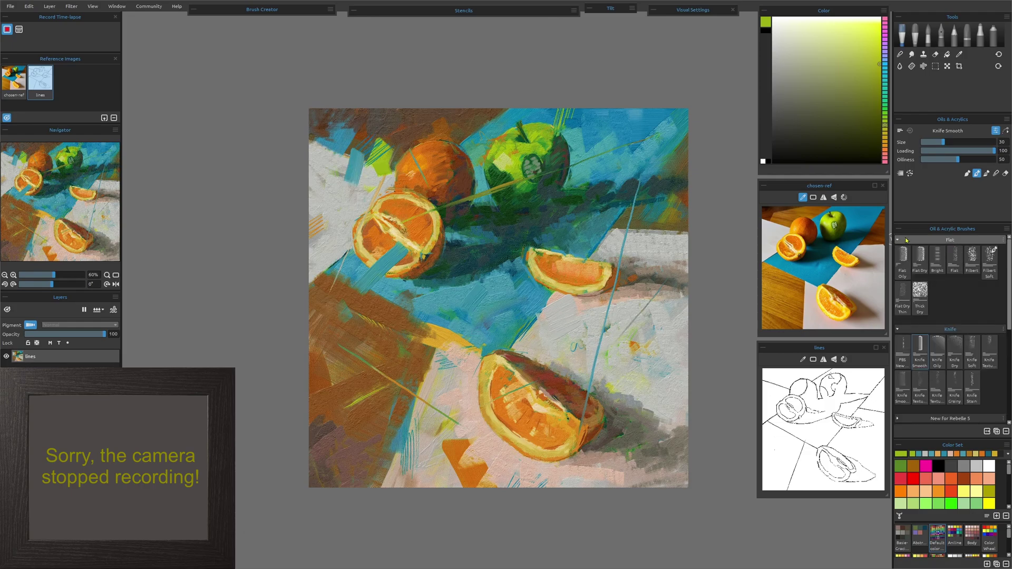
left_click(954, 259)
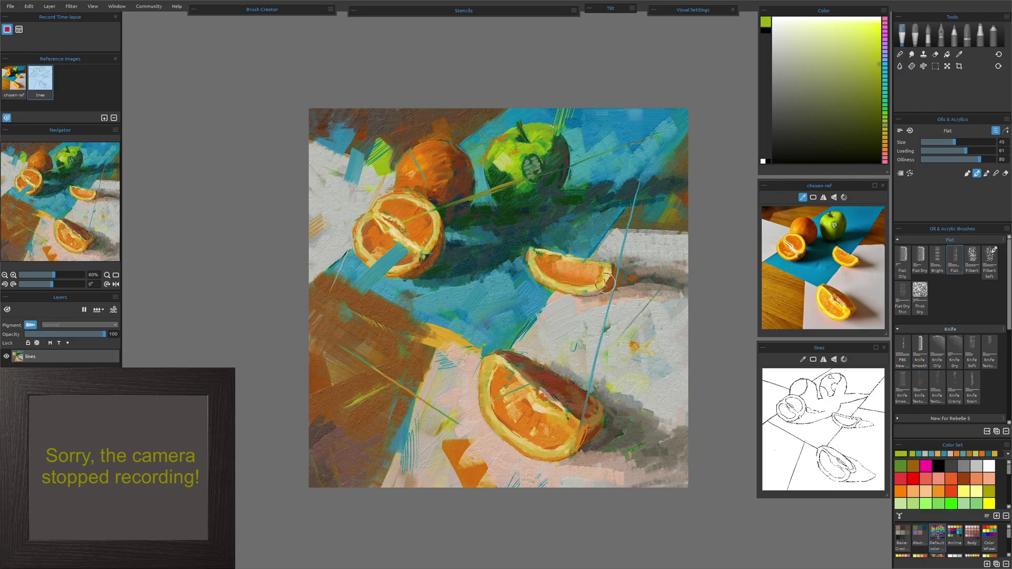
left_click(610, 306, "alt")
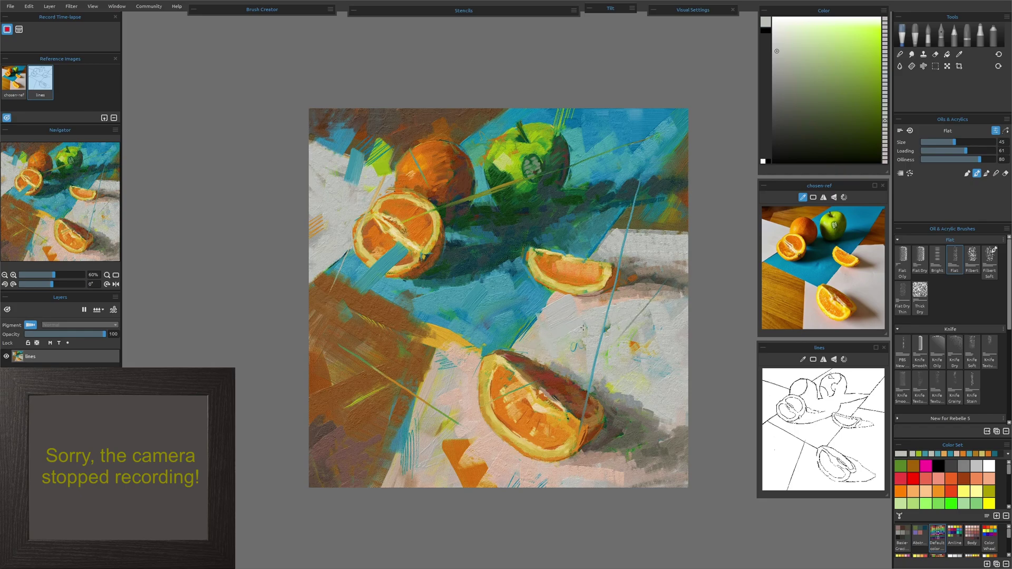
left_click(501, 315, "alt")
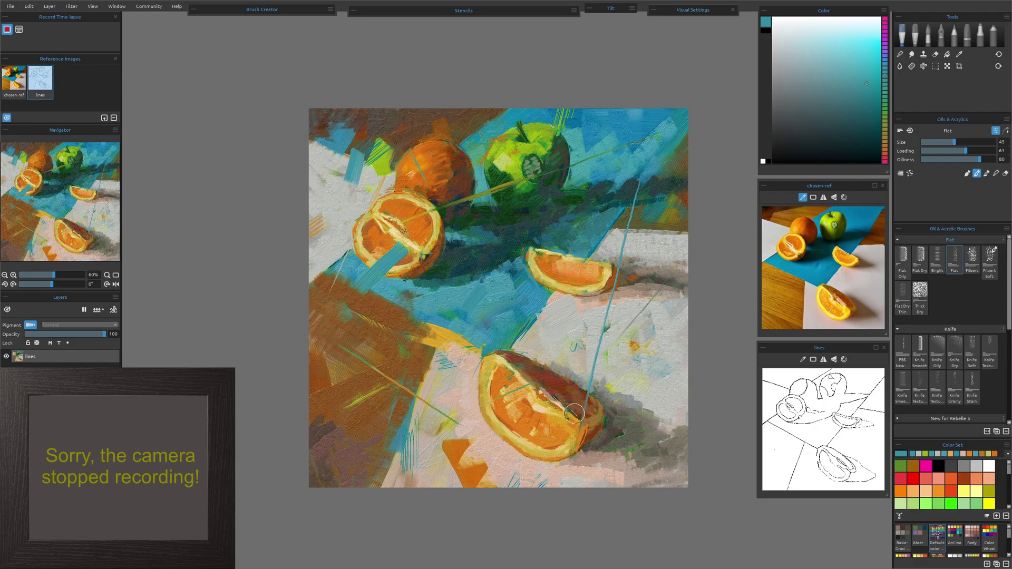
left_click(468, 418, "alt")
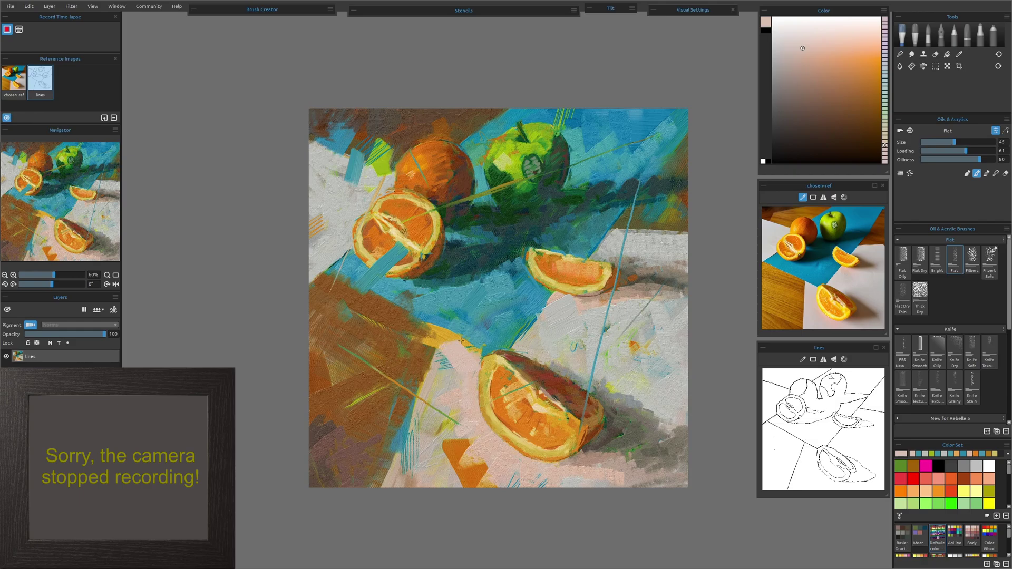
left_click(486, 359, "alt")
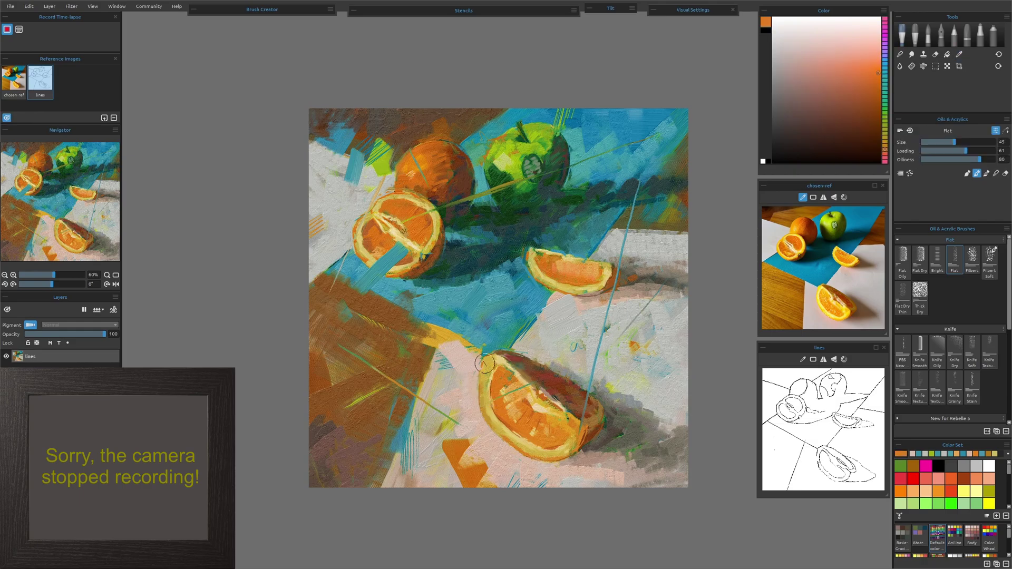
- Try orange strokes on the pink cloth beside the front orange wedge, and undo them
mouse_move(485, 358)
left_mouse_down()
mouse_move(424, 395)
mouse_move(469, 360)
mouse_move(457, 340)
left_mouse_up()
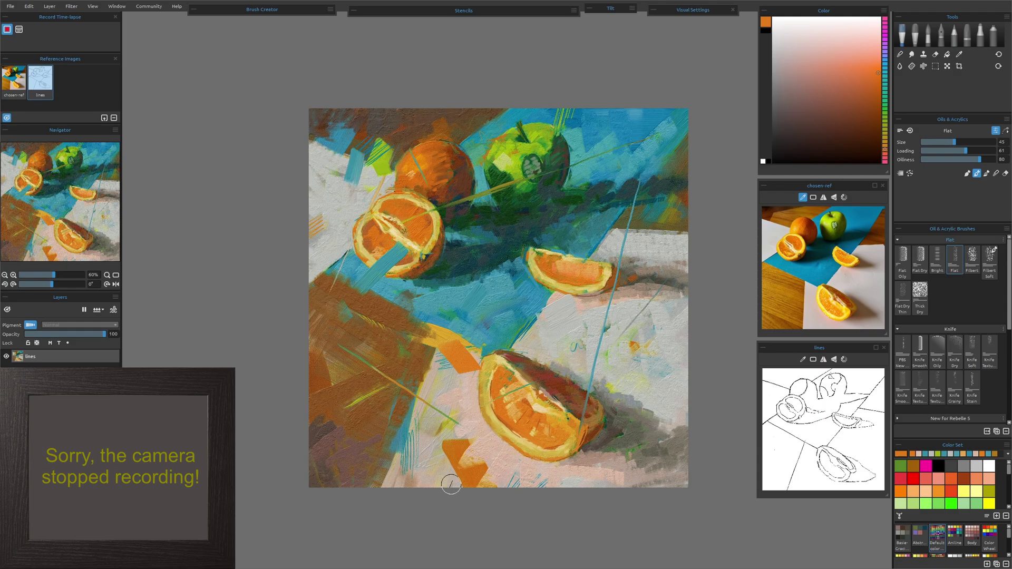
key("ctrl+z")
key("ctrl+z")
key("ctrl+z")
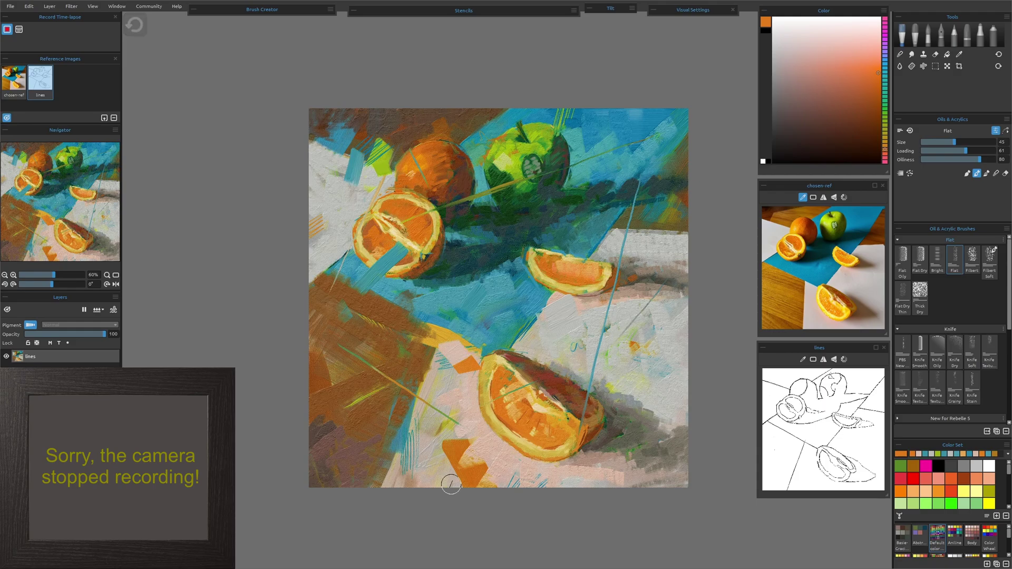
key("ctrl+z")
key("ctrl+z")
key("ctrl+z")
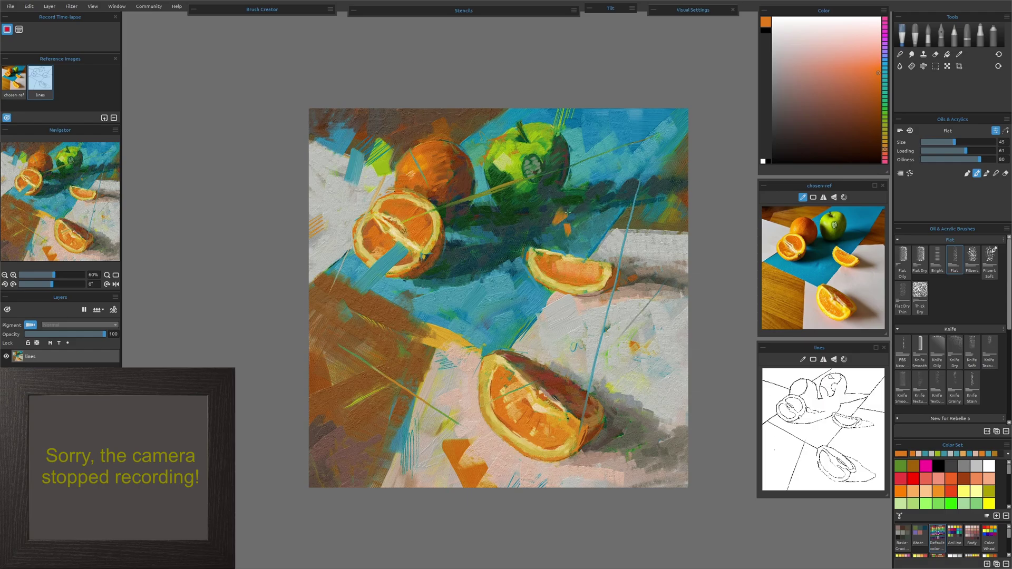
- Try several orange dabs on the blue cloth between the apple and the small orange wedge, undoing each attempt
left_click(568, 234)
left_click(555, 216)
left_click(533, 241)
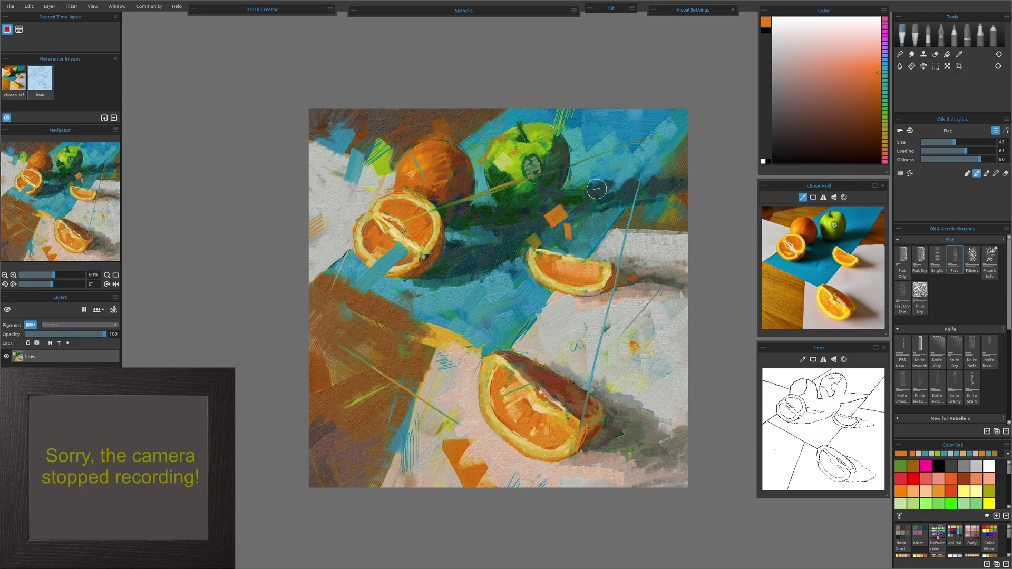
key("ctrl+z")
key("ctrl+z")
key("ctrl+z")
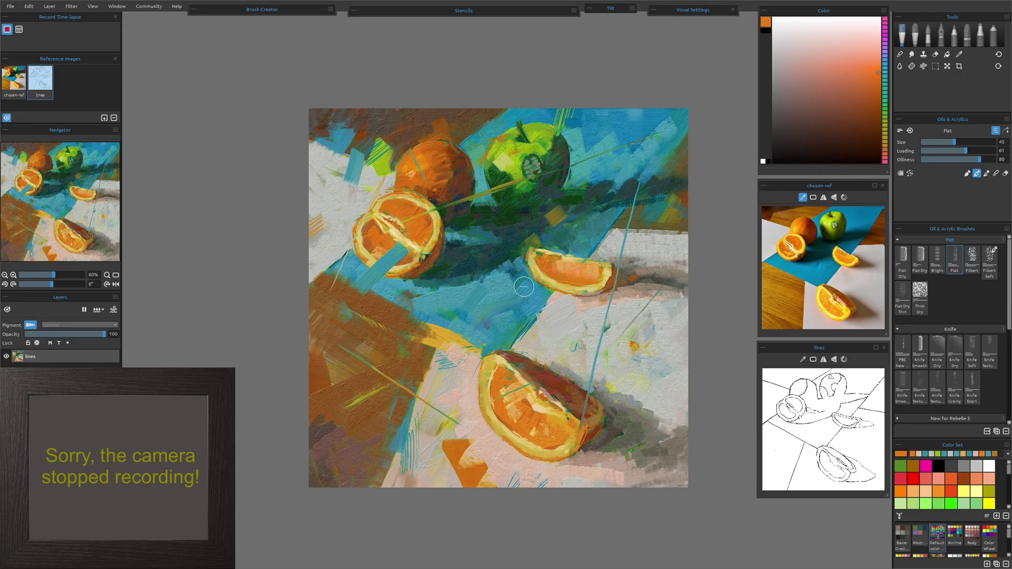
key("ctrl+z")
key("ctrl+z")
key("ctrl+z")
left_click(555, 216)
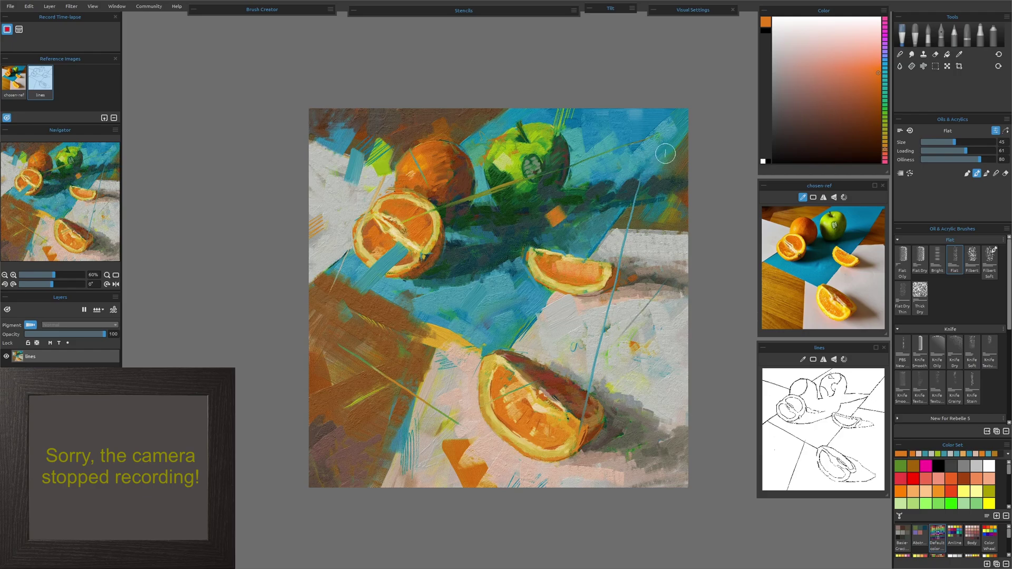
key("ctrl+z")
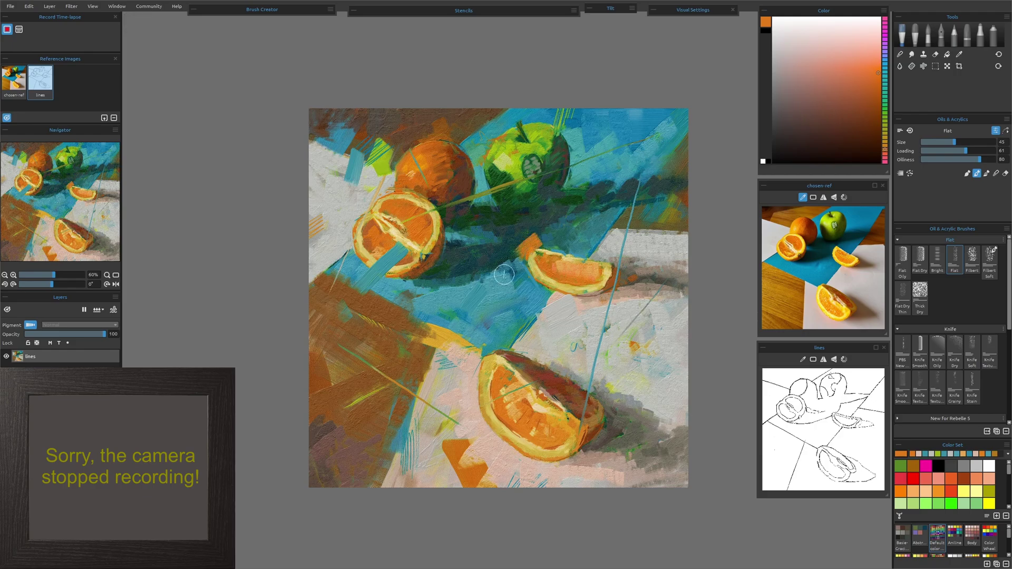
key("ctrl+z")
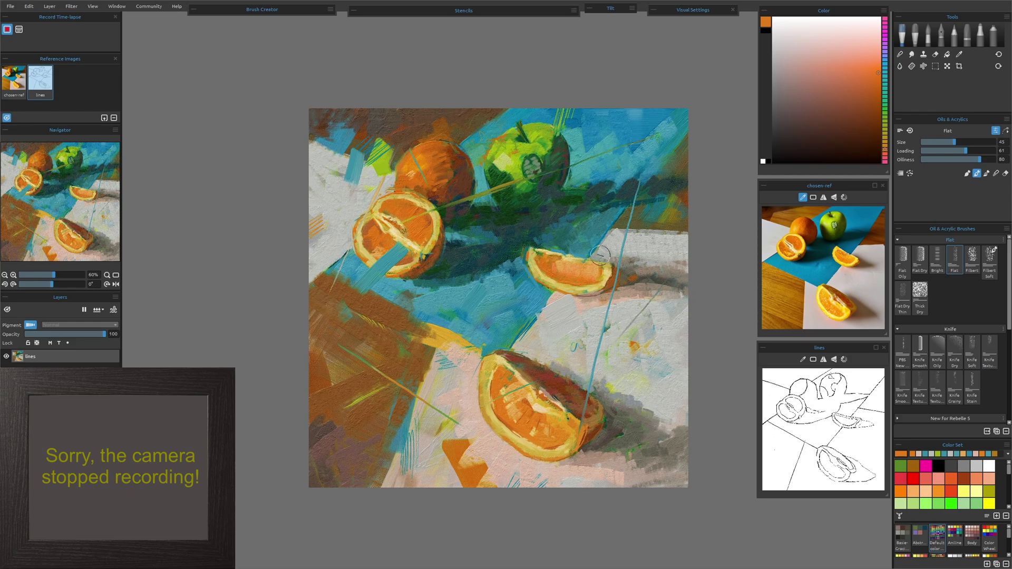
- Paint a short vertical orange dab on the blue cloth above the small orange wedge, comparing the painting with and without it
left_click_drag(568, 226, 569, 242)
key("ctrl+z")
key("ctrl+y")
key("ctrl+z")
key("ctrl+y")
- Show the Layer 1 stencil again and paint its patches over the brown table and upper-left corner in blue sampled from the cloth
left_click(464, 11)
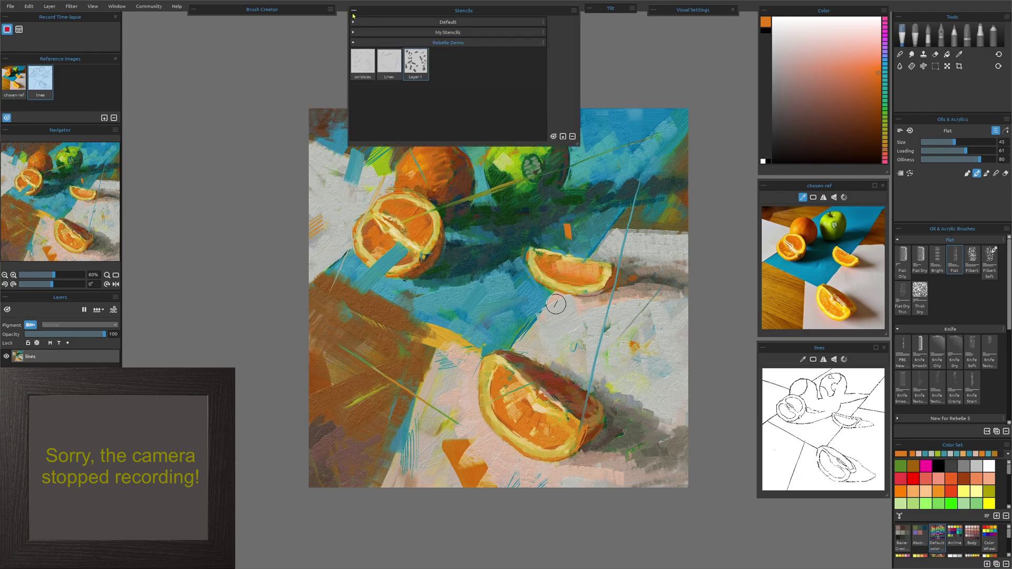
left_click(554, 136)
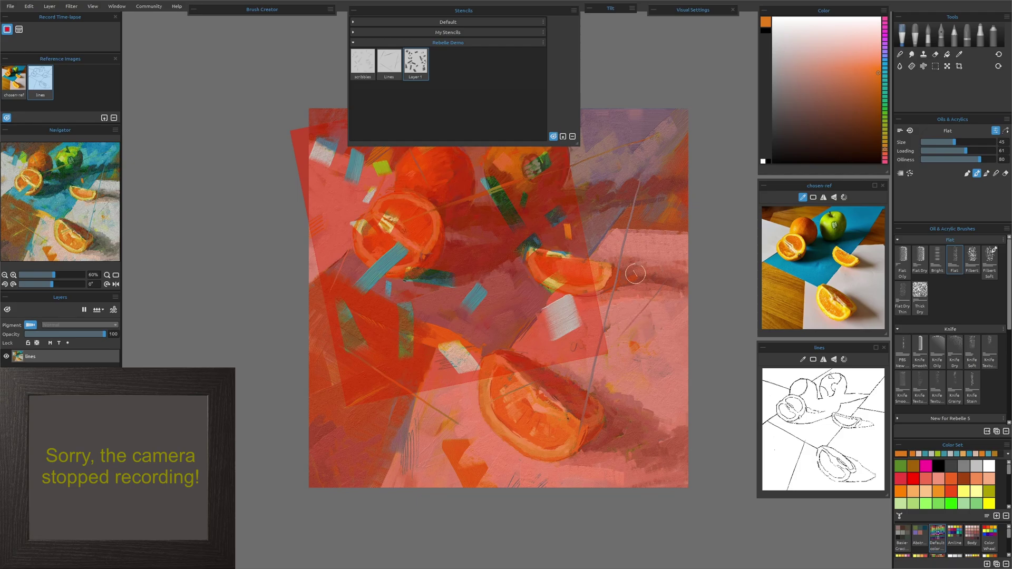
key("i")
left_click(633, 128)
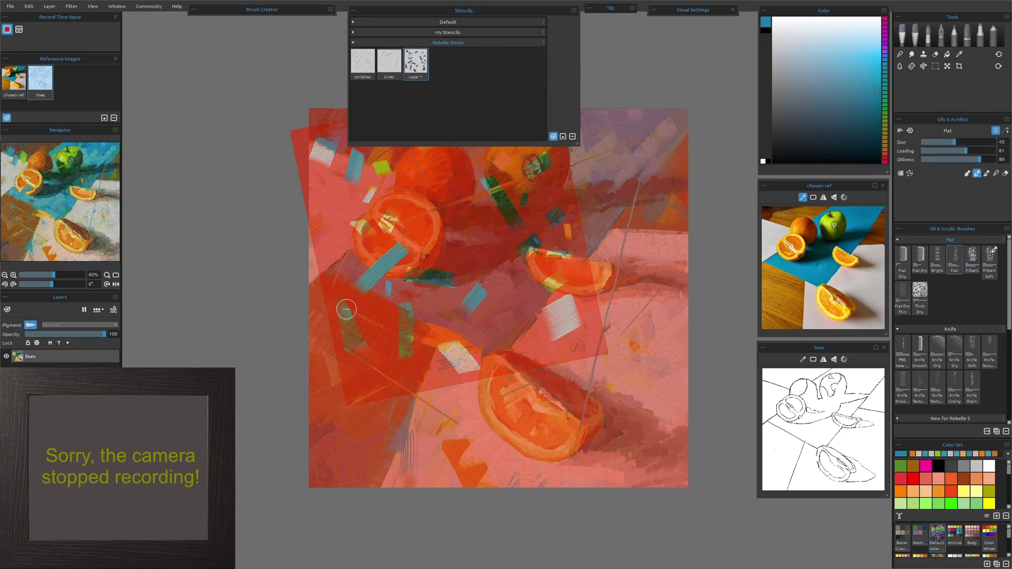
left_click_drag(350, 321, 353, 353)
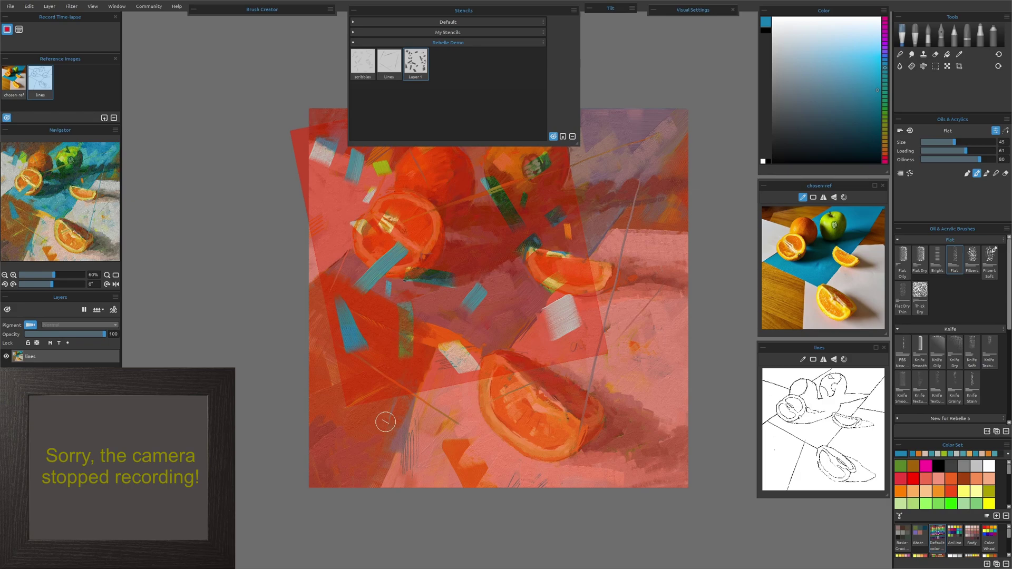
mouse_move(322, 142)
left_mouse_down()
mouse_move(316, 154)
mouse_move(331, 135)
mouse_move(318, 158)
mouse_move(330, 161)
left_mouse_up()
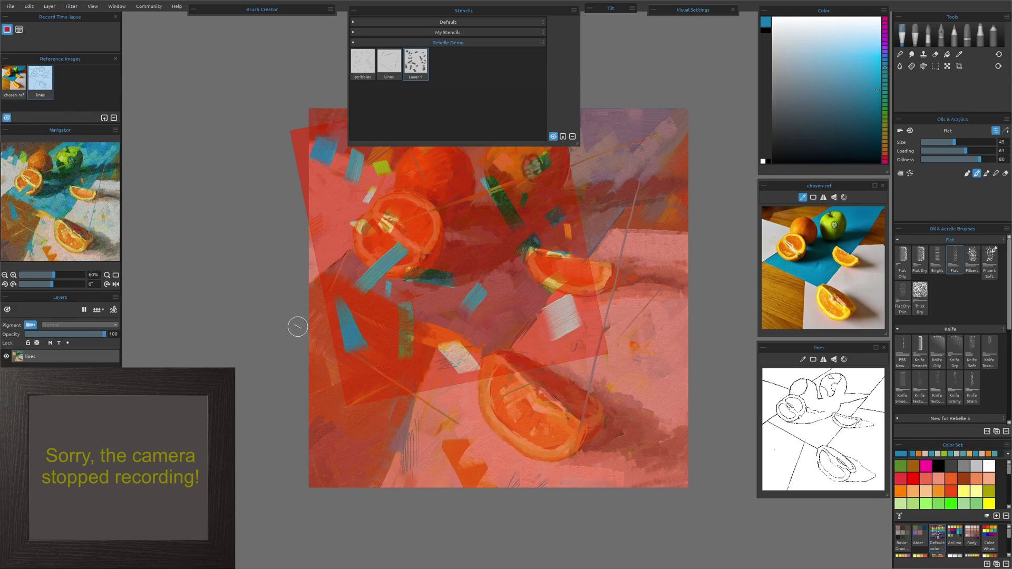
- Repaint the upper-left stencil patch in pale yellow sampled from the small wedge's rind, and hide the stencil
left_click(606, 267, "alt")
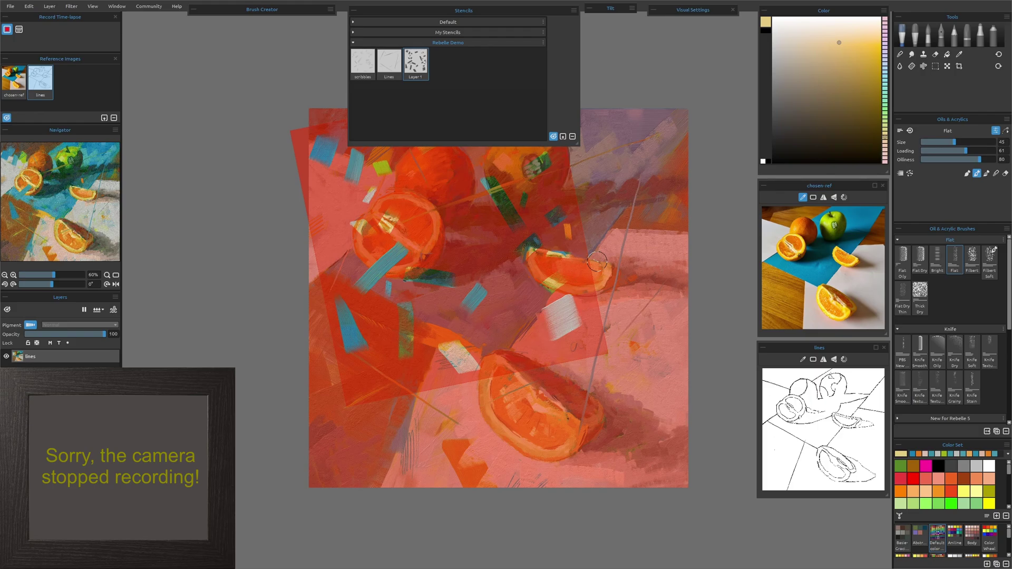
left_click_drag(324, 137, 332, 158)
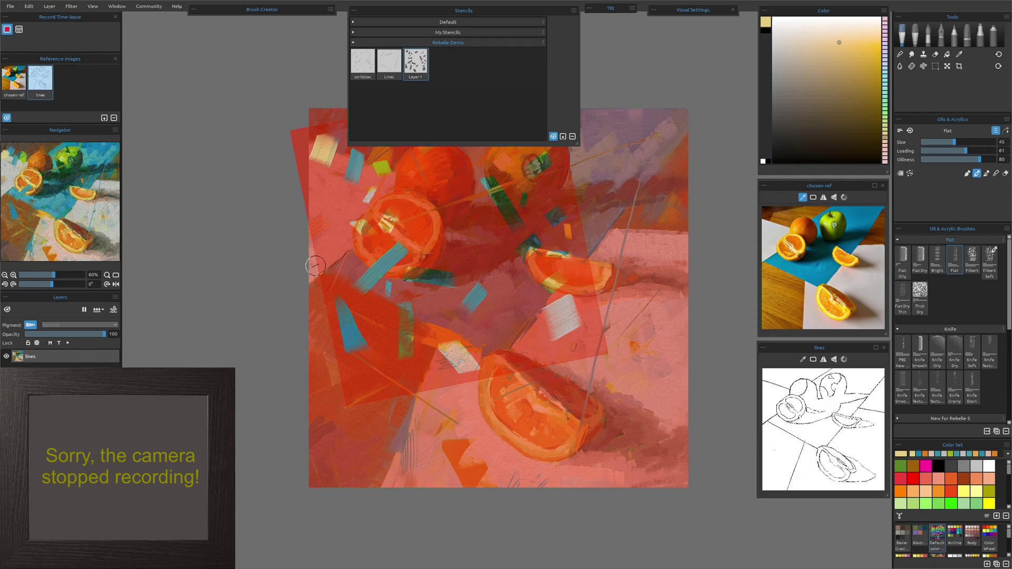
left_click(553, 137)
left_click(354, 11)
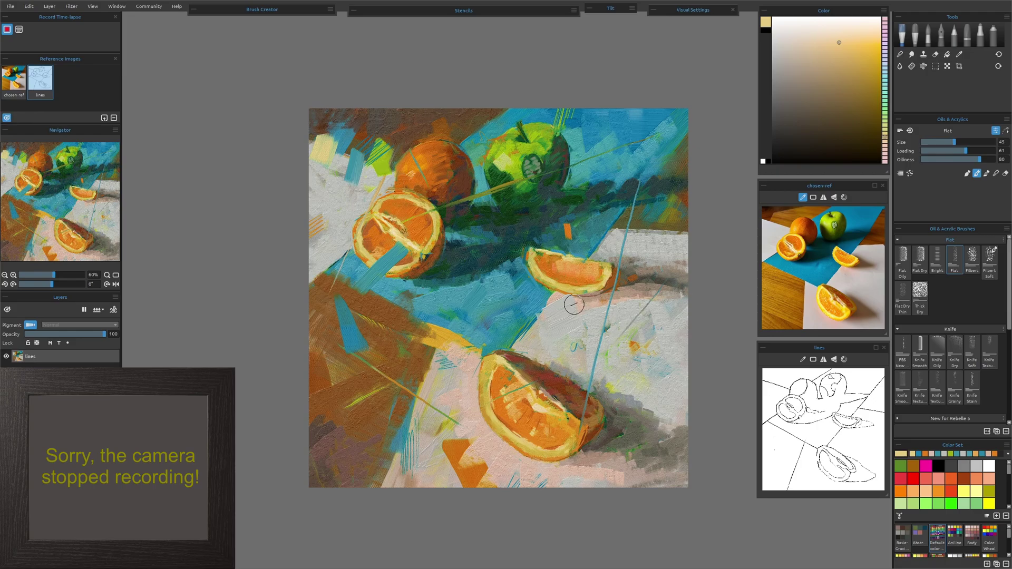
- Show the Layer 1 stencil once more and remove it from the canvas
left_click(354, 11)
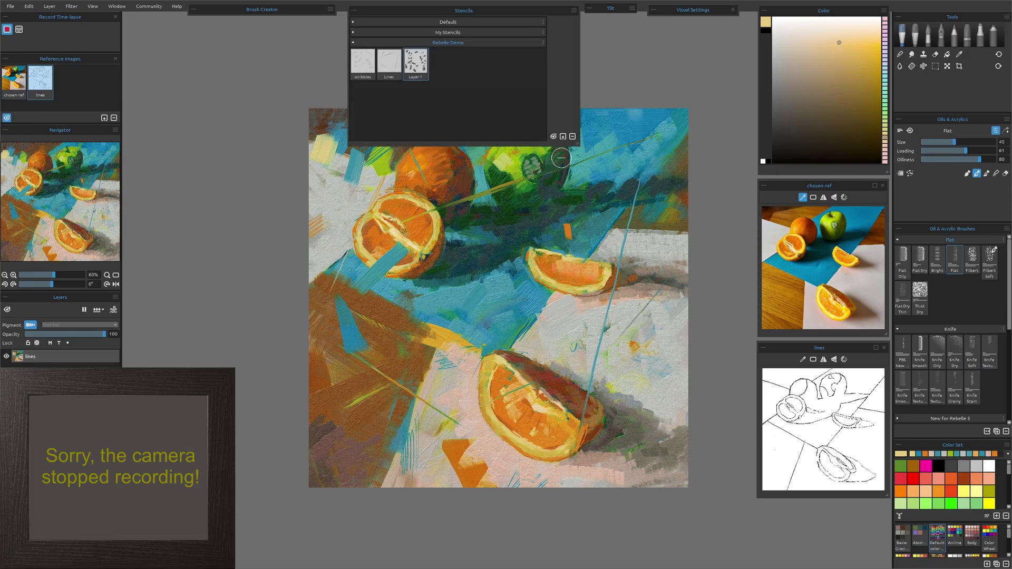
left_click(554, 136)
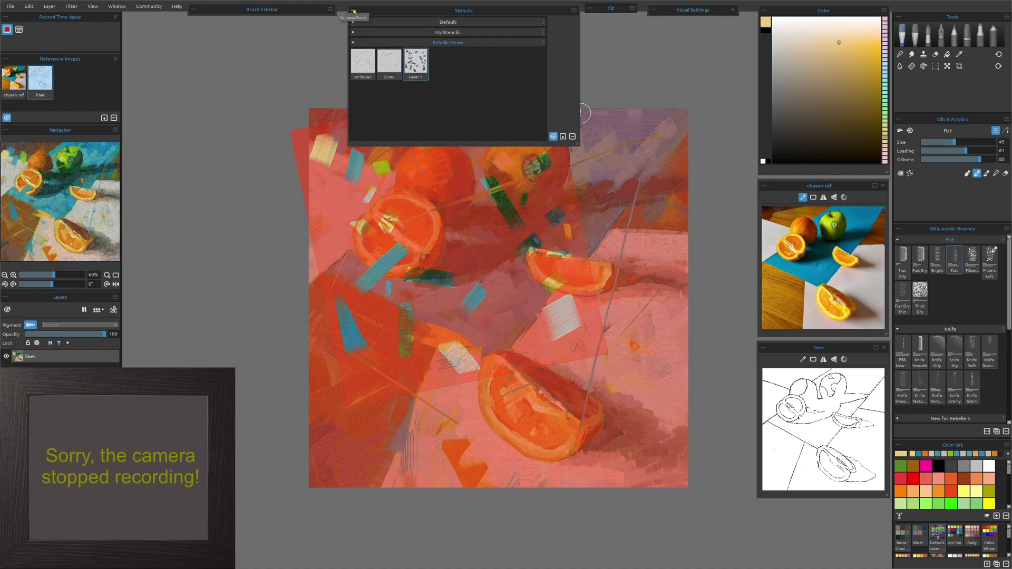
left_click(354, 11)
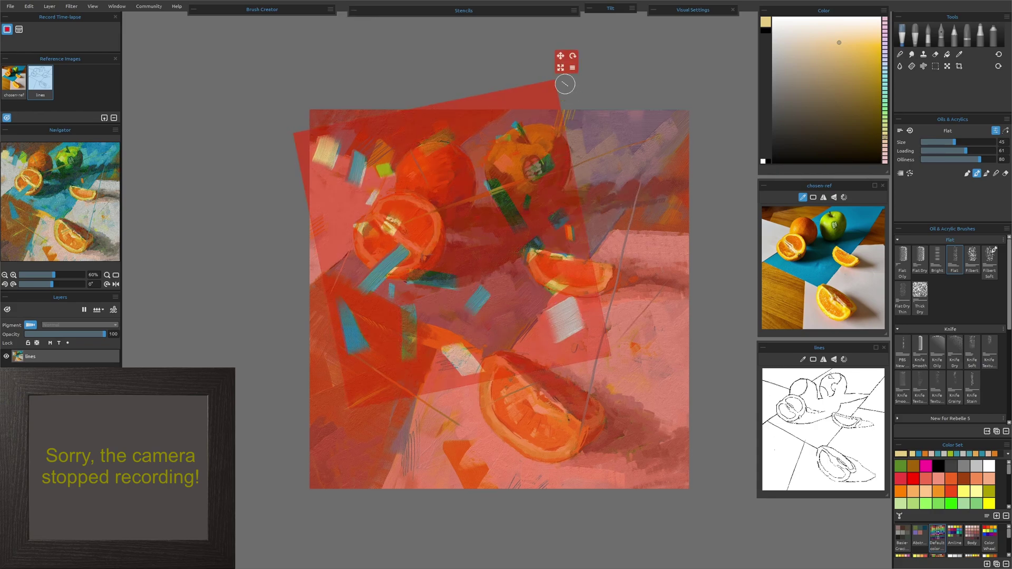
left_click(568, 74)
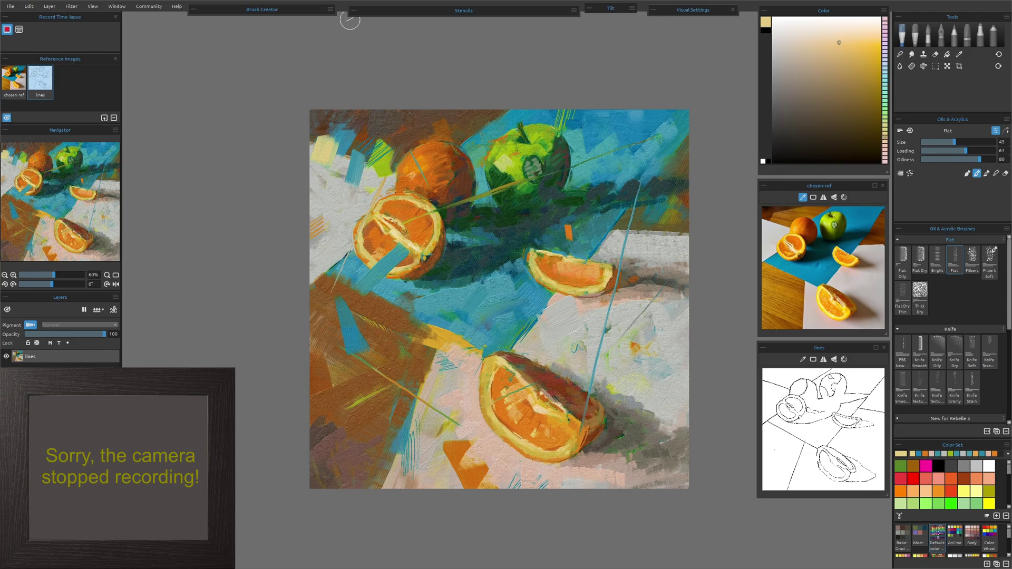
- Import the Still Life Text Black image as a stencil in the Rebelle Demo set and place it on the canvas
left_click(353, 12)
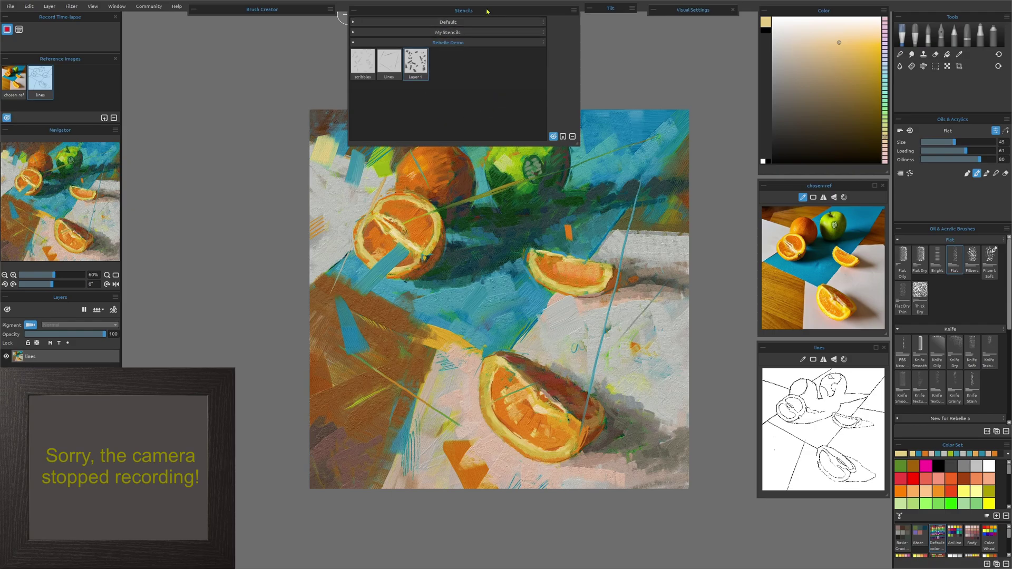
left_click(572, 10)
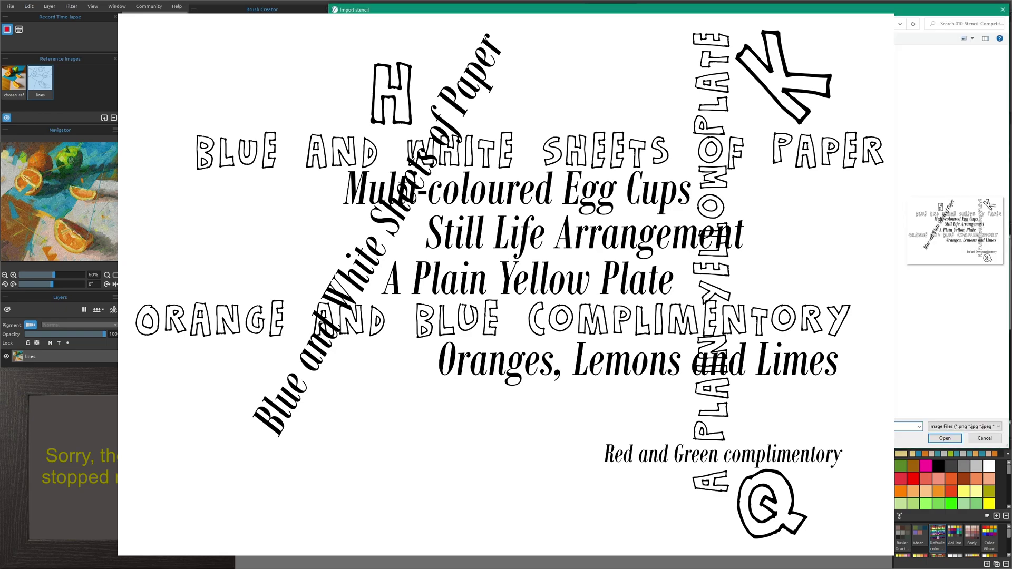
left_click(945, 439)
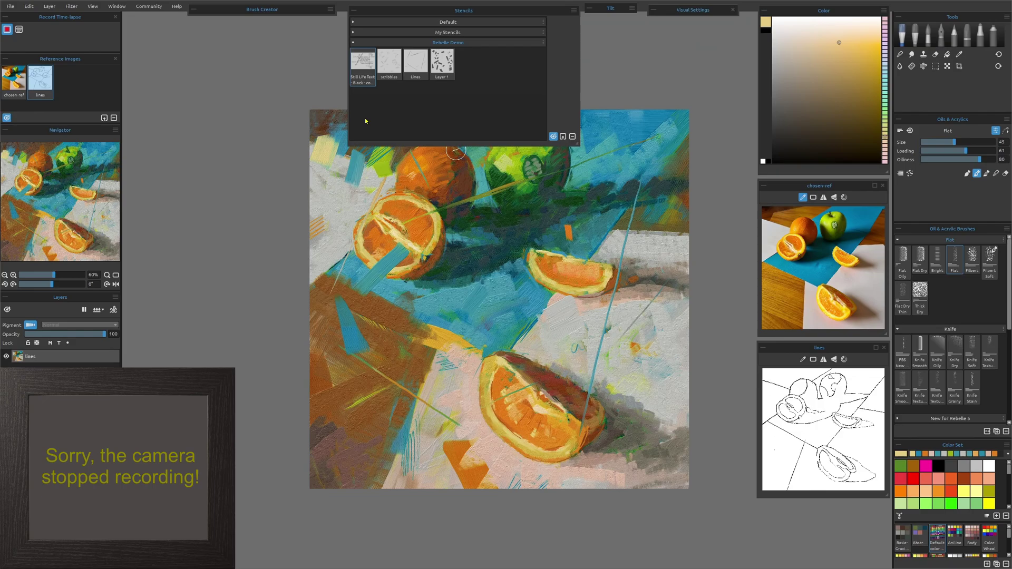
left_click(360, 66)
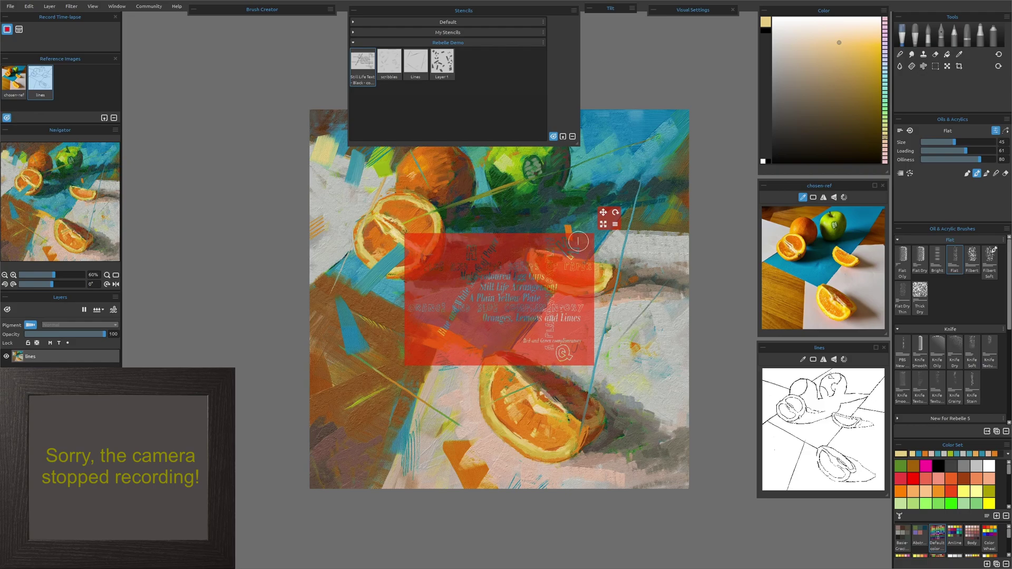
- Turn on the text stencil's border, tilt it counter-clockwise, and move it down over the front orange wedge
left_click(615, 225)
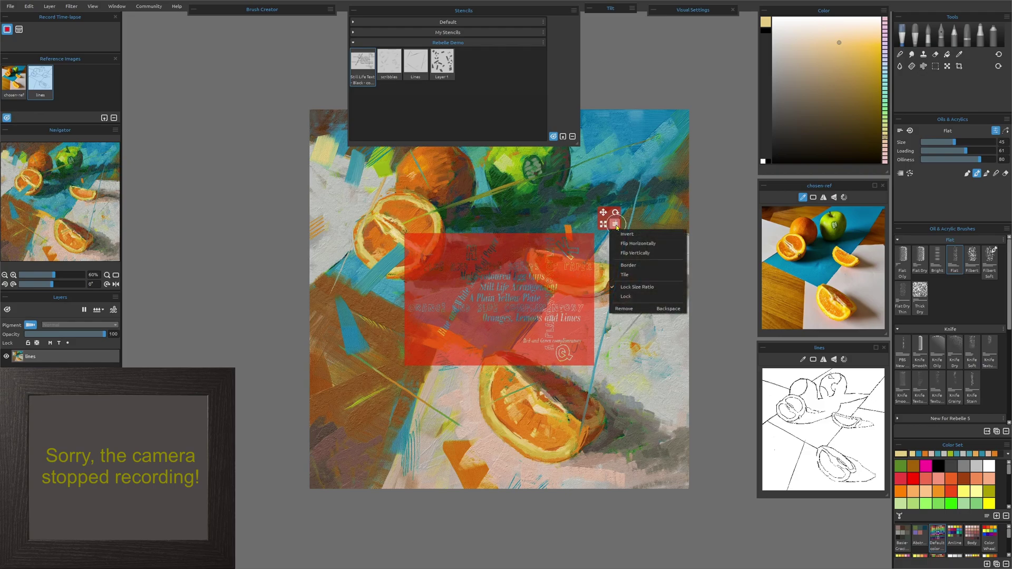
left_click(632, 267)
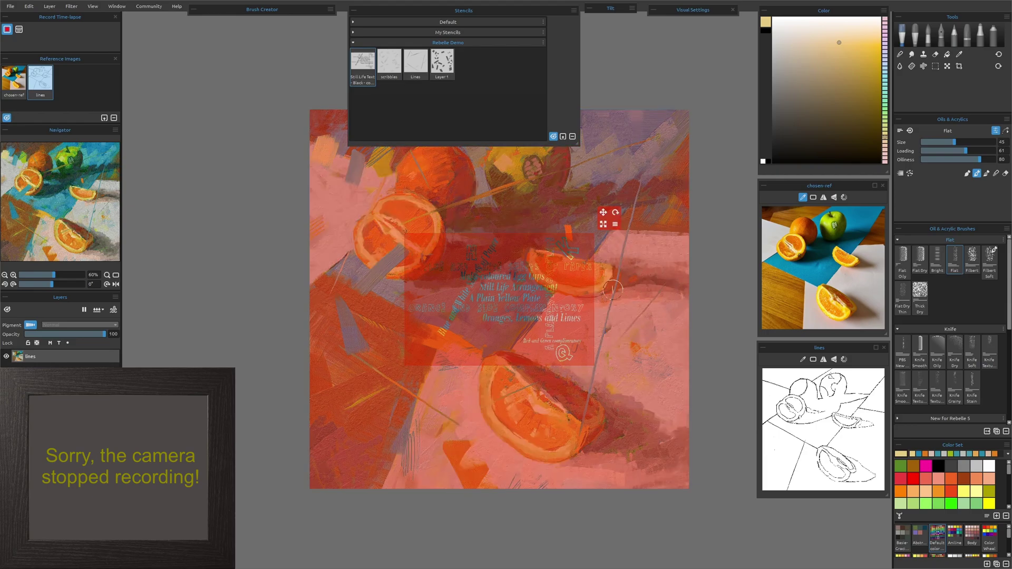
left_click(353, 10)
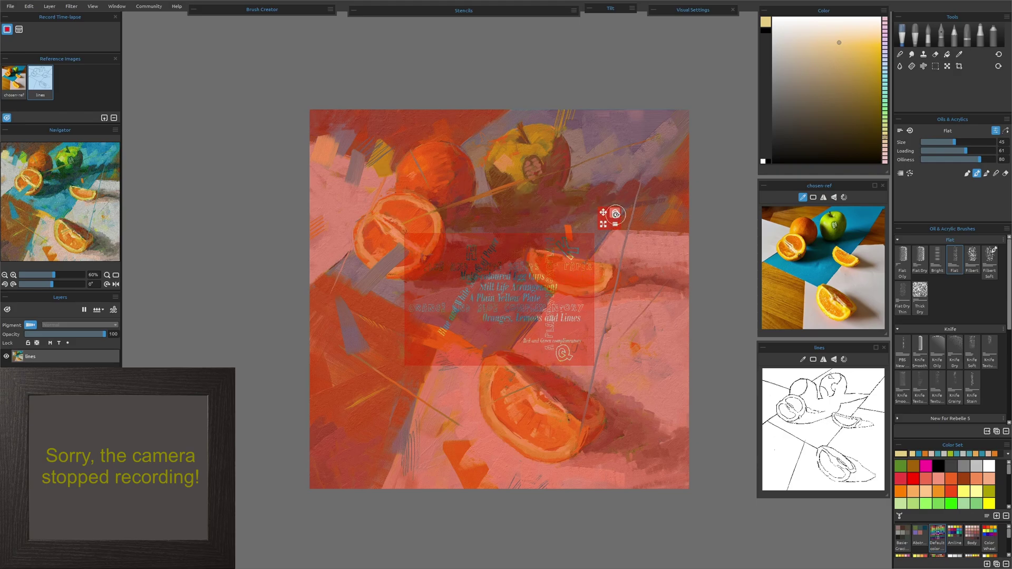
left_click_drag(616, 215, 601, 169)
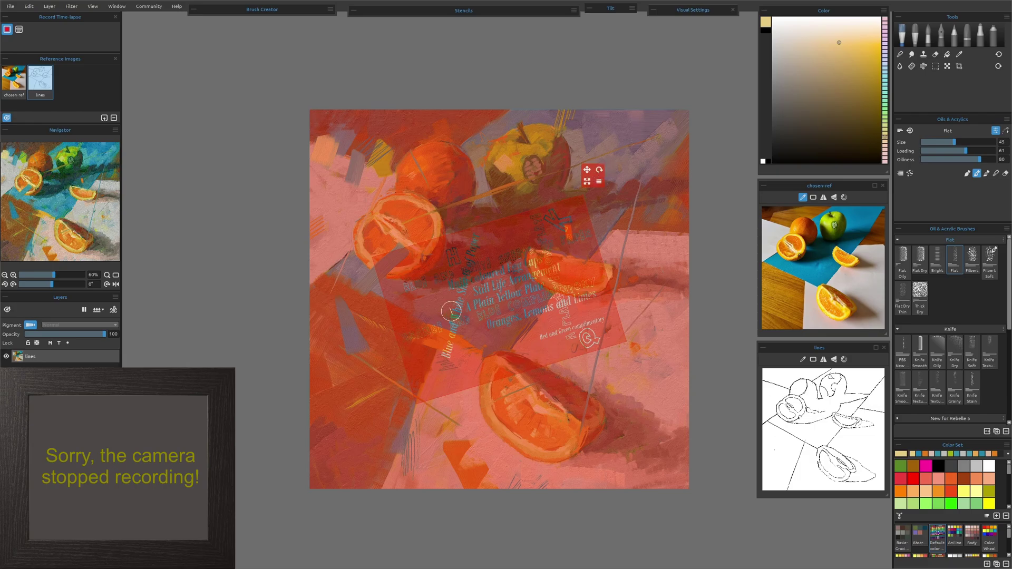
mouse_move(587, 169)
left_mouse_down()
mouse_move(586, 236)
mouse_move(568, 235)
mouse_move(578, 231)
left_mouse_up()
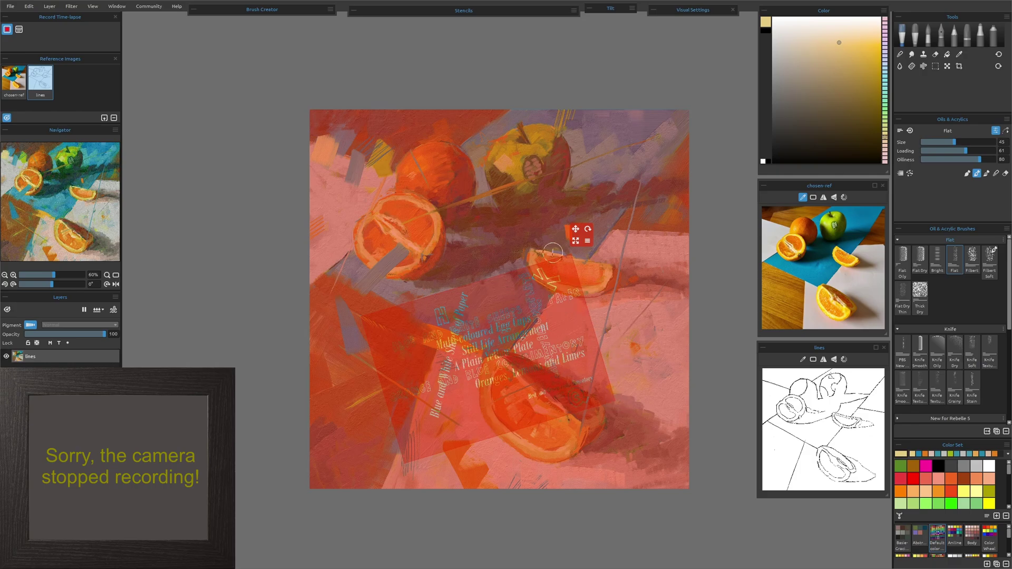
- Shrink the text stencil slightly over the front orange wedge and hide its red overlay
left_click_drag(577, 241, 554, 262)
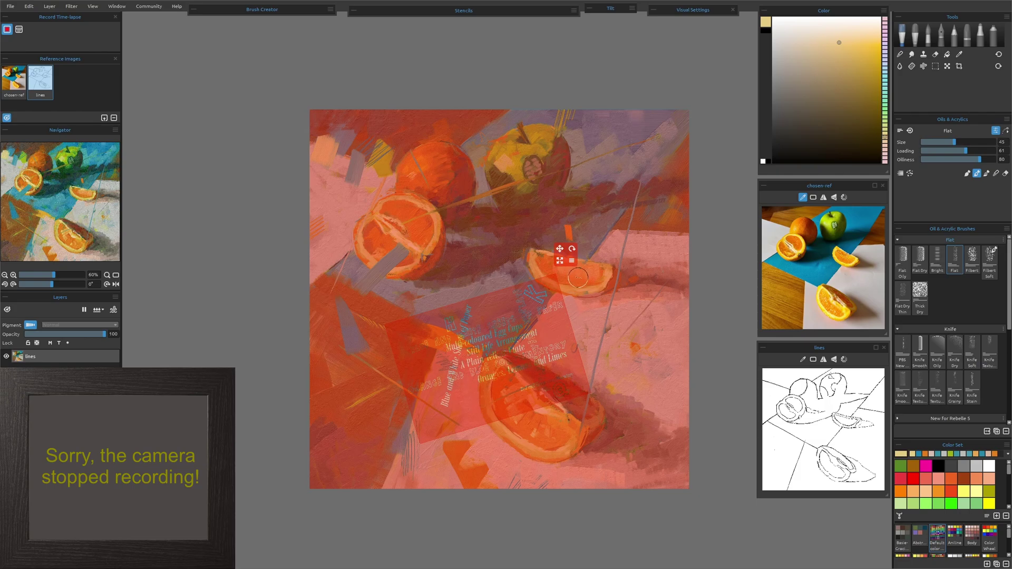
left_click(354, 11)
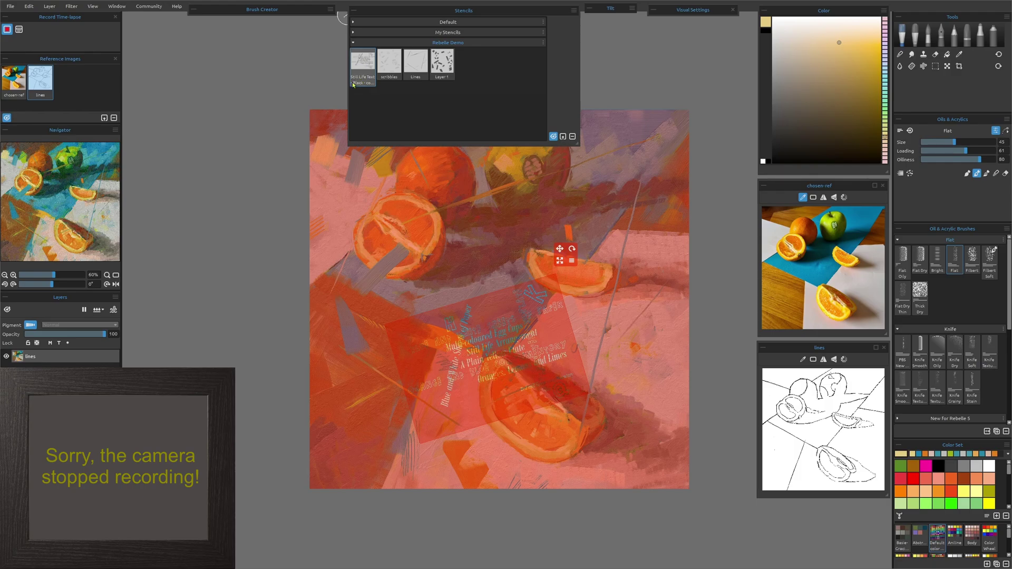
left_click(554, 137)
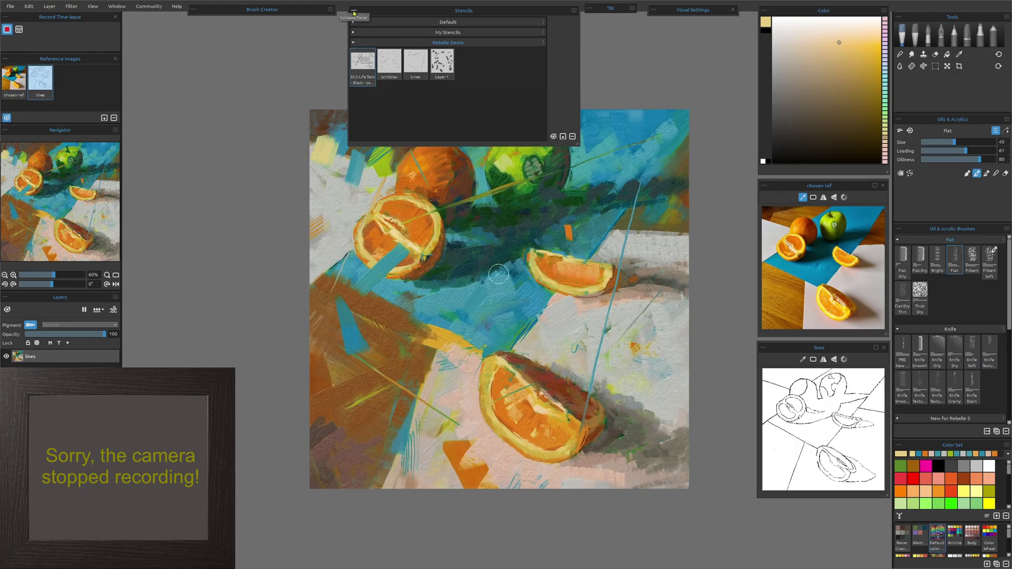
left_click(355, 11)
- Sample blue from the cloth and paint the stencil lettering around the upper edge of the front orange wedge
key("i")
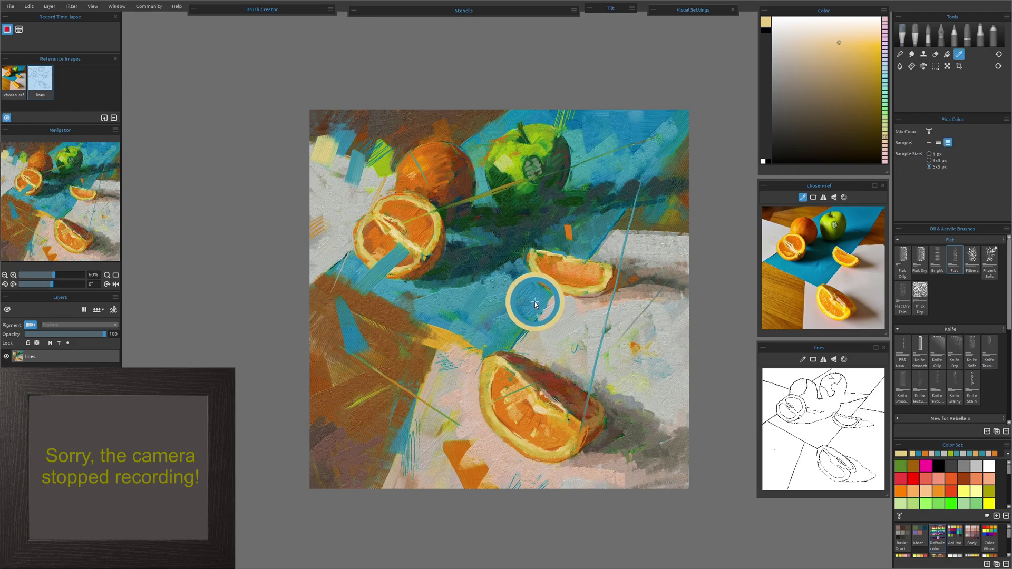
left_click(535, 304)
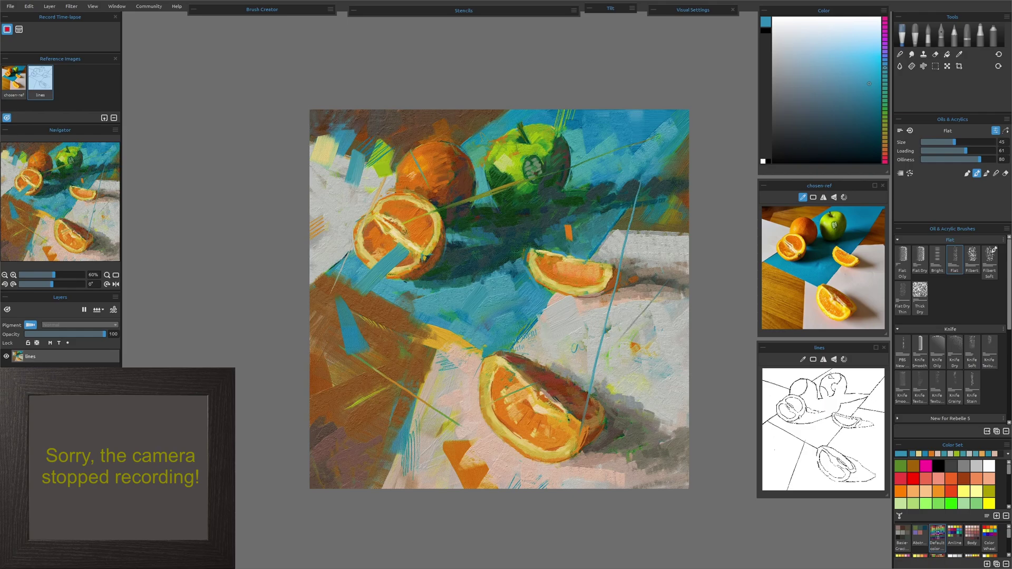
left_click_drag(529, 342, 570, 356)
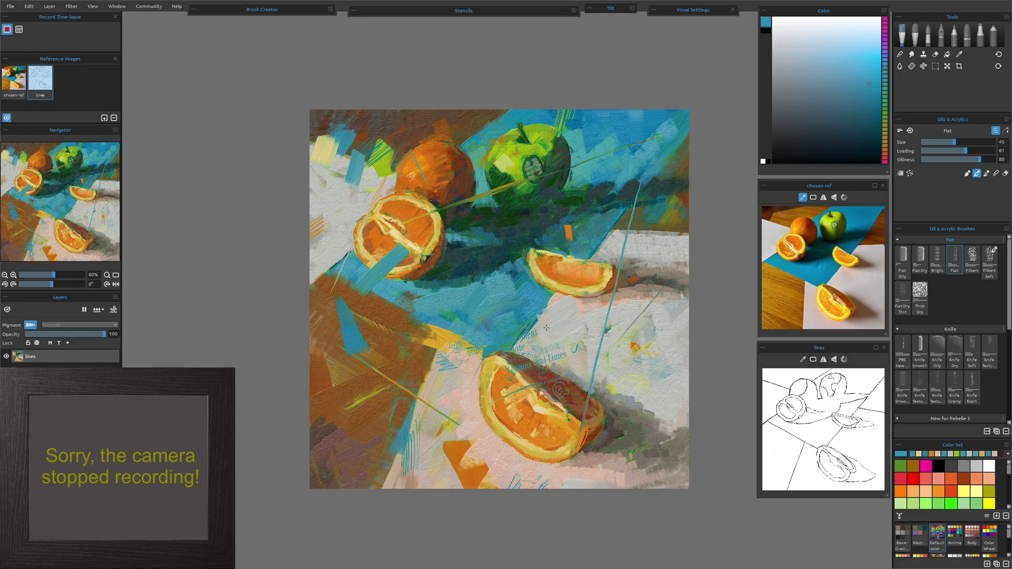
left_click_drag(453, 376, 504, 363)
- Recolour parts of the lettering with orange sampled from the front wedge and blue sampled from the cloth
left_click(505, 381, "alt")
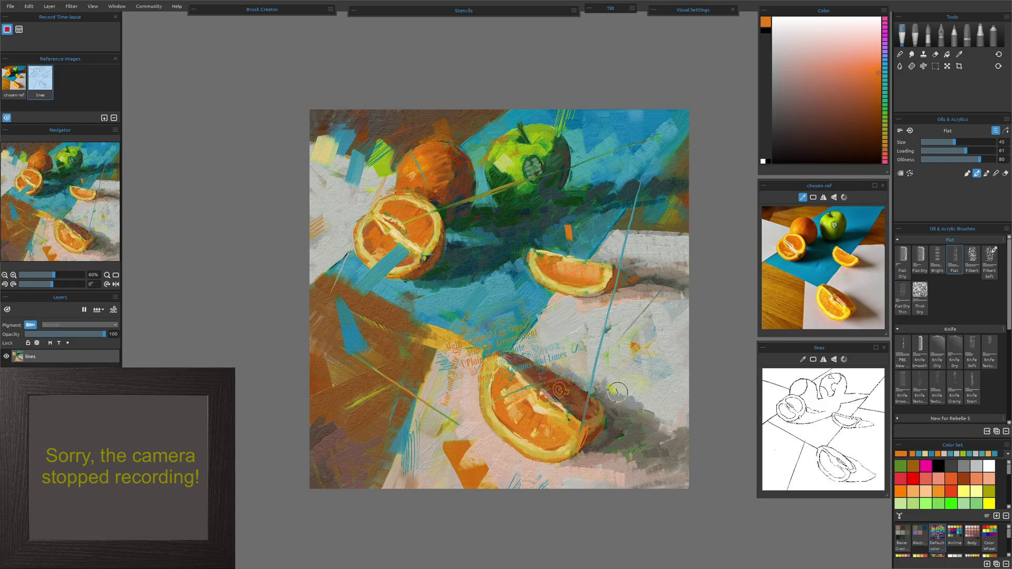
key("alt")
left_click(532, 296, "alt")
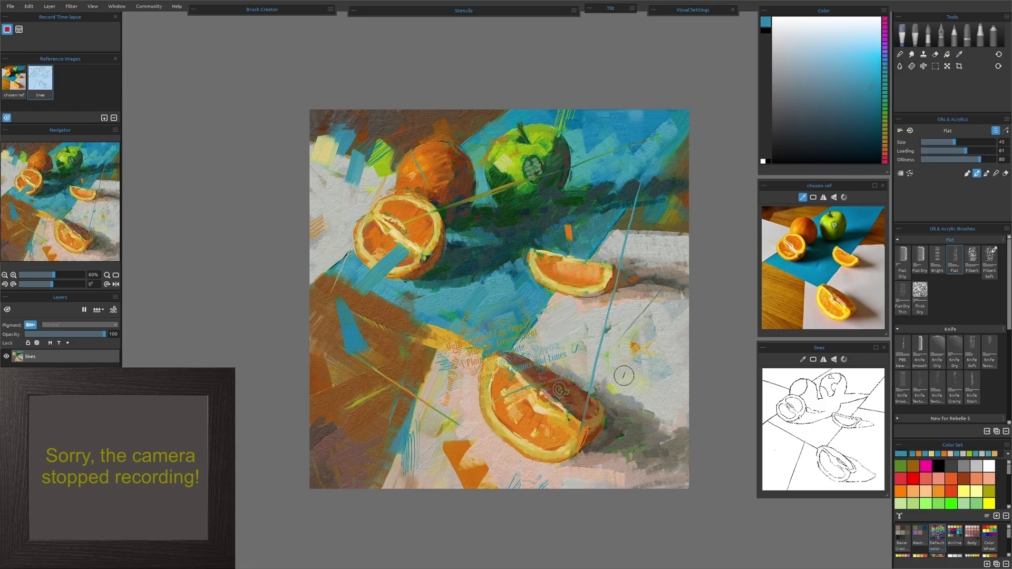
left_click_drag(545, 382, 567, 396)
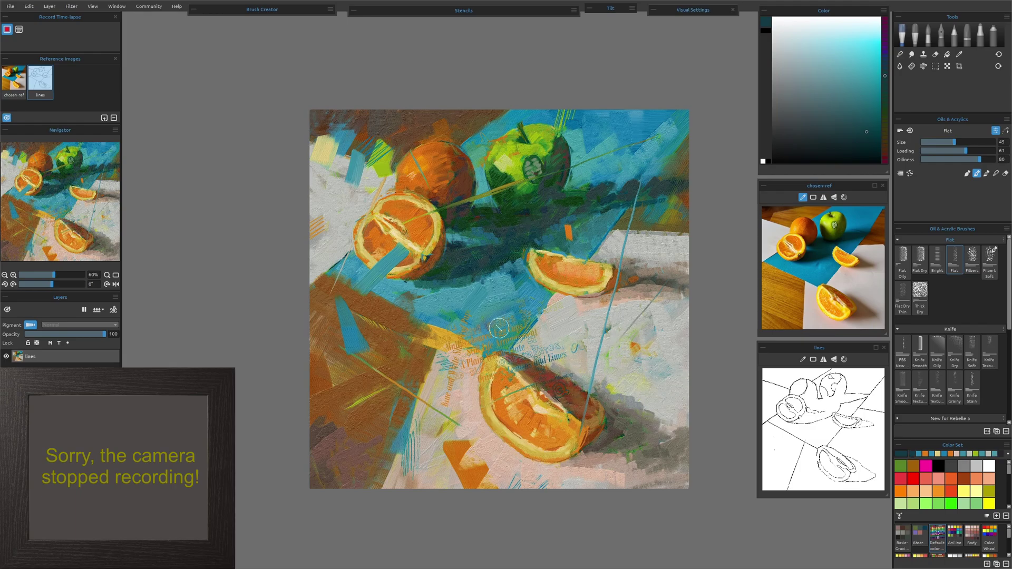
- Vary the lettering with light grey, orange, yellow and apple green sampled from the painting
key("alt")
left_click(560, 329, "alt")
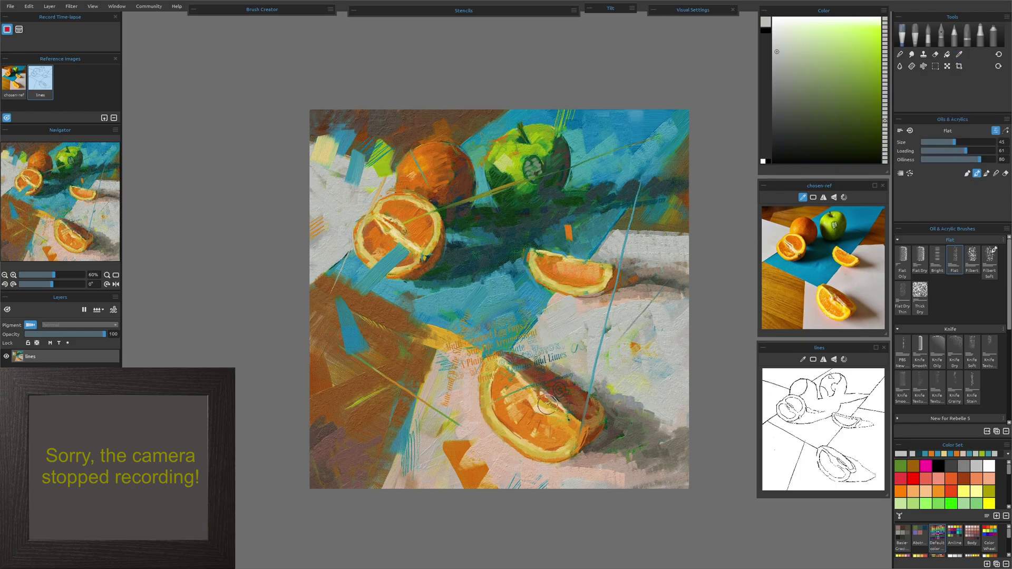
key("alt")
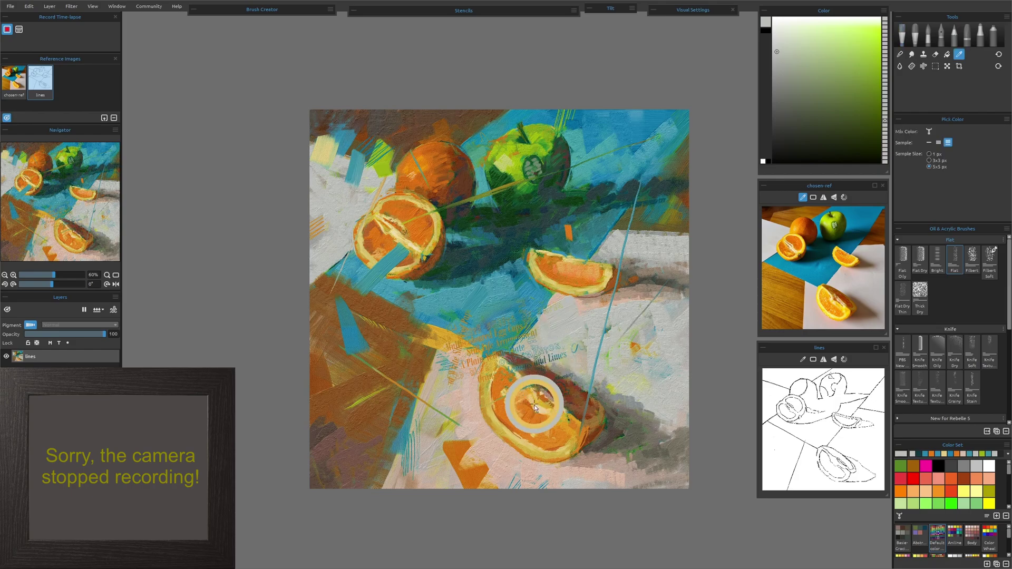
left_click(545, 420, "alt")
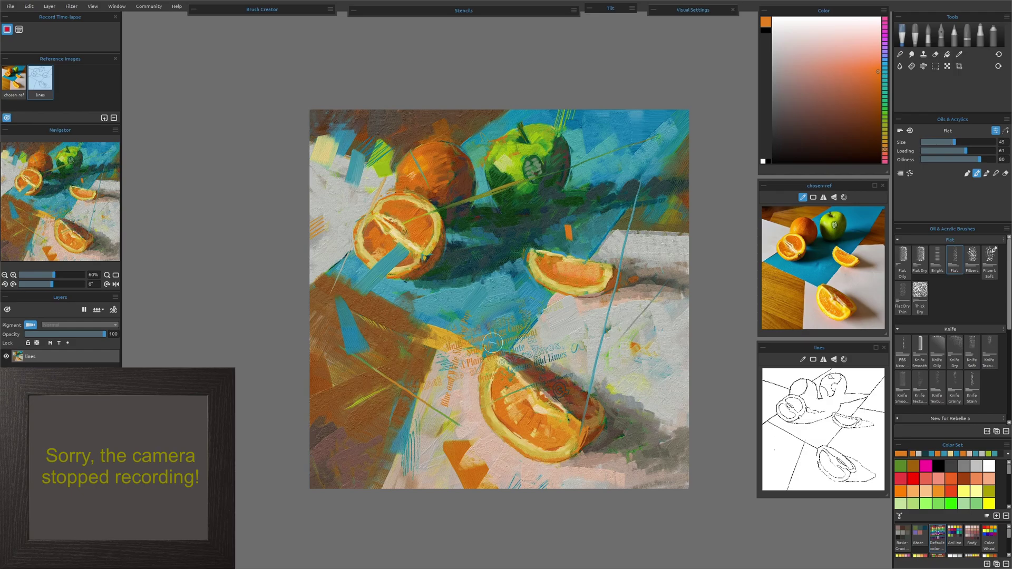
left_click(458, 325, "alt")
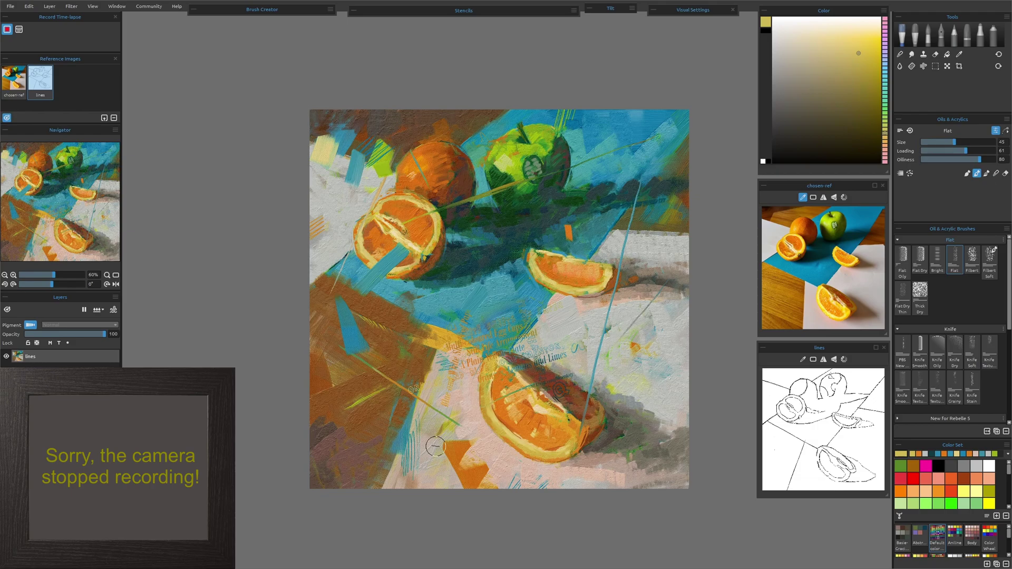
left_click(533, 200, "alt")
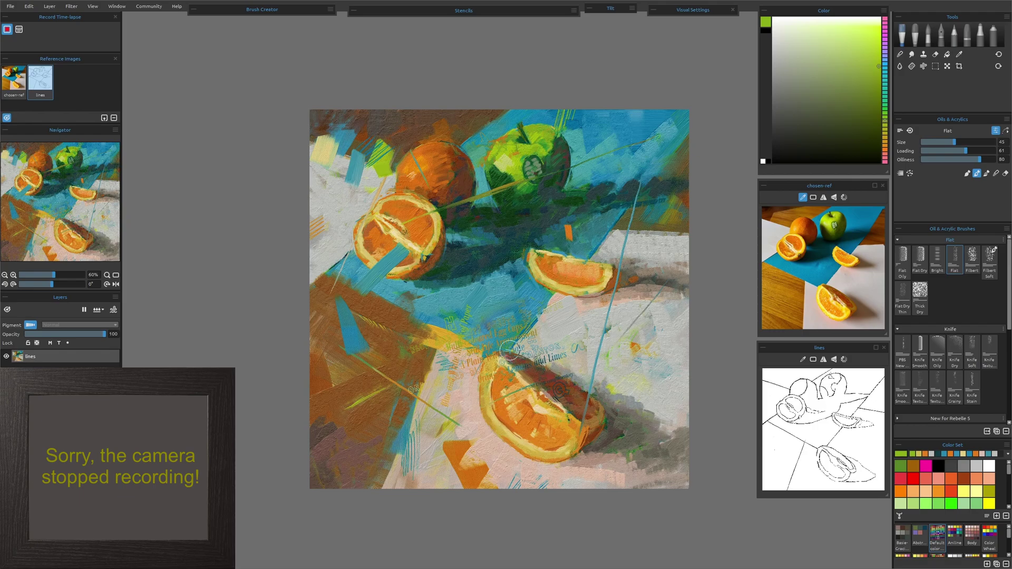
- Show the text stencil again and remove it from the canvas
left_click(354, 11)
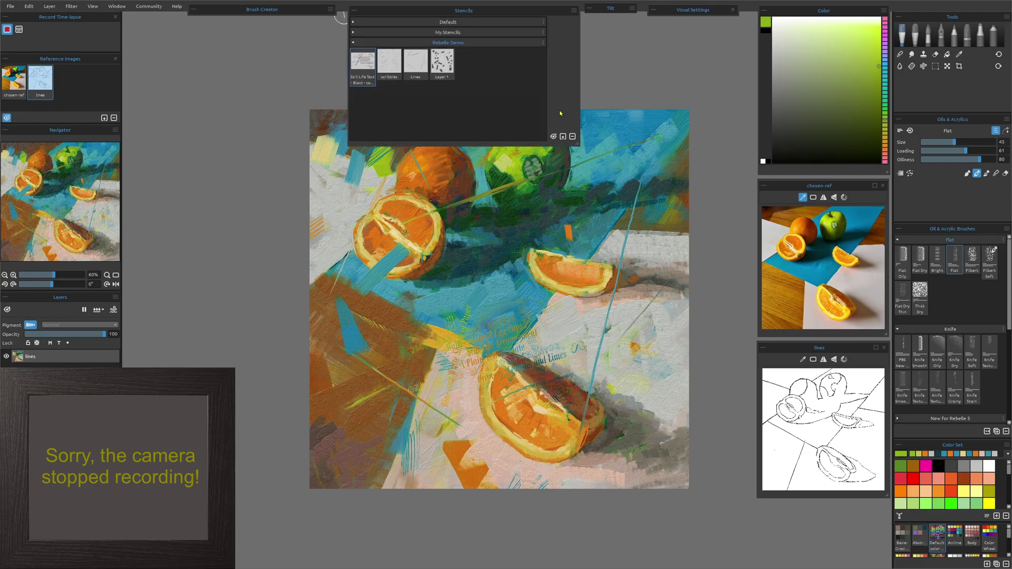
left_click(552, 137)
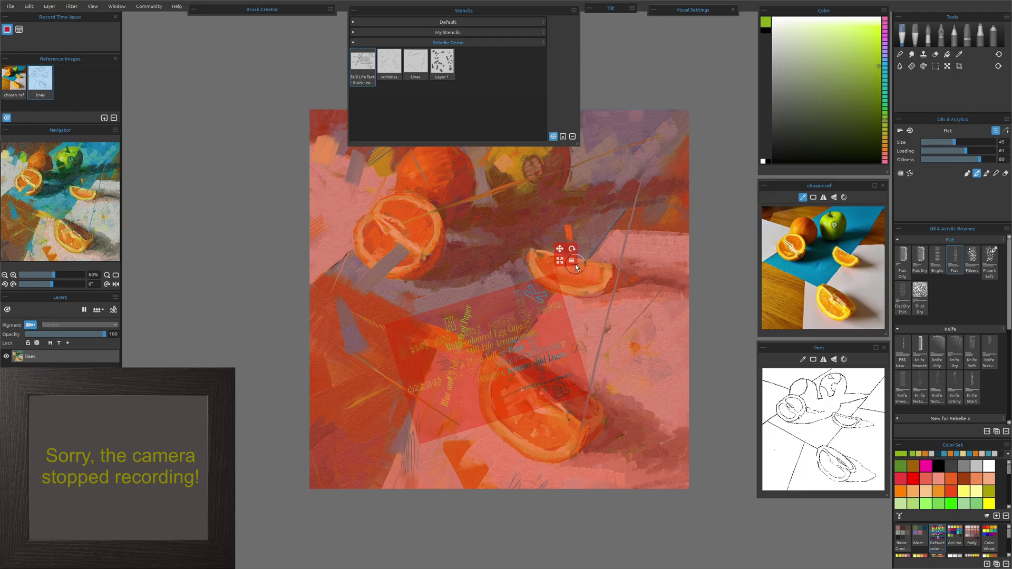
left_click(571, 260)
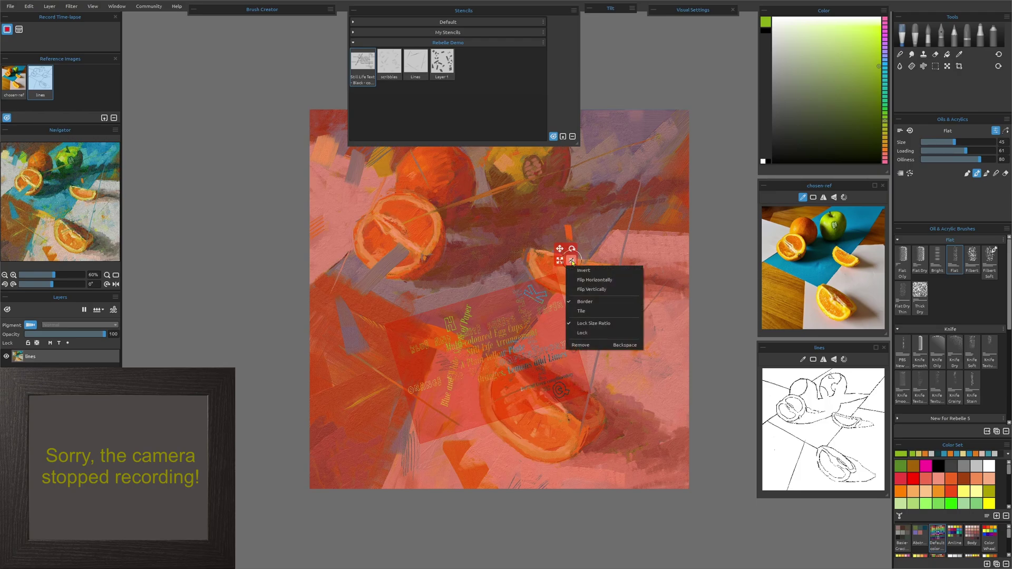
left_click(583, 345)
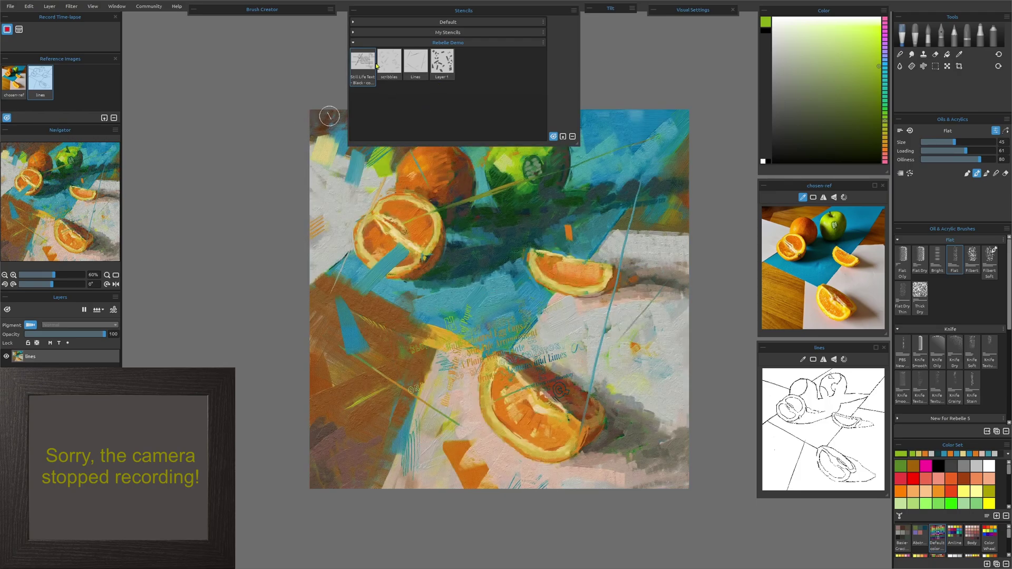
- Import the still-life-text image as a stencil in the Rebelle Demo set and place it on the canvas
left_click(573, 11)
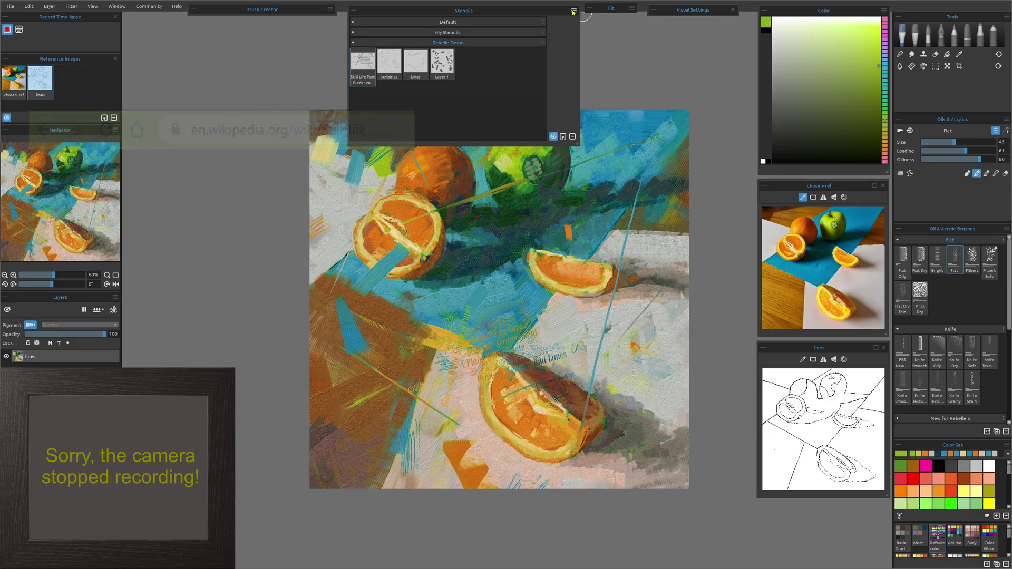
left_click(573, 11)
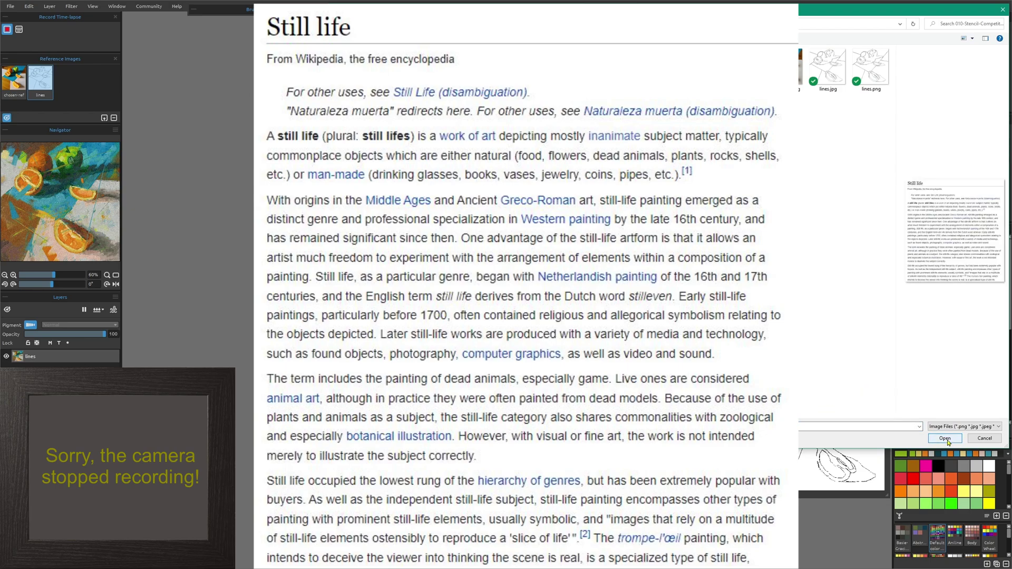
left_click(945, 439)
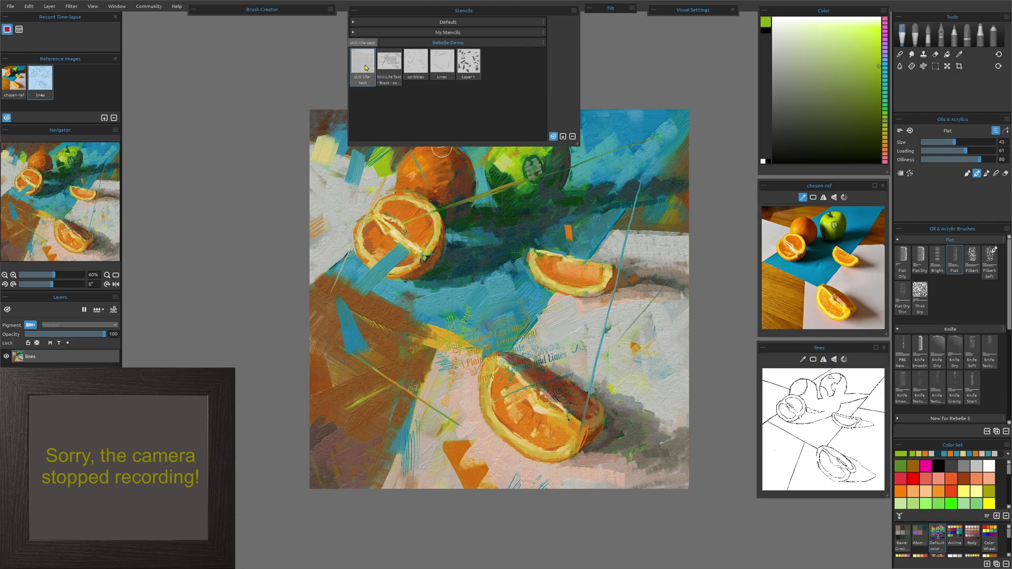
left_click(366, 67)
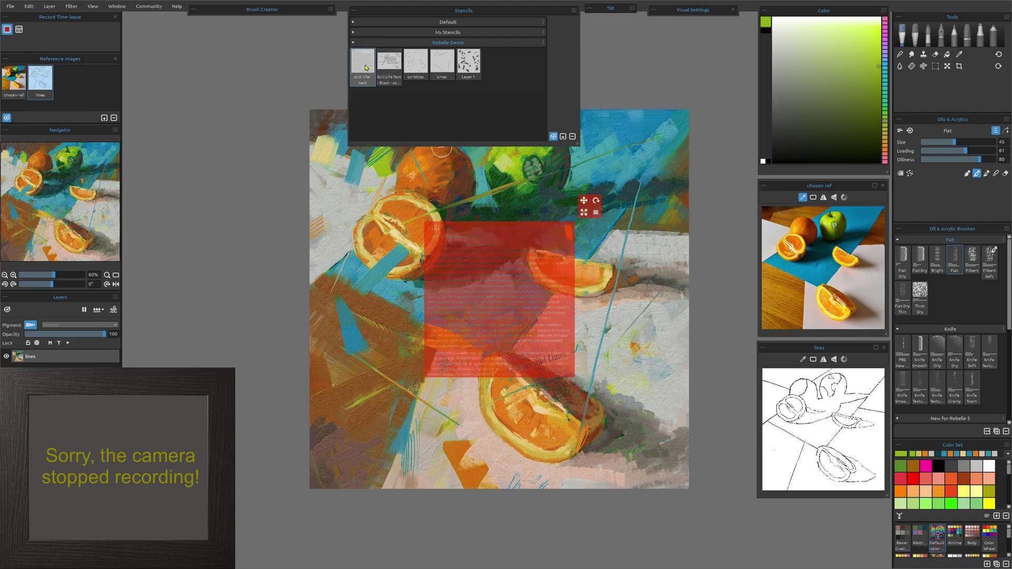
left_click(353, 11)
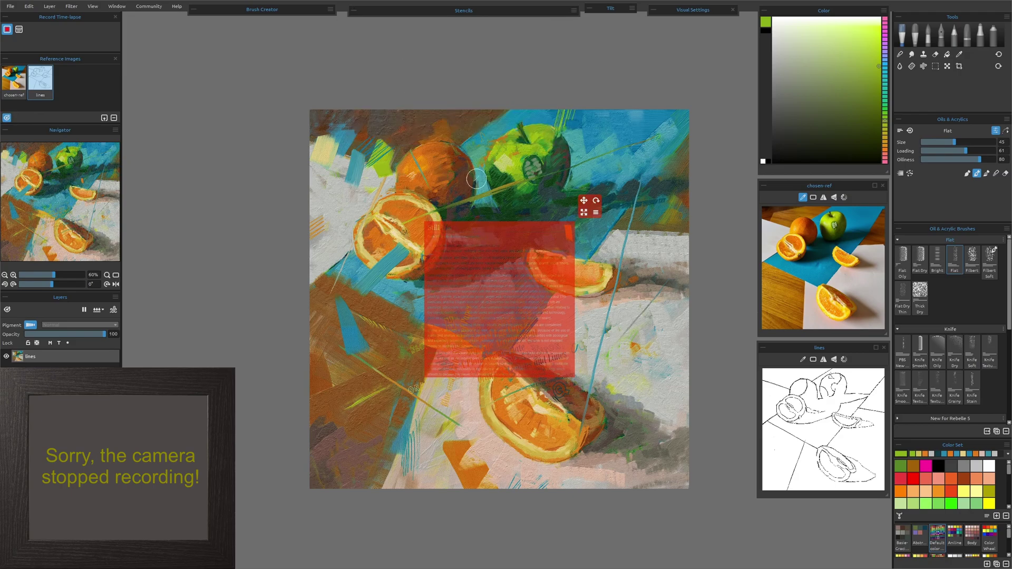
- Turn on the border of the still-life-text stencil and enlarge the stencil over the middle of the painting
left_click(595, 212)
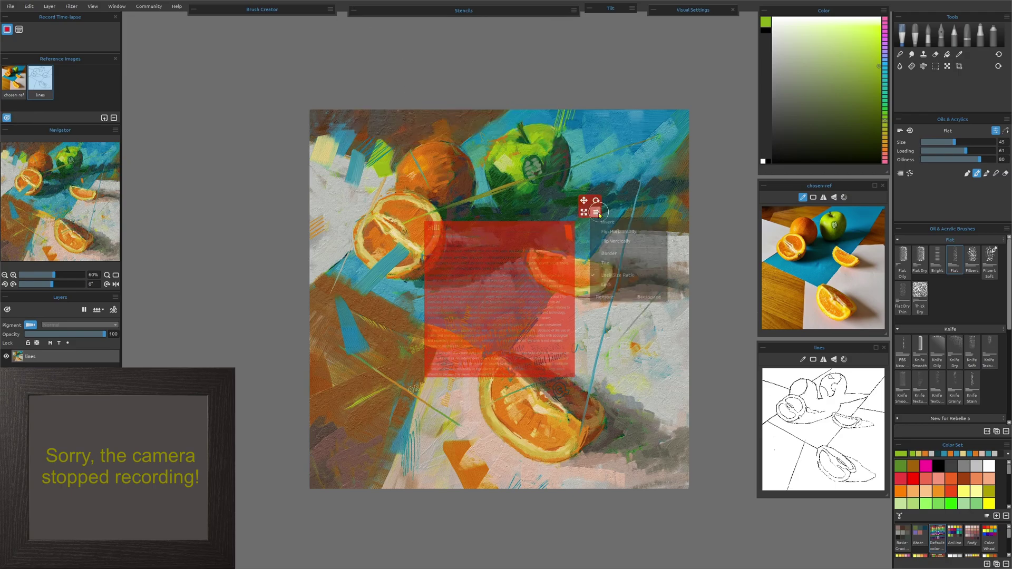
left_click(618, 253)
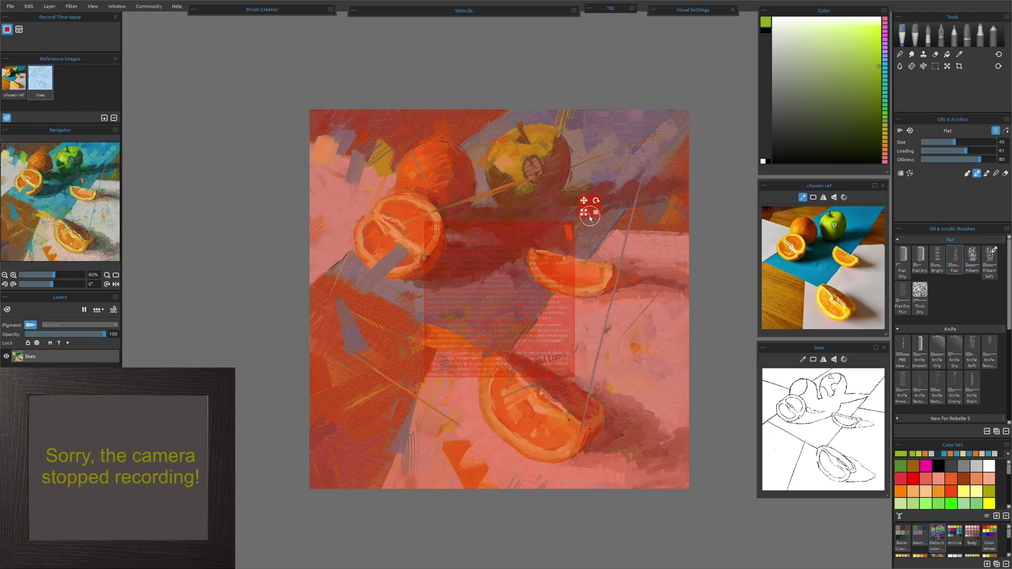
left_click_drag(586, 216, 630, 199)
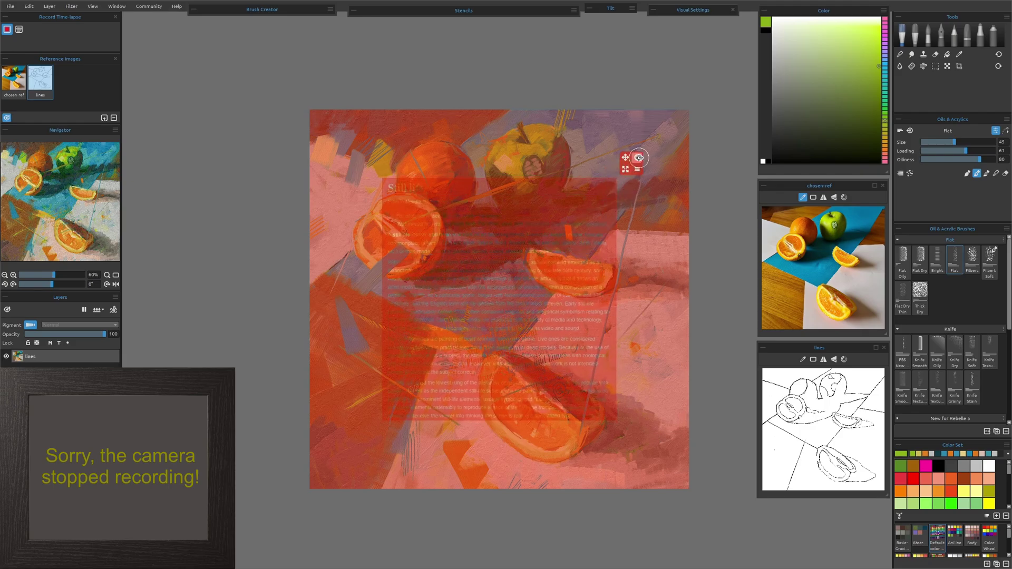
- Tilt the article text stencil counter-clockwise, enlarge it slightly and position it diagonally over the oranges and apple
left_click_drag(636, 159, 494, 41)
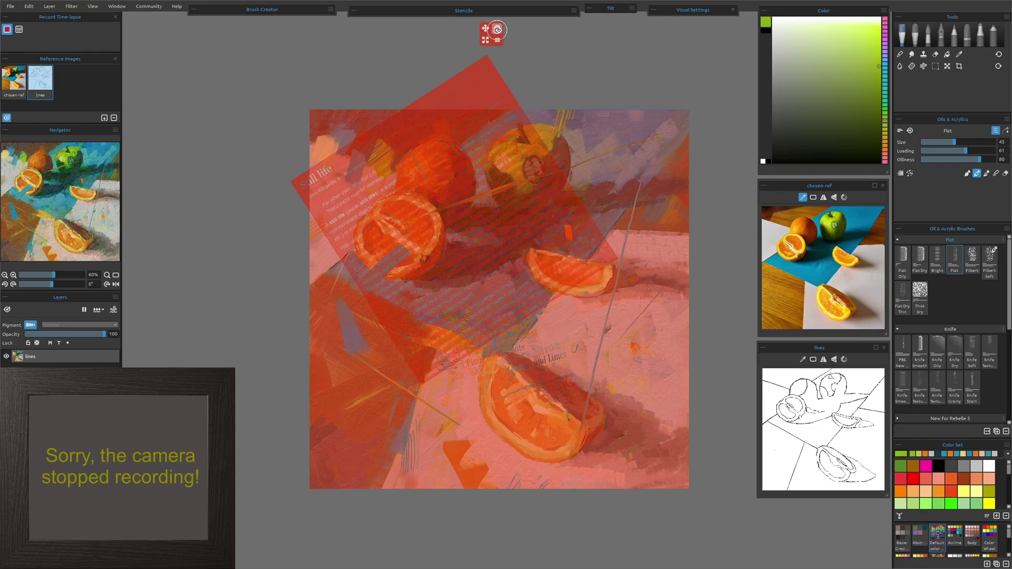
left_click_drag(501, 30, 491, 22)
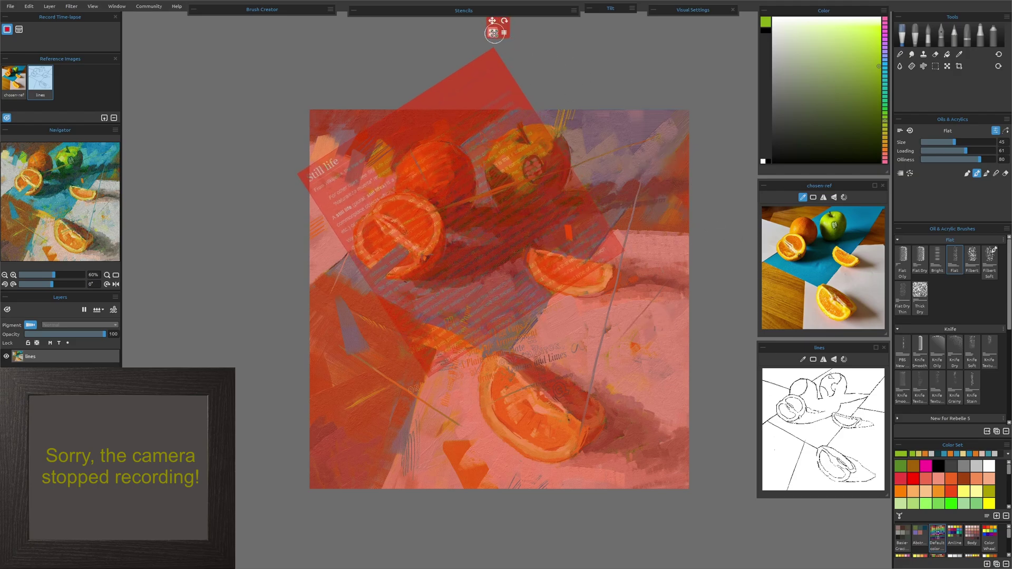
left_click_drag(493, 32, 579, 112)
mouse_move(493, 84)
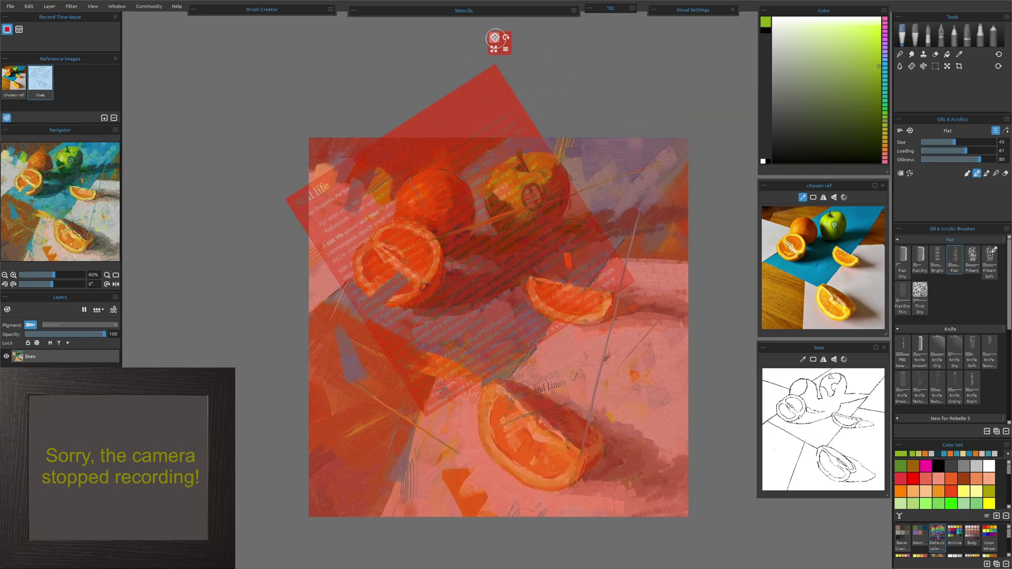
mouse_move(496, 37)
left_mouse_down()
mouse_move(505, 45)
mouse_move(506, 32)
left_mouse_up()
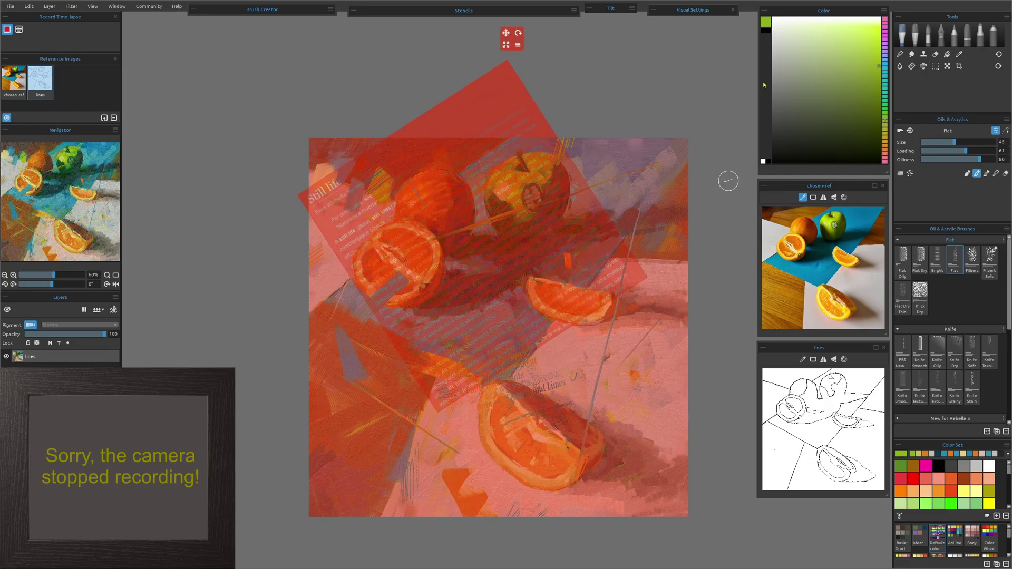
- Hide the red overlay of the still-life-text stencil
left_click(354, 11)
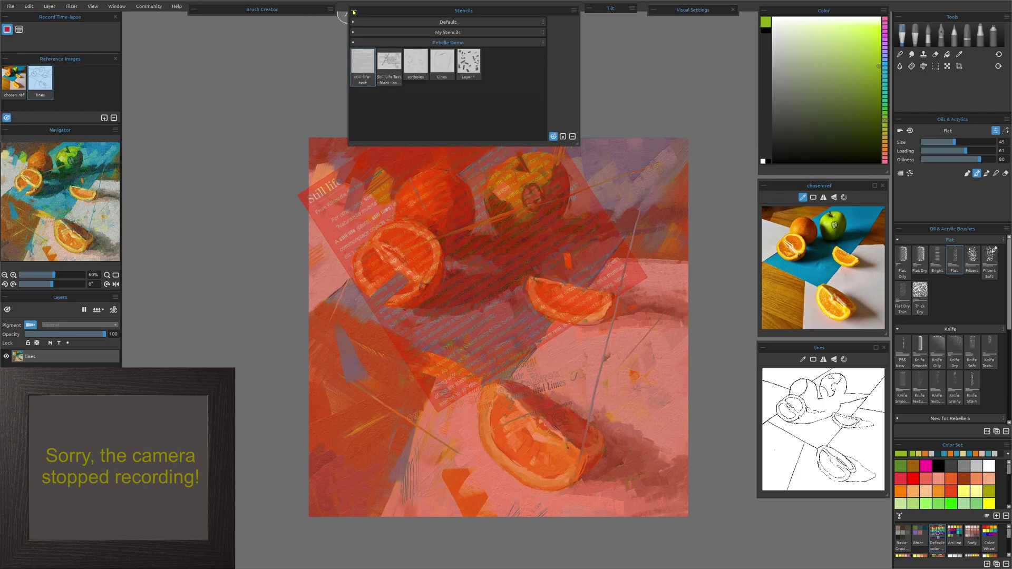
left_click(552, 137)
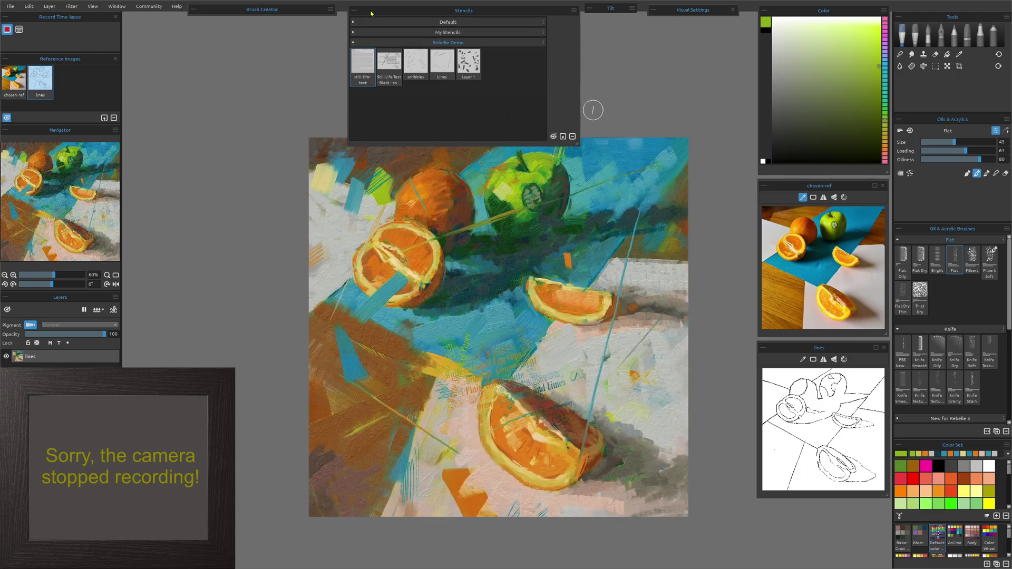
left_click(354, 11)
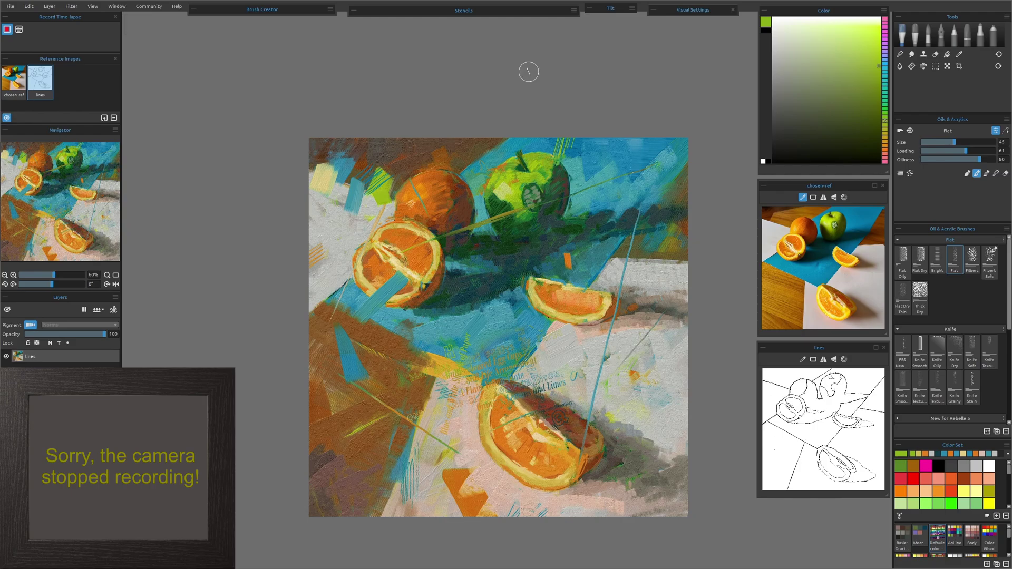
- Sample teal-blue from the cloth and paint diagonal strokes of article text over the whole orange and the background above it
left_click(499, 309, "alt")
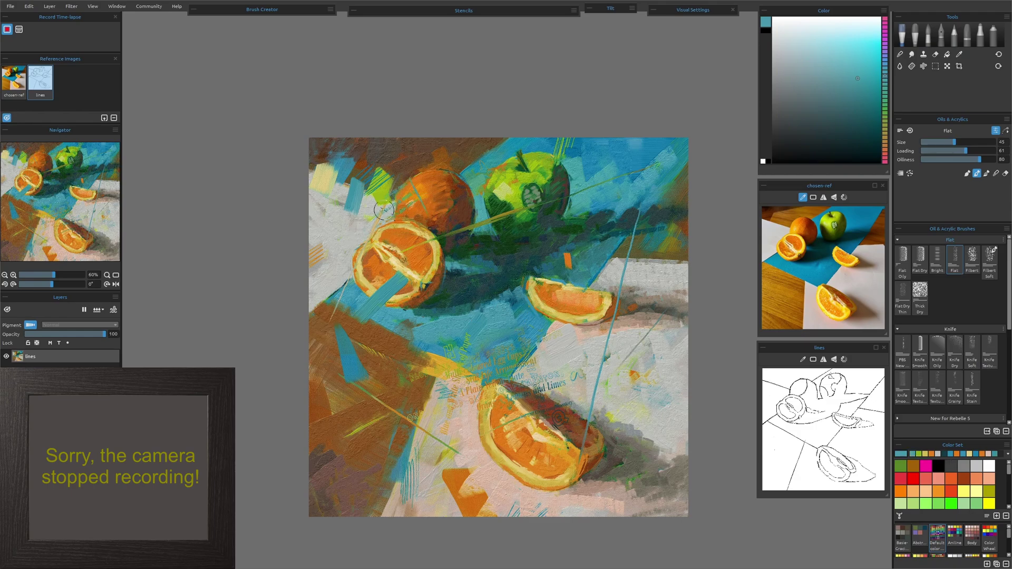
left_click_drag(454, 161, 424, 187)
mouse_move(532, 123)
left_mouse_down()
mouse_move(457, 175)
mouse_move(428, 177)
mouse_move(437, 180)
left_mouse_up()
left_click_drag(587, 90, 471, 177)
left_click_drag(558, 115, 445, 173)
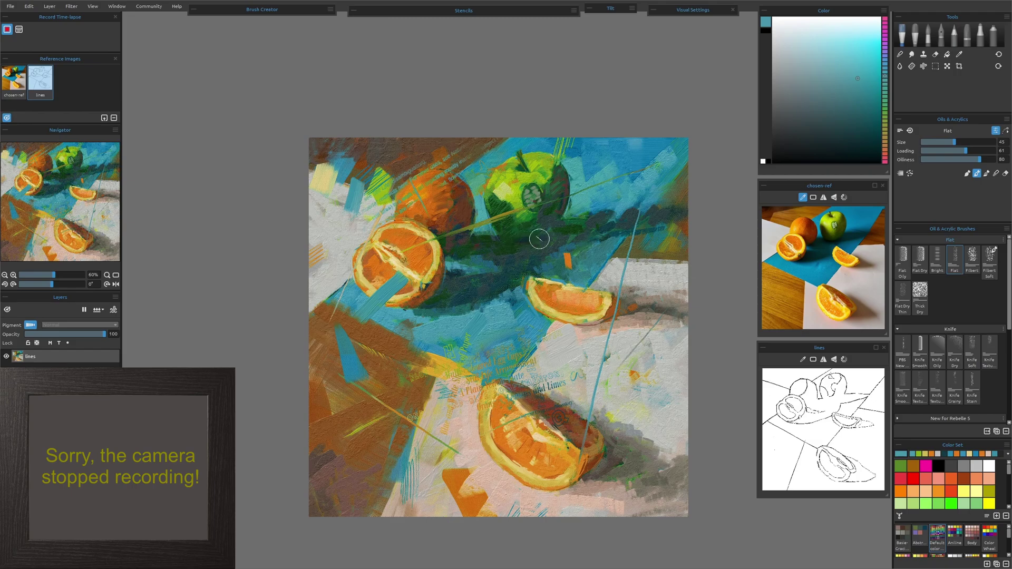
- Sample green from the apple and orange and brown from the halved orange to brush article-text accents around the fruit
left_click(515, 191, "alt")
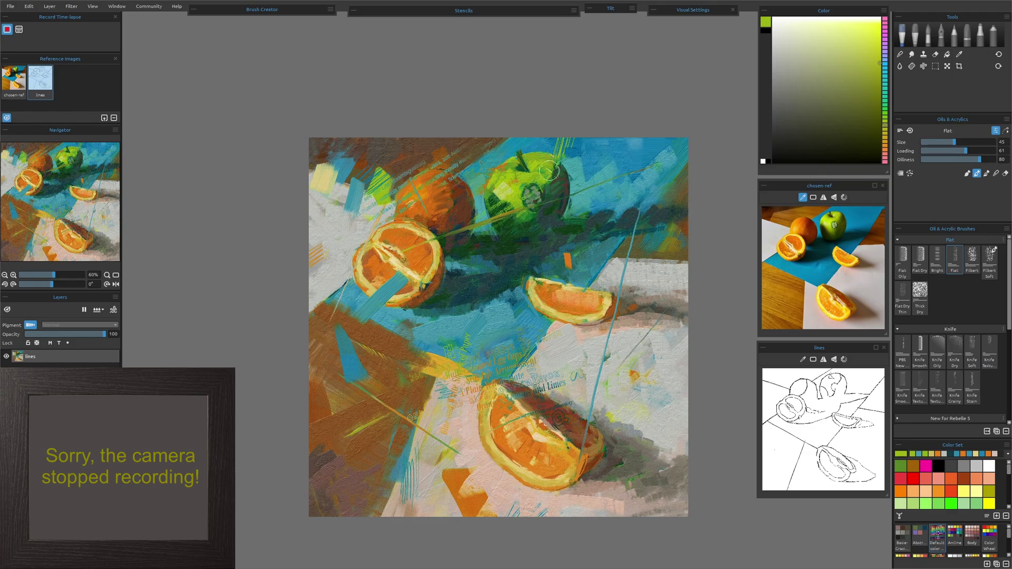
key("i")
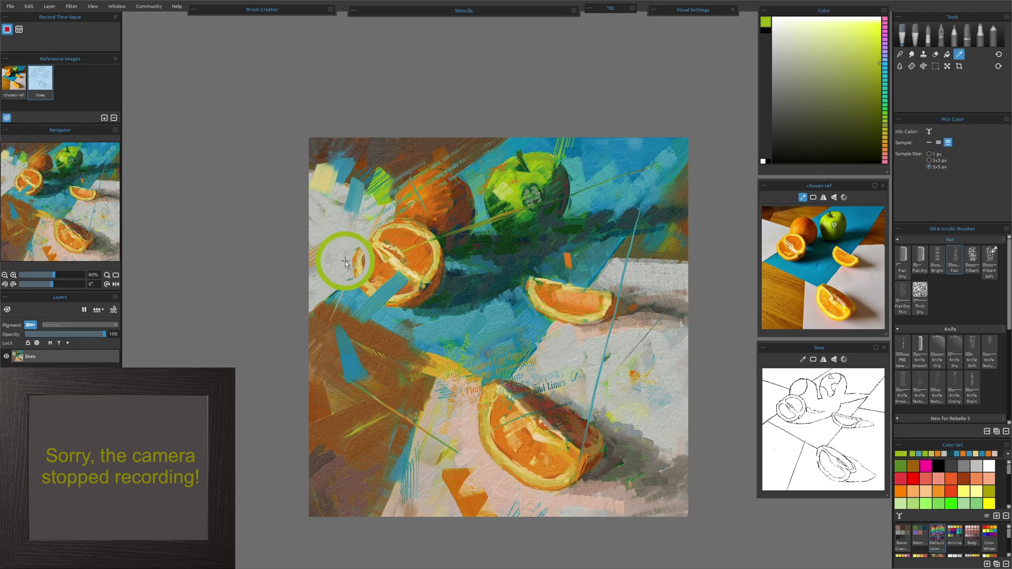
left_click(366, 264)
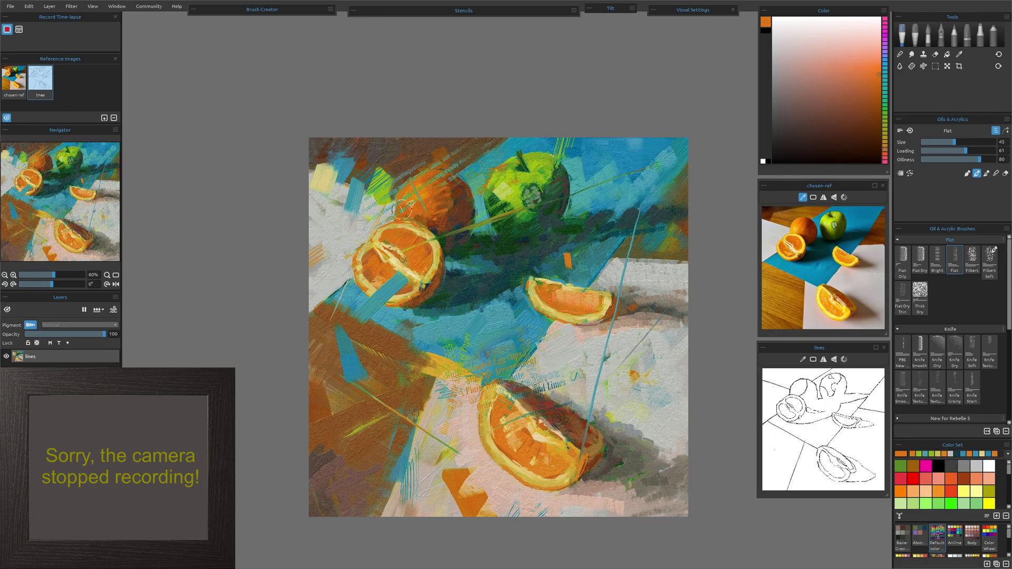
key("i")
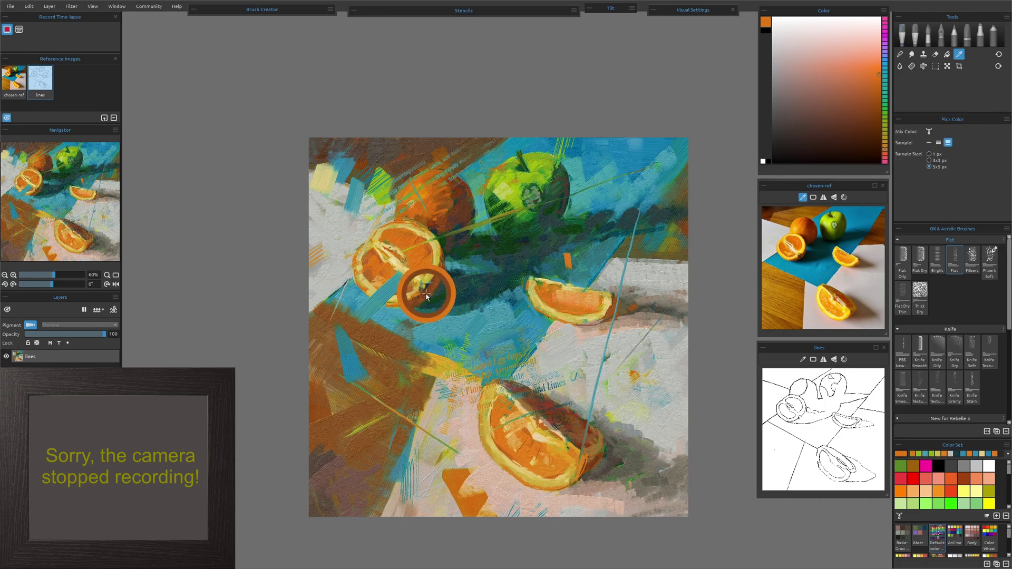
left_click(426, 297)
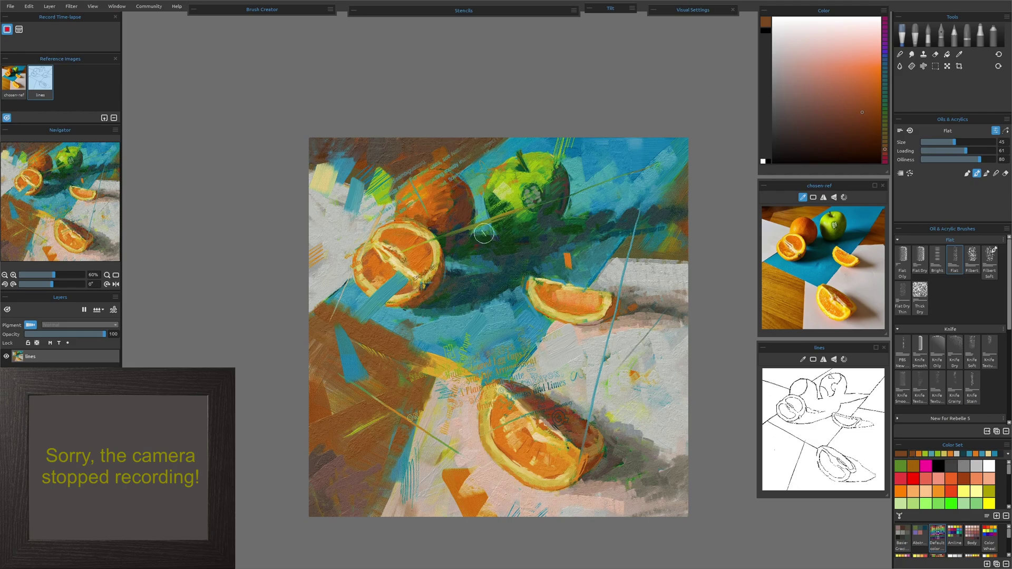
- Sample orange from the halved orange and paint "Still life" stencil lettering across the white cloth beside the whole orange
key("i")
left_click(432, 266)
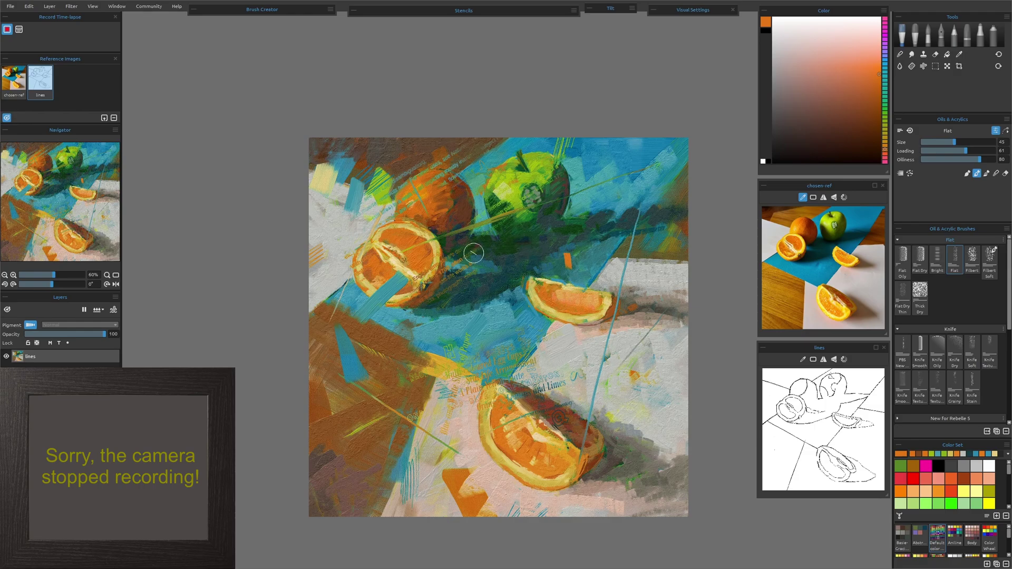
left_click(396, 244, "alt")
mouse_move(346, 195)
left_mouse_down()
mouse_move(318, 217)
mouse_move(331, 181)
left_mouse_up()
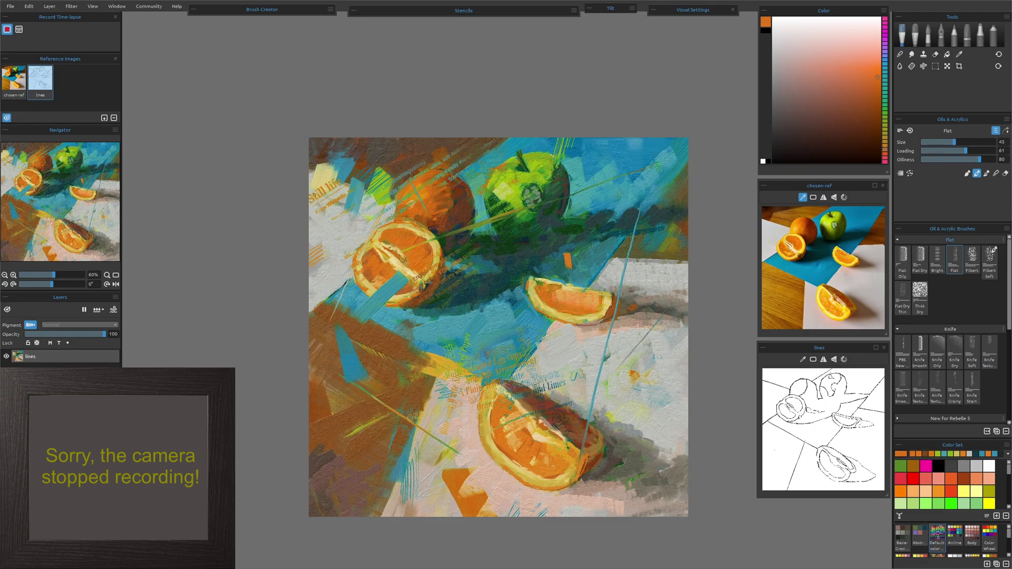